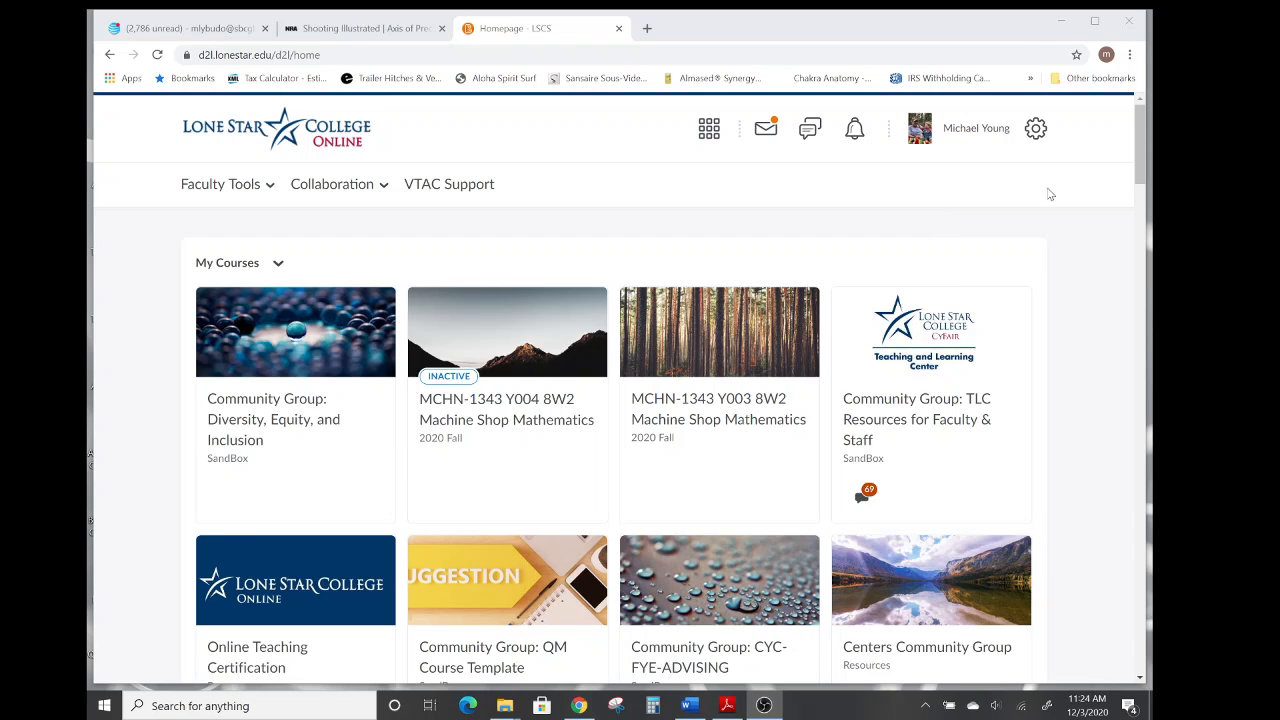
Open the 2021 Spring MCHN-1343 Y003 8W2 Machine Shop Mathematics course from the course list.
left_click(1137, 141)
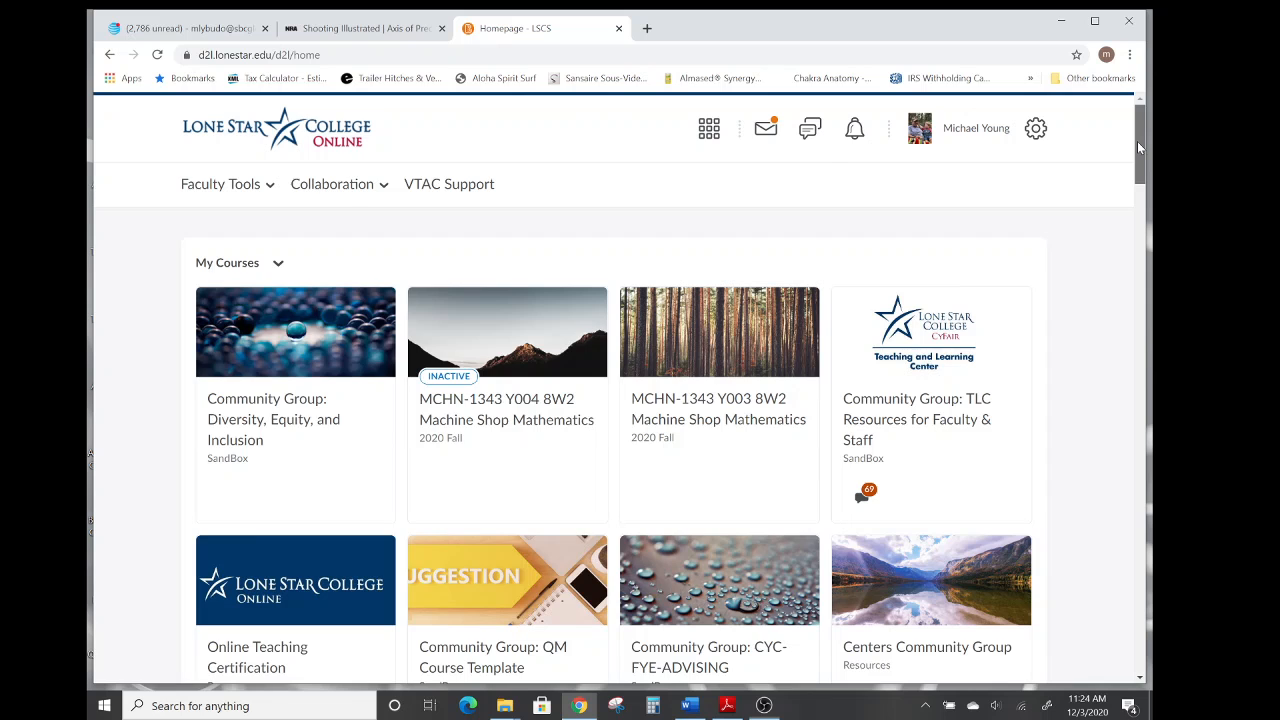
scroll(820, 233, "down", 3)
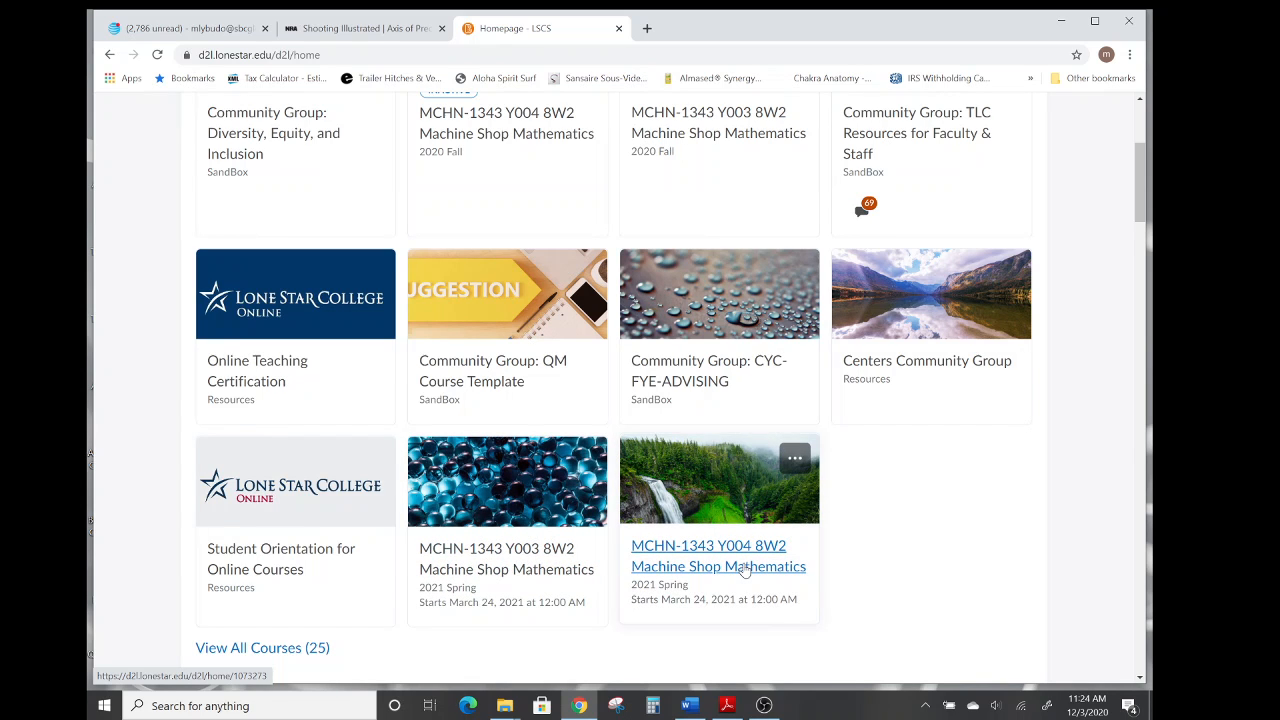
left_click(497, 575)
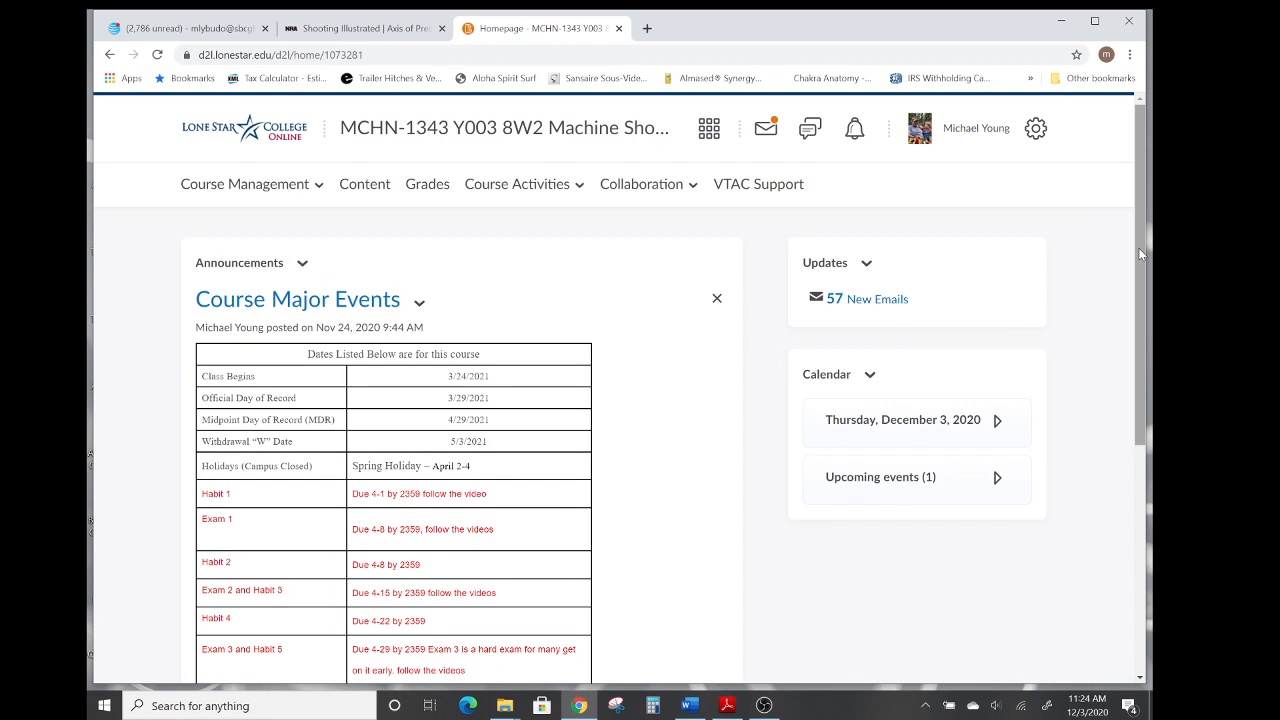
Open the course's Grades page after glancing over the course announcements.
left_click_drag(1138, 247, 1129, 373)
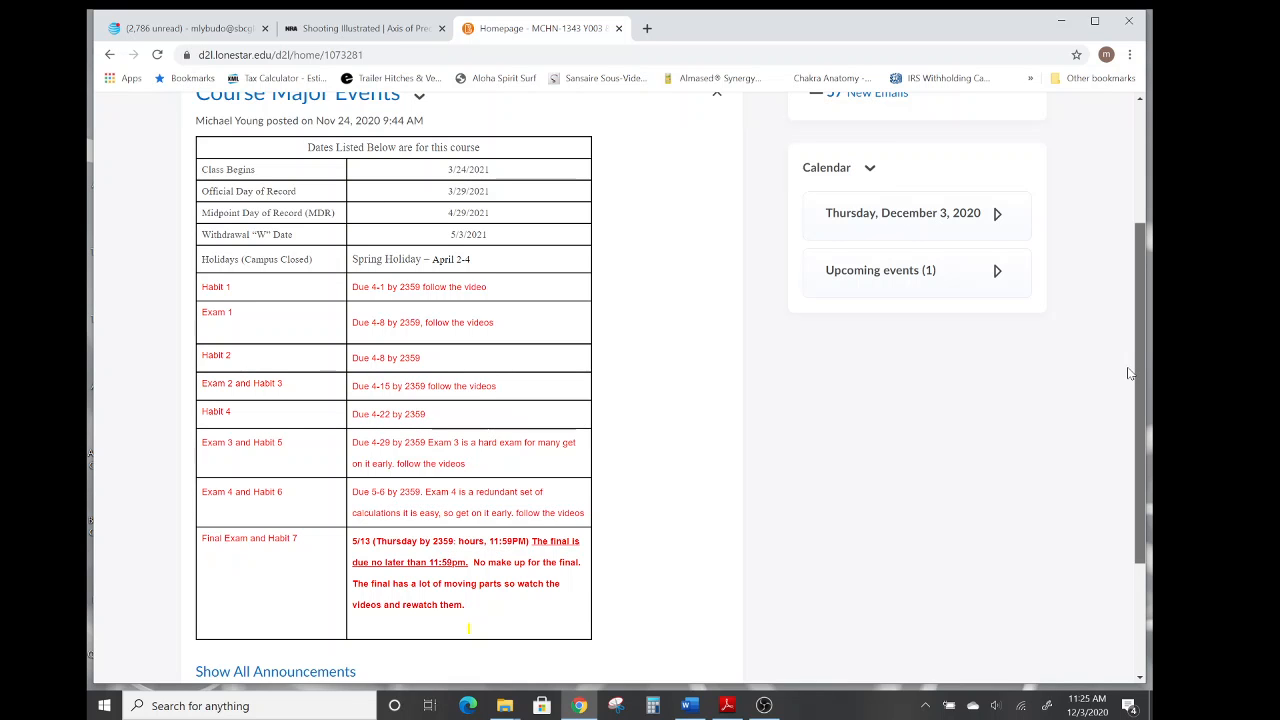
left_click_drag(1129, 373, 1130, 248)
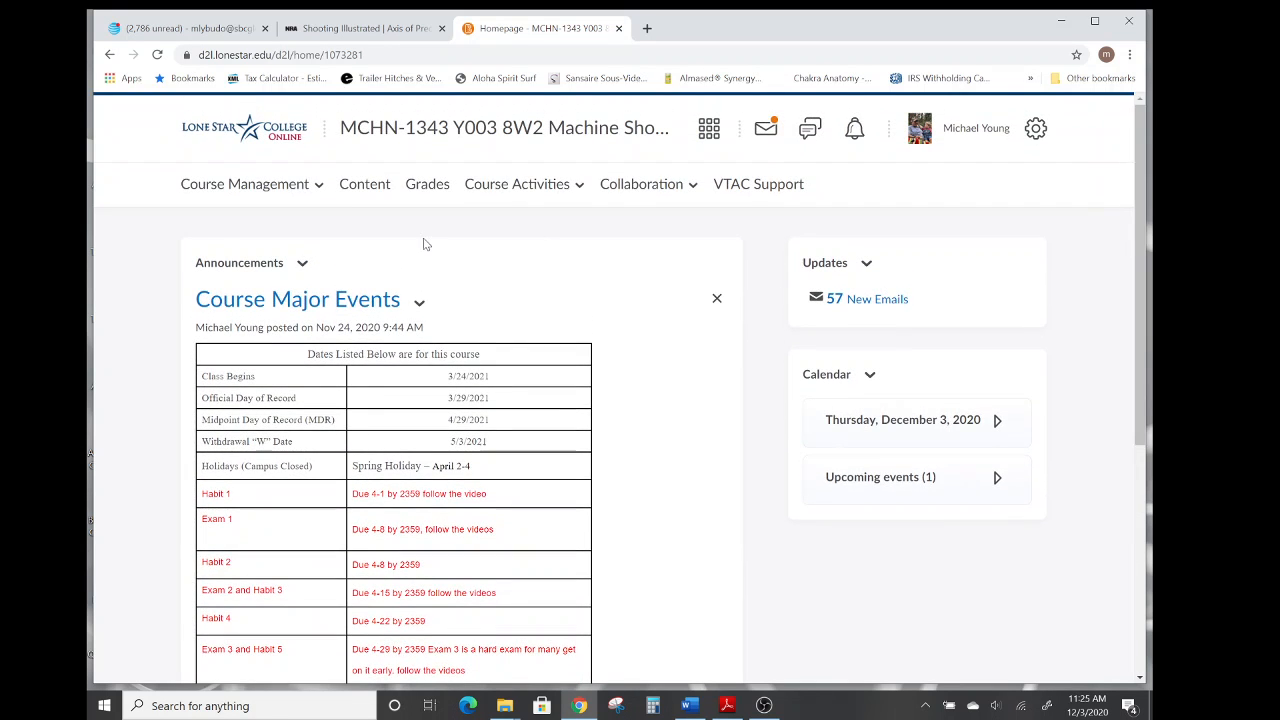
left_click(427, 189)
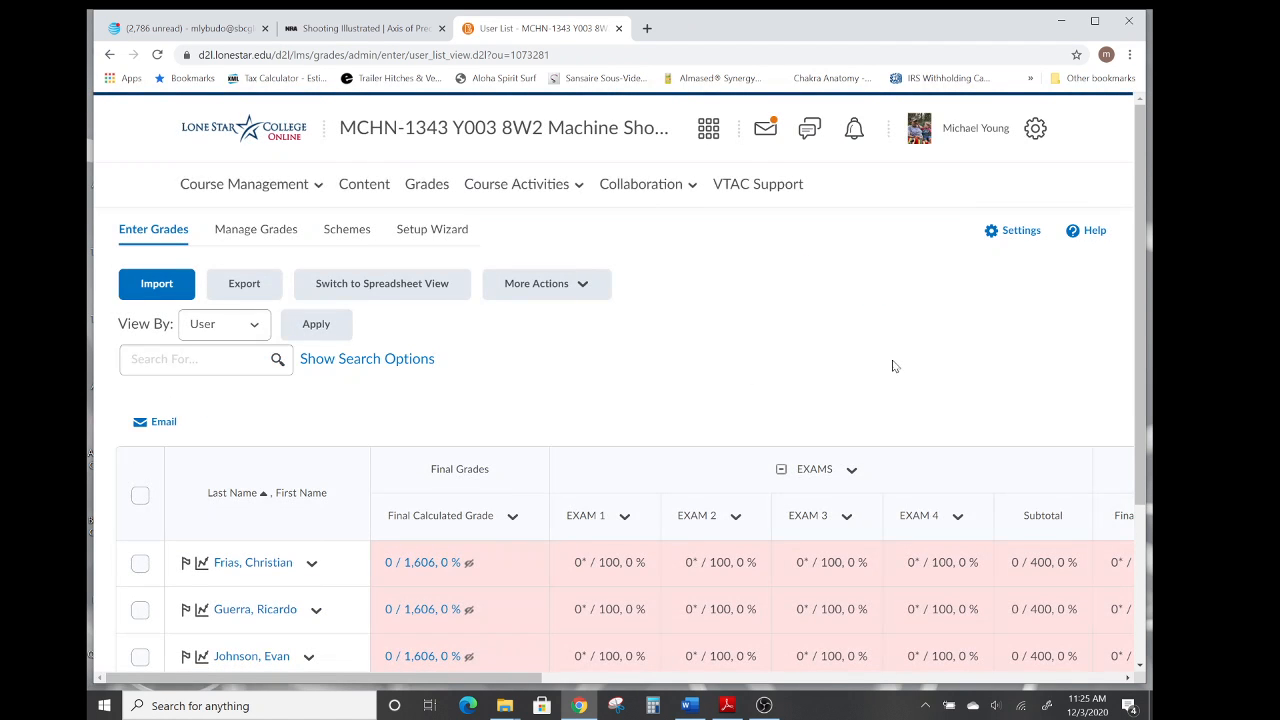
Review the gradebook columns for exams, the final exam, Covey habits and final grades.
left_click_drag(1138, 299, 1151, 459)
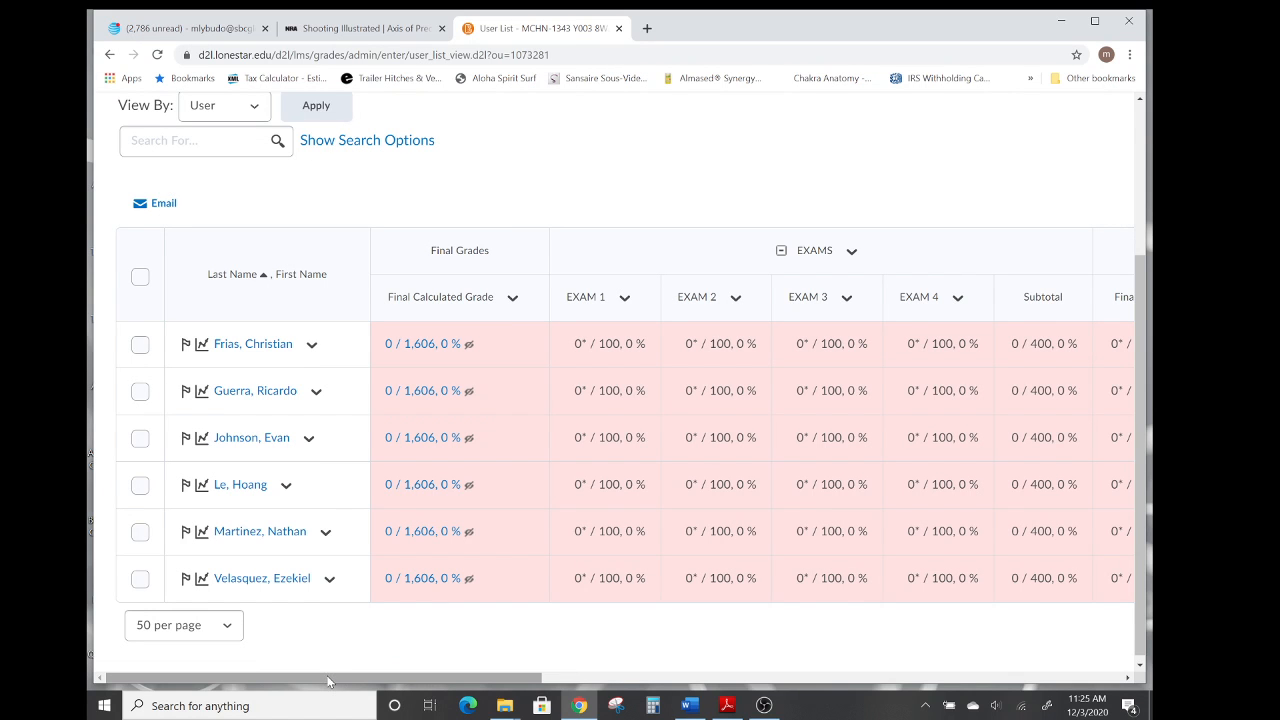
left_click_drag(327, 681, 385, 682)
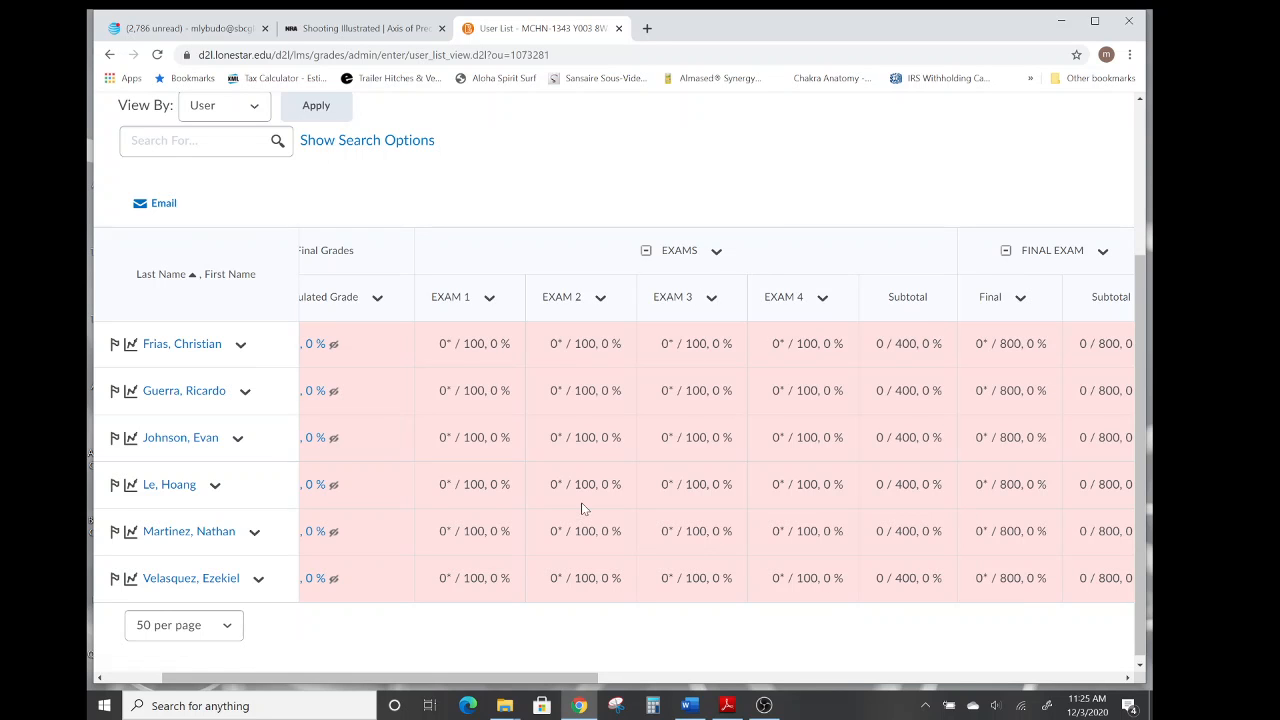
left_click_drag(476, 680, 633, 688)
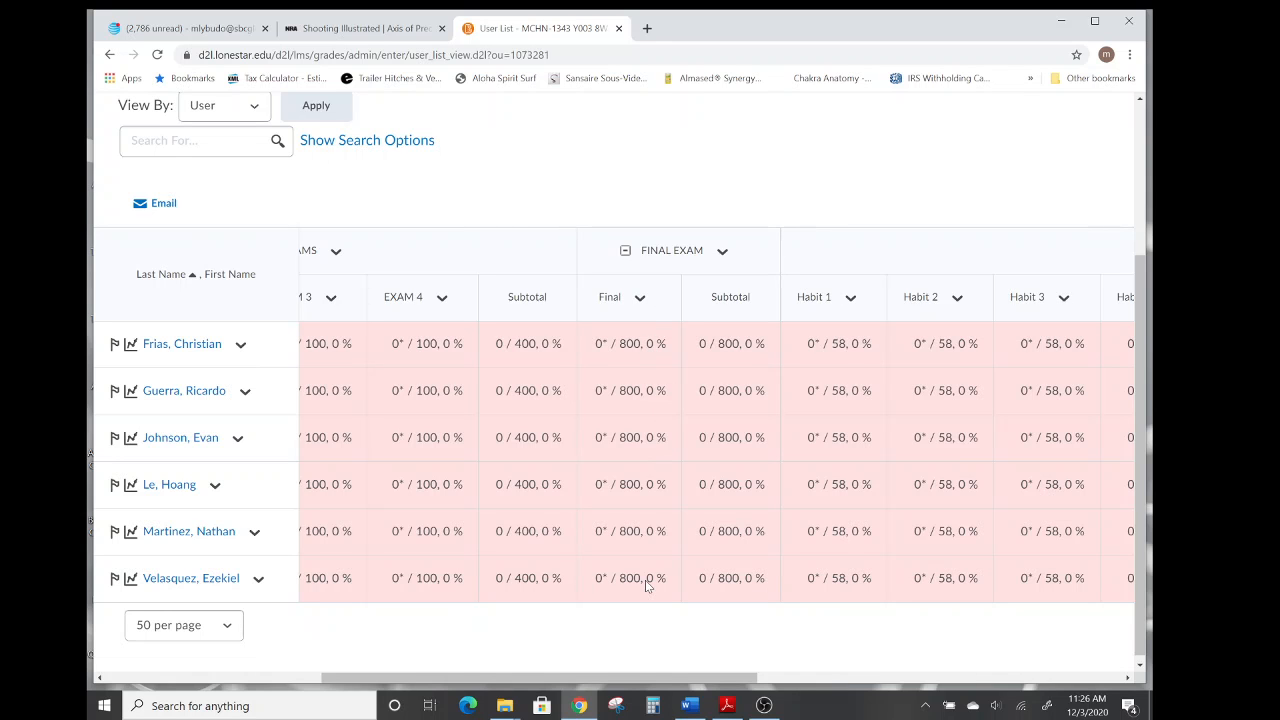
left_click_drag(635, 679, 828, 675)
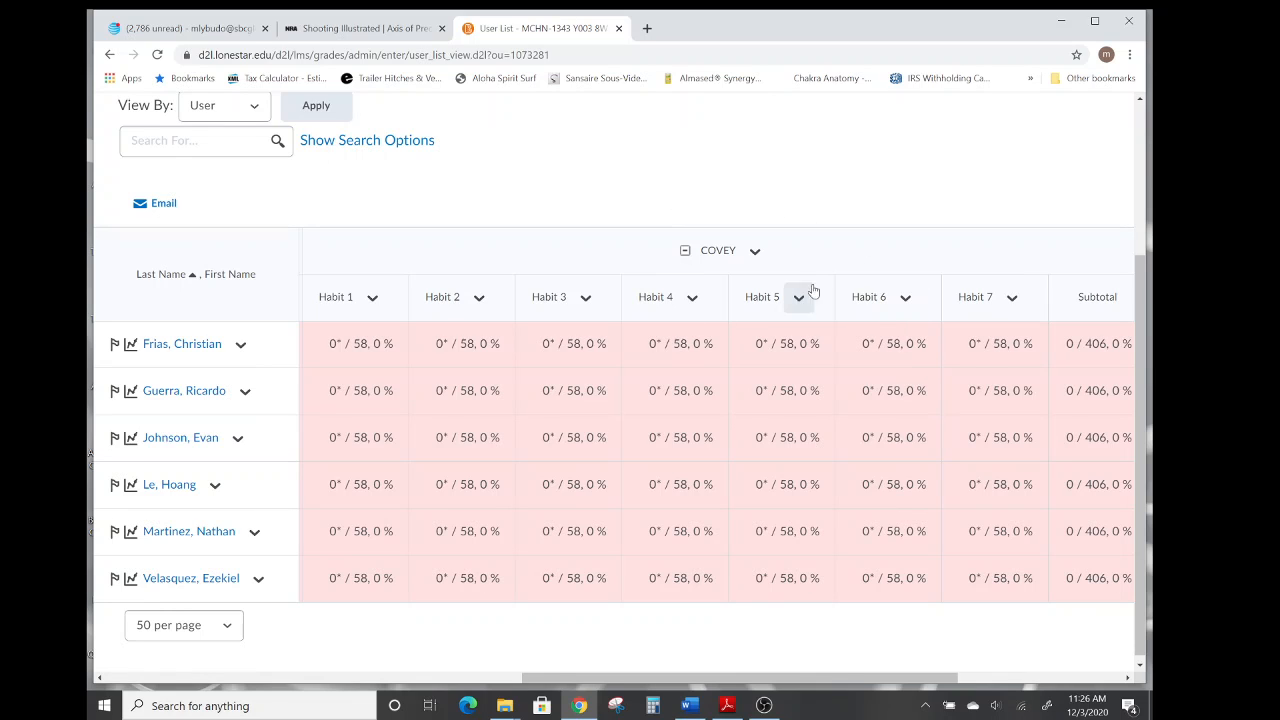
left_click_drag(752, 677, 857, 680)
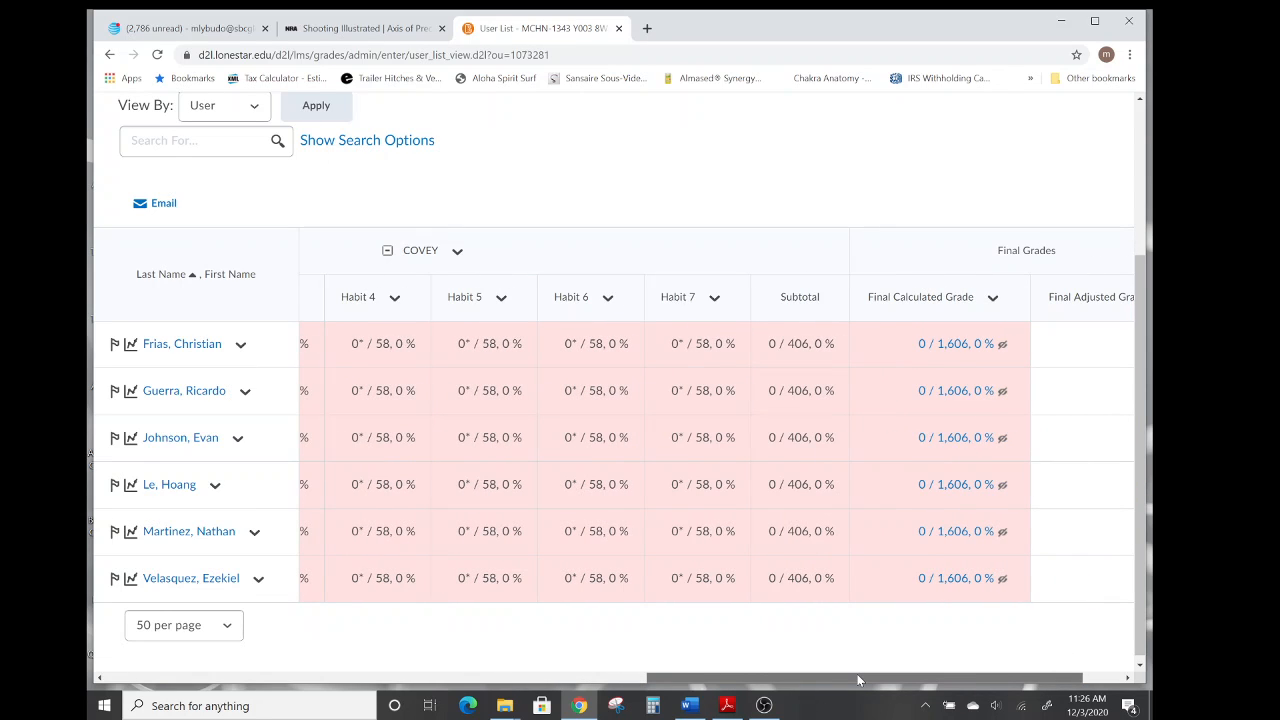
left_click_drag(857, 674, 594, 679)
left_click_drag(542, 678, 321, 670)
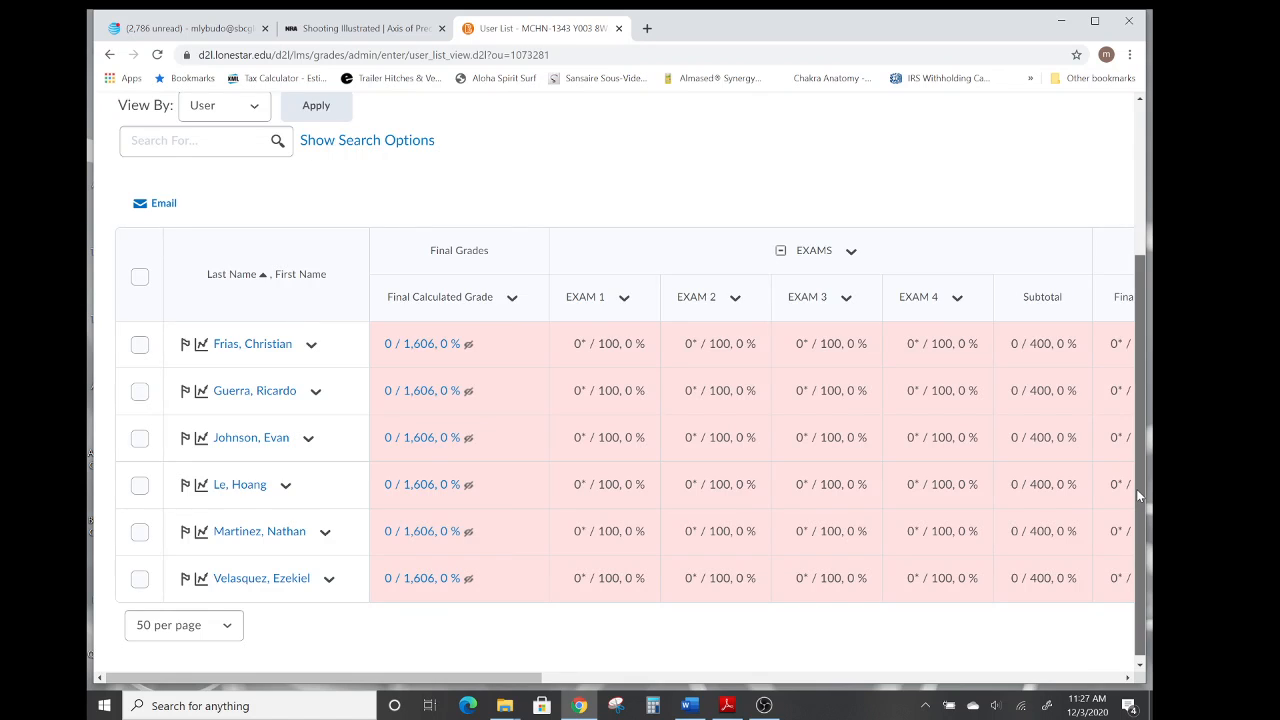
scroll(1136, 489, "up", 3)
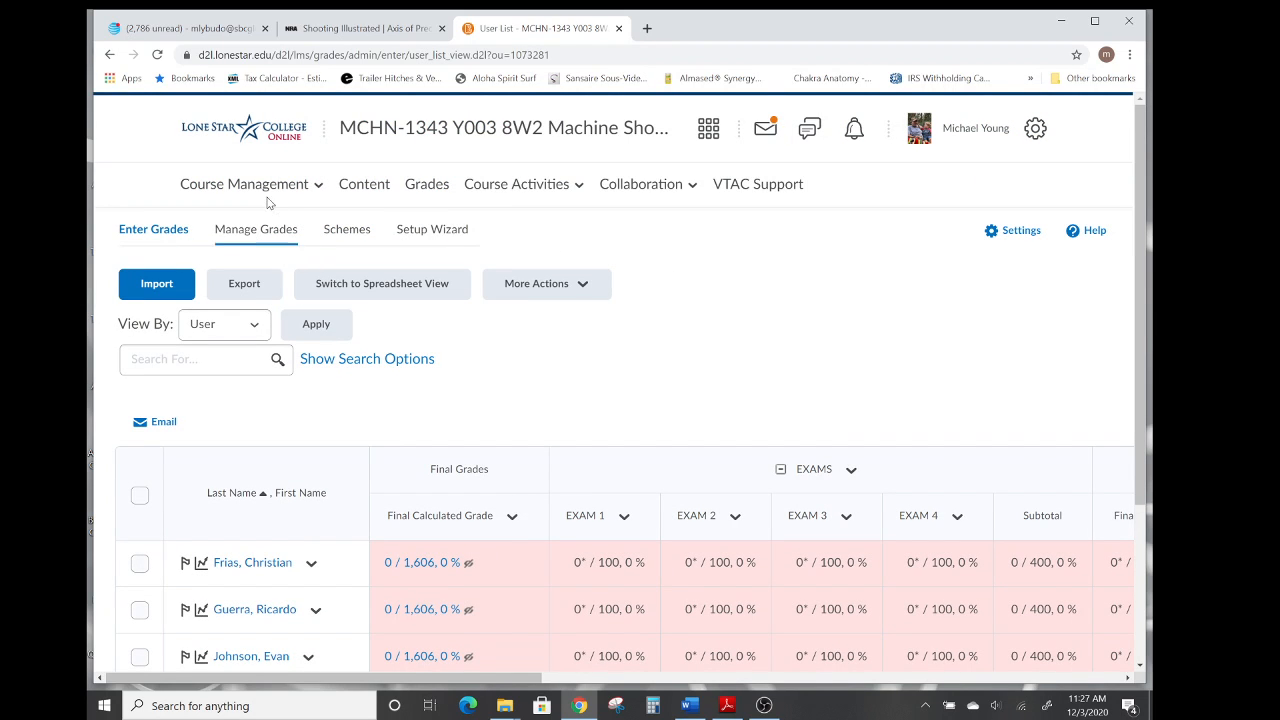
Return to the homepage and open the 2021 Spring MCHN-1343 Y004 8W2 Machine Shop Mathematics course.
left_click(262, 130)
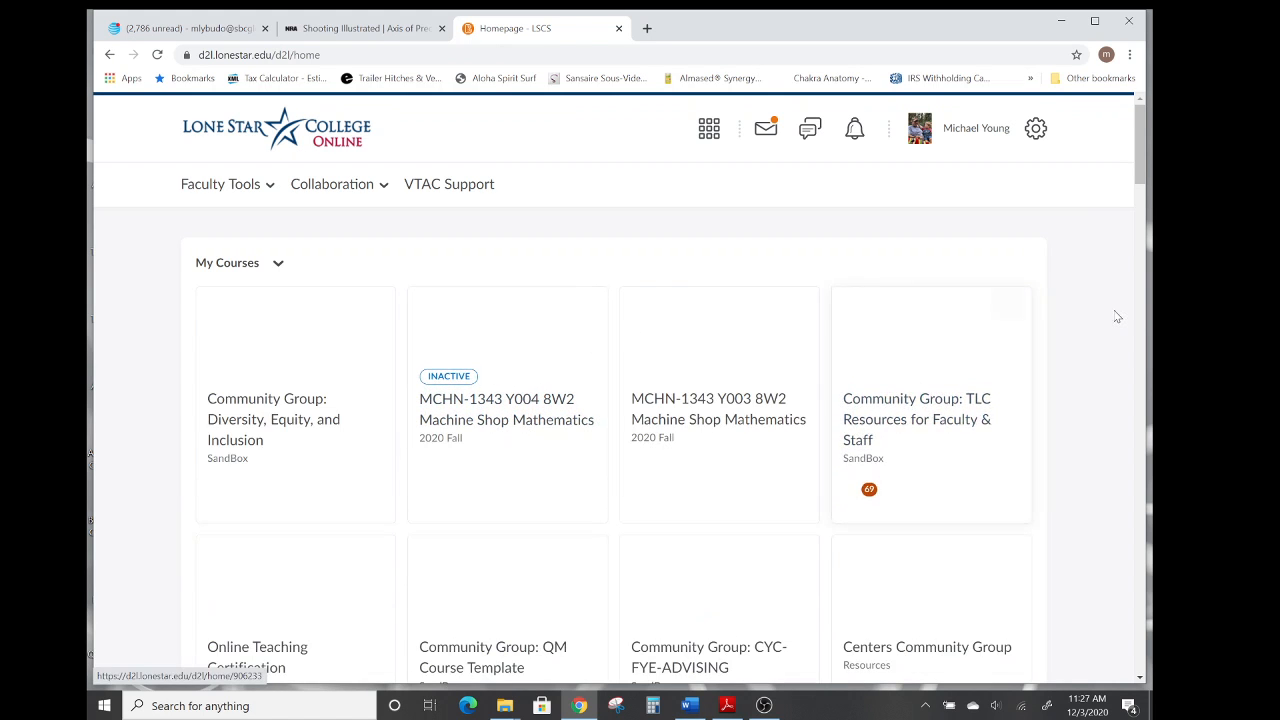
scroll(1118, 310, "down", 4)
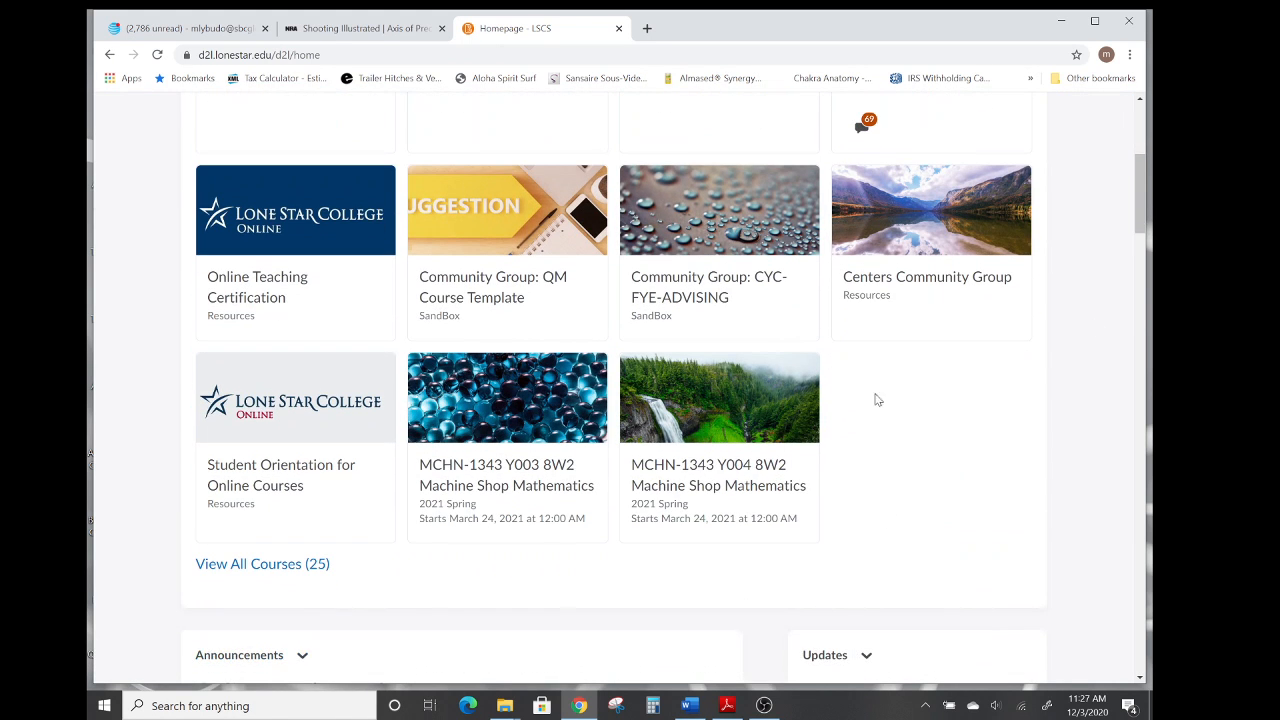
left_click(710, 494)
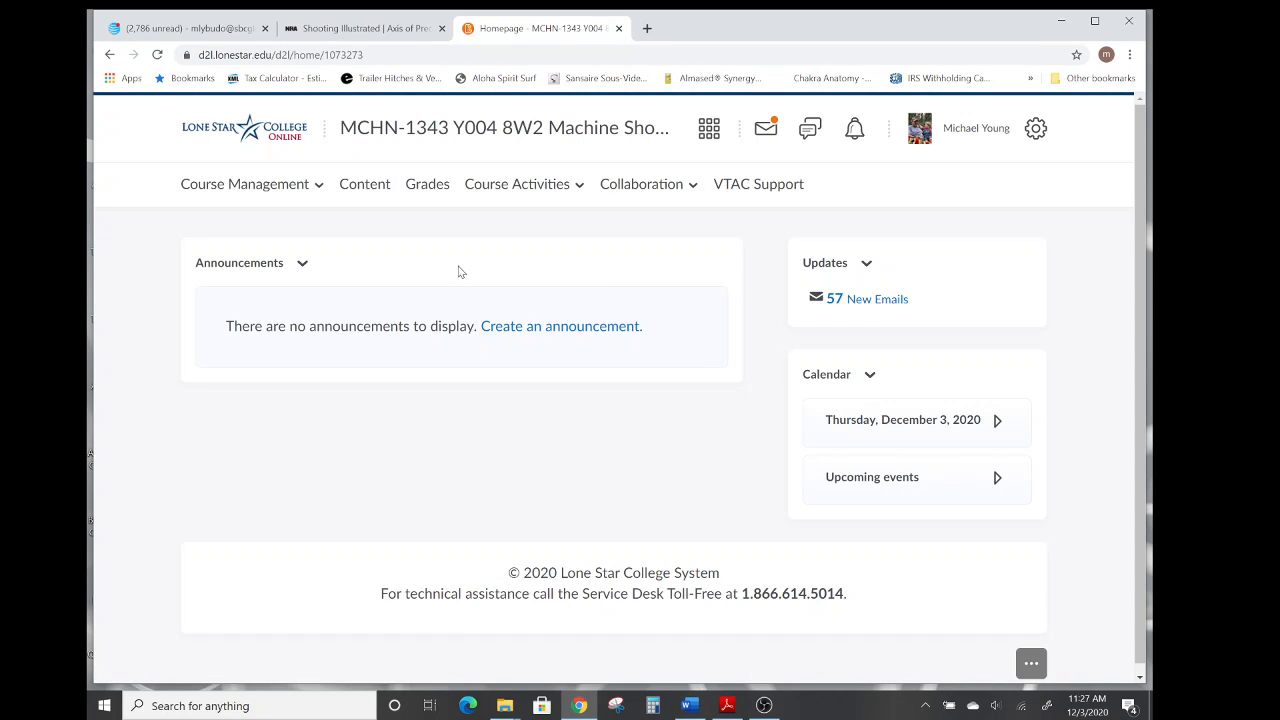
Open the course's Grades Setup Wizard, review the current settings and start the wizard.
left_click(427, 187)
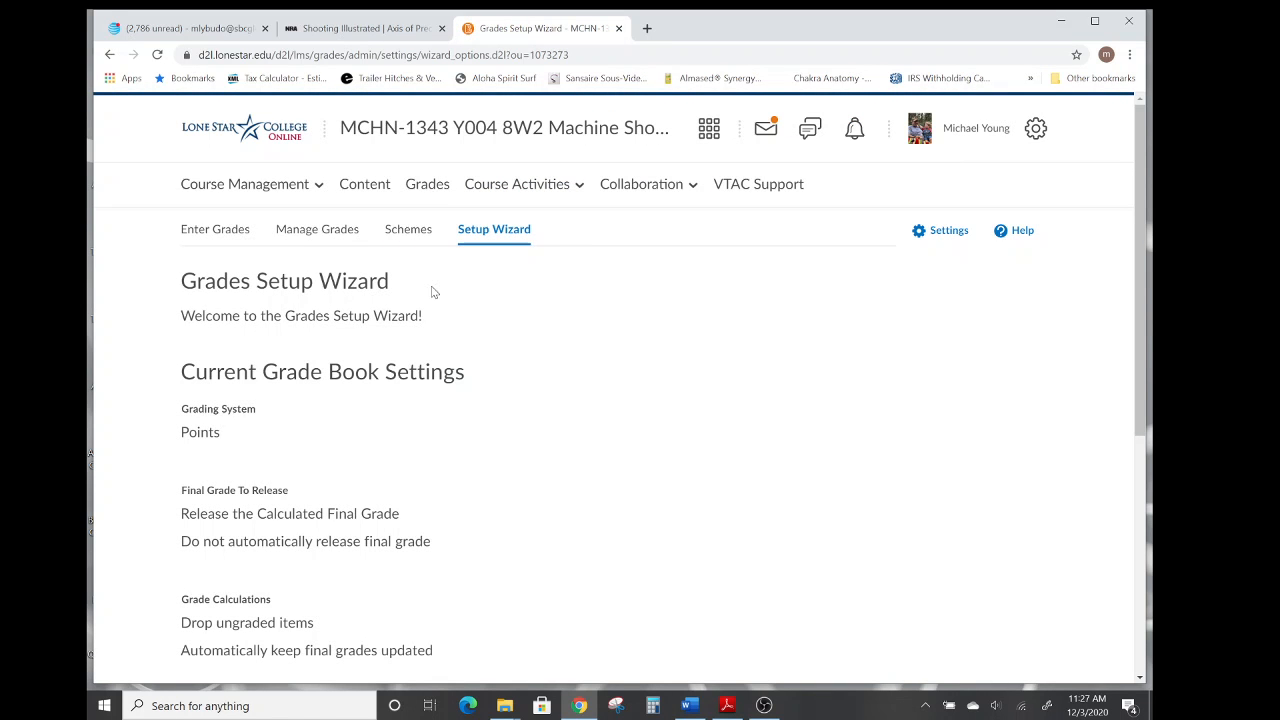
scroll(587, 329, "down", 4)
scroll(587, 329, "down", 1)
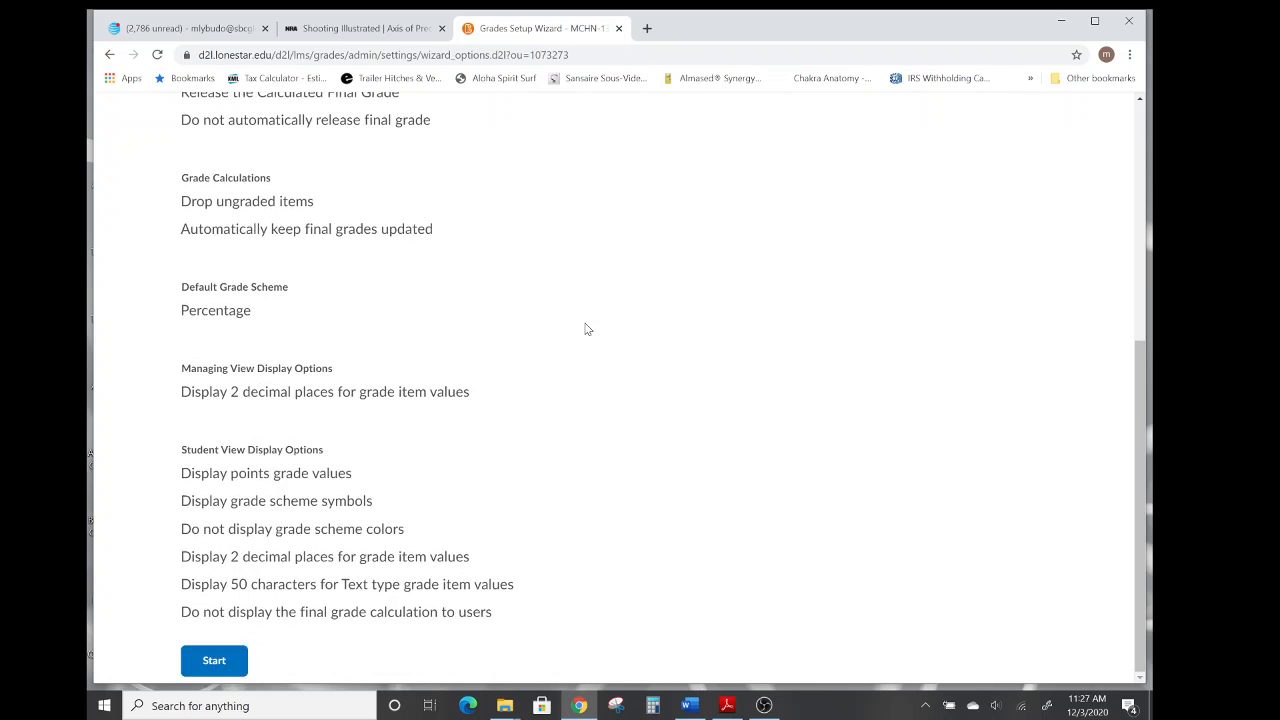
left_click(214, 664)
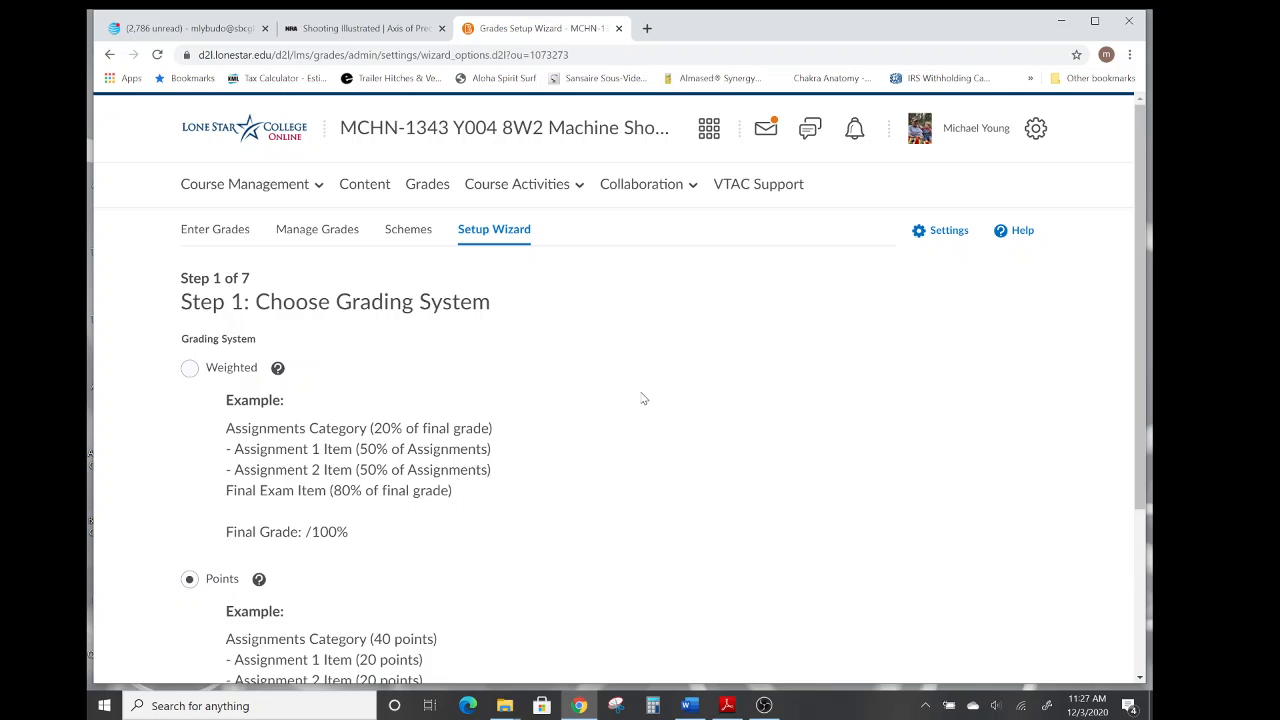
Keep Points as the grading system, checking its help information, and continue.
scroll(643, 398, "down", 2)
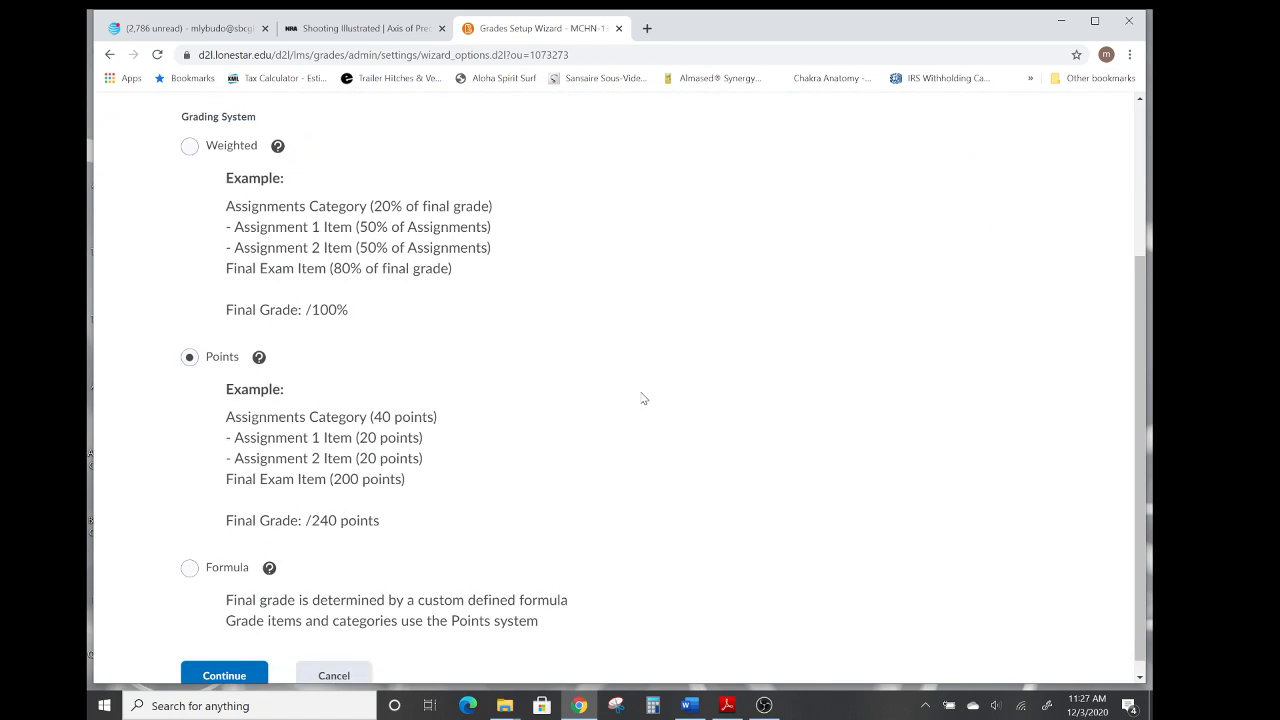
scroll(643, 398, "down", 1)
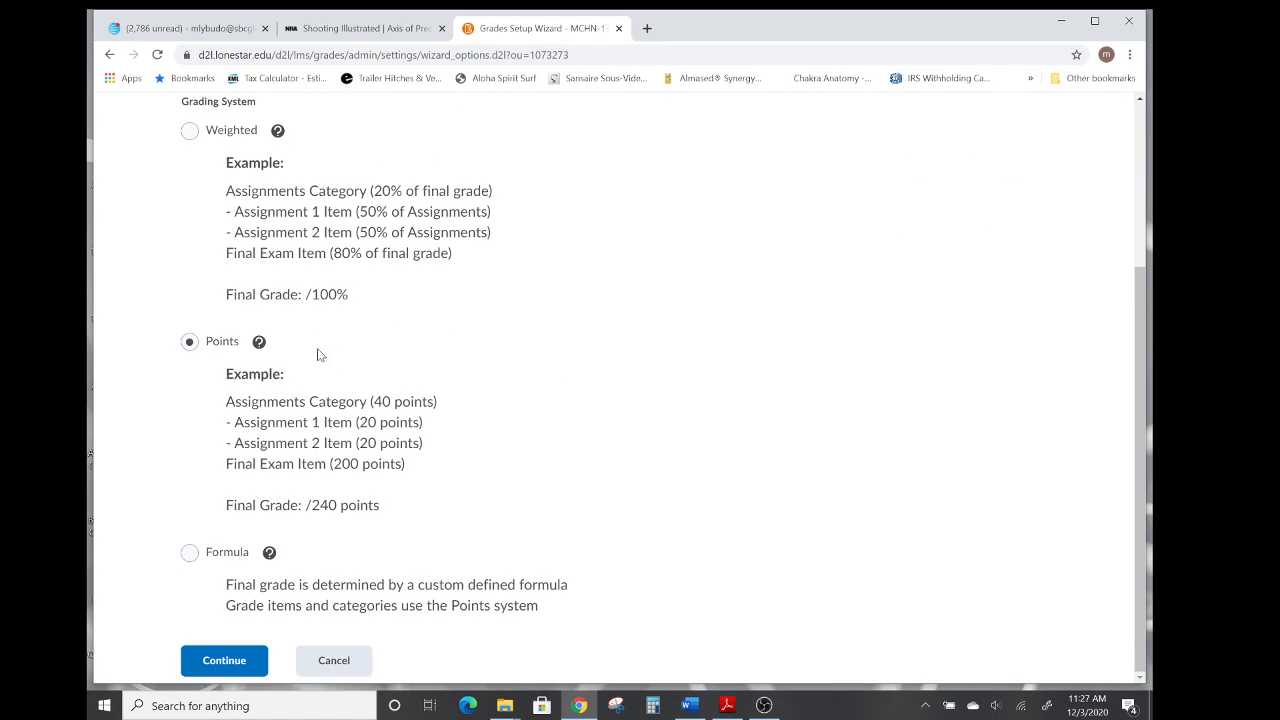
left_click(259, 343)
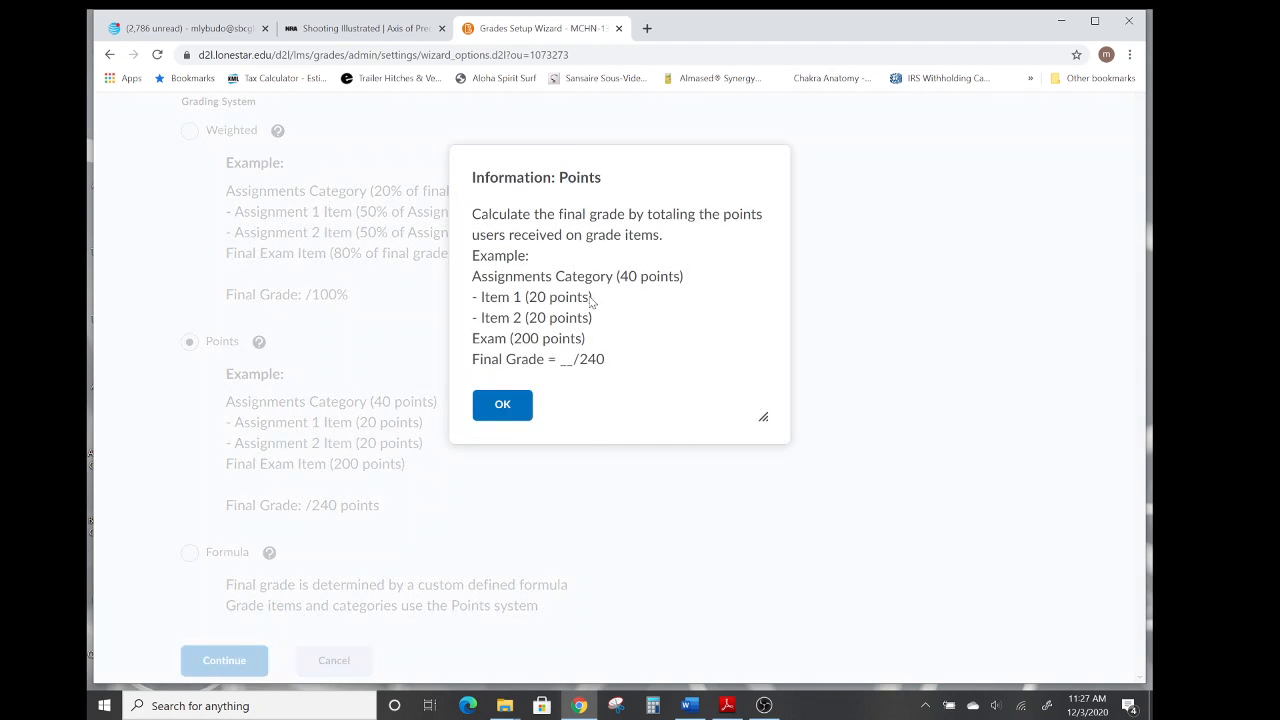
left_click(505, 405)
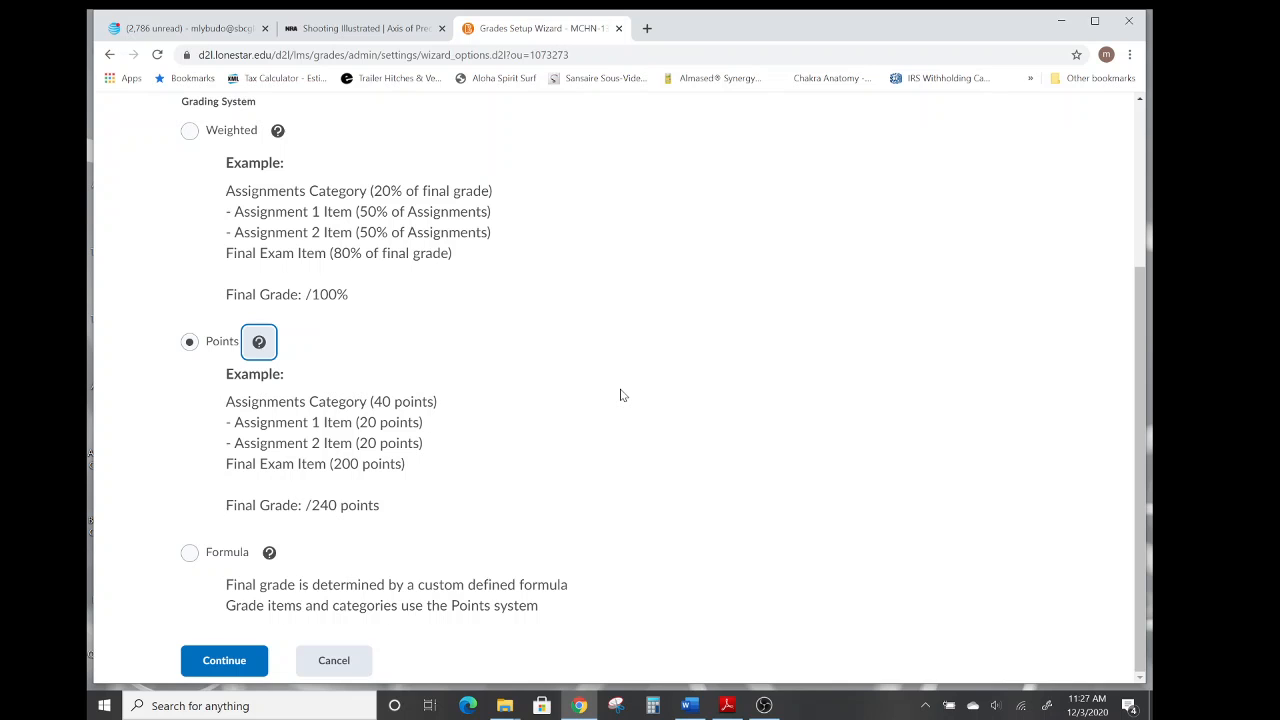
left_click(222, 665)
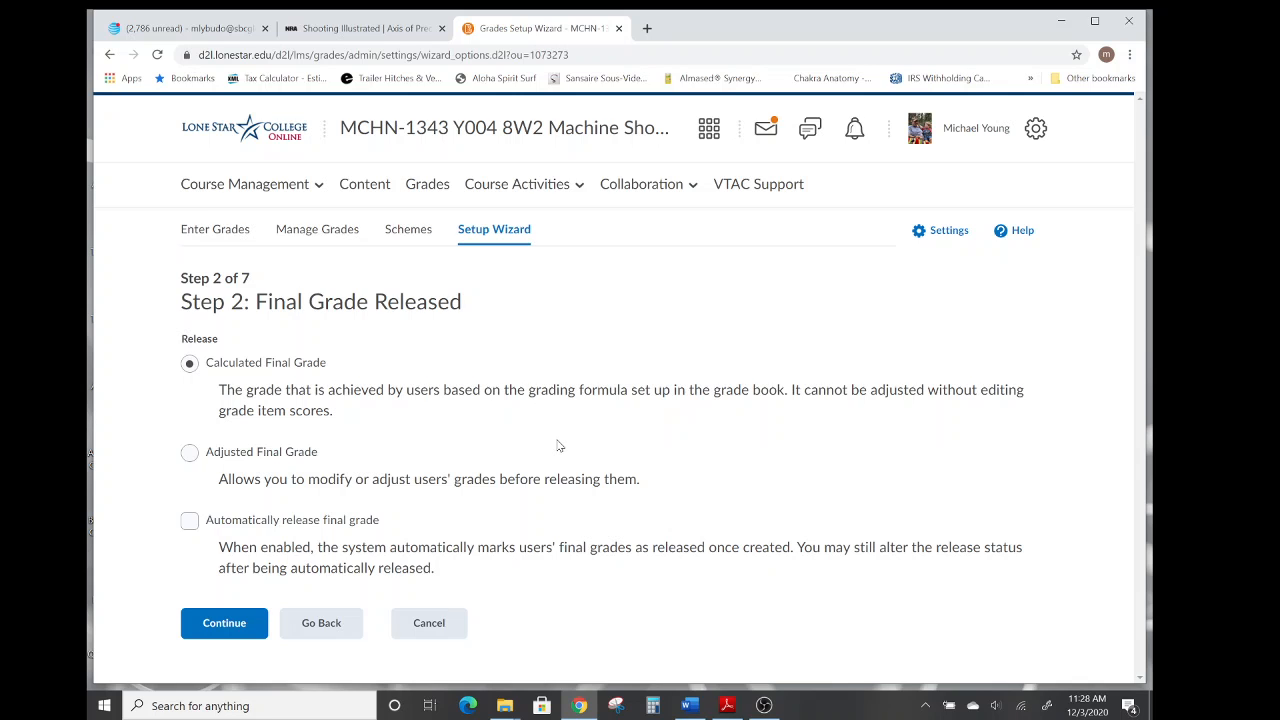
Keep Calculated Final Grade for release and set ungraded items to be treated as 0.
left_click(221, 628)
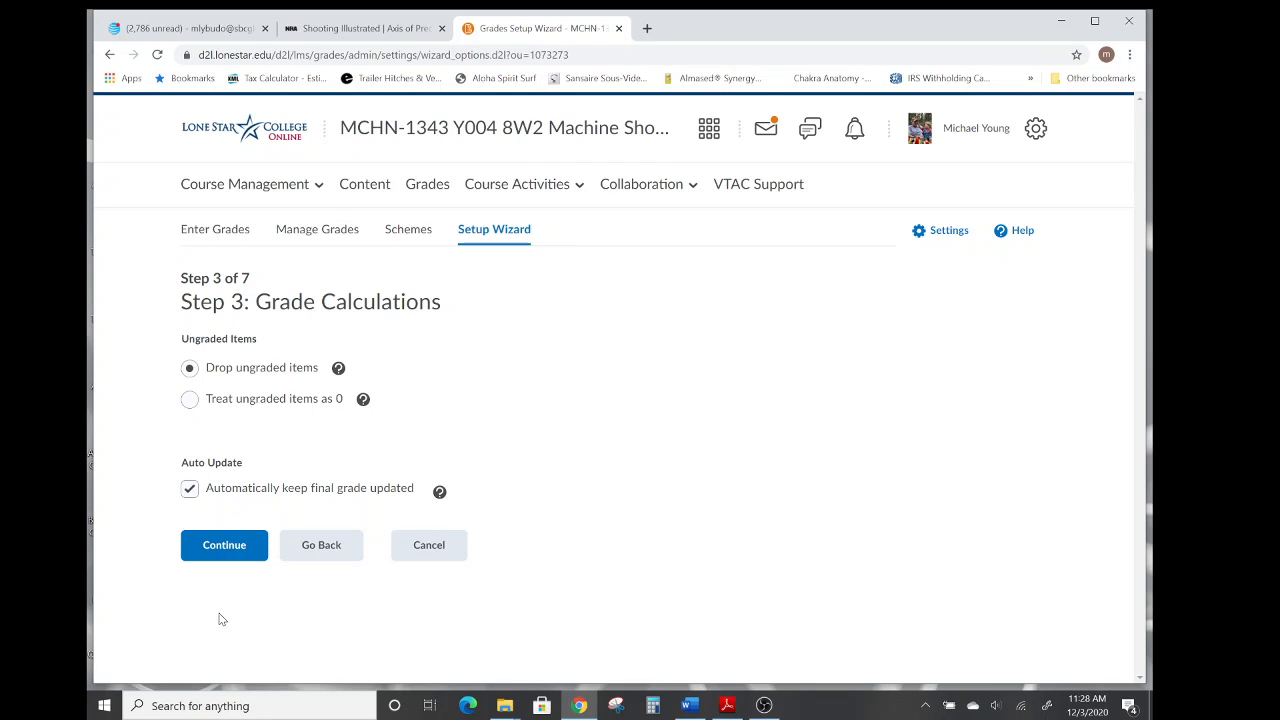
left_click(190, 399)
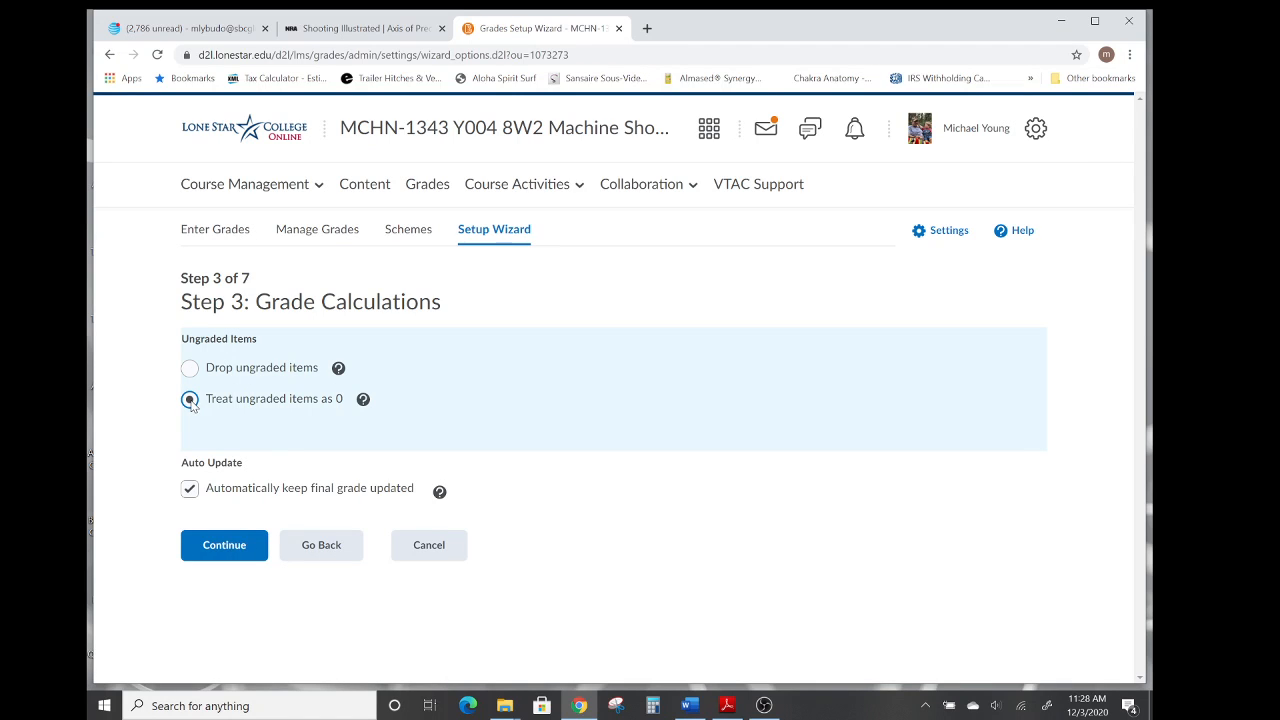
left_click(218, 548)
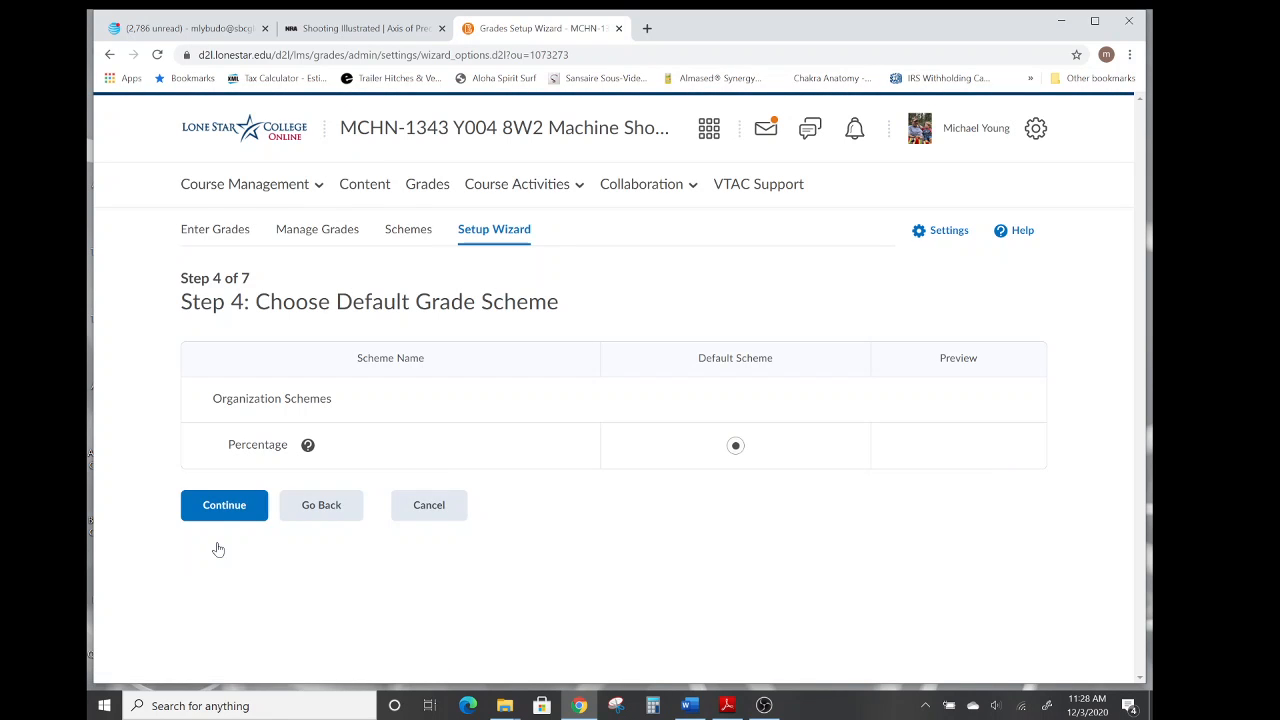
Accept the Percentage scheme and 2 decimal places, and enable displaying the final grade calculation to users.
left_click(226, 507)
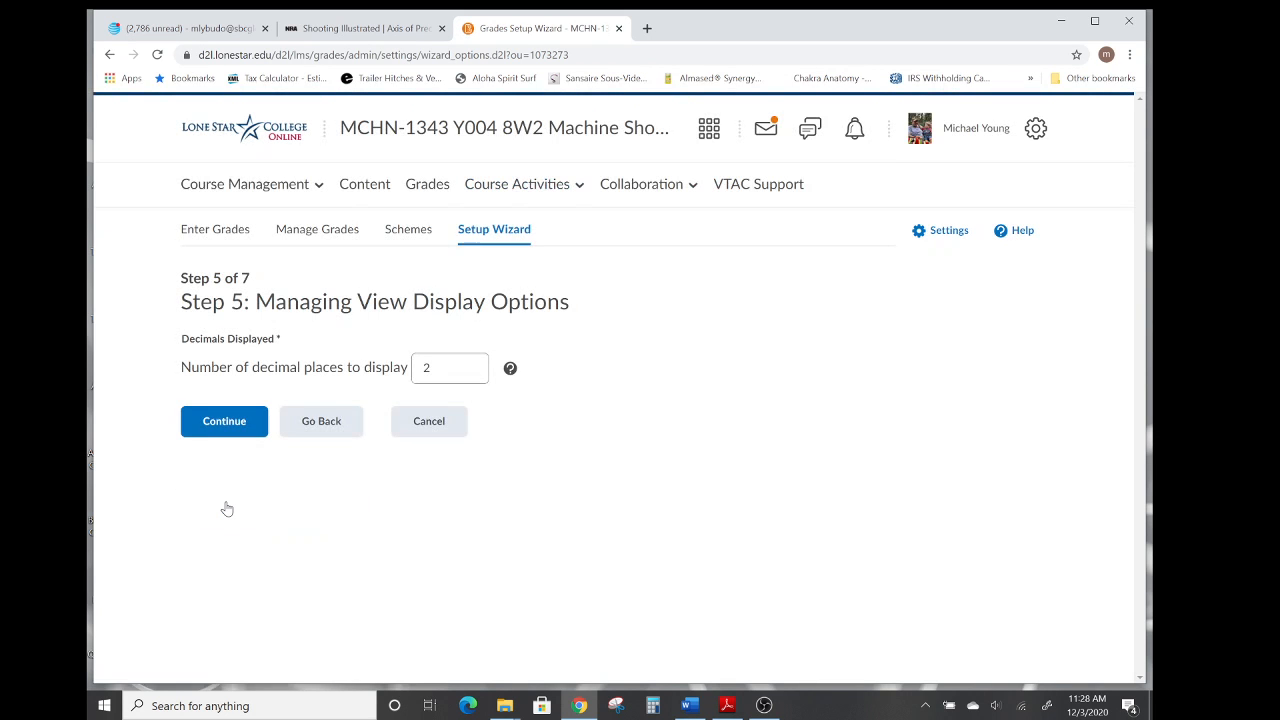
left_click(222, 424)
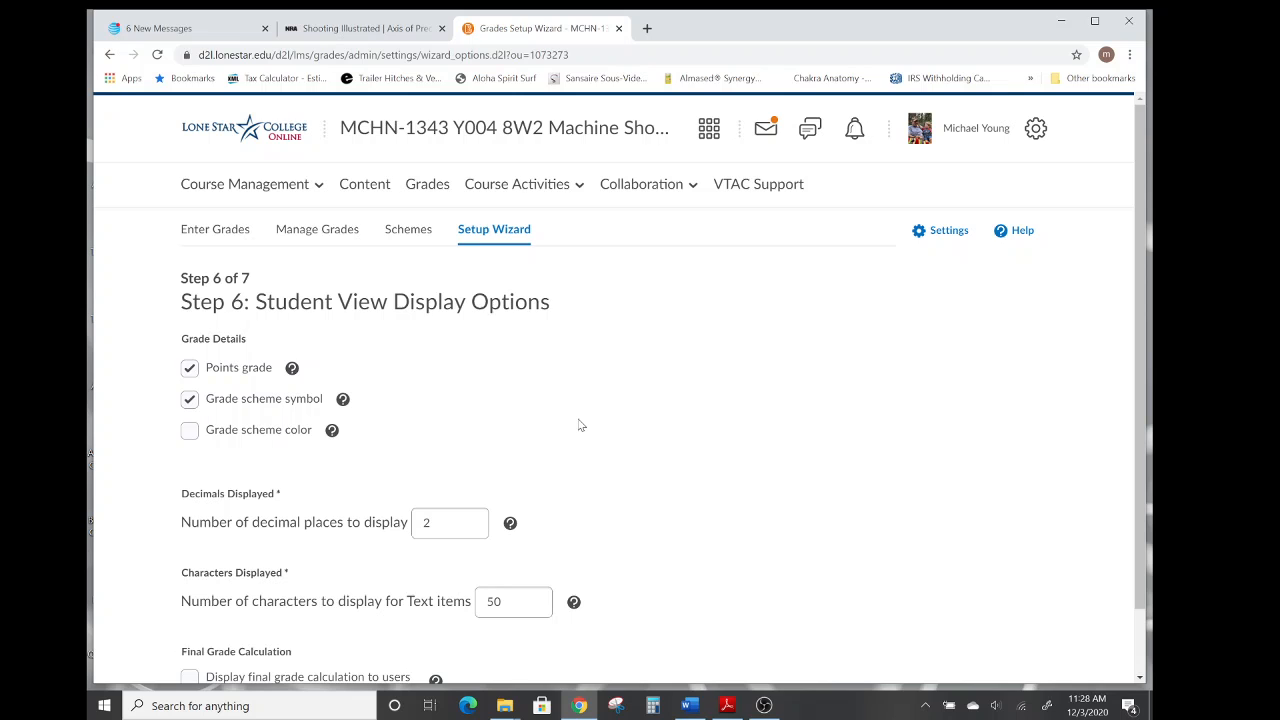
scroll(663, 421, "down", 1)
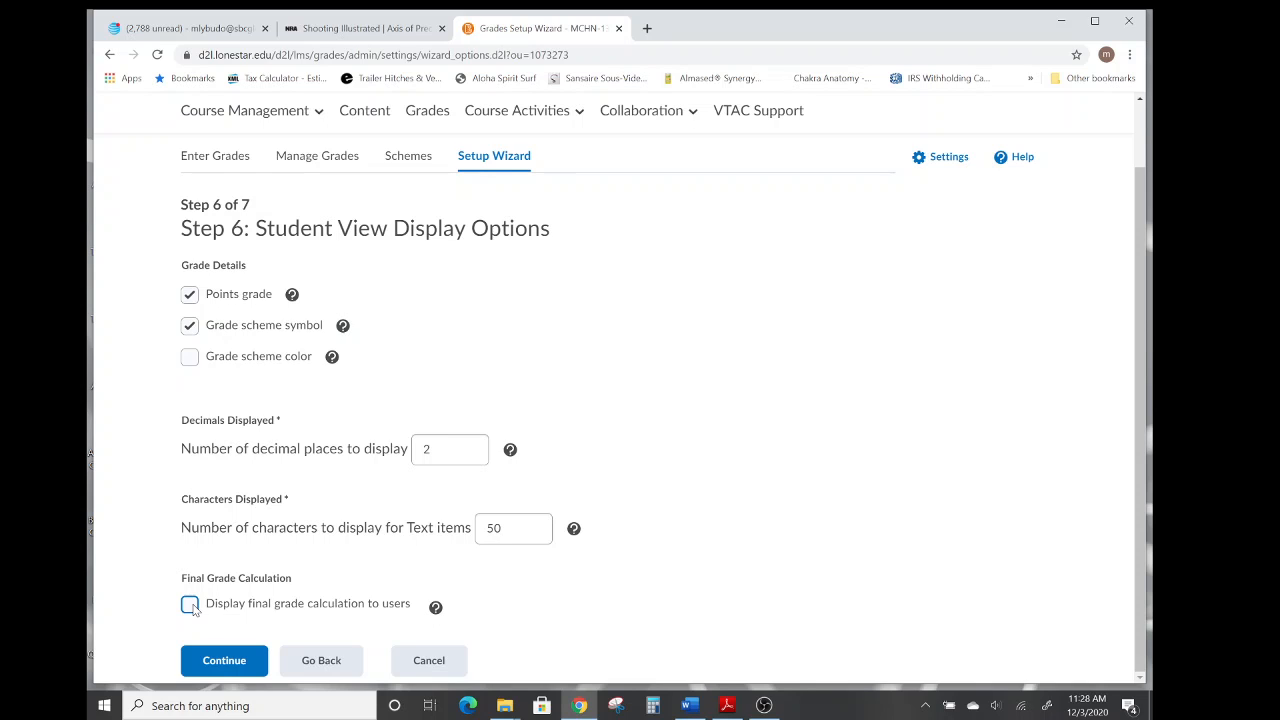
left_click(190, 605)
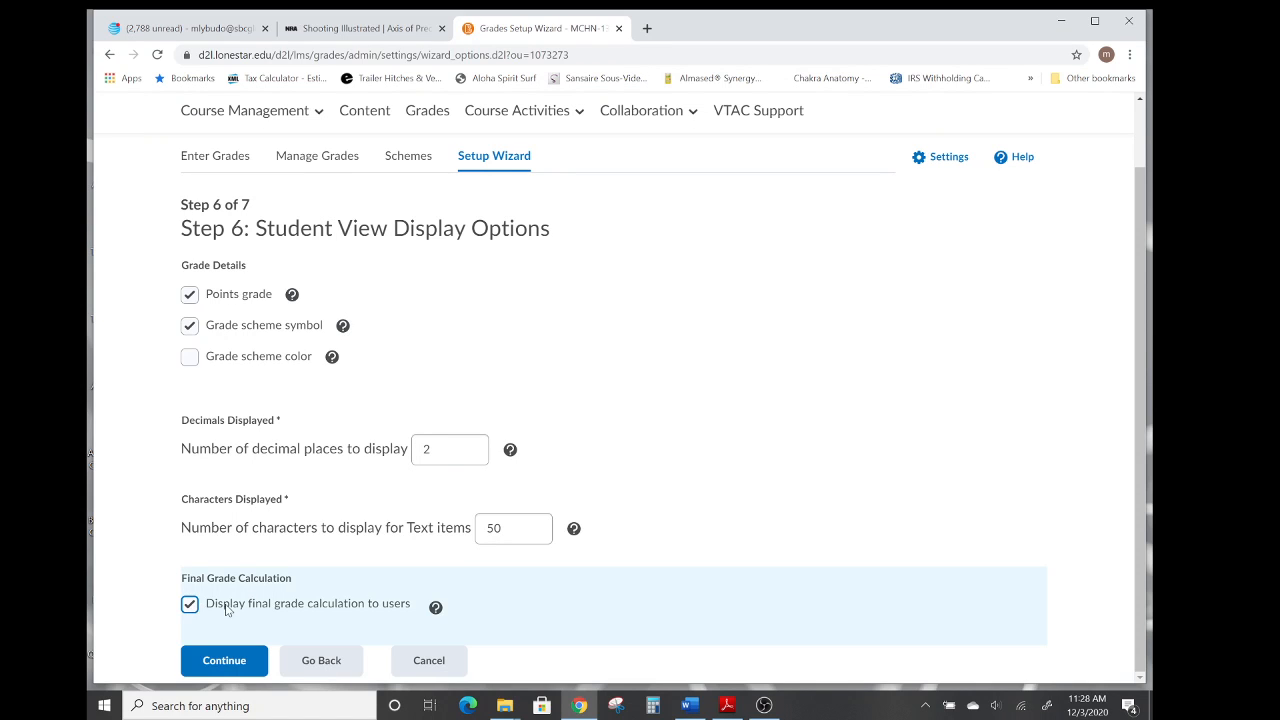
left_click(222, 663)
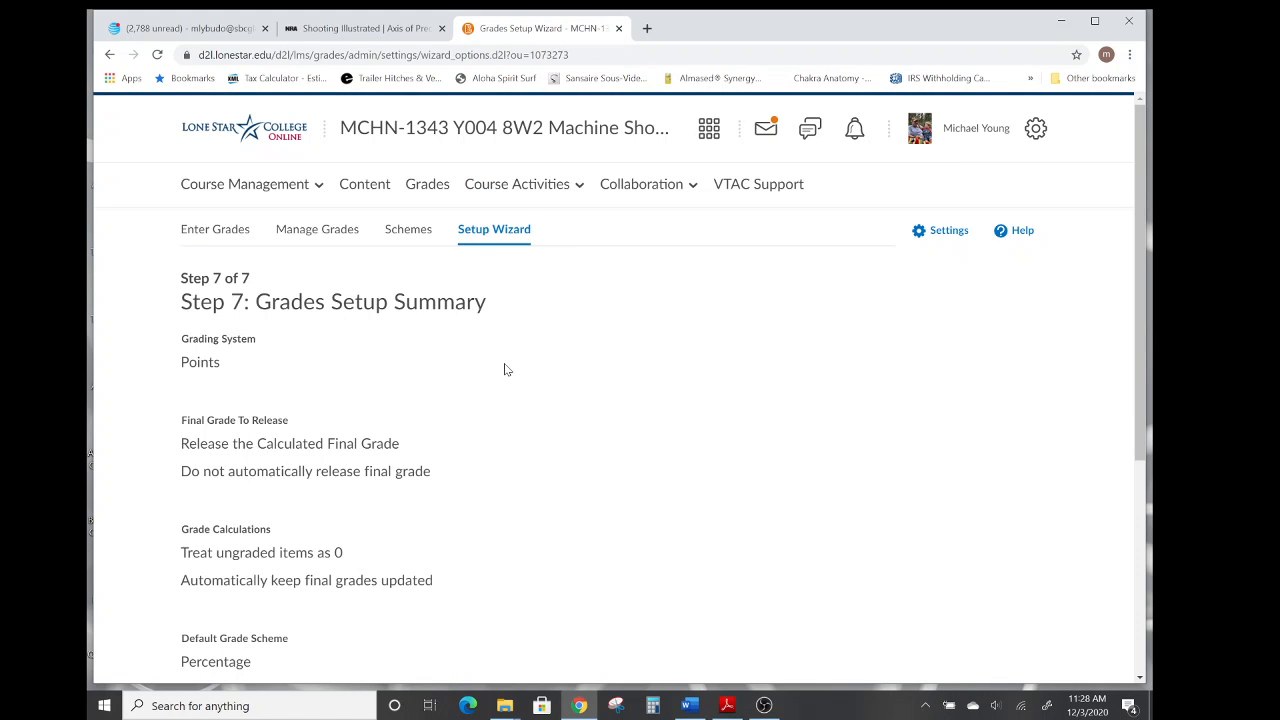
Review the grades setup summary and finish the wizard.
scroll(509, 368, "down", 2)
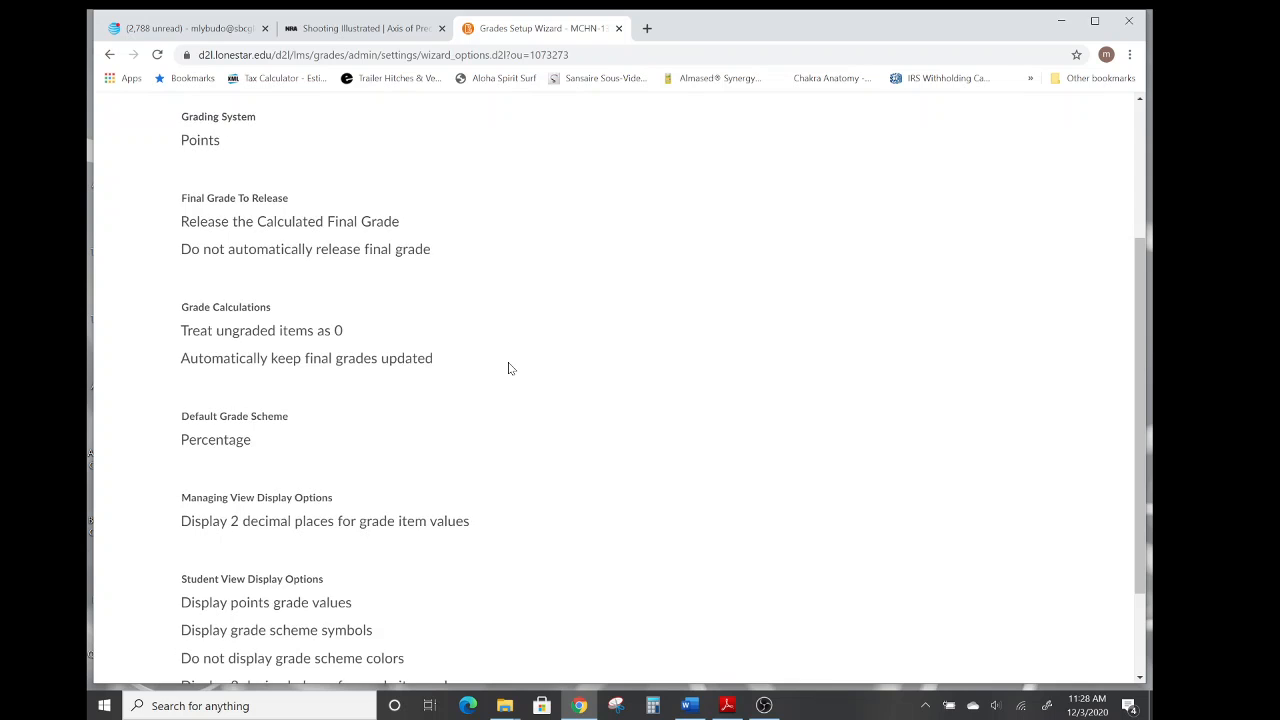
scroll(509, 368, "up", 2)
scroll(509, 368, "down", 4)
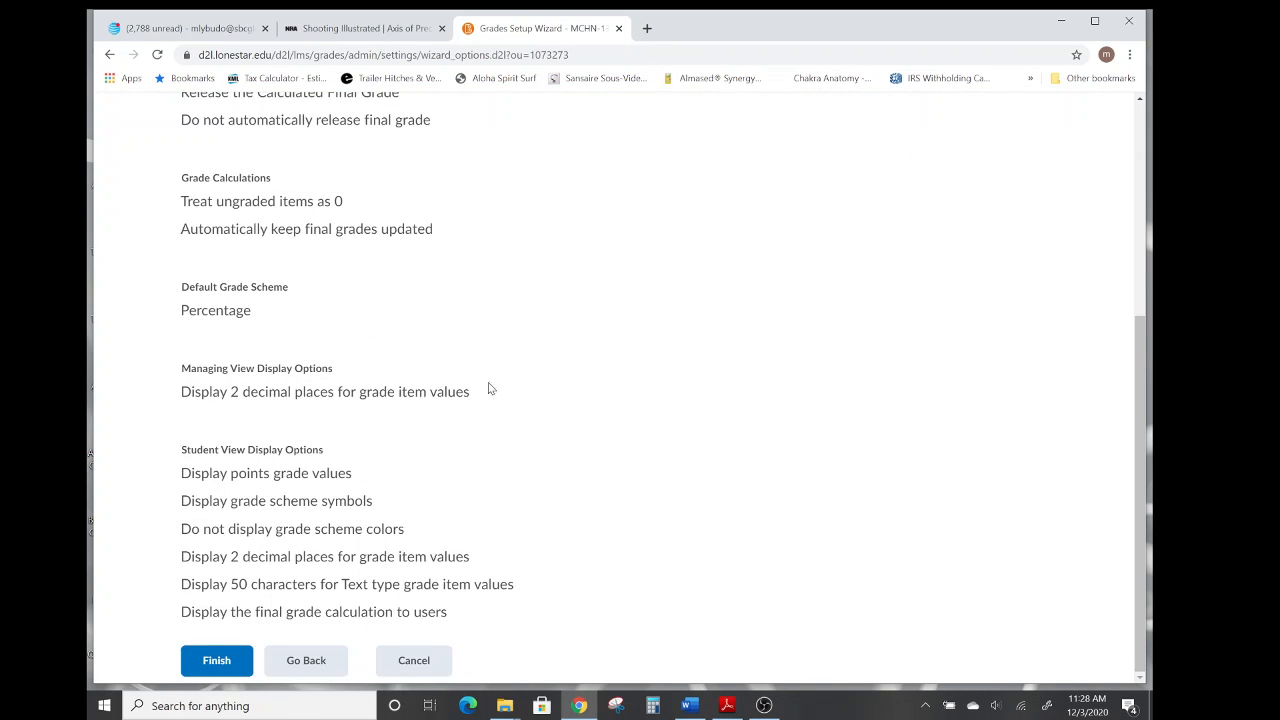
left_click(215, 664)
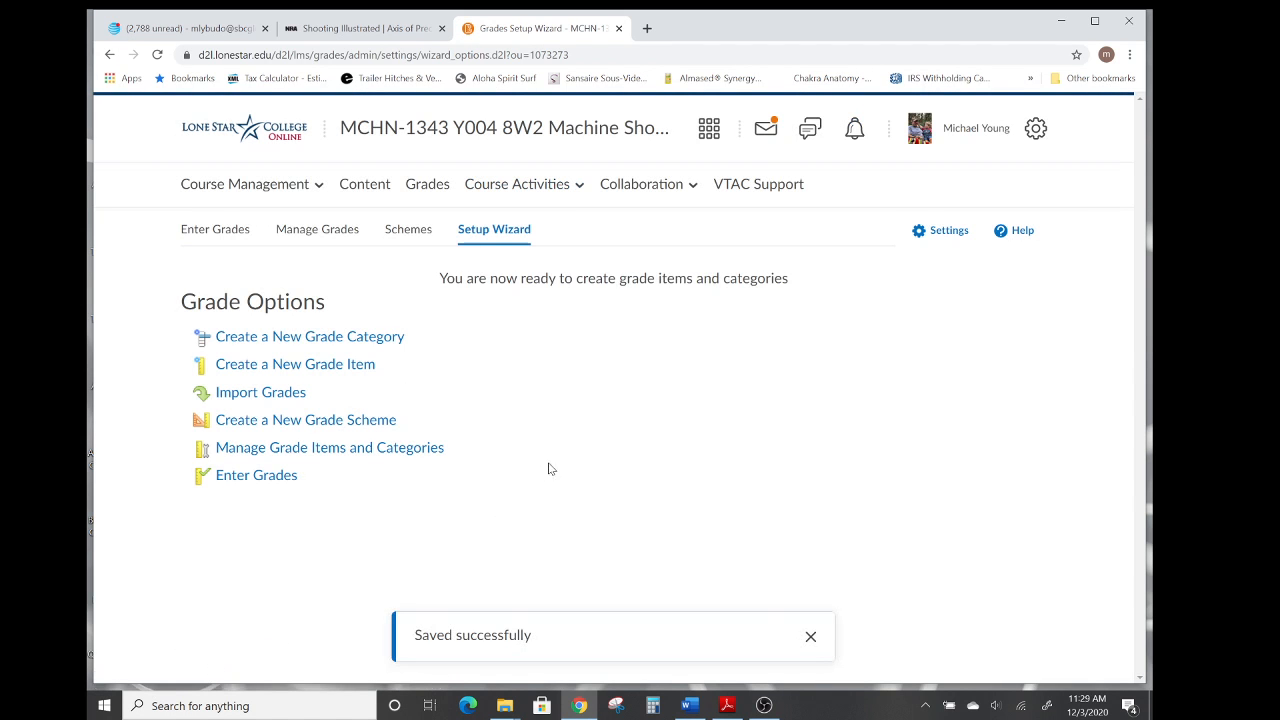
Create a new grade category named Covey.
left_click(308, 337)
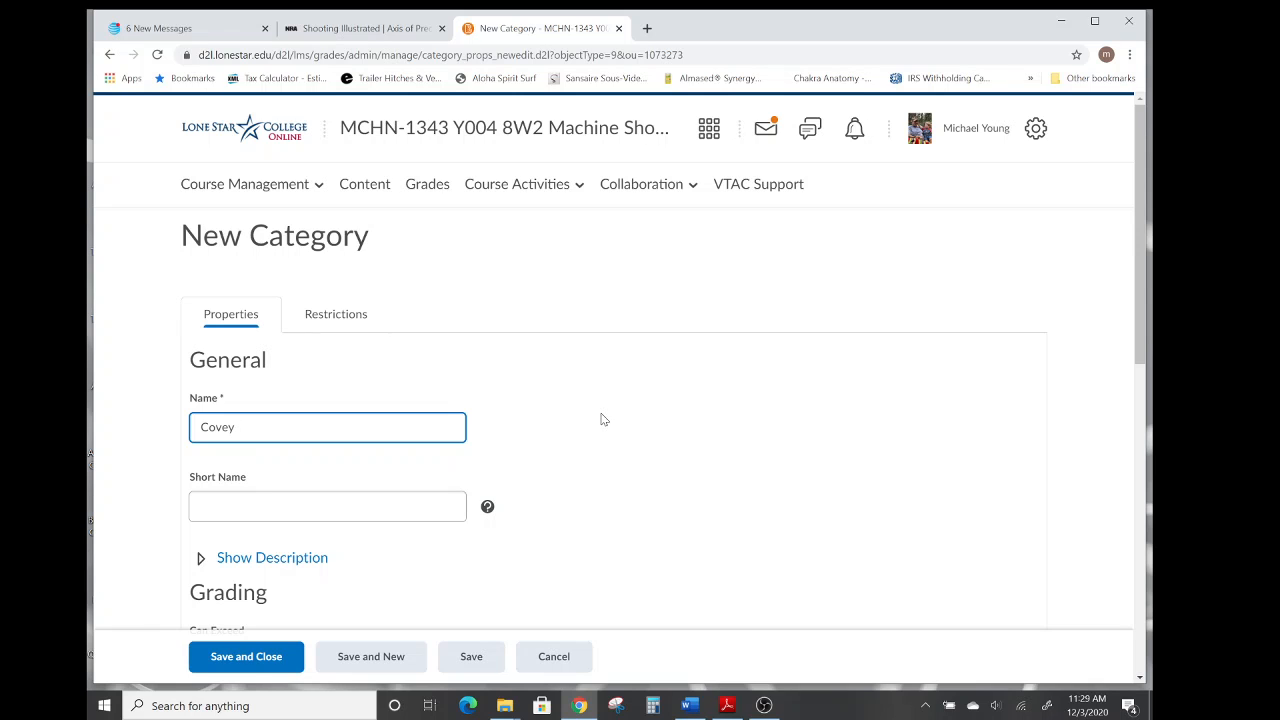
scroll(603, 419, "down", 2)
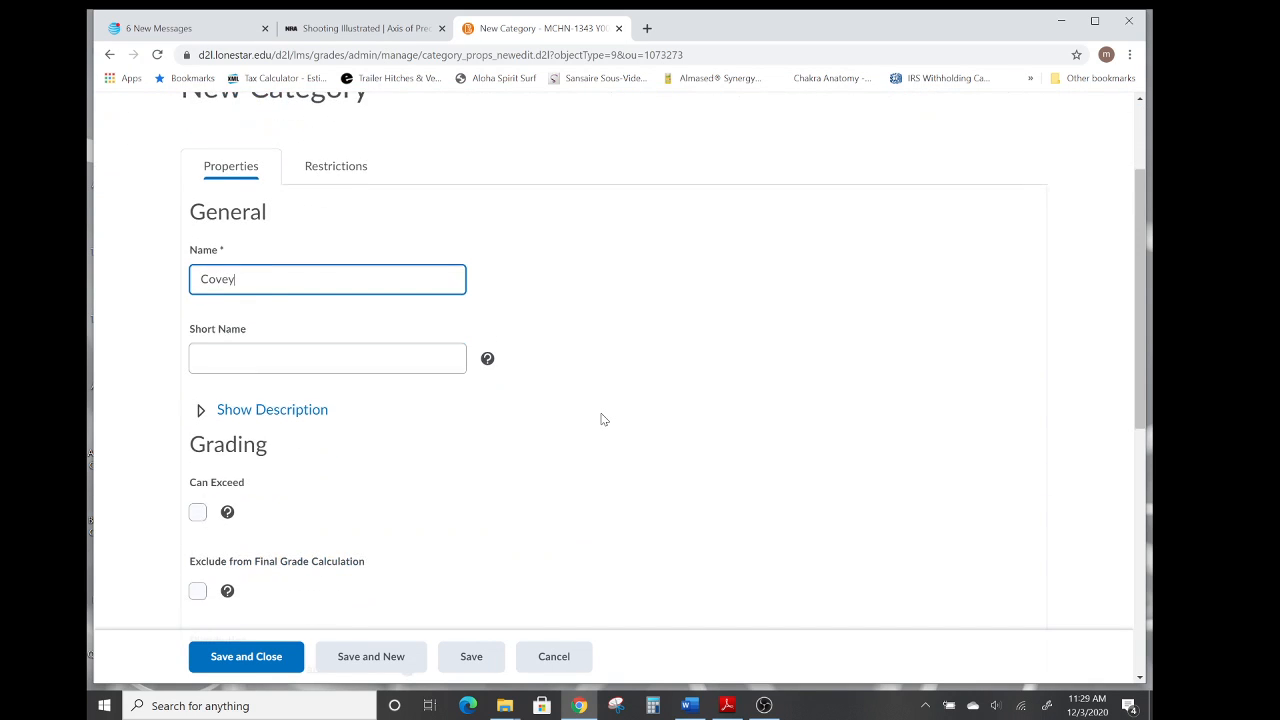
left_click(297, 358)
scroll(648, 442, "down", 2)
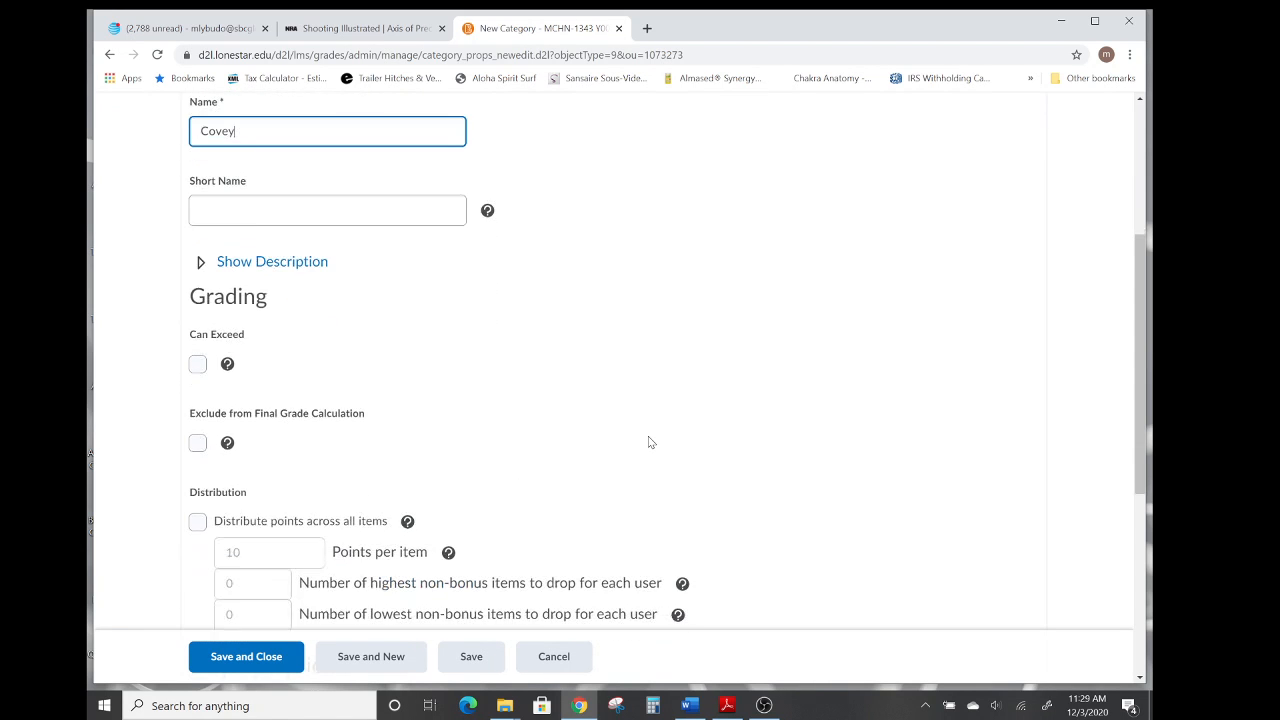
scroll(648, 442, "down", 2)
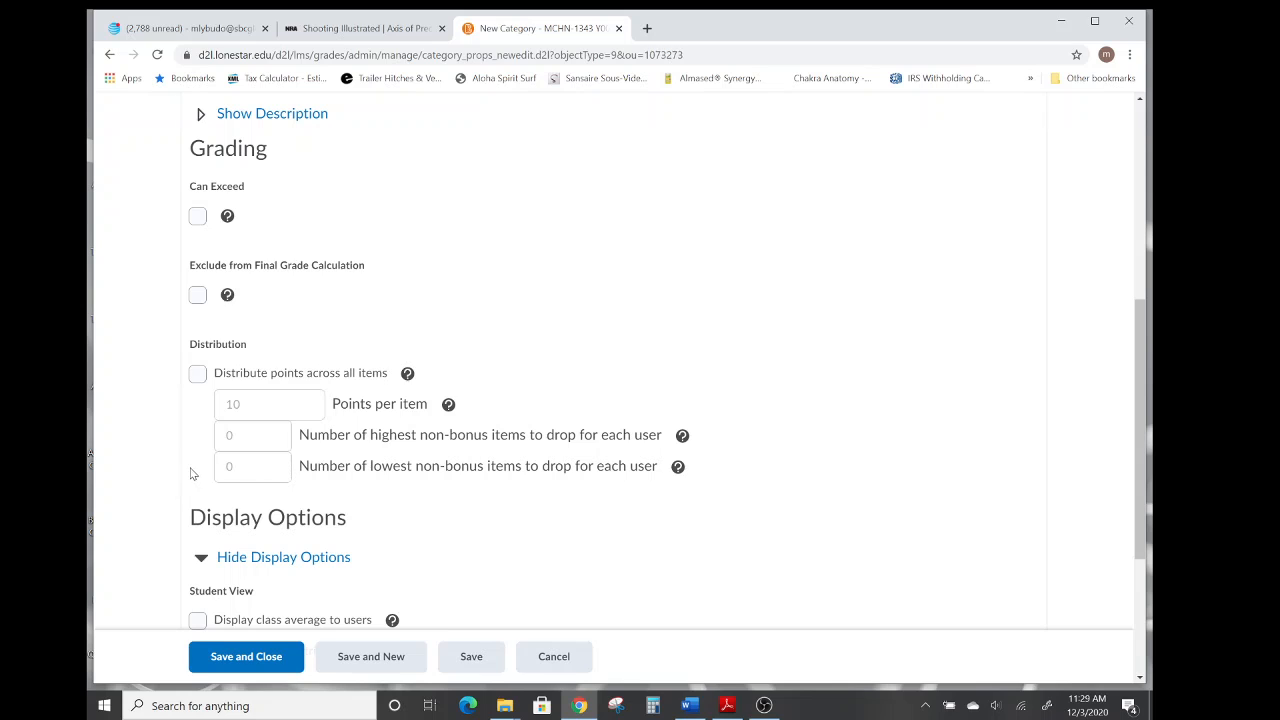
Enable distributing points across all items at 58 points per item and save the Covey category.
left_click(197, 375)
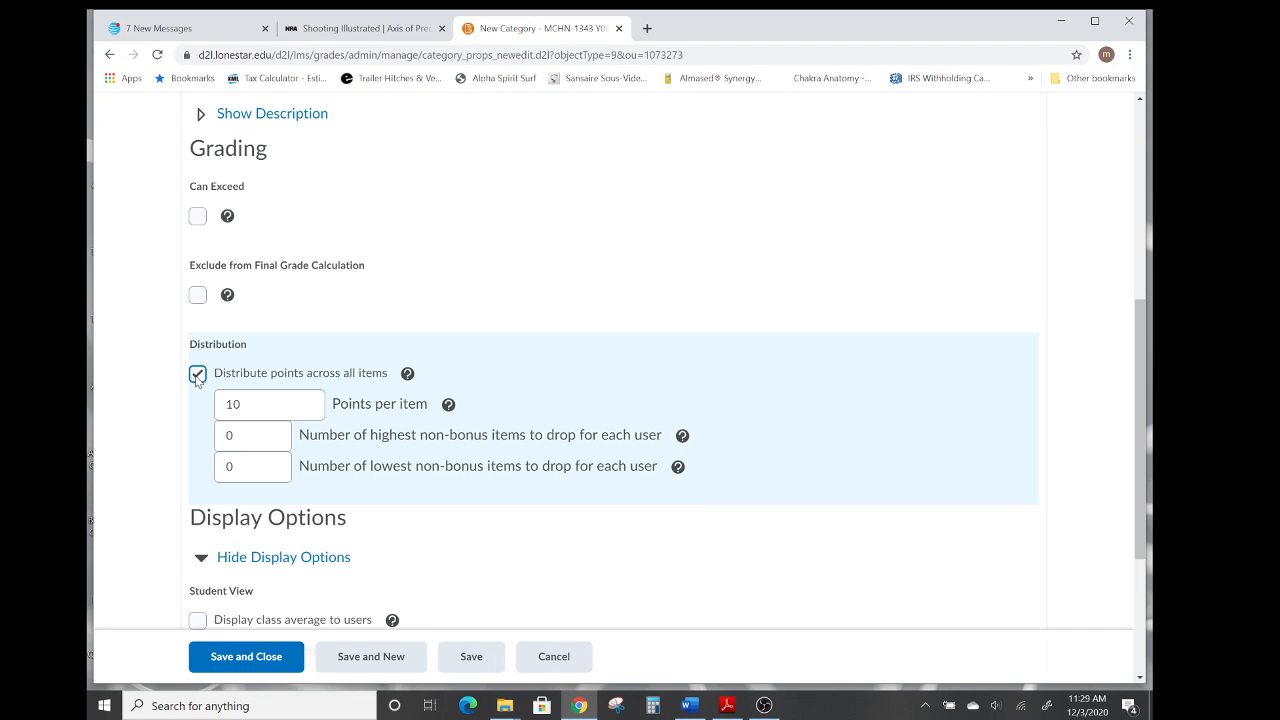
left_click_drag(241, 404, 232, 404)
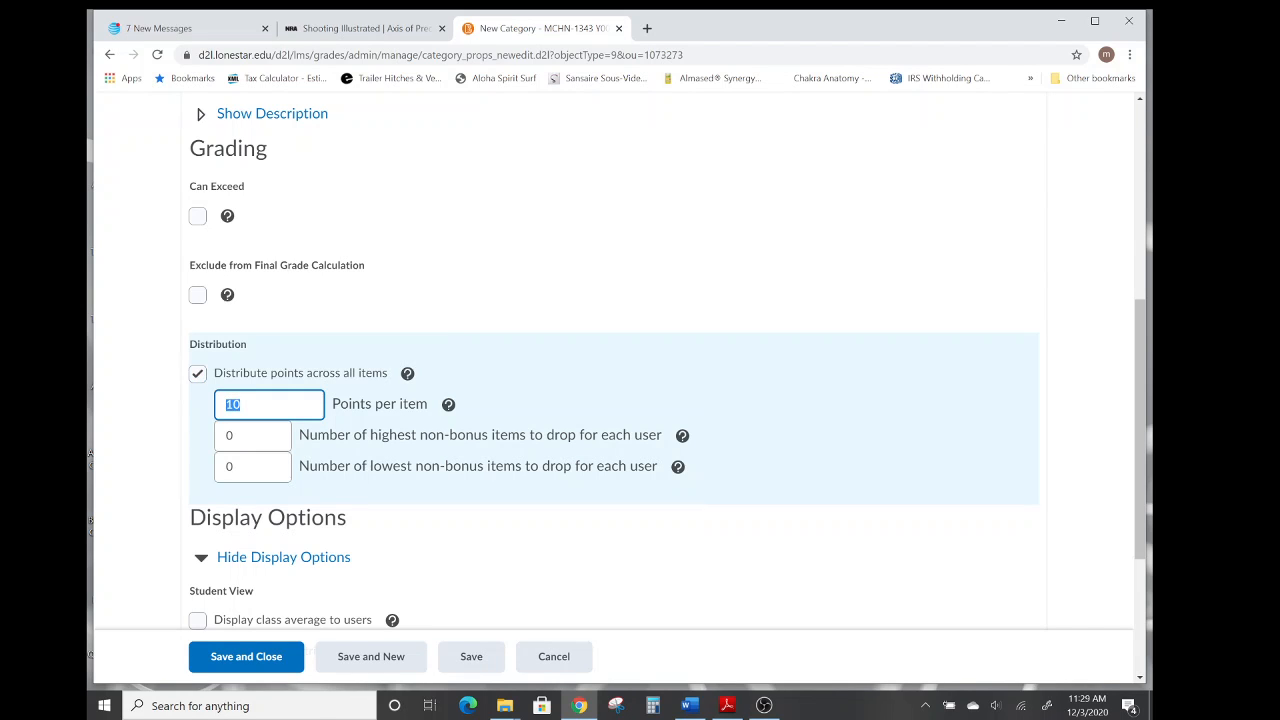
type("58")
scroll(586, 284, "down", 1)
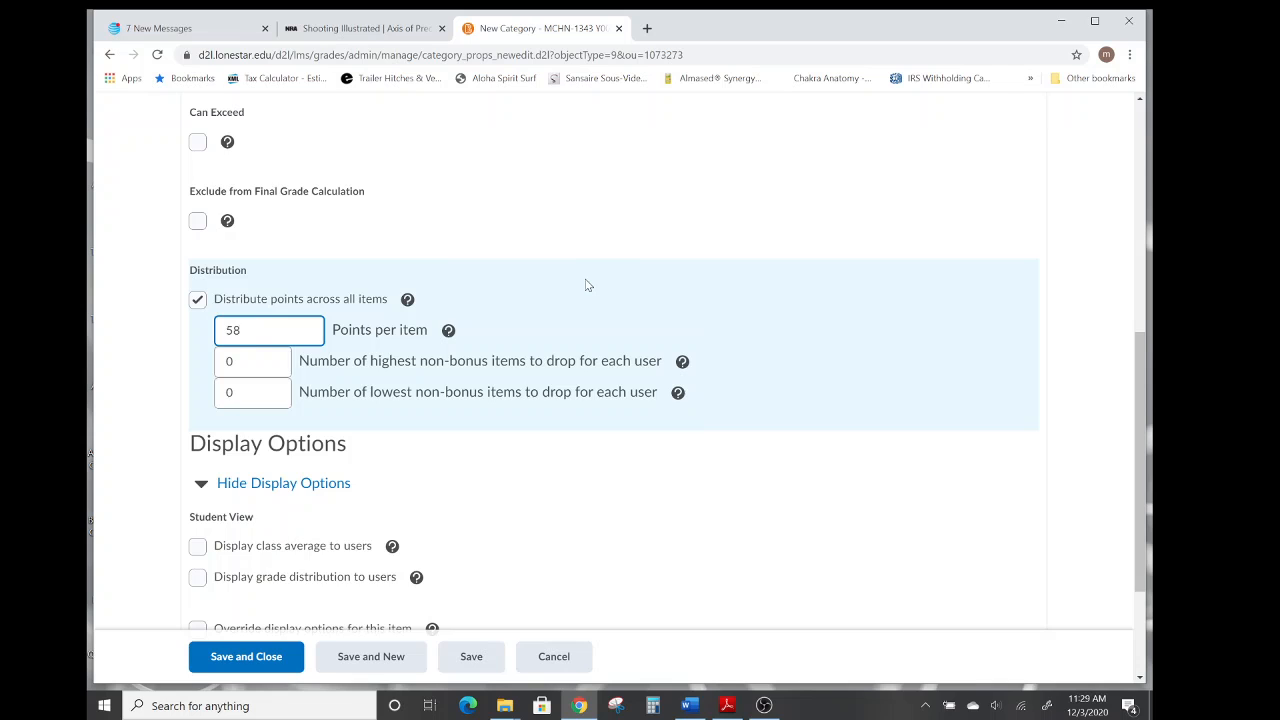
scroll(588, 285, "down", 2)
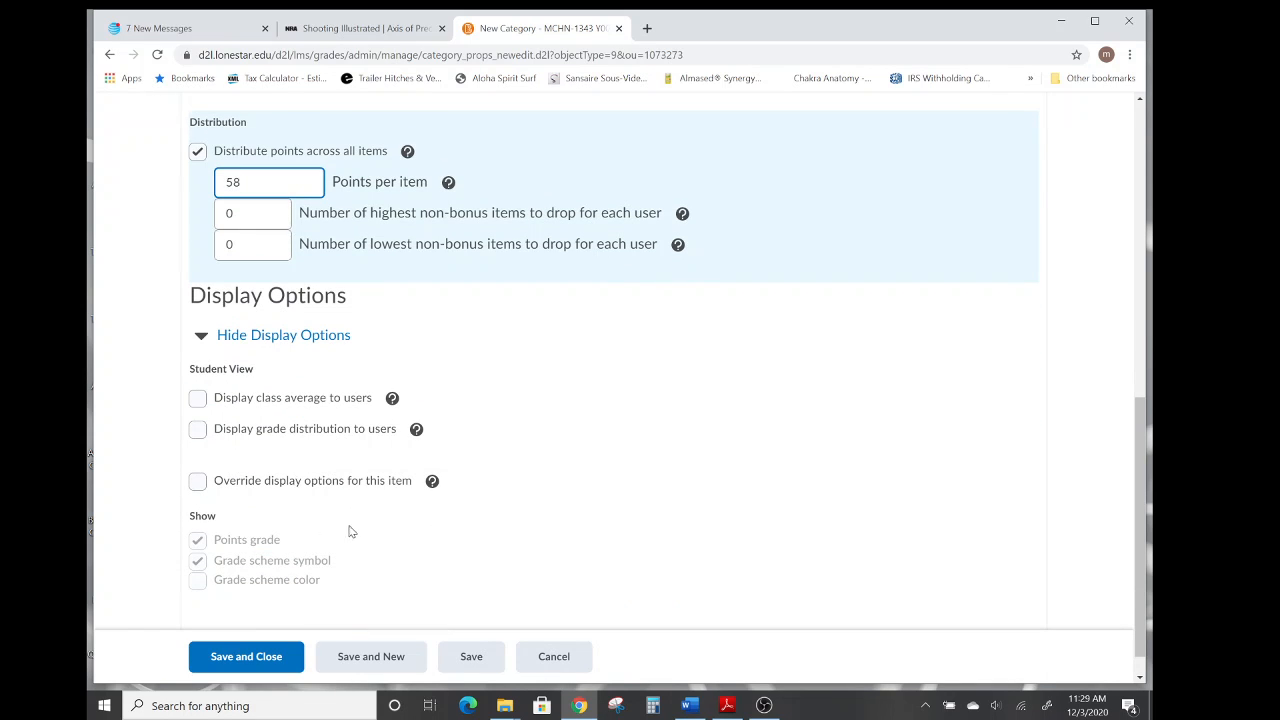
scroll(580, 462, "down", 1)
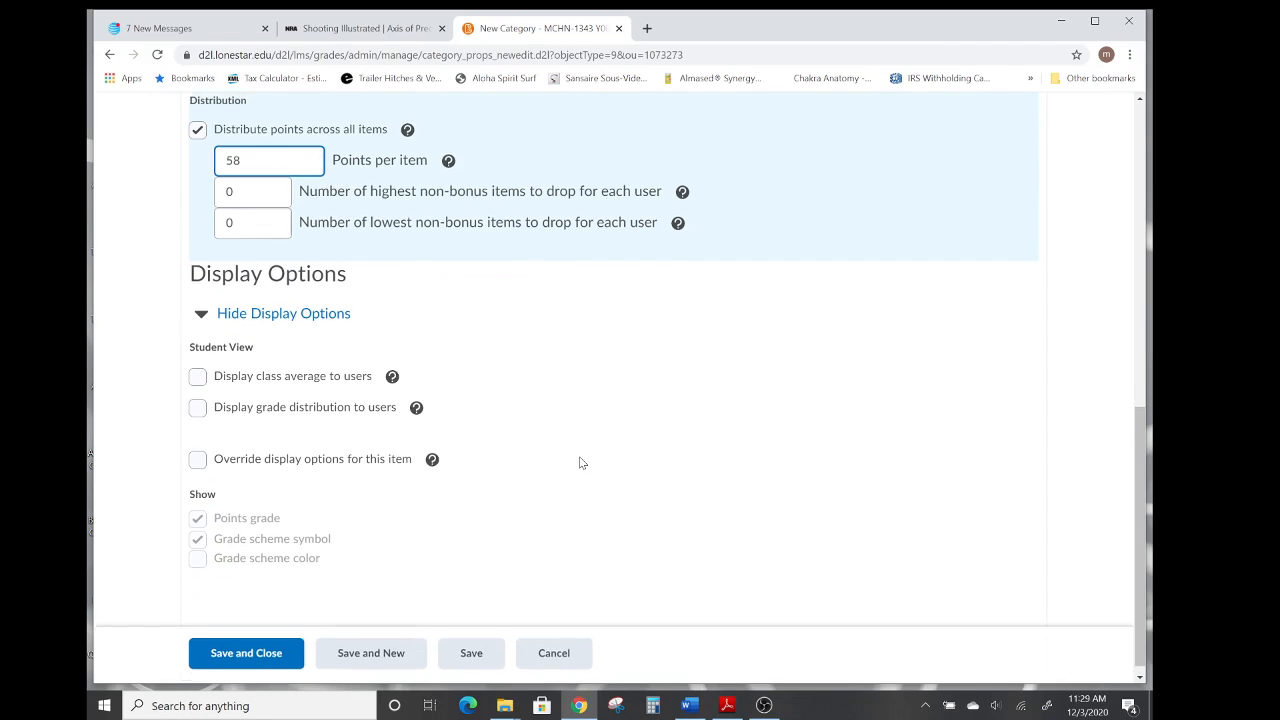
left_click(258, 652)
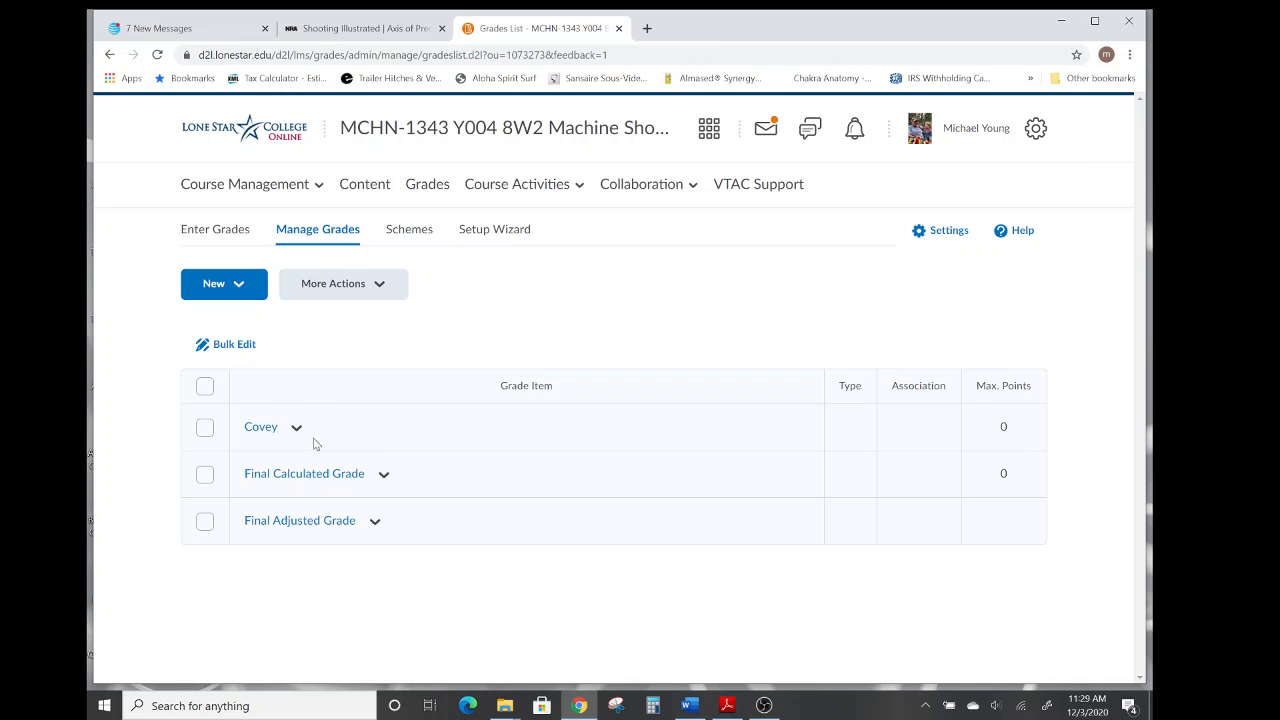
Start a new numeric grade item and name it Habit 2.
left_click(204, 429)
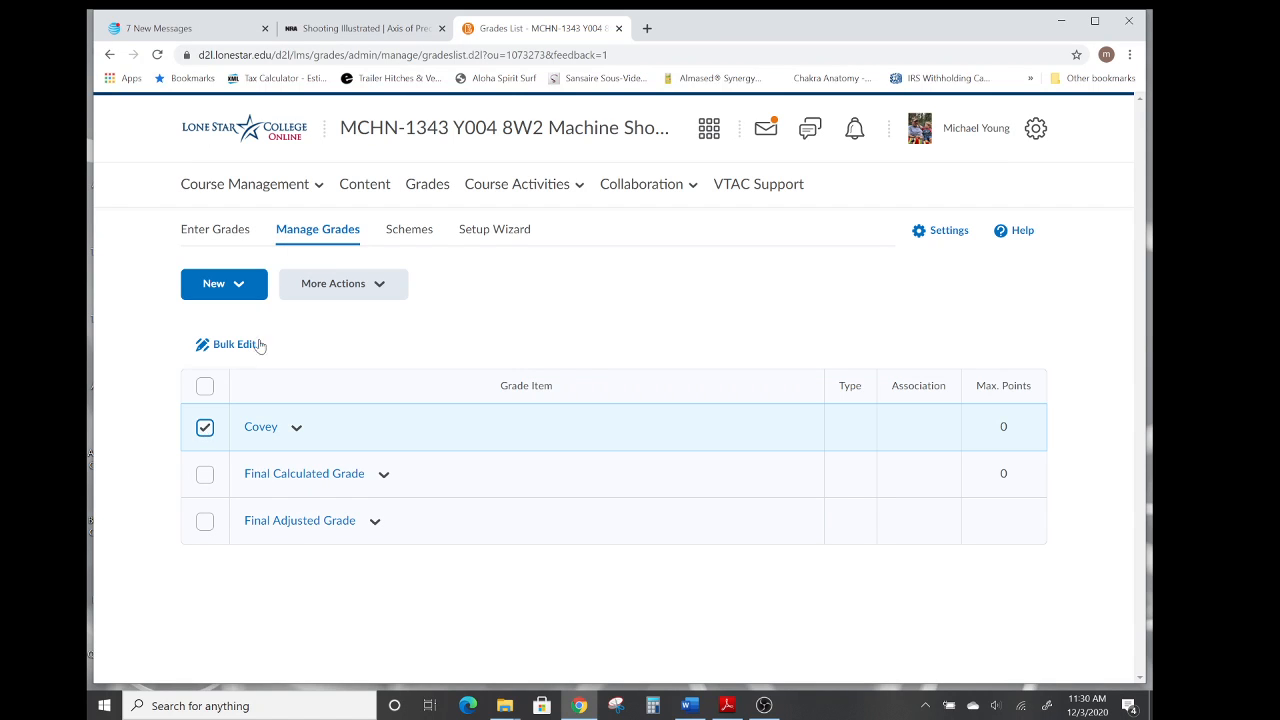
left_click(238, 287)
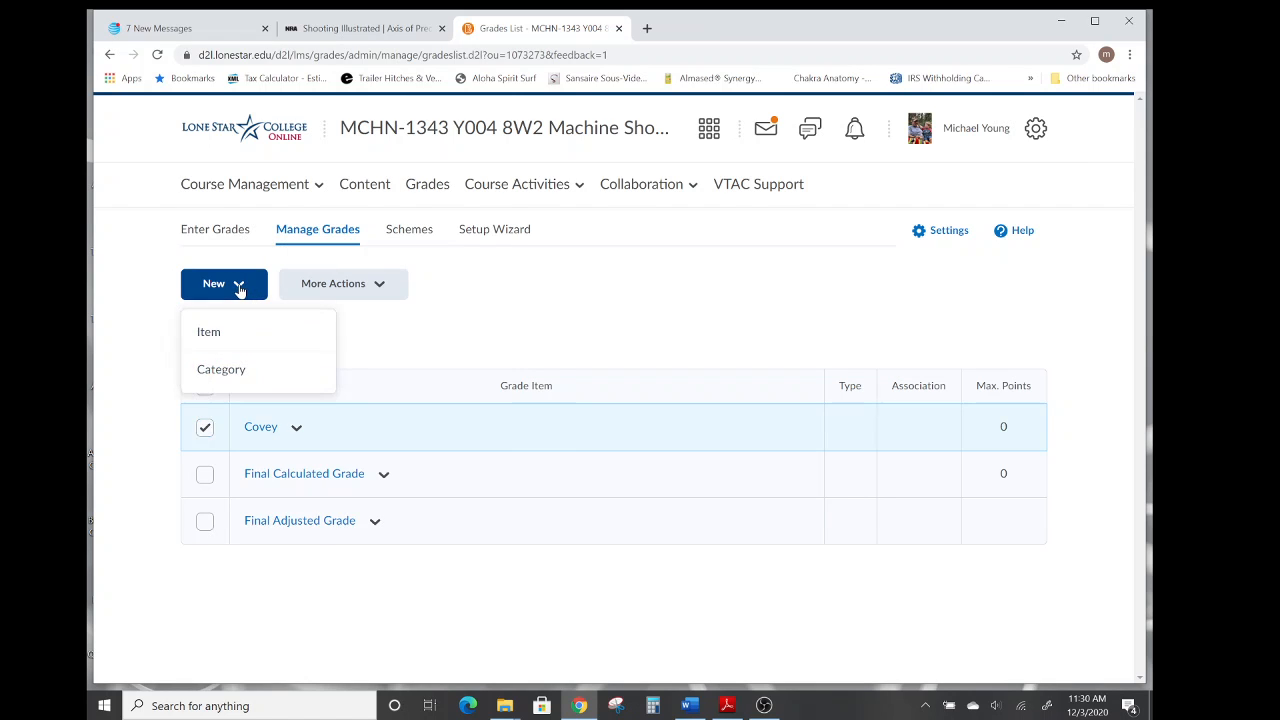
left_click(209, 333)
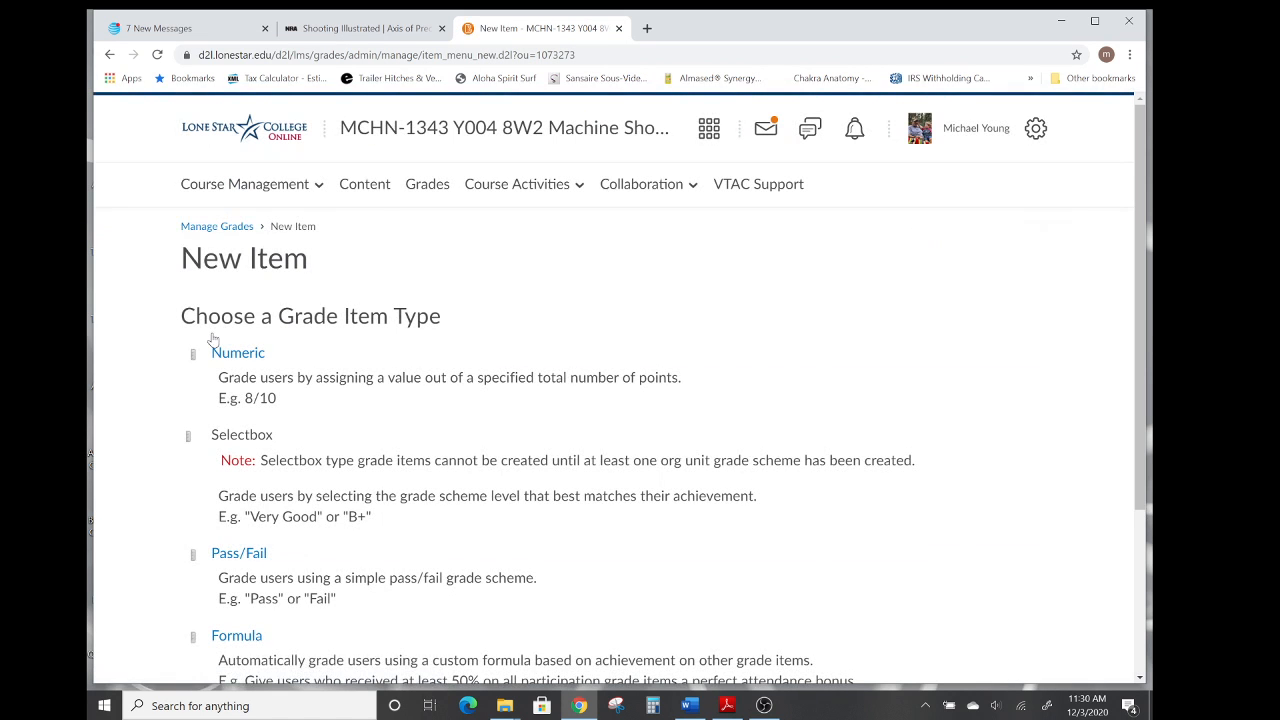
left_click(234, 359)
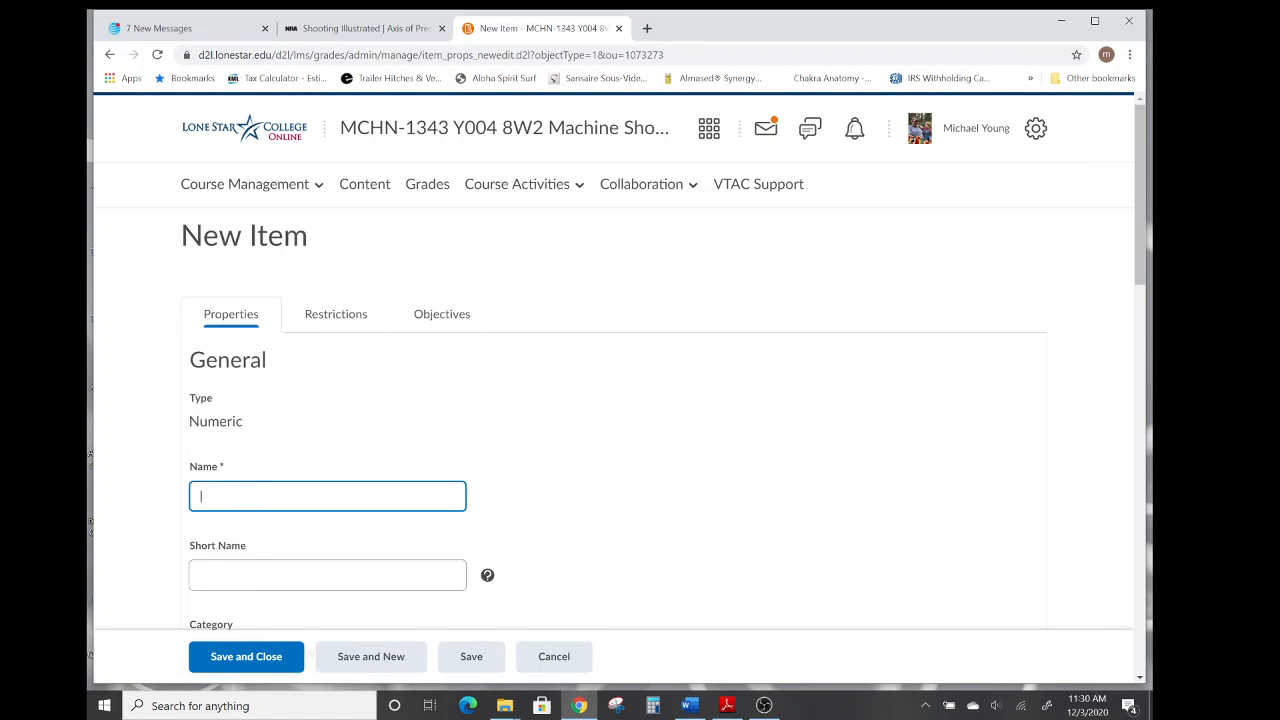
type("HAbit 2")
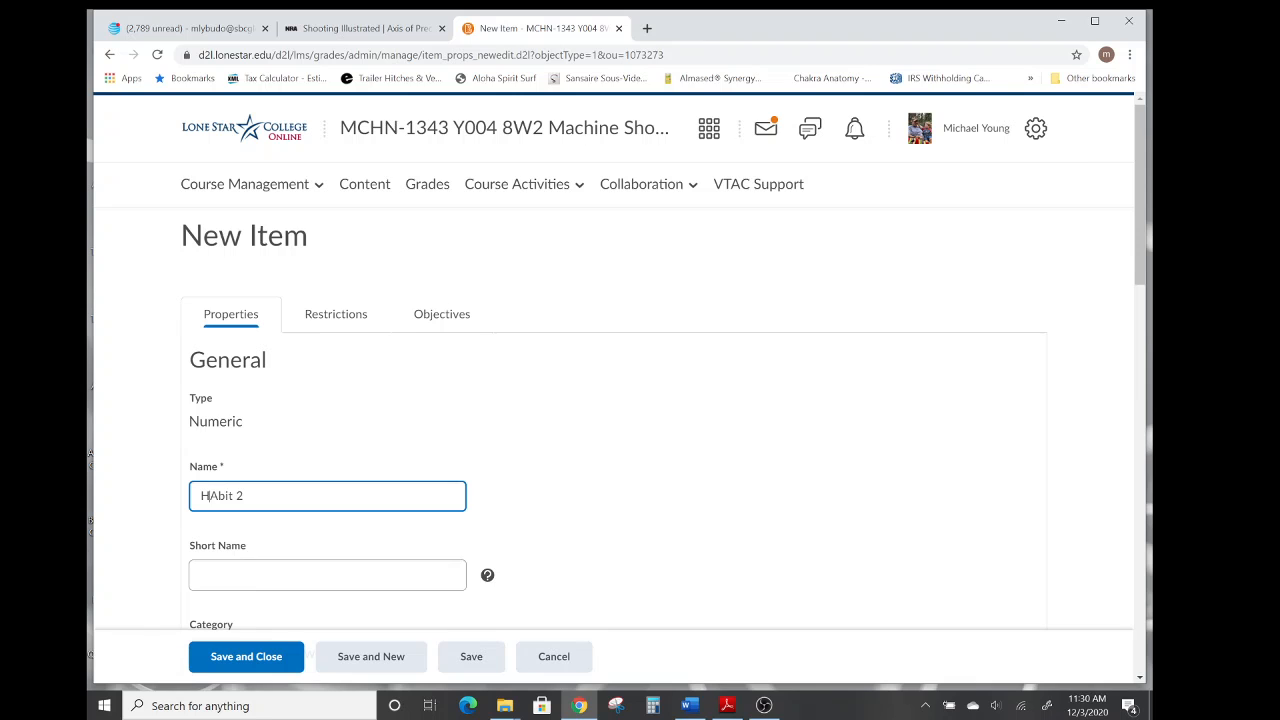
key("shift+Right")
type("a")
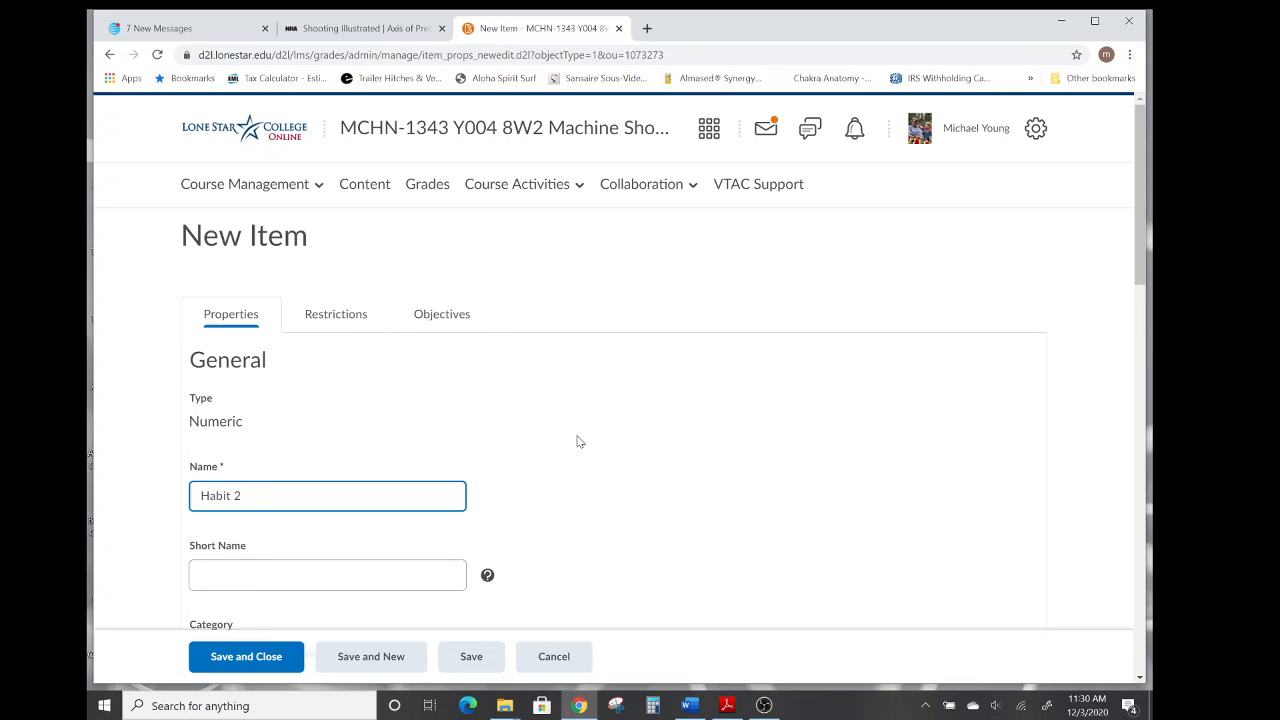
Assign Habit 2 to the Covey category and save it while starting another new item.
scroll(660, 446, "down", 2)
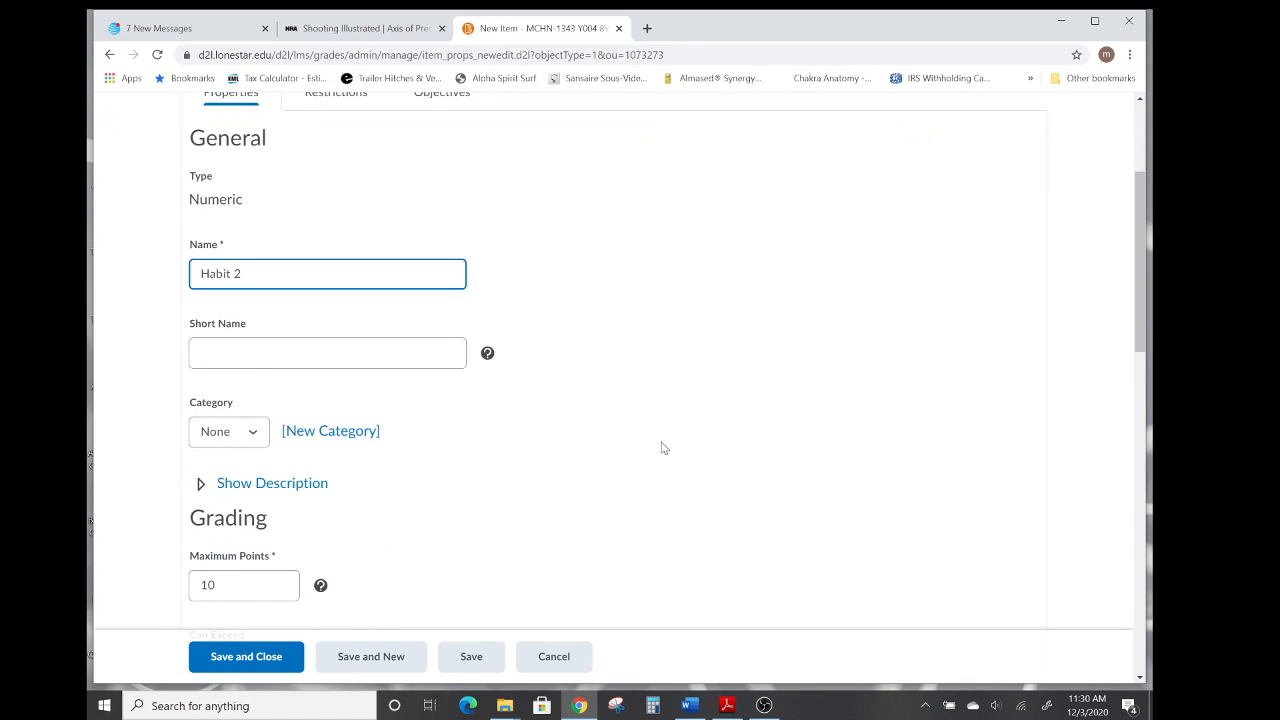
scroll(661, 448, "down", 1)
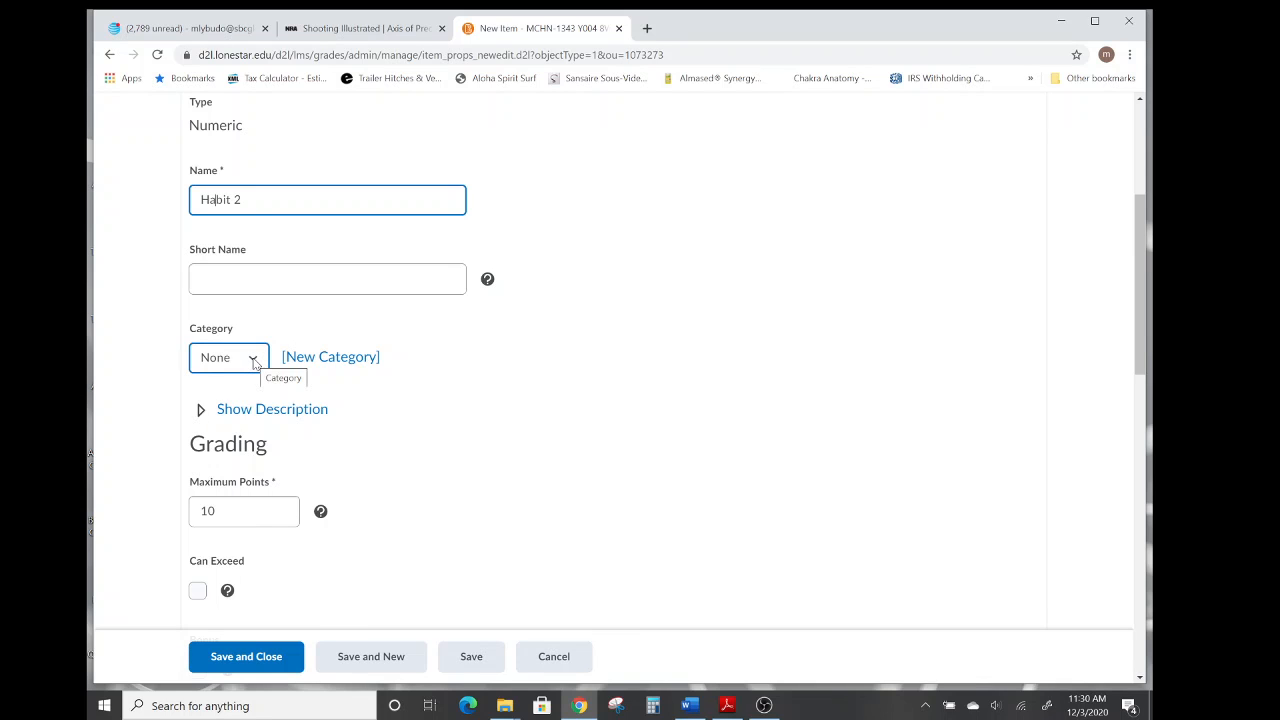
left_click(253, 362)
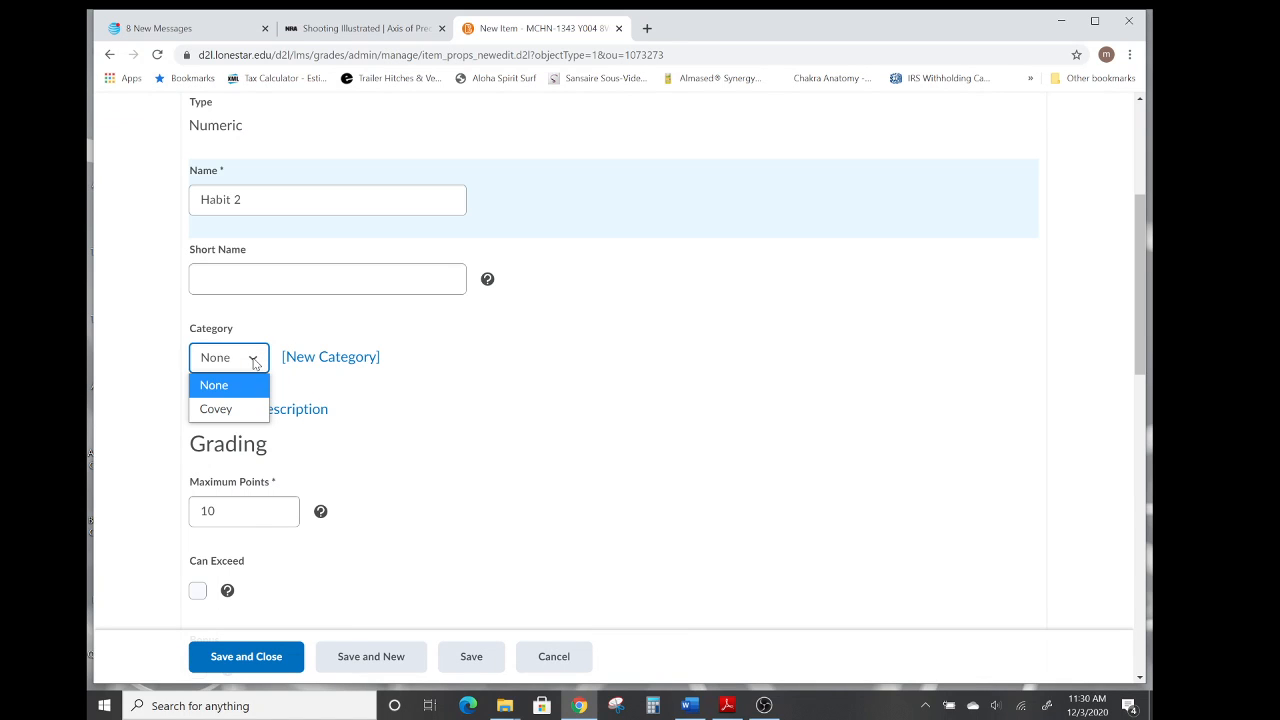
left_click(225, 412)
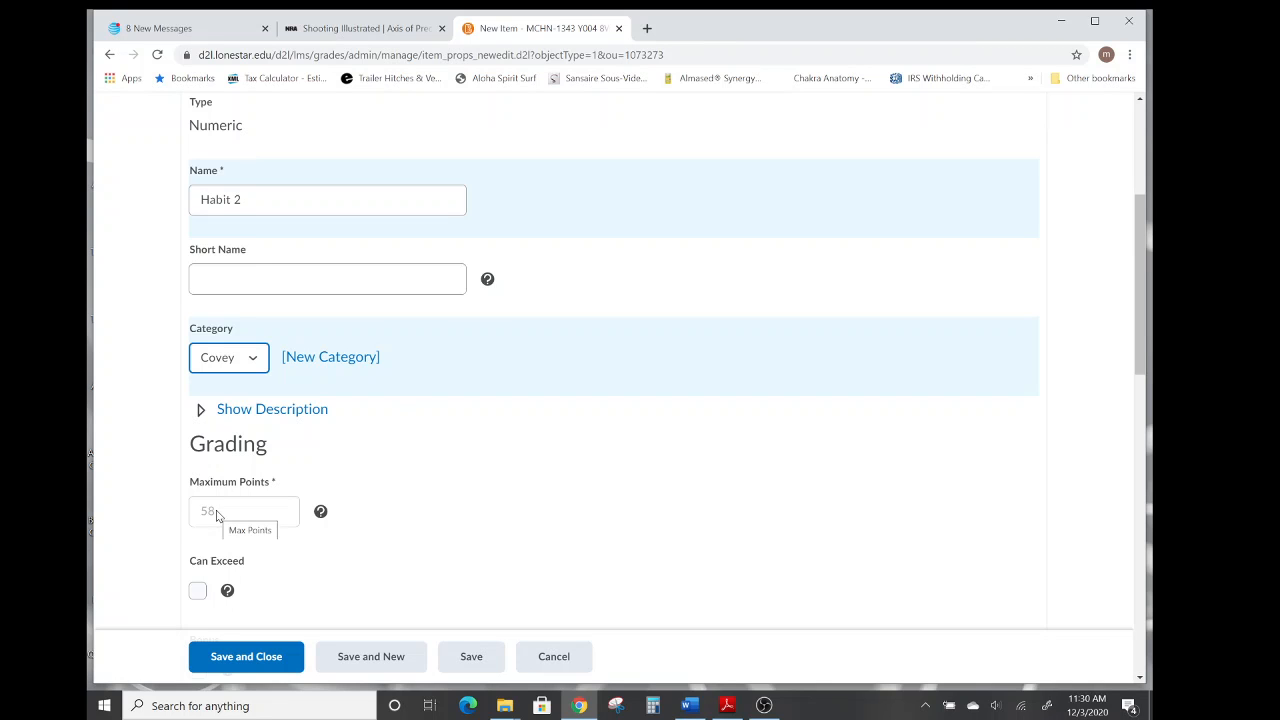
scroll(491, 481, "down", 2)
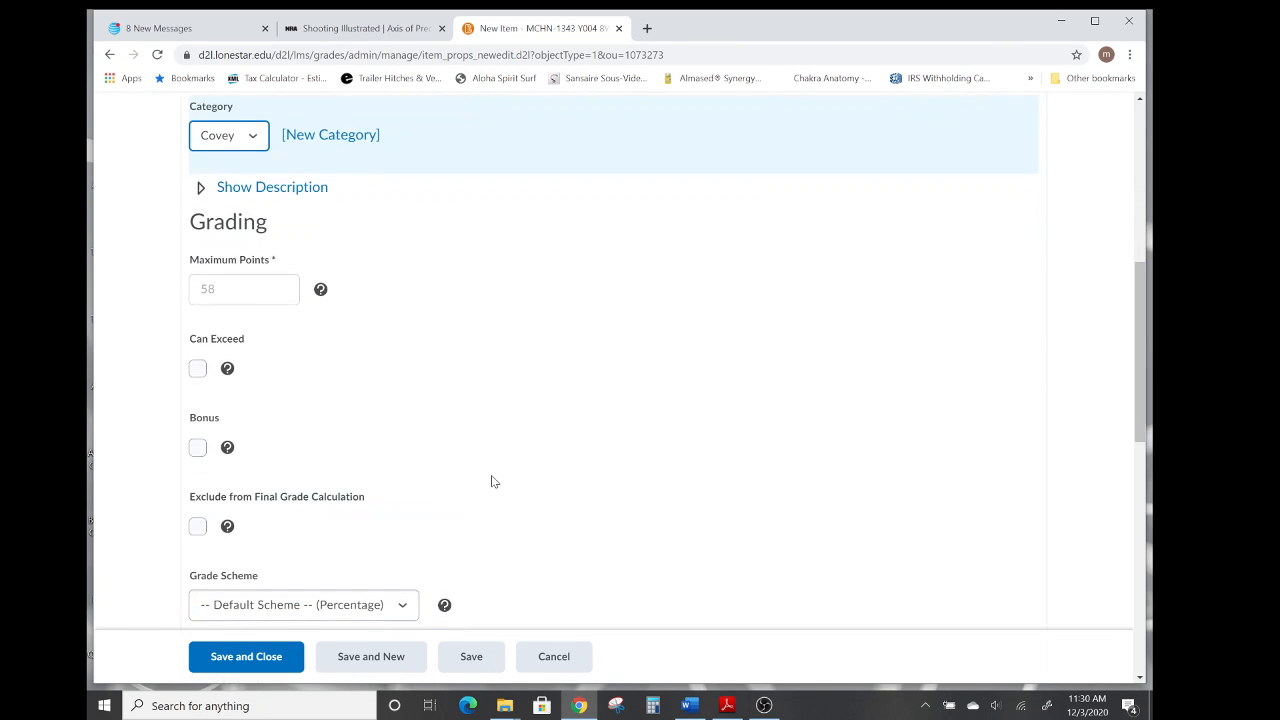
scroll(491, 481, "down", 1)
scroll(576, 437, "down", 3)
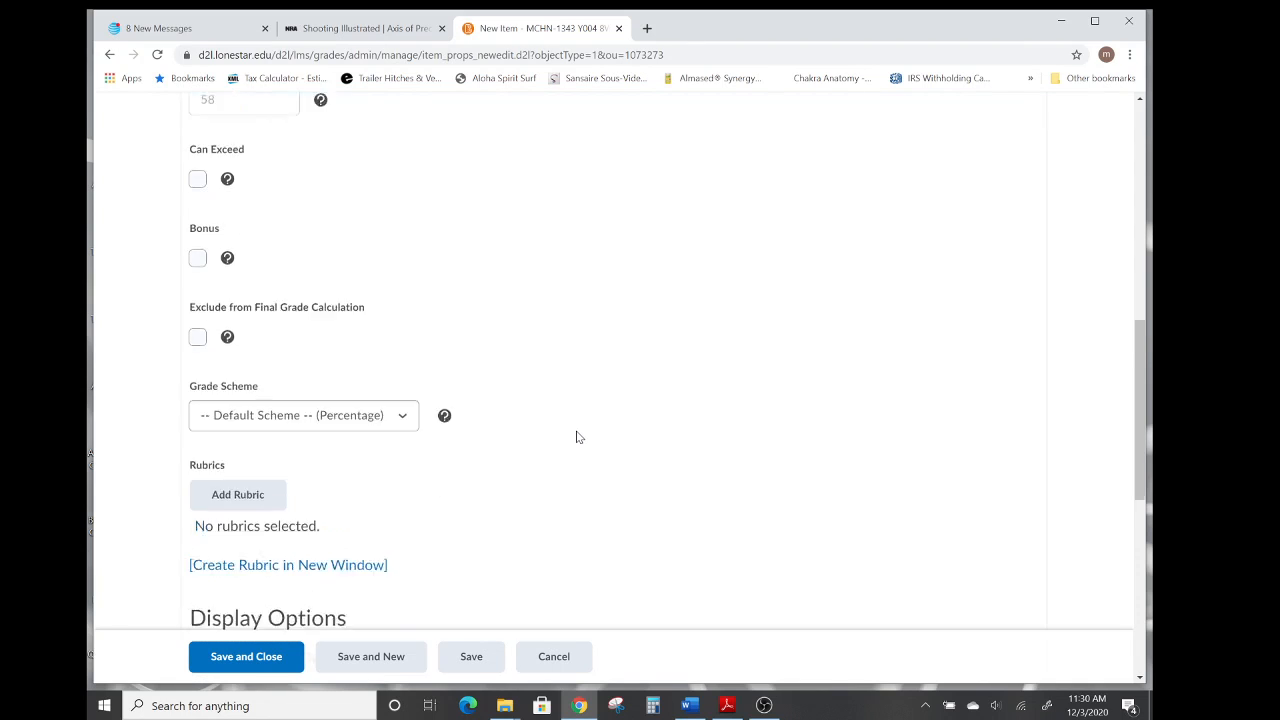
scroll(576, 437, "down", 2)
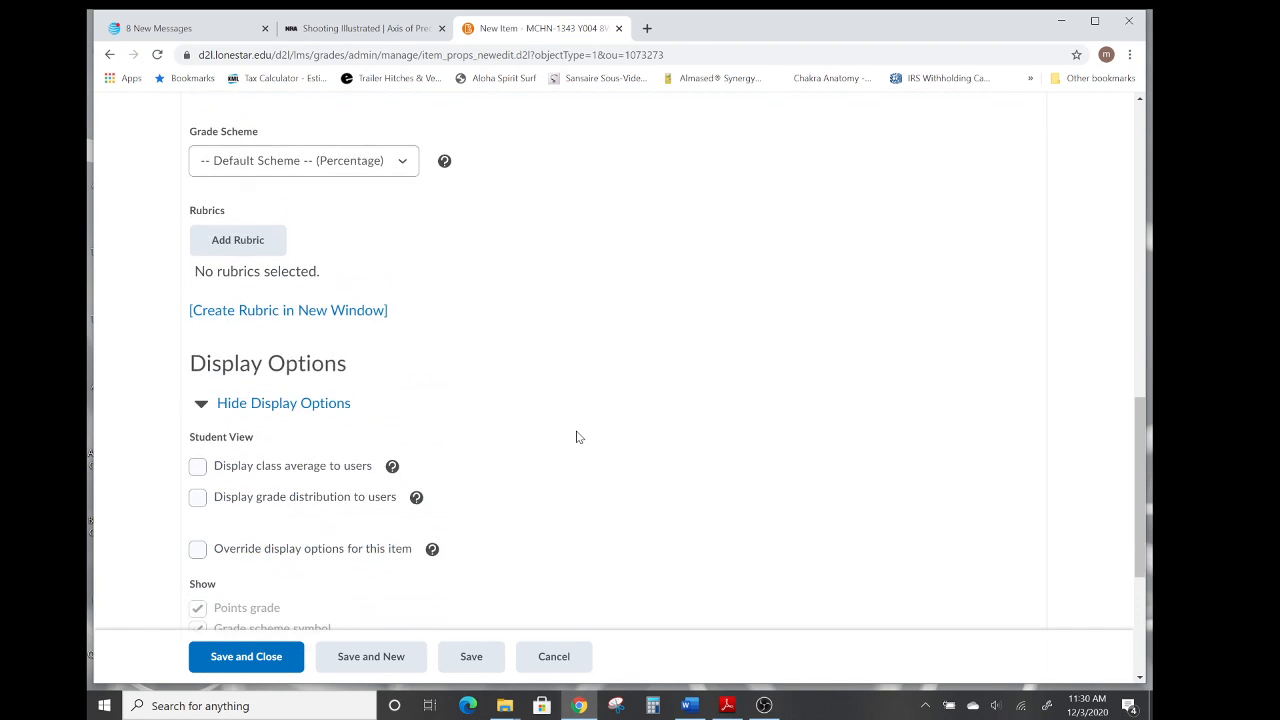
scroll(576, 437, "down", 2)
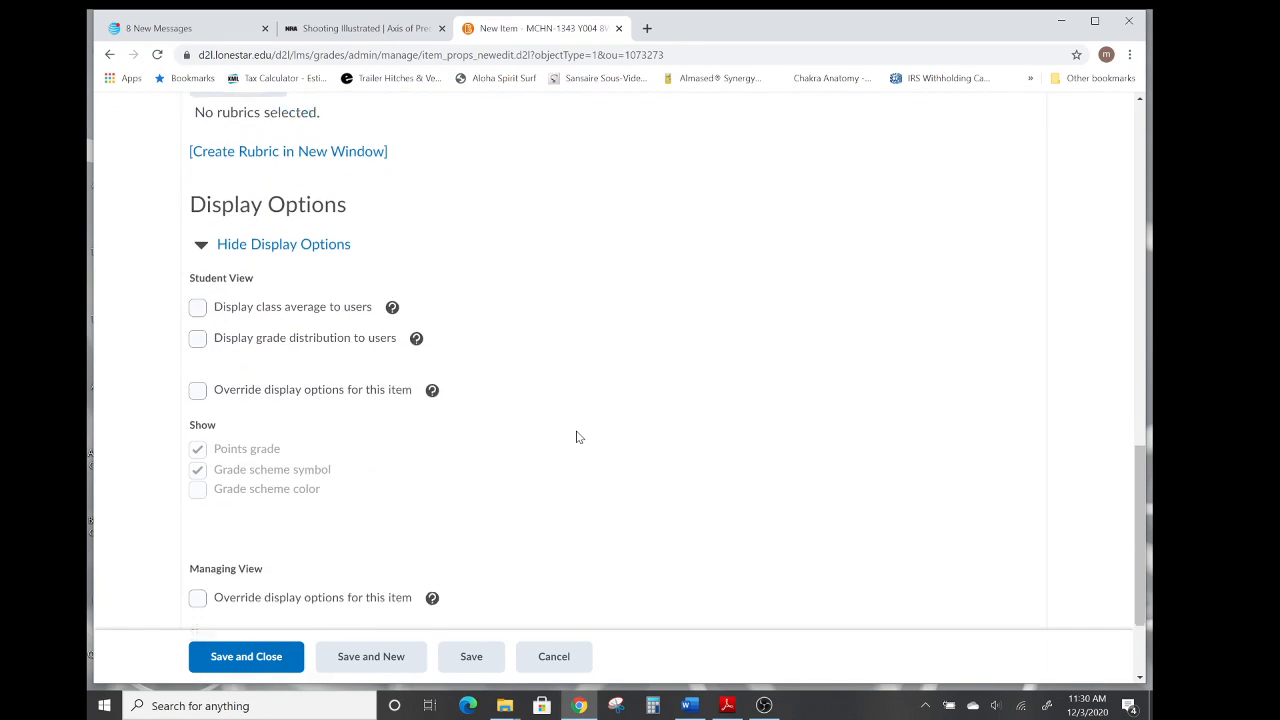
scroll(576, 437, "down", 2)
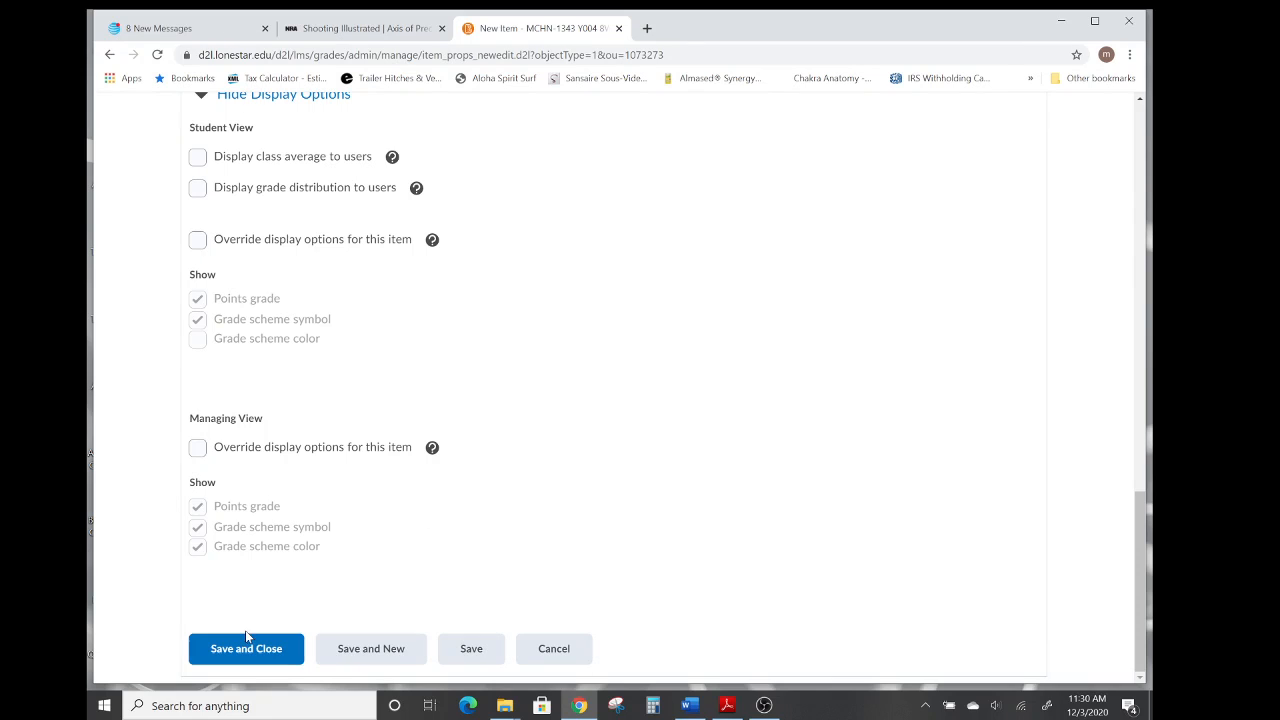
left_click(359, 650)
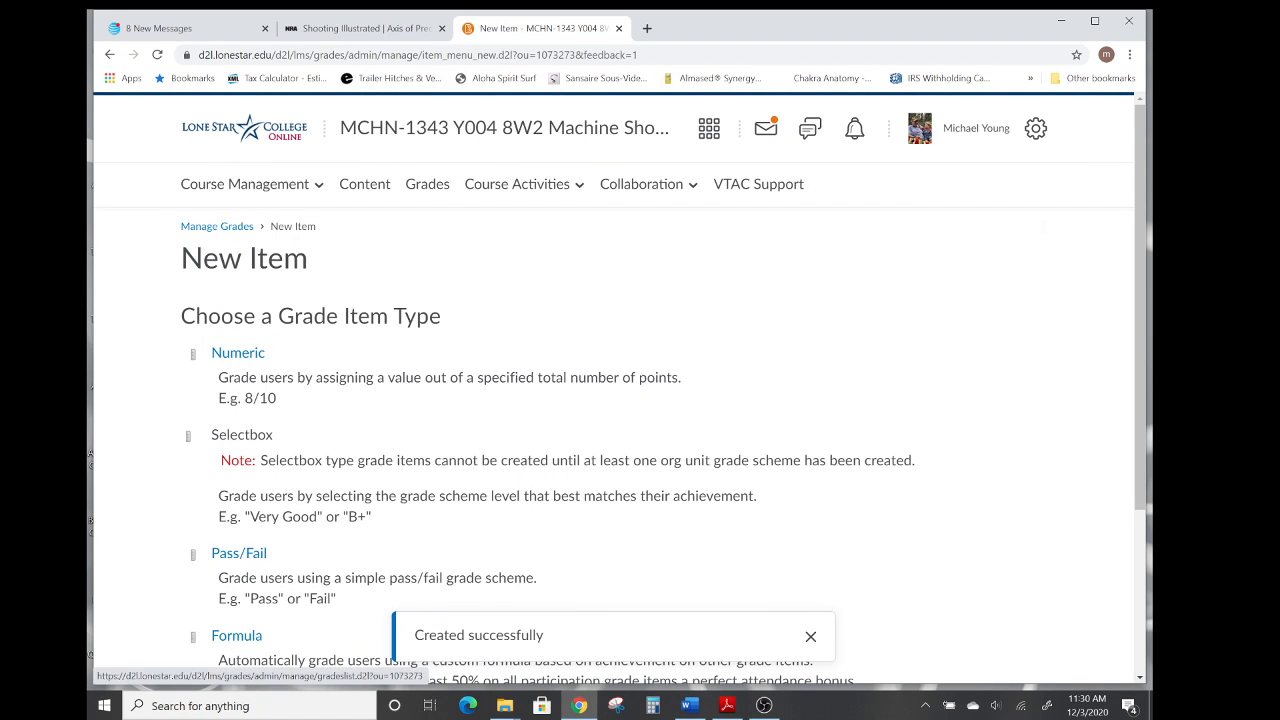
Create a numeric grade item named Habit 1 in the Covey category and save it, starting another new item.
left_click(240, 357)
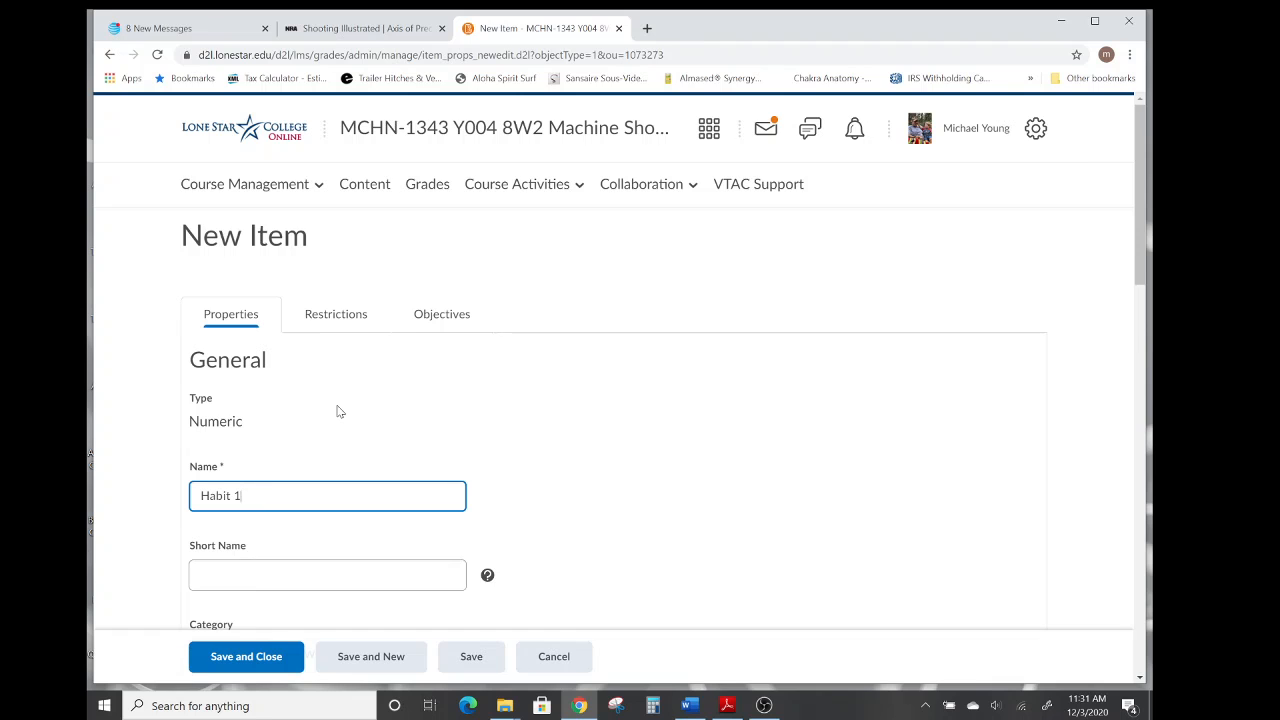
scroll(552, 413, "down", 2)
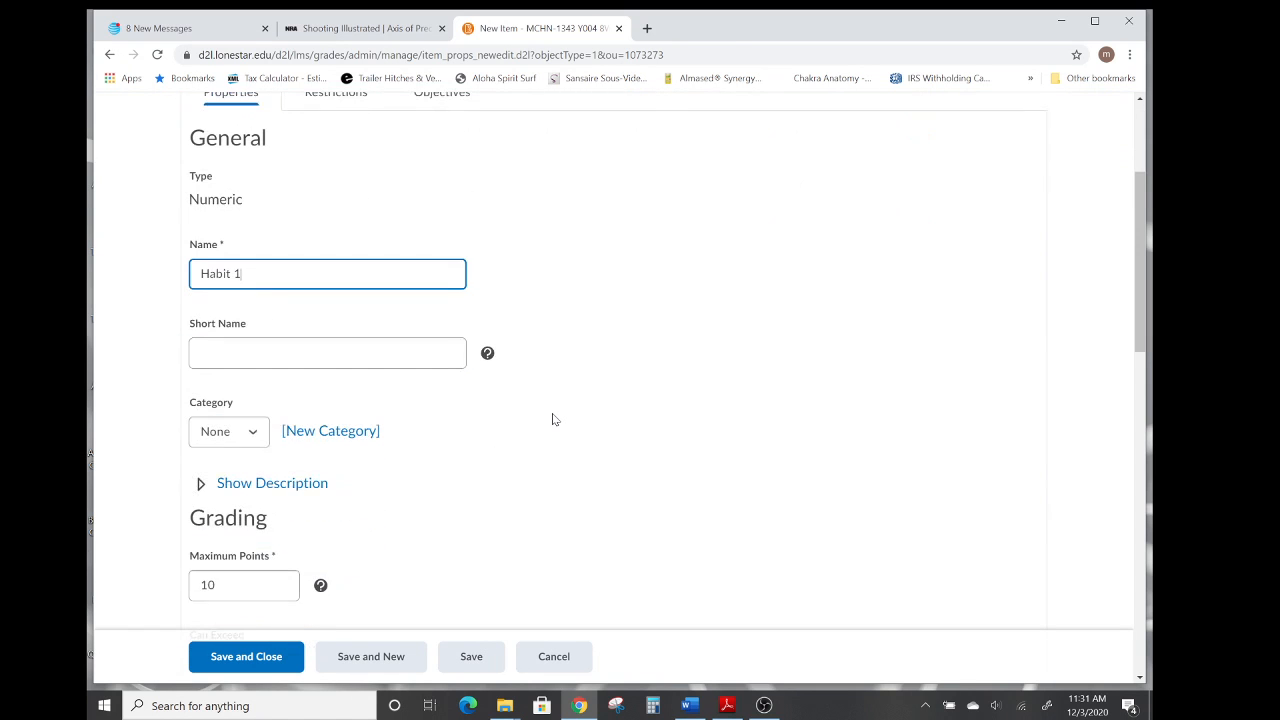
left_click(254, 436)
left_click(220, 484)
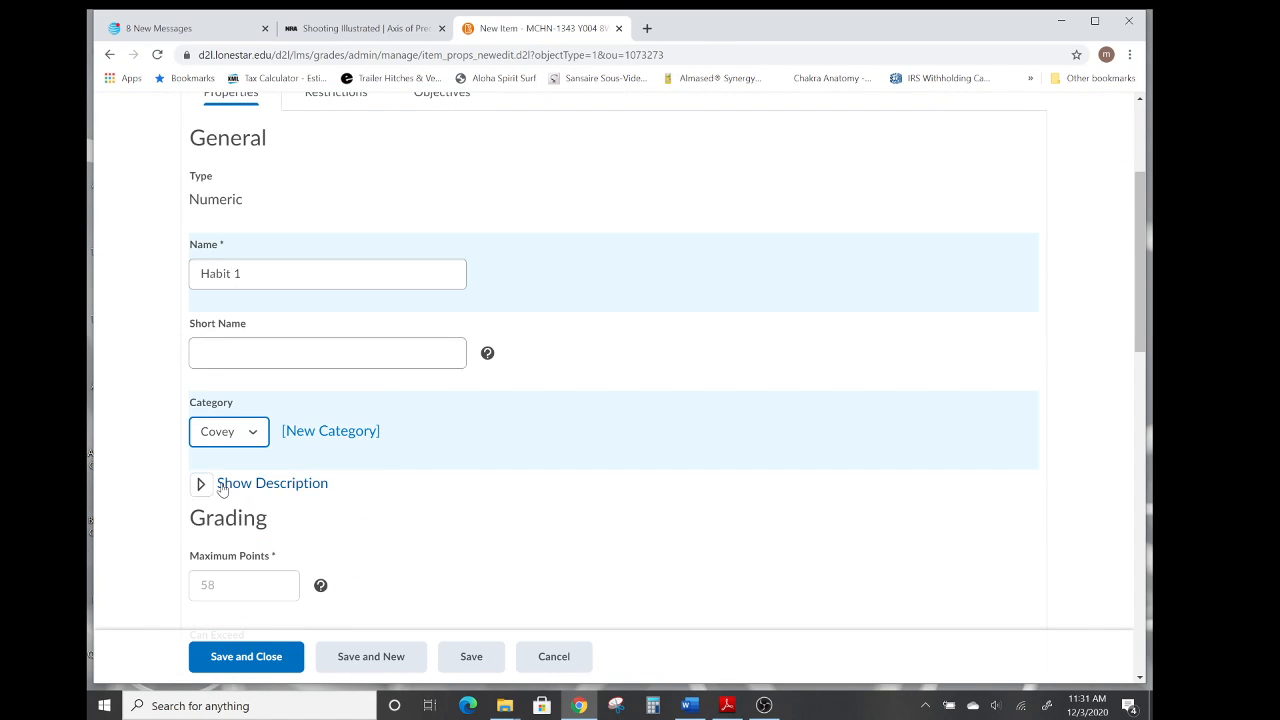
scroll(566, 457, "down", 2)
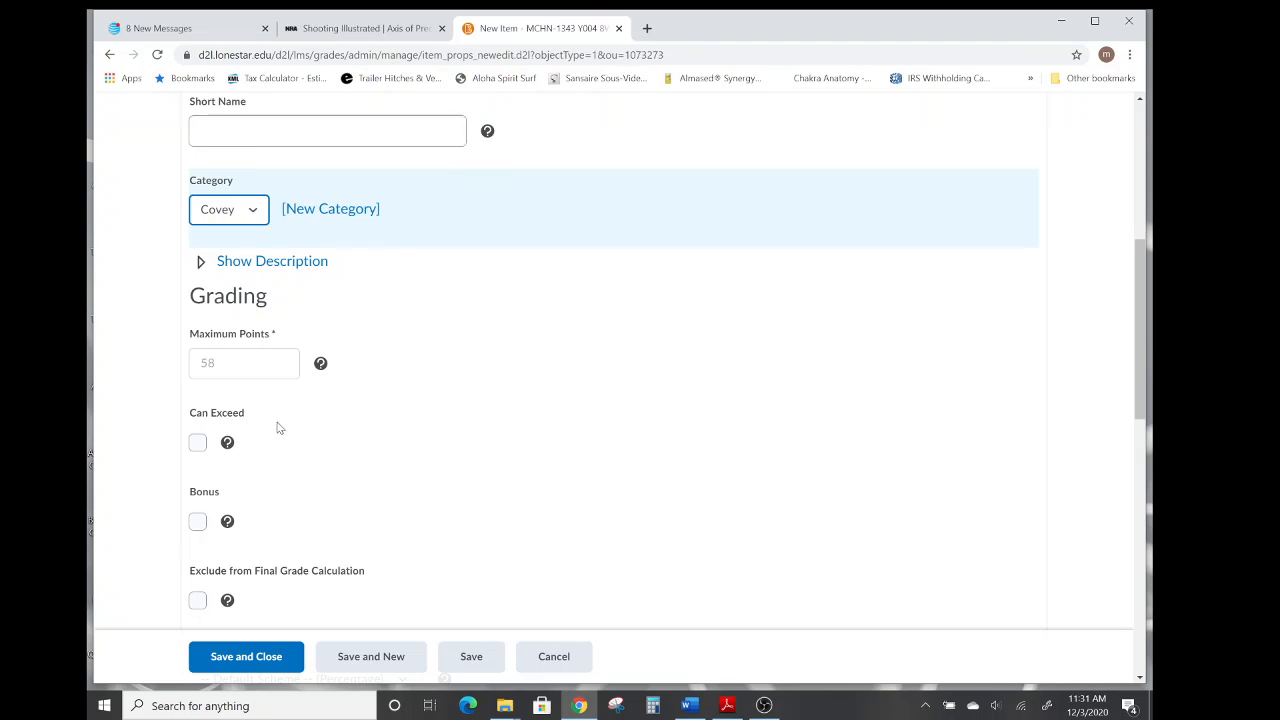
scroll(585, 456, "down", 4)
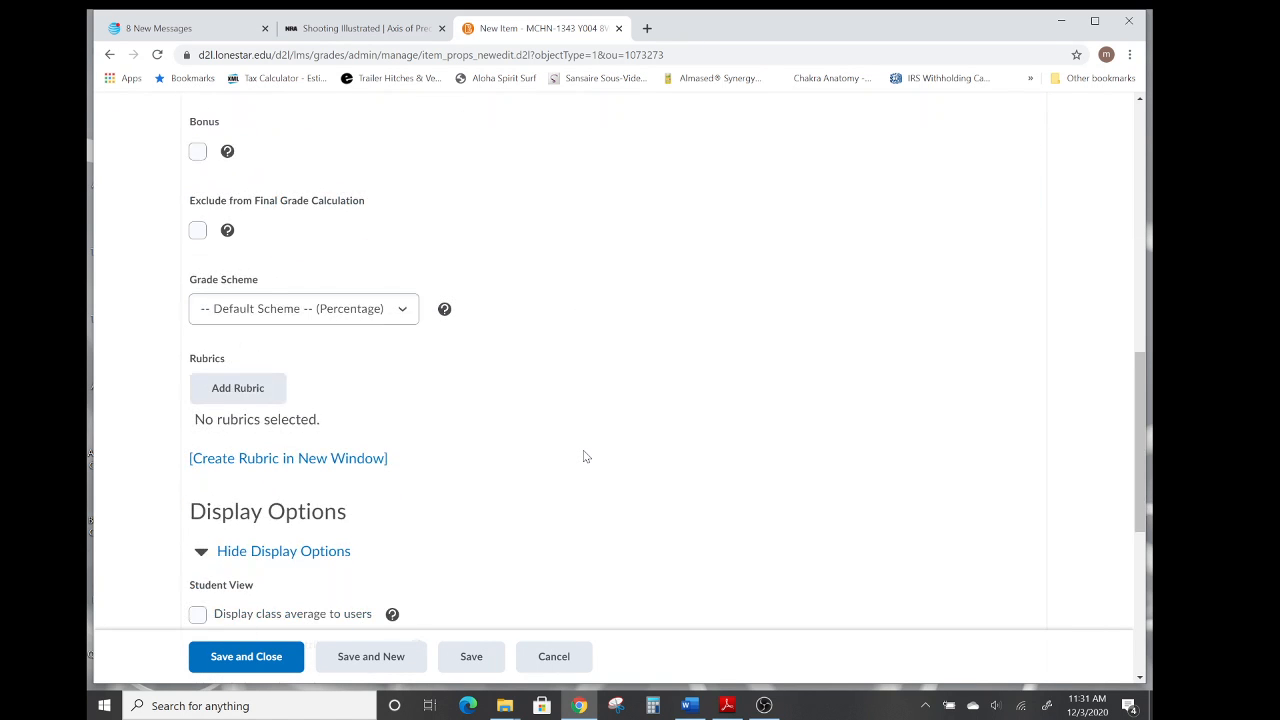
scroll(585, 456, "down", 5)
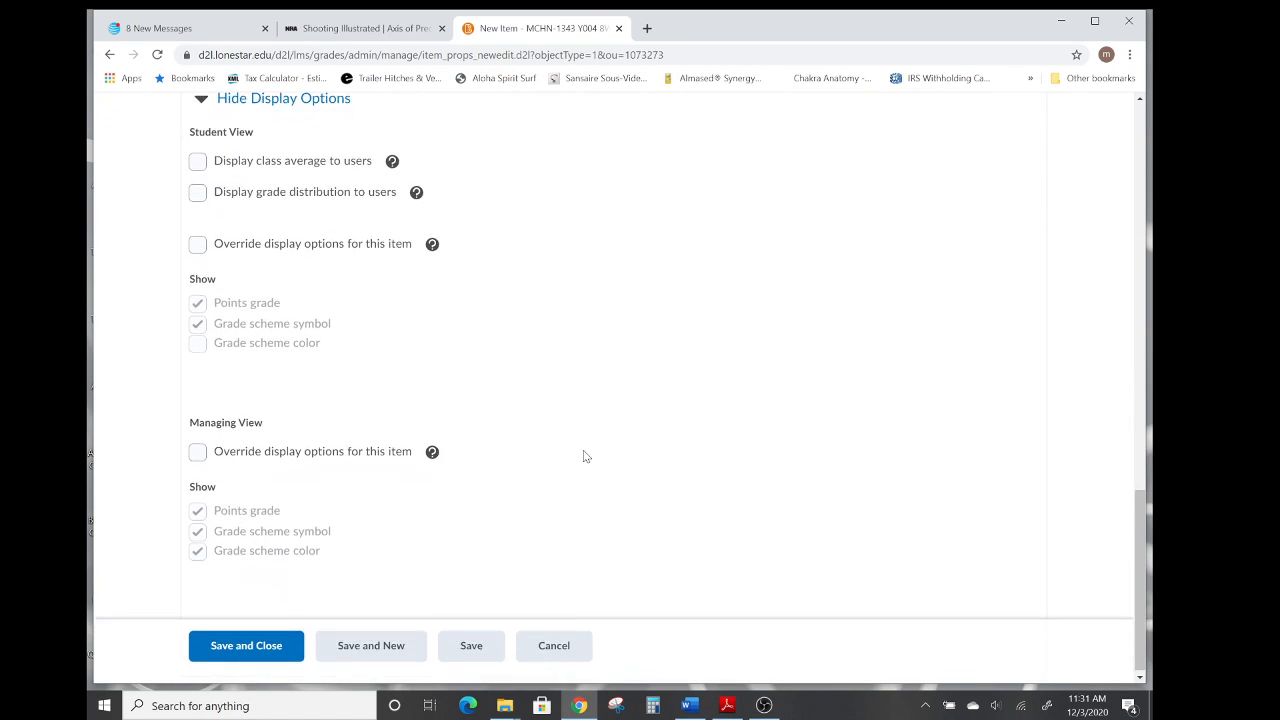
left_click(380, 650)
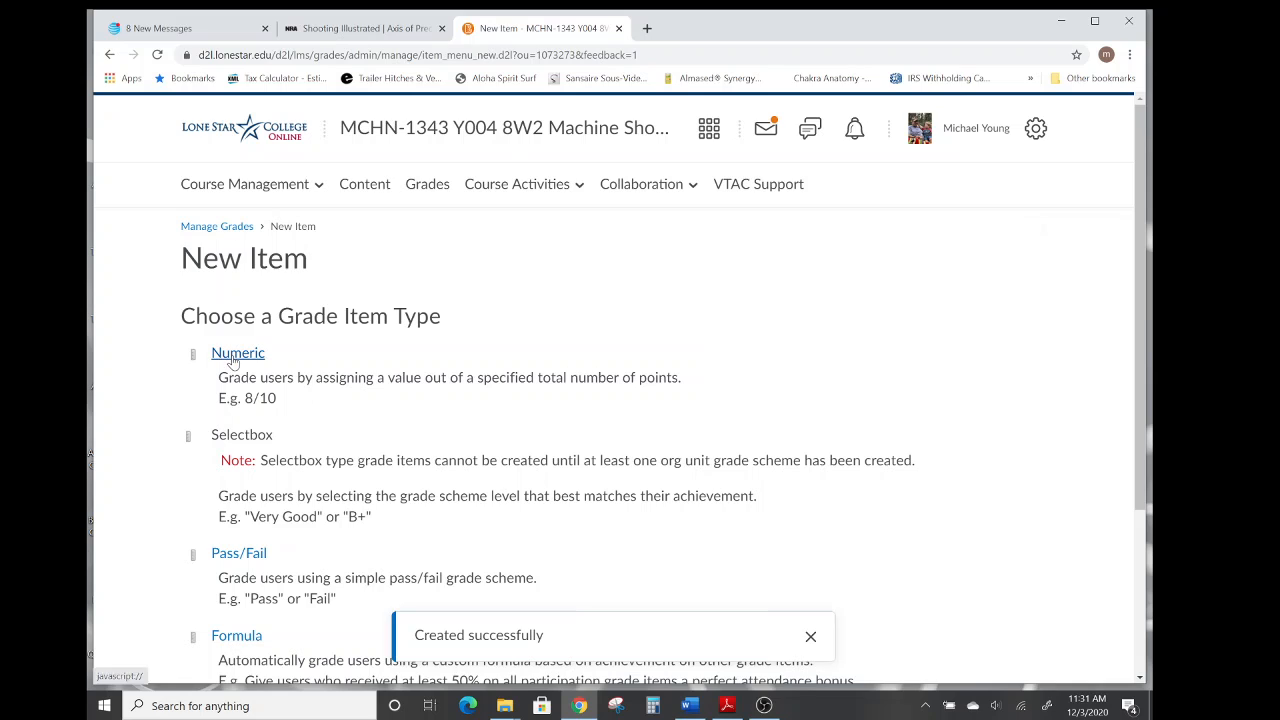
Create a numeric grade item named Habit 3 in the Covey category and save it, starting another new item.
left_click(234, 358)
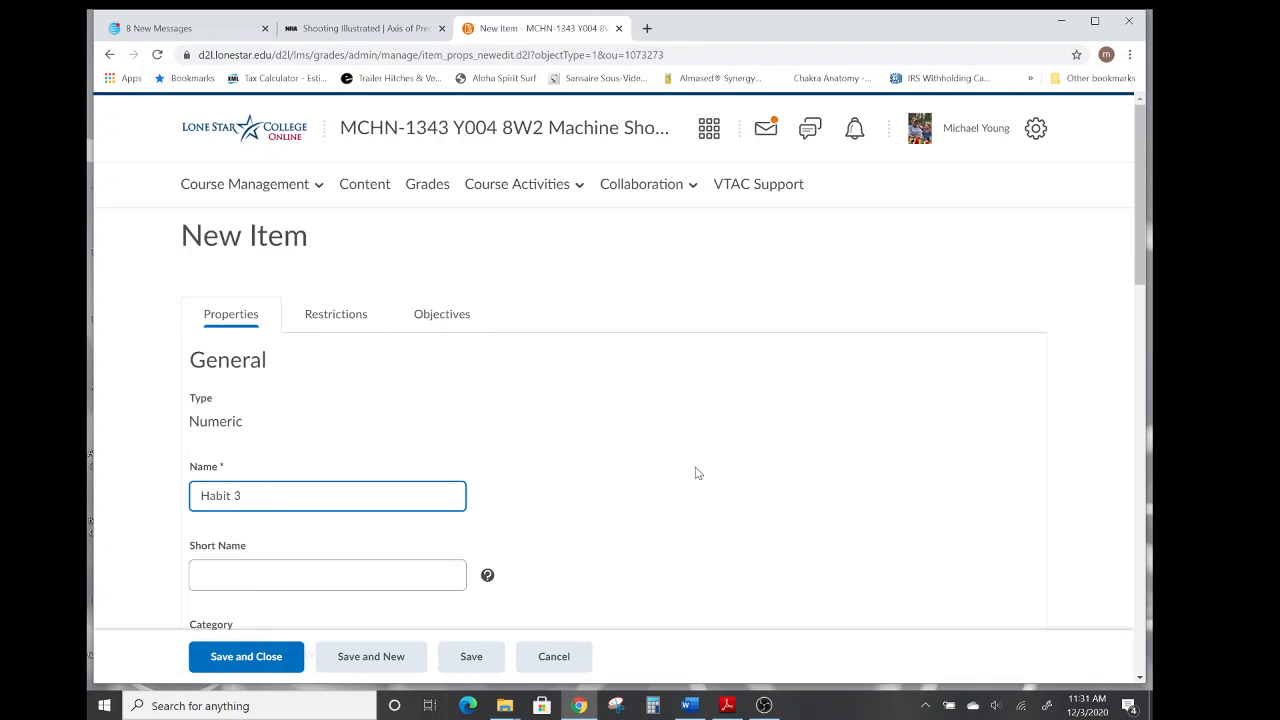
scroll(697, 473, "down", 2)
scroll(697, 473, "down", 1)
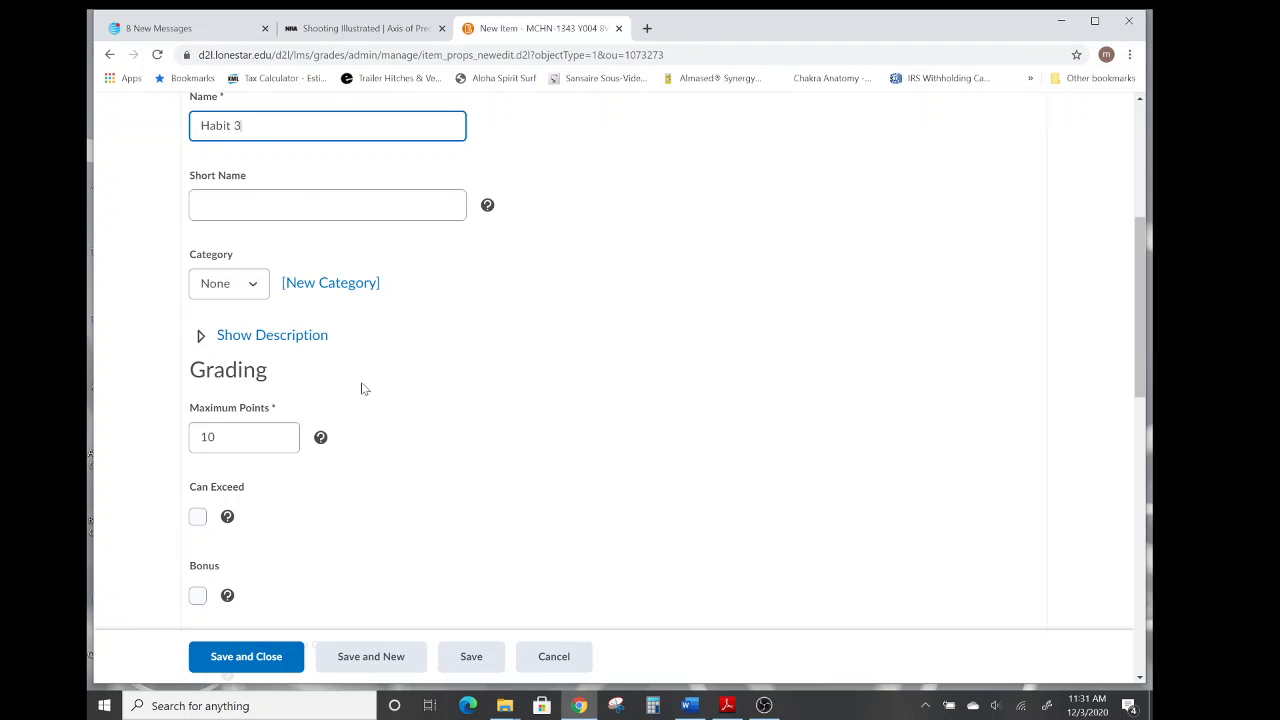
left_click(255, 287)
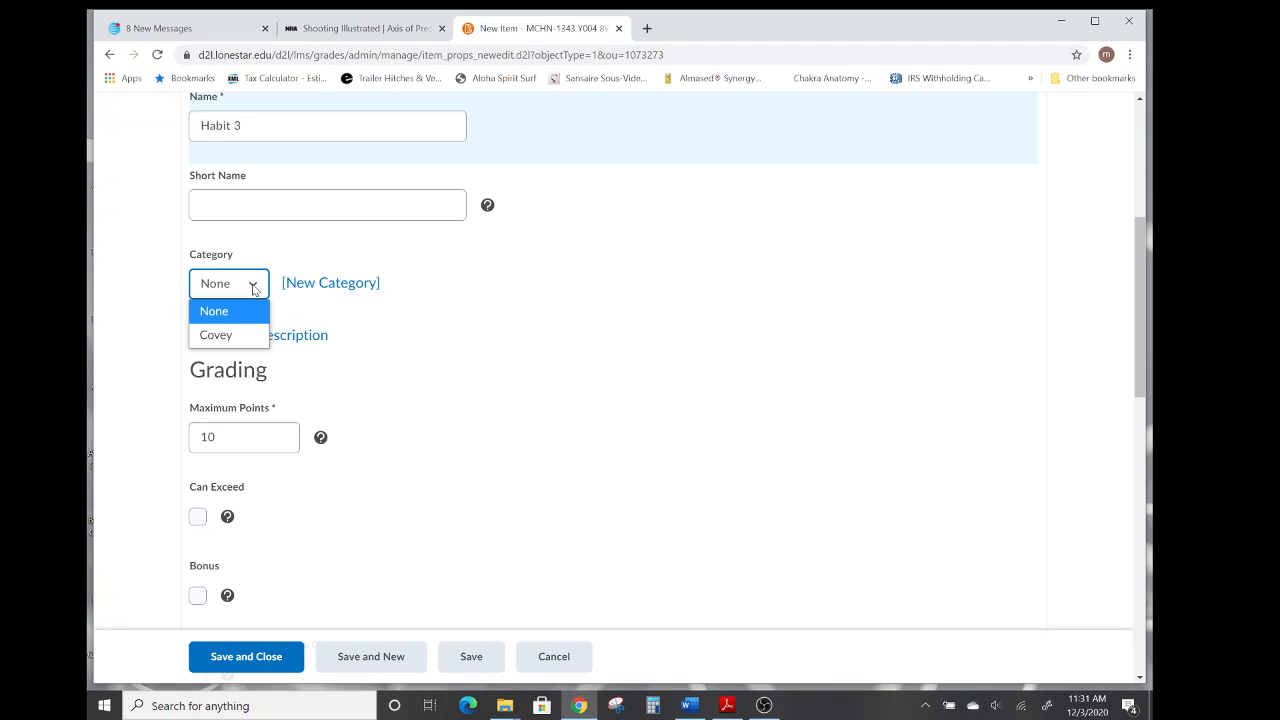
left_click(217, 336)
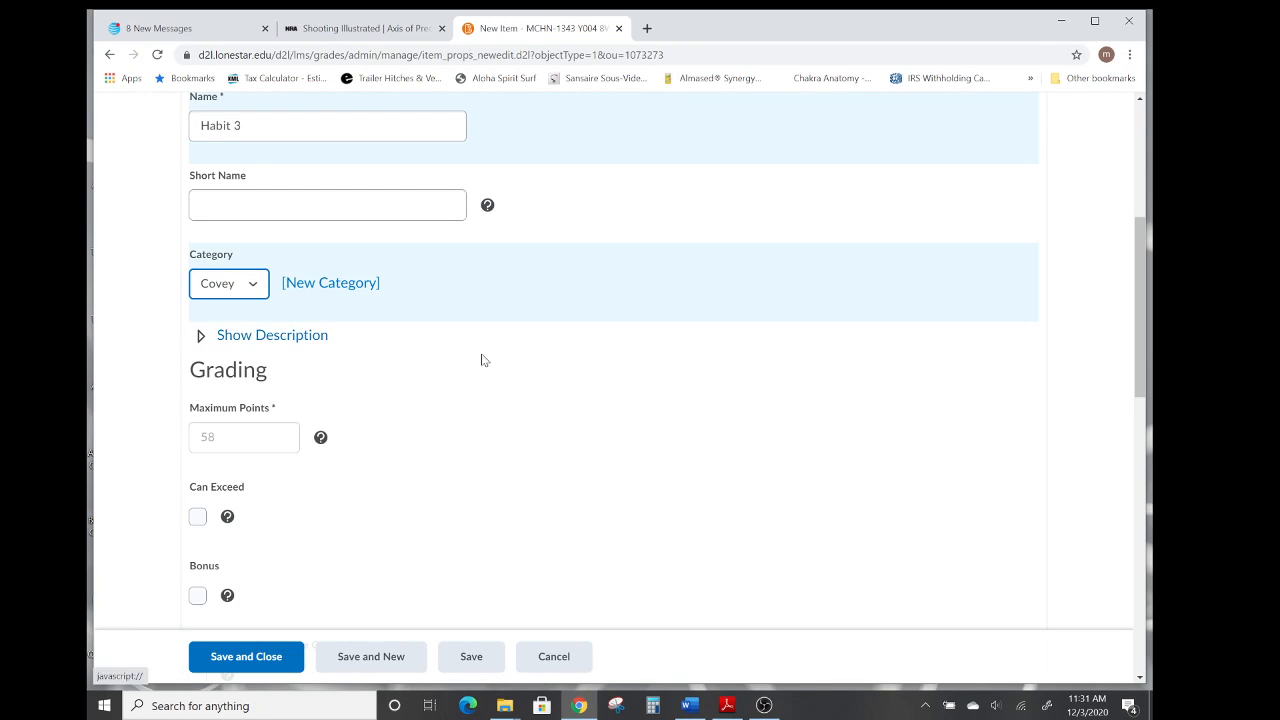
scroll(535, 407, "down", 4)
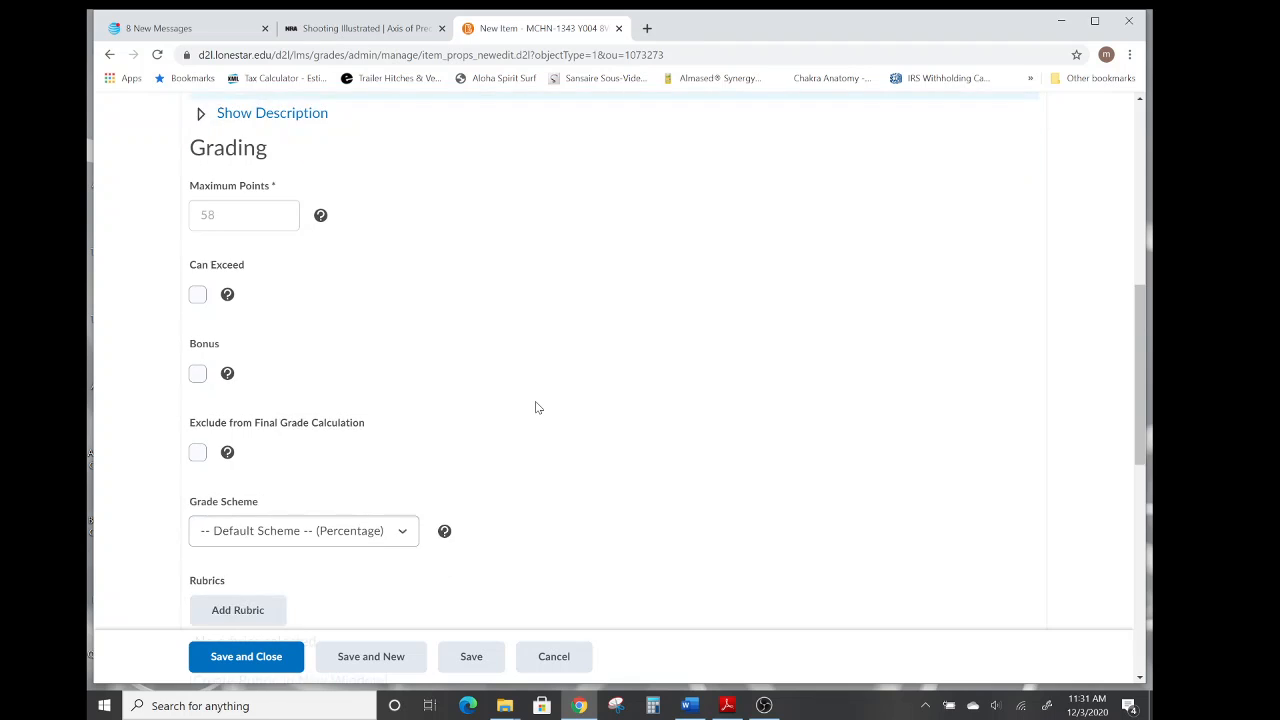
scroll(535, 407, "down", 3)
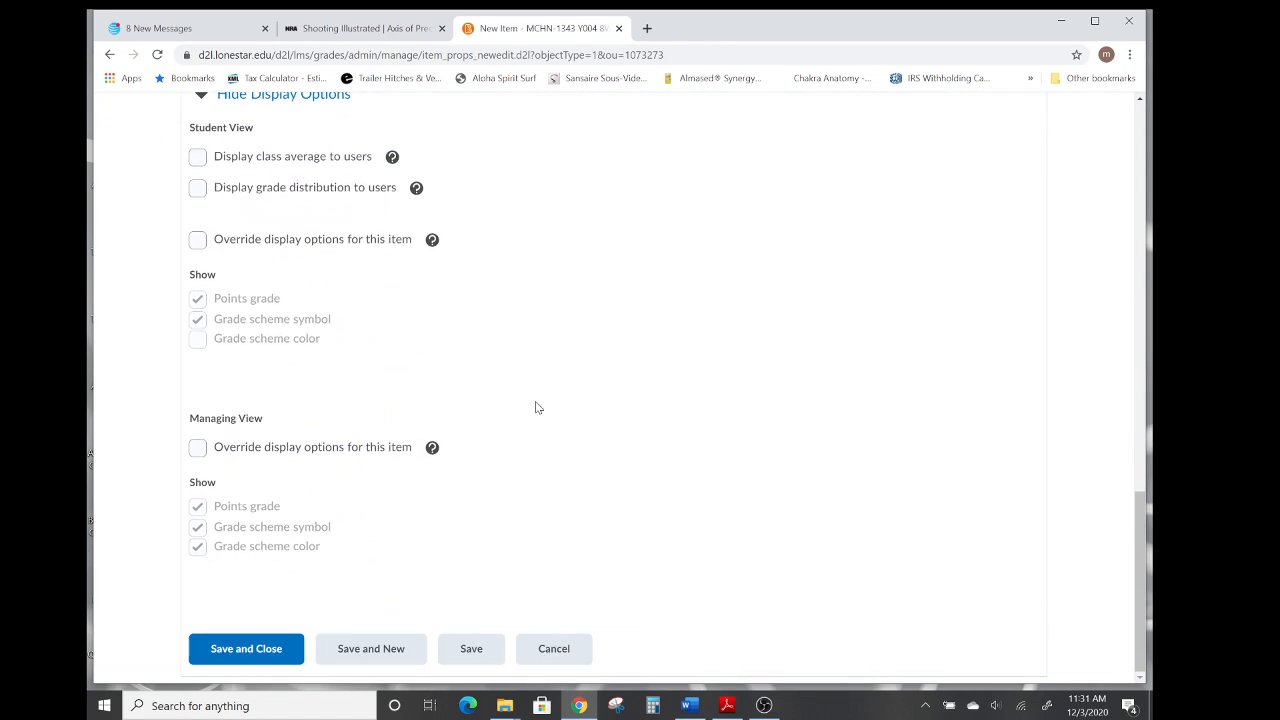
left_click(367, 655)
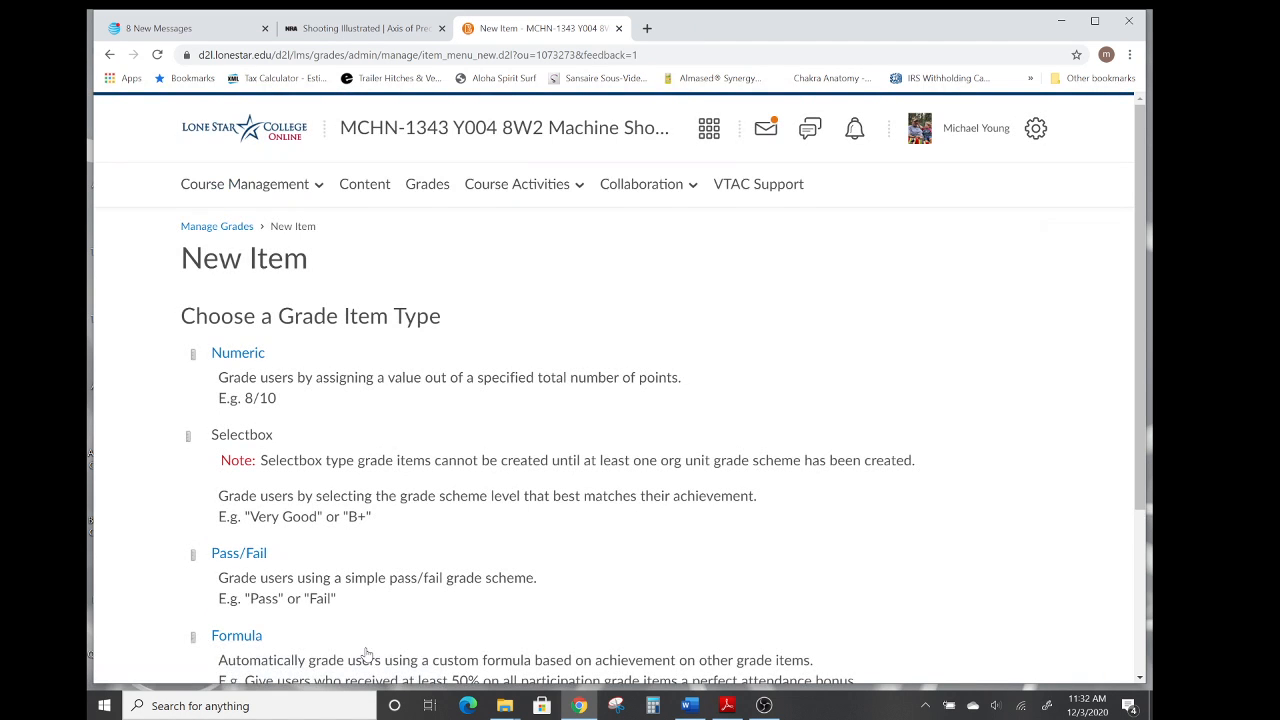
Create a numeric grade item named Habit 4 in the Covey category, then save and close it.
left_click(238, 357)
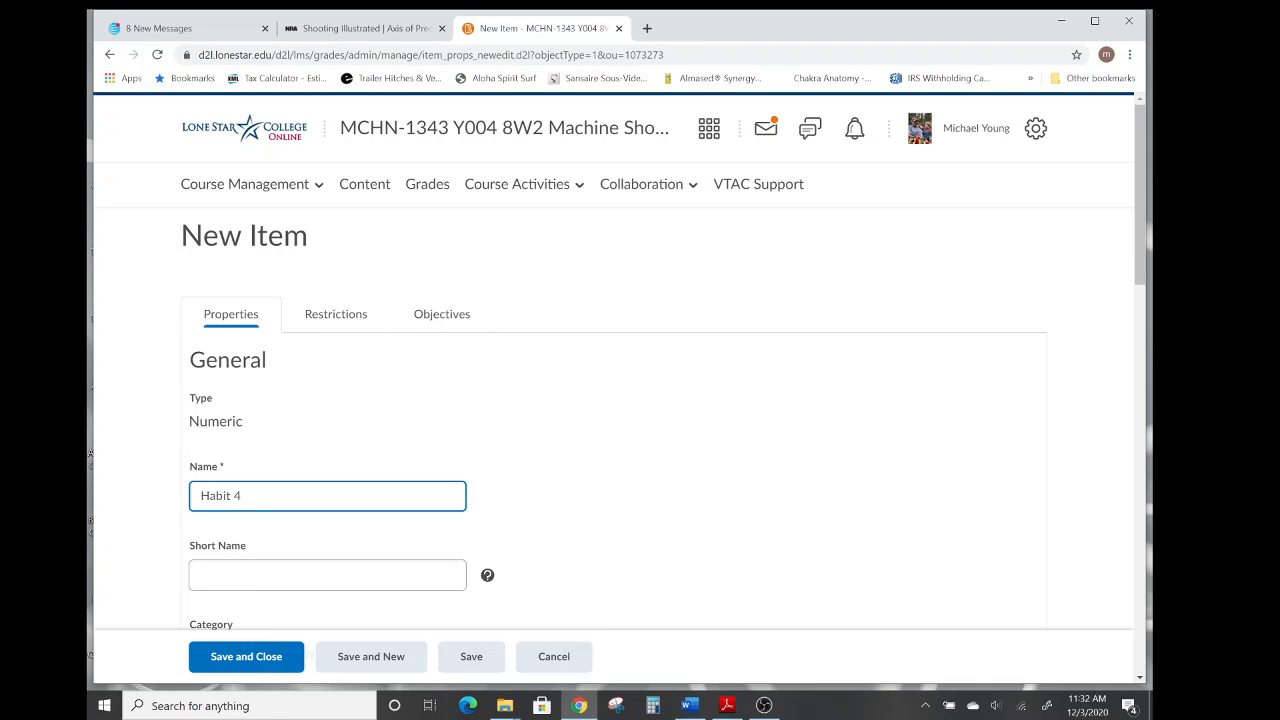
scroll(605, 446, "down", 2)
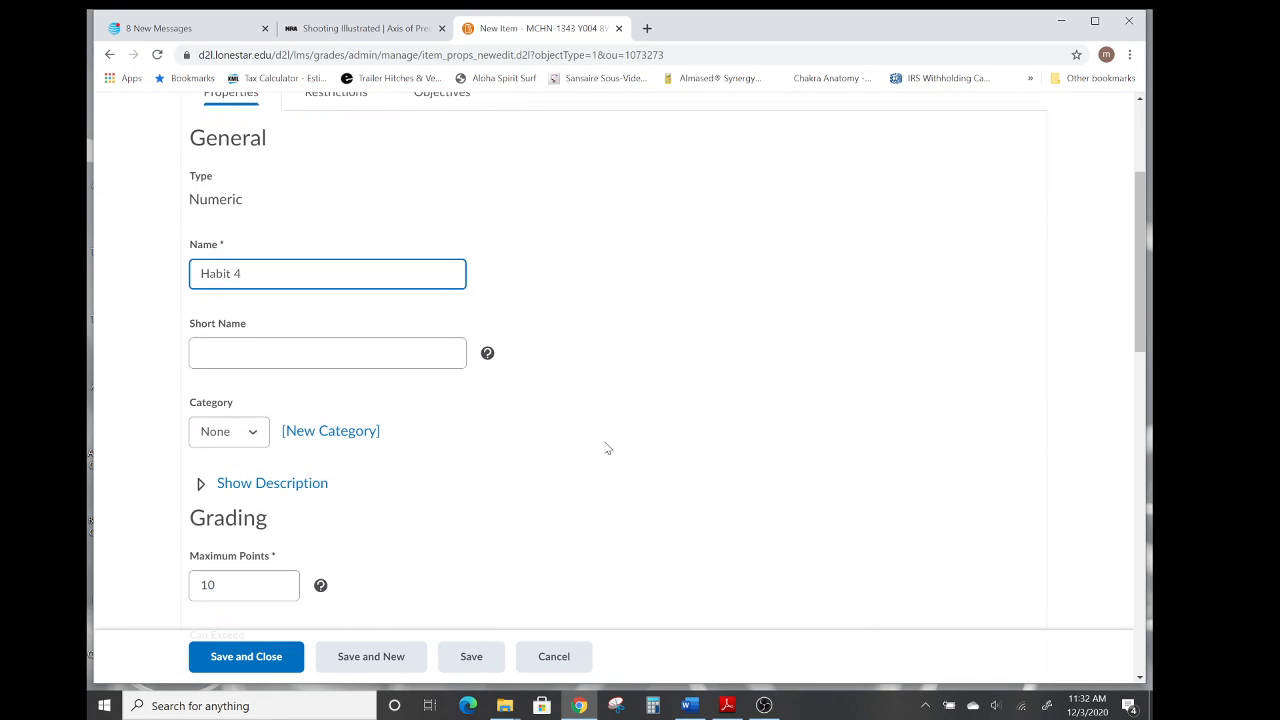
left_click(252, 436)
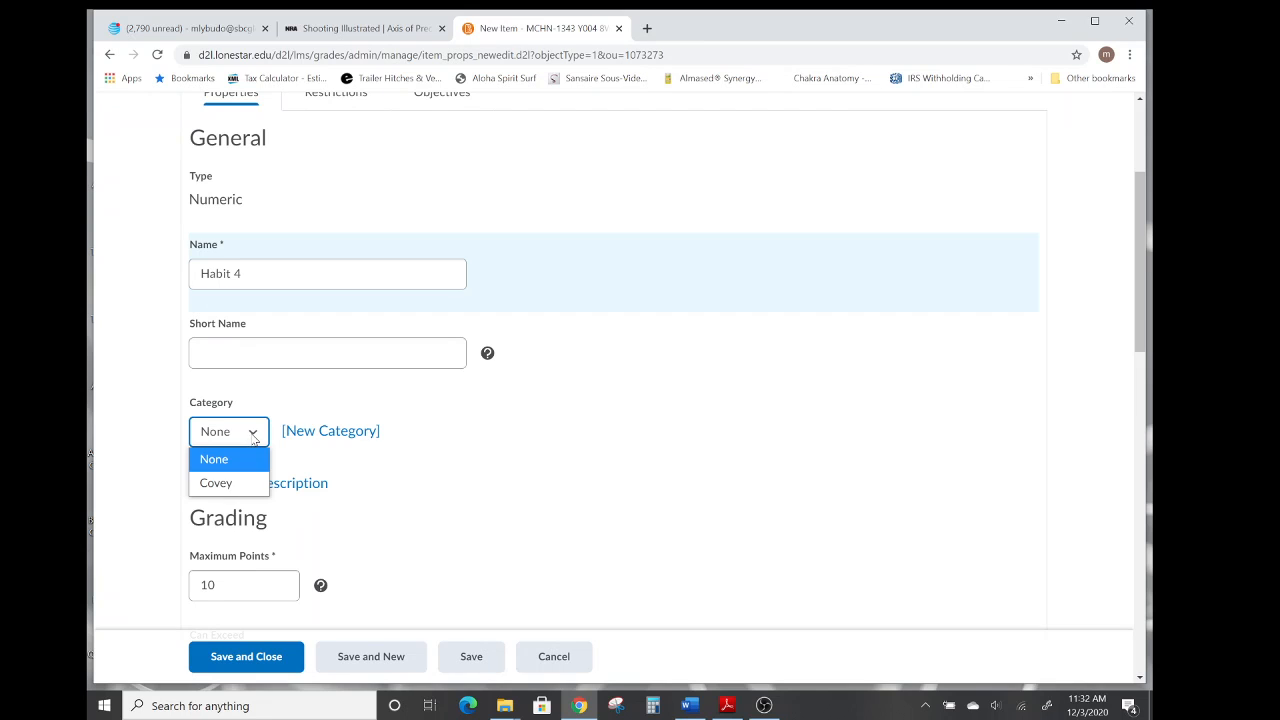
left_click(226, 484)
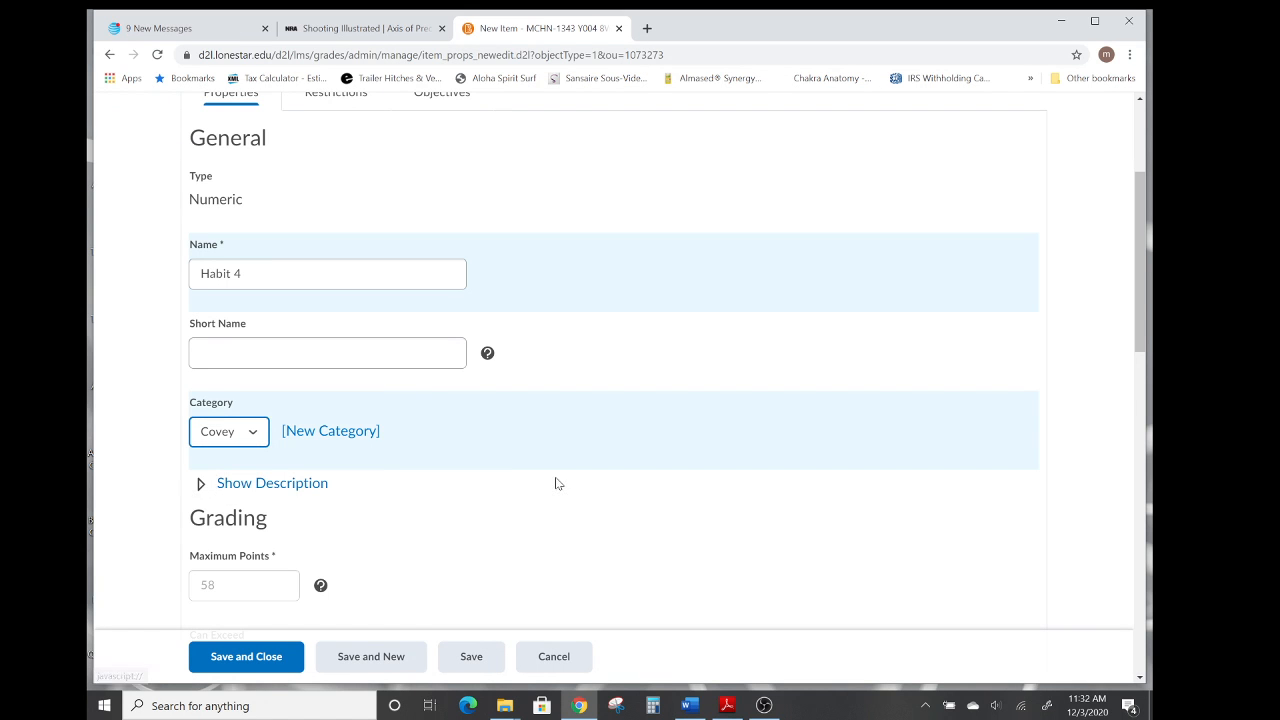
scroll(558, 483, "down", 1)
scroll(558, 483, "down", 9)
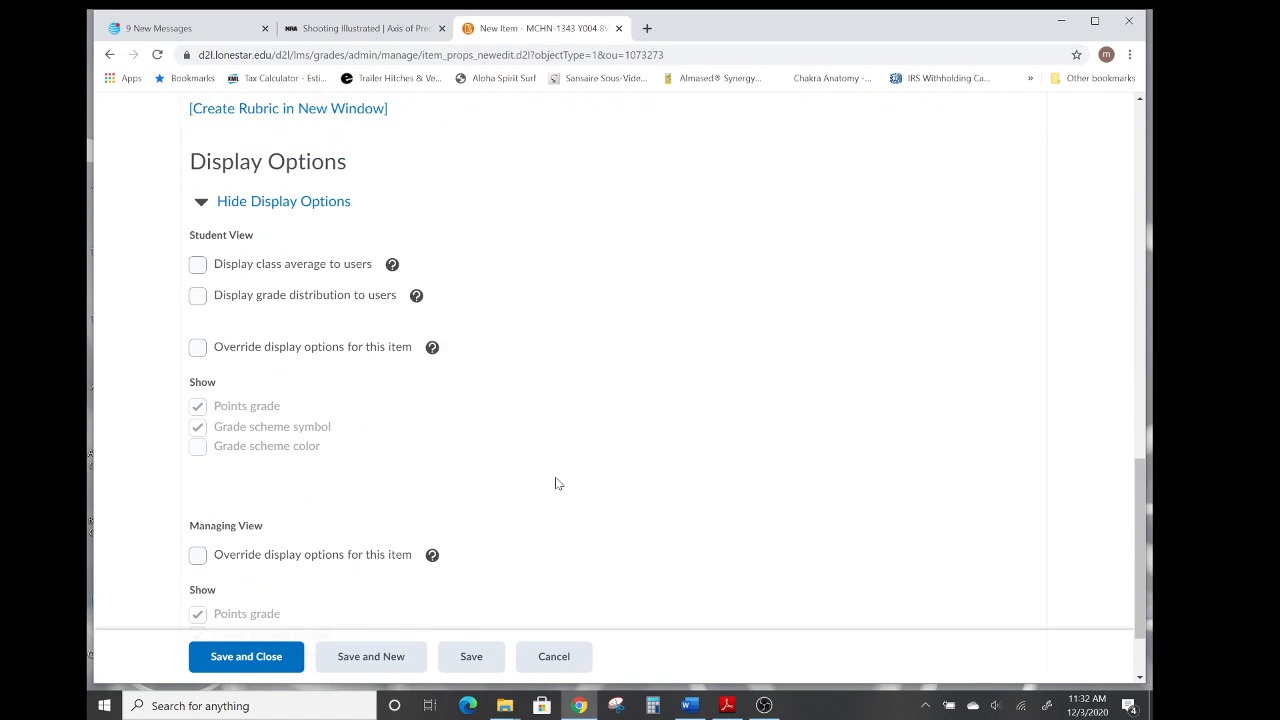
scroll(558, 483, "down", 1)
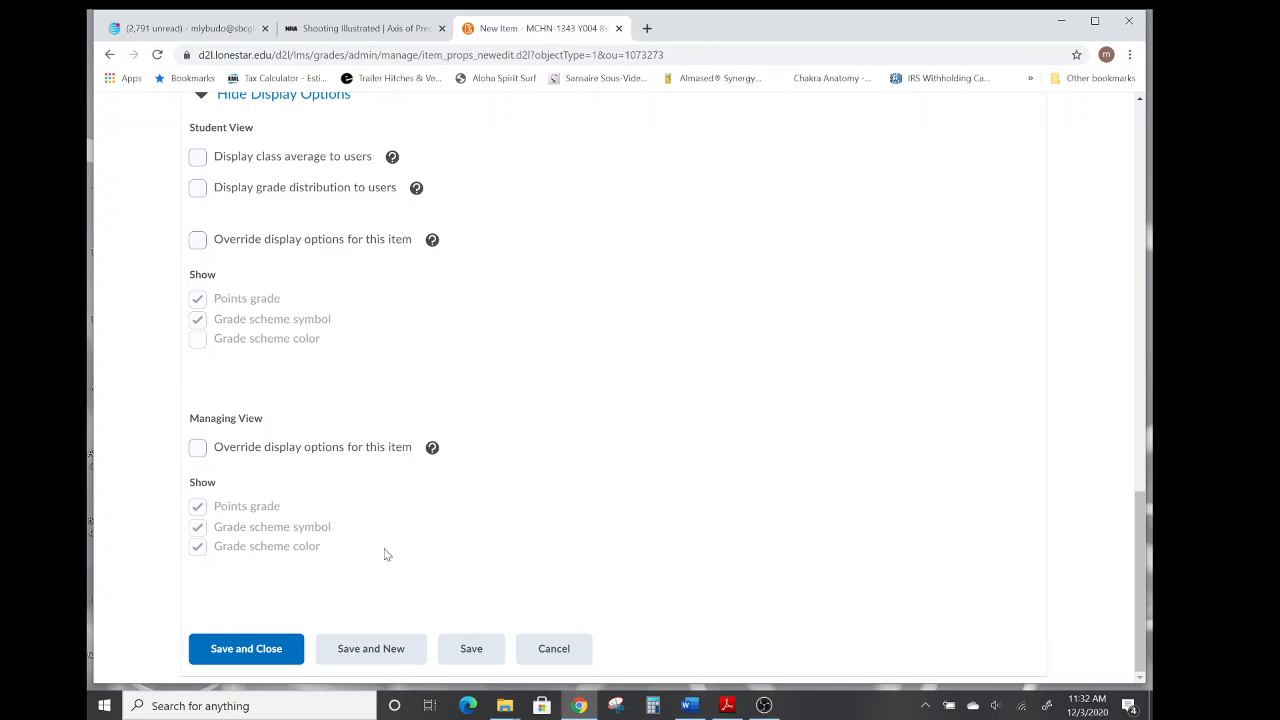
left_click(249, 653)
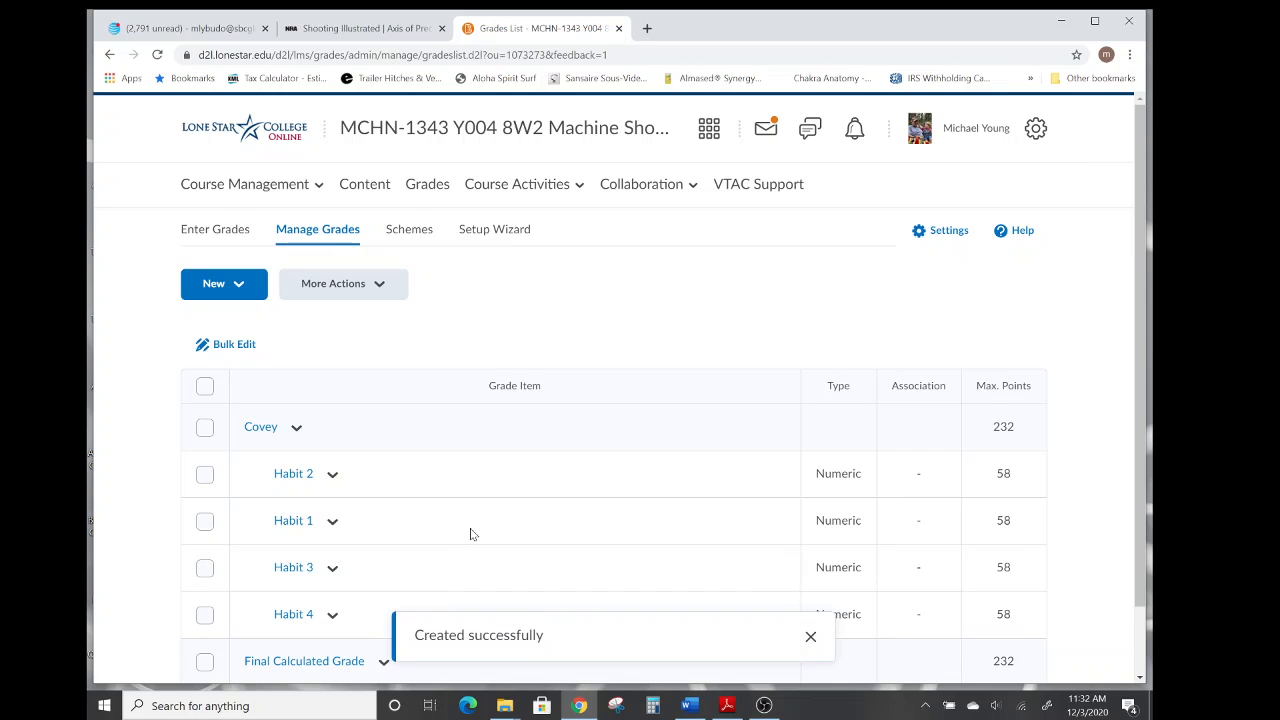
Reorder the Covey category's items, setting Habit 2 to sort position 2 so Habit 1 is first, and save.
scroll(481, 495, "down", 1)
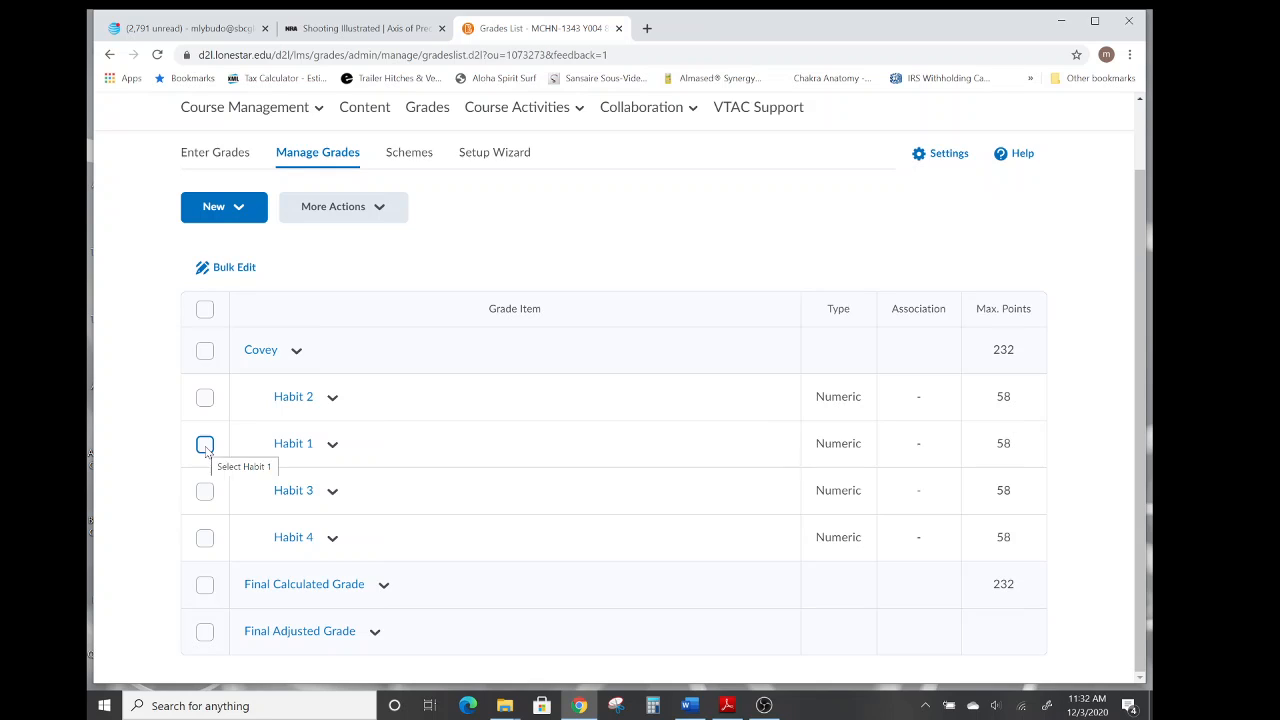
left_click(205, 351)
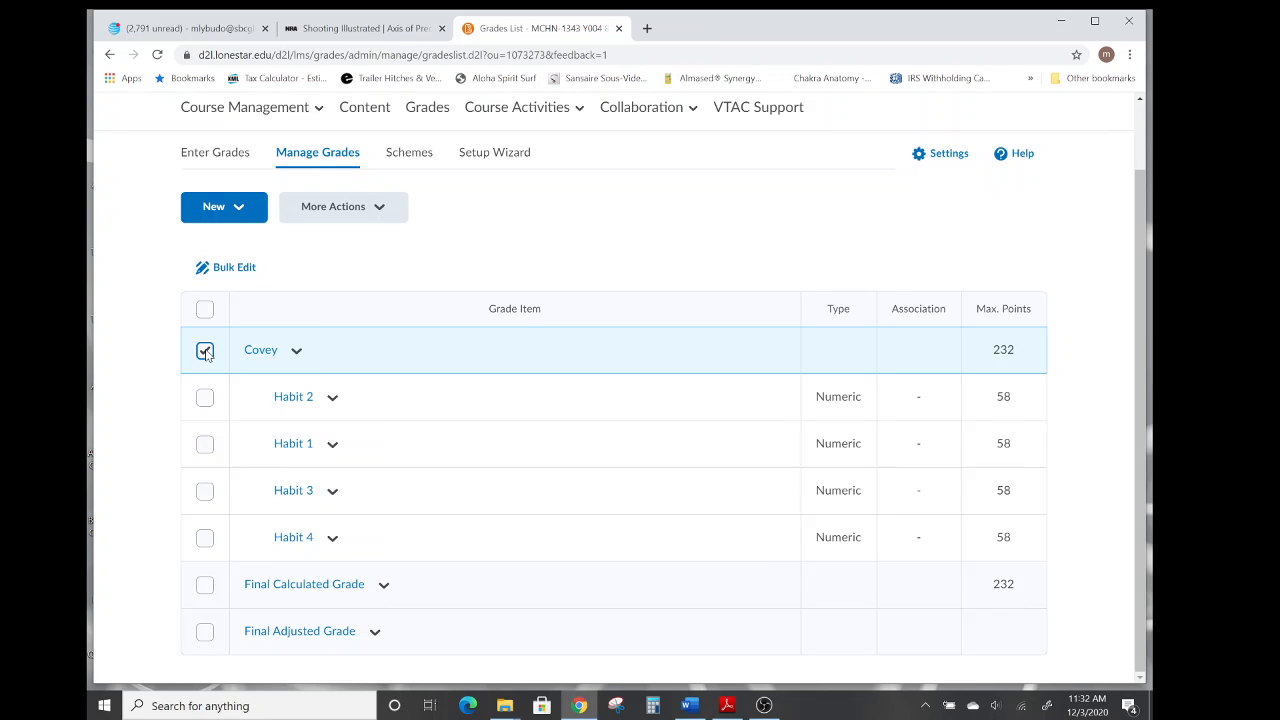
left_click(379, 211)
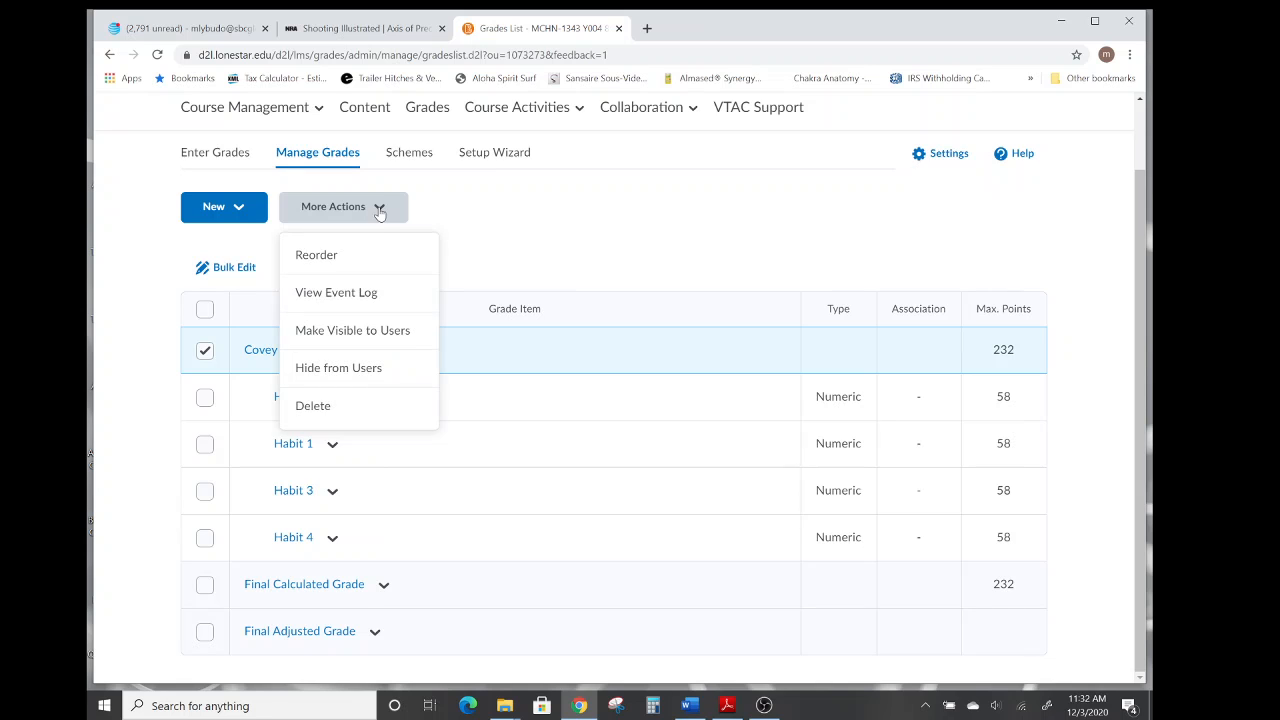
left_click(318, 256)
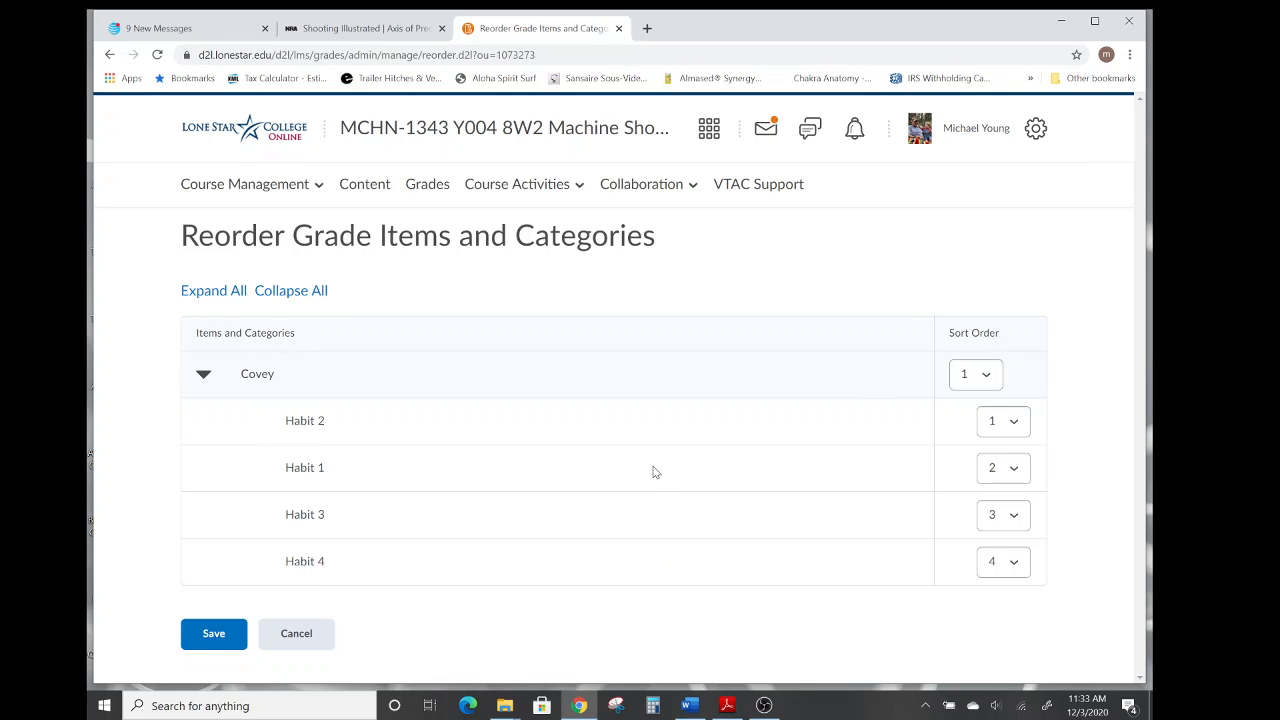
left_click(1013, 423)
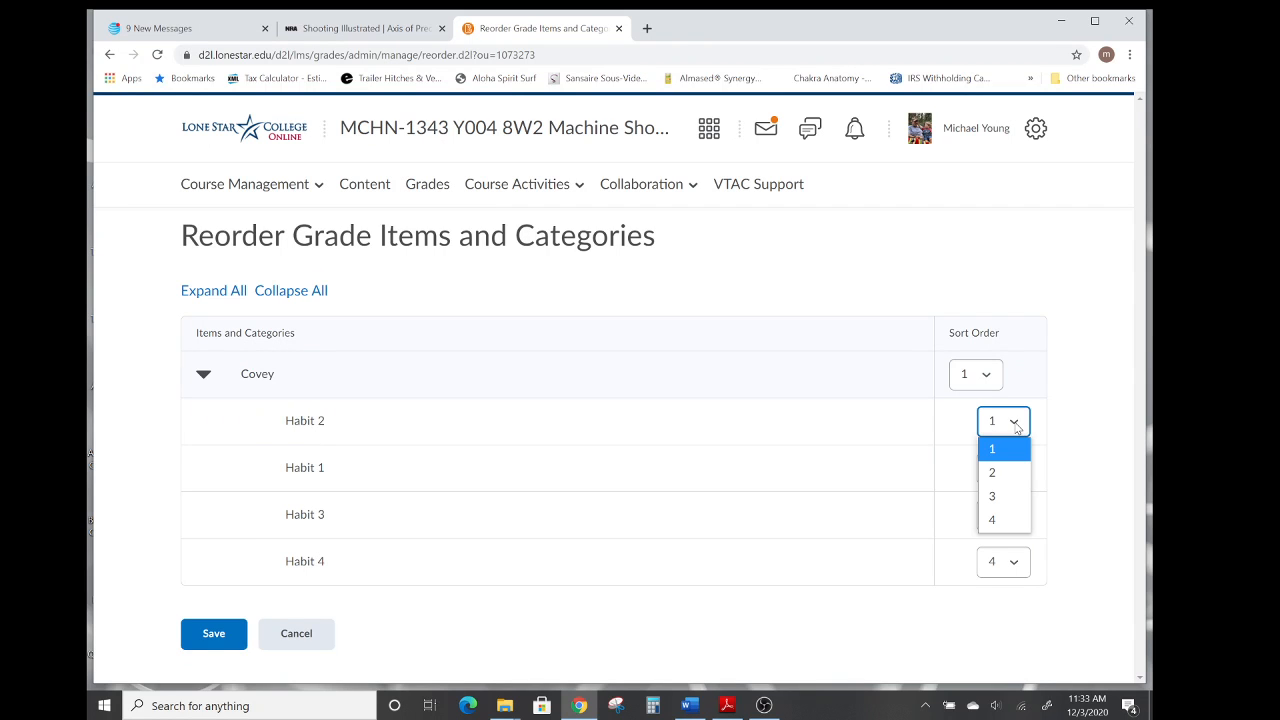
left_click(1005, 473)
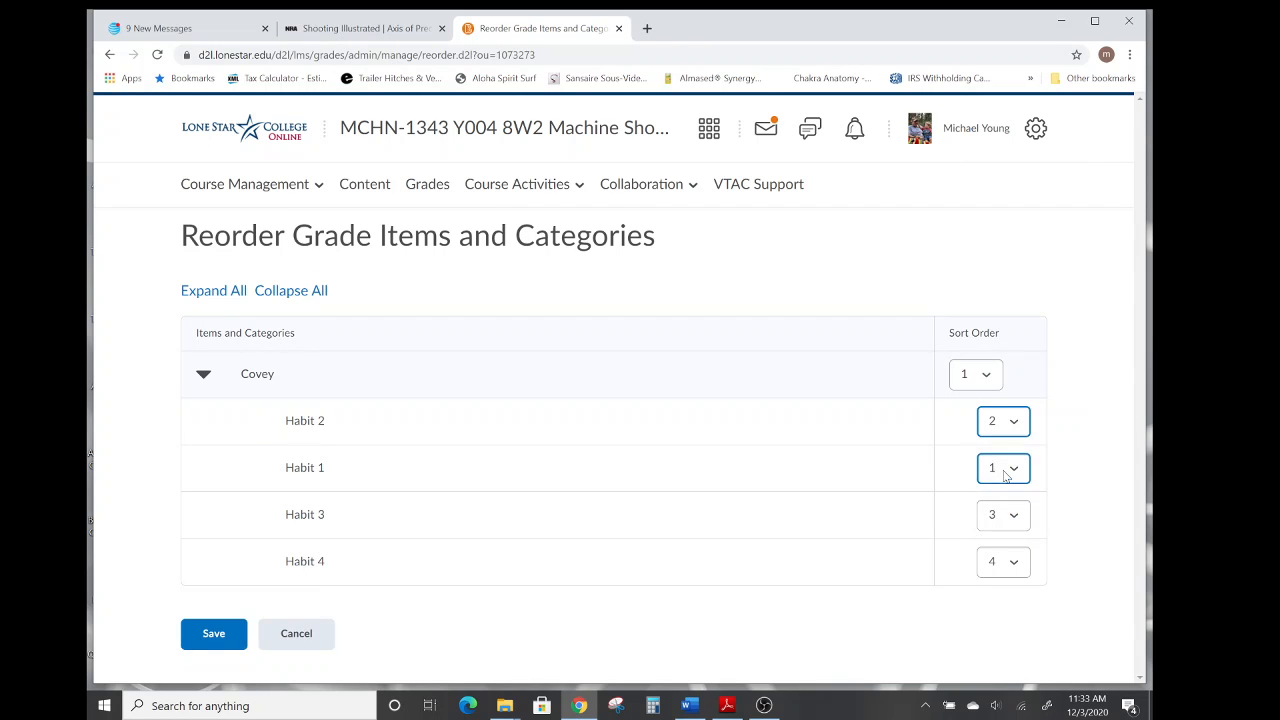
left_click(214, 638)
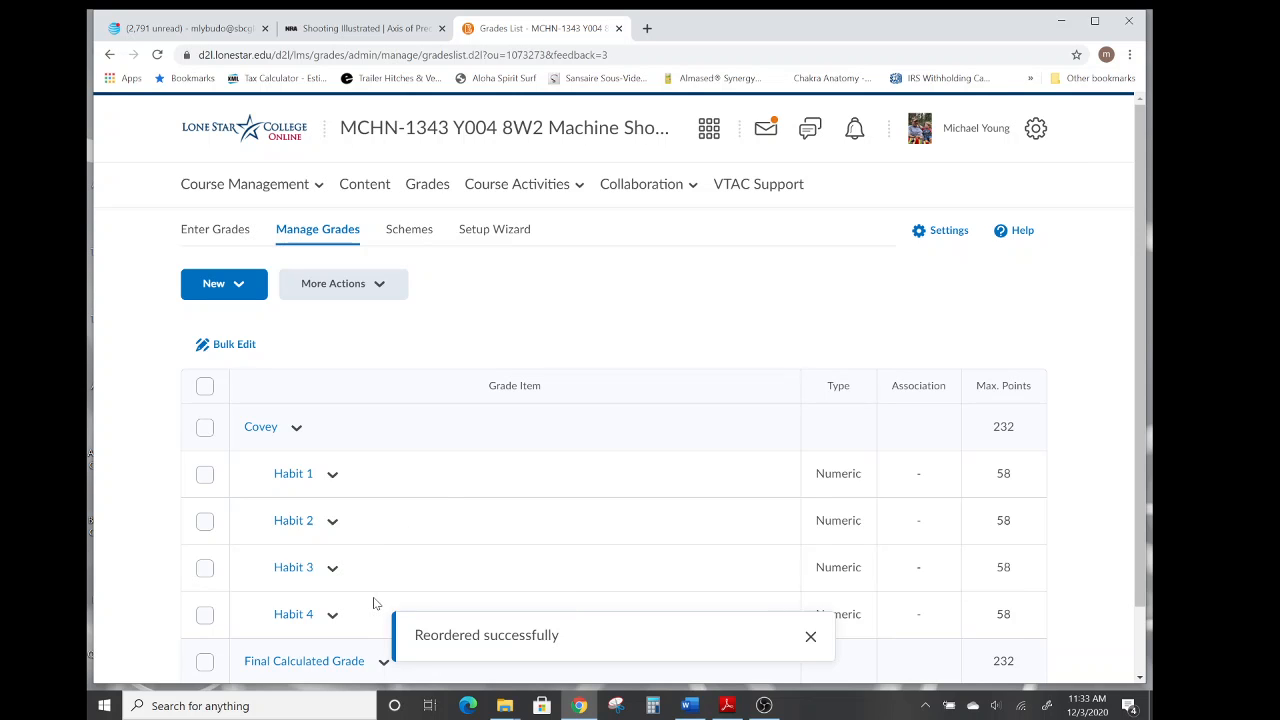
Start a new grade category and name it Exams.
scroll(423, 538, "down", 1)
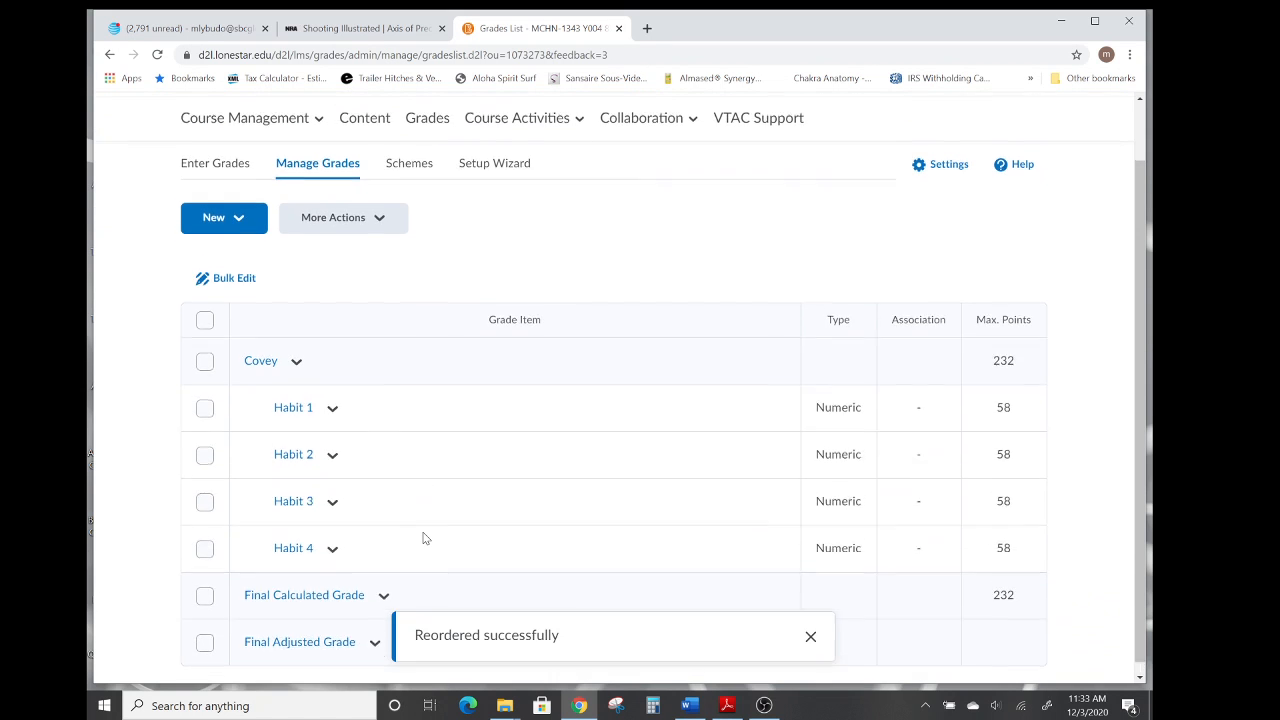
scroll(423, 536, "up", 1)
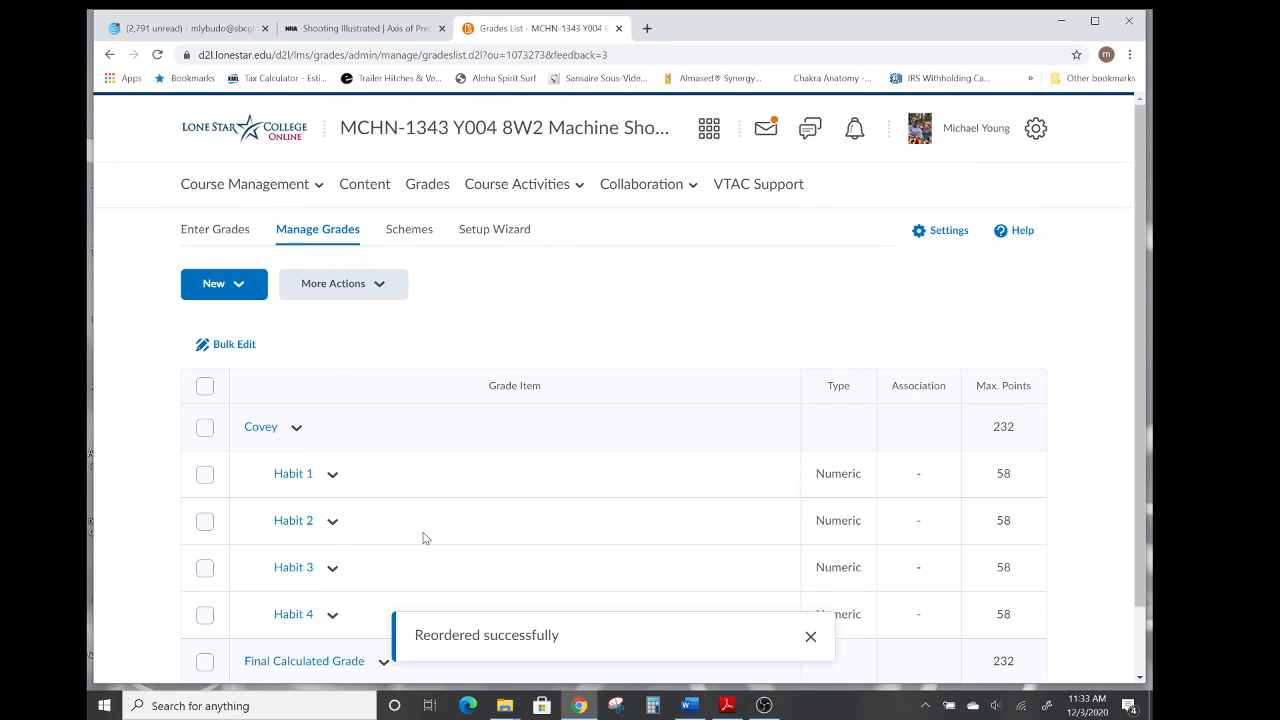
left_click(238, 287)
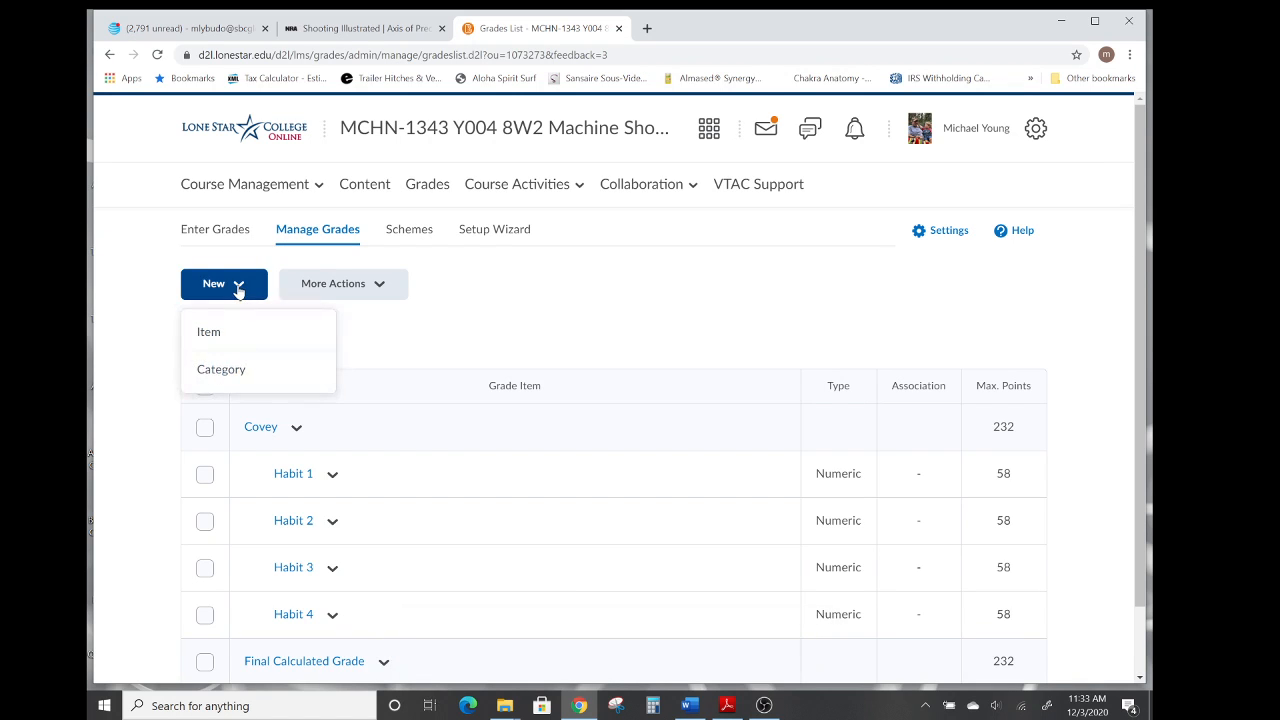
left_click(226, 369)
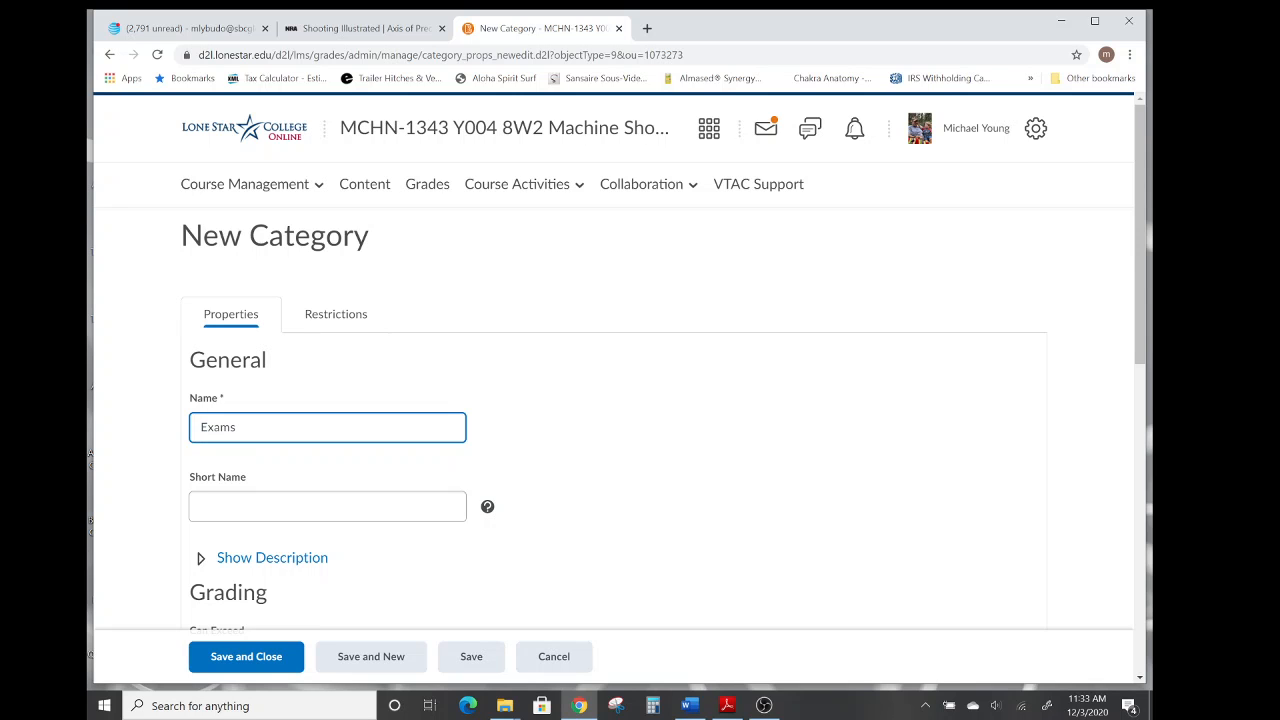
scroll(598, 415, "down", 2)
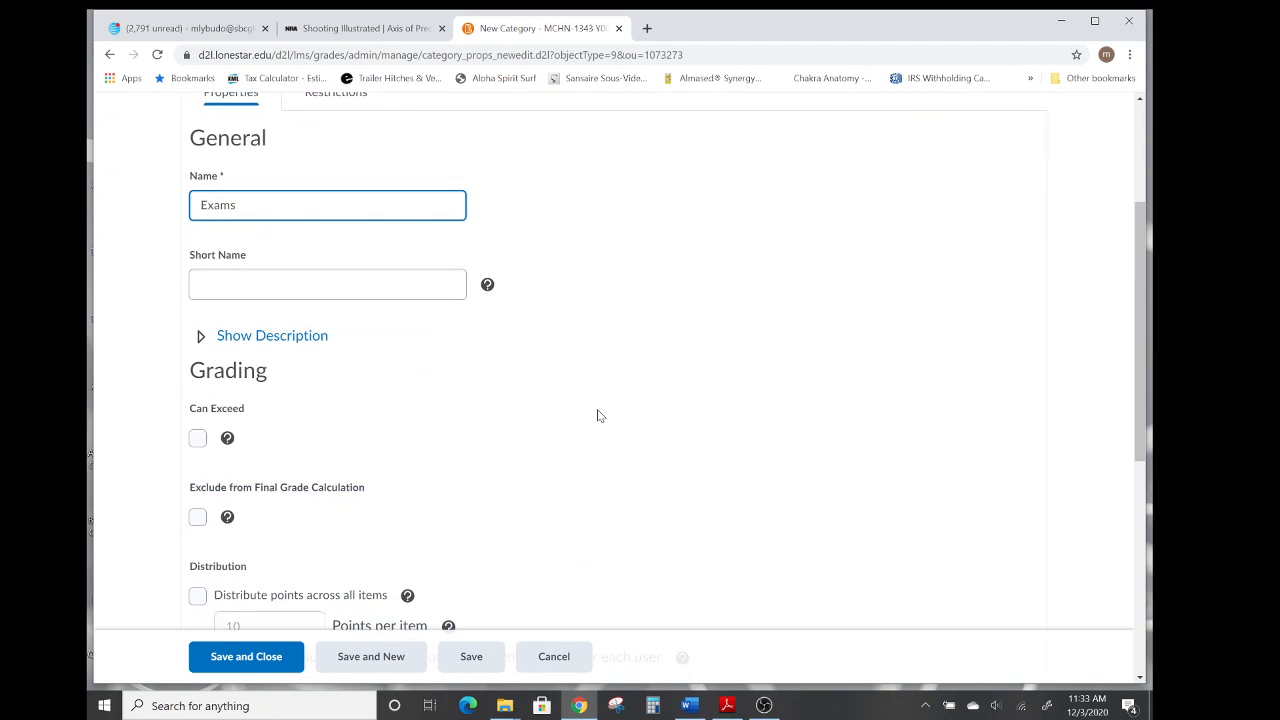
scroll(598, 415, "down", 1)
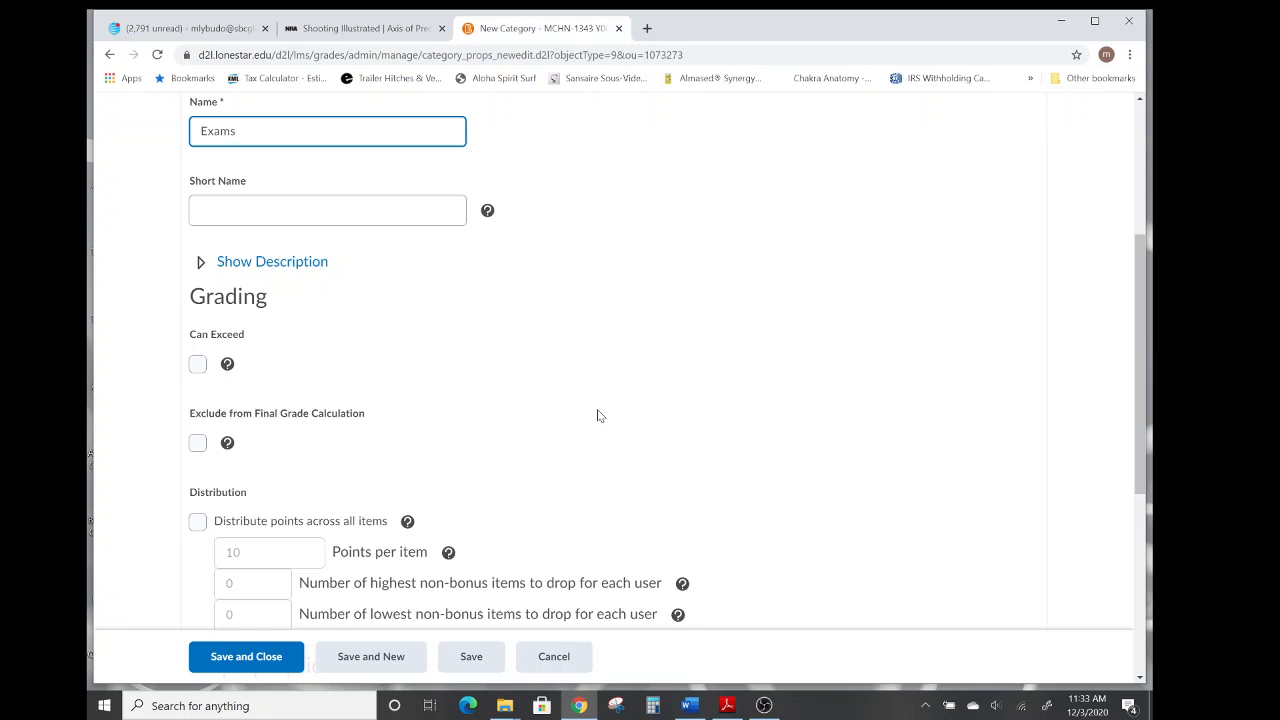
scroll(598, 415, "down", 2)
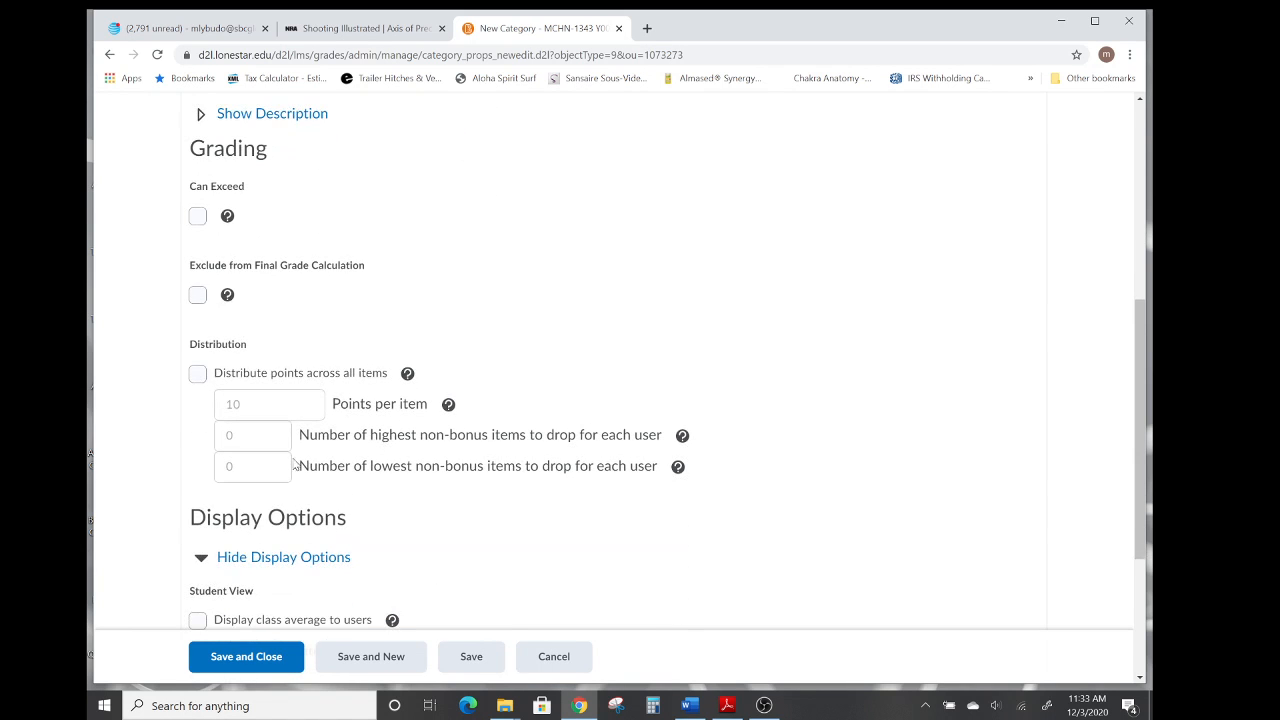
Enable distributing points across all items at 100 points per item and save the Exams category.
left_click(198, 374)
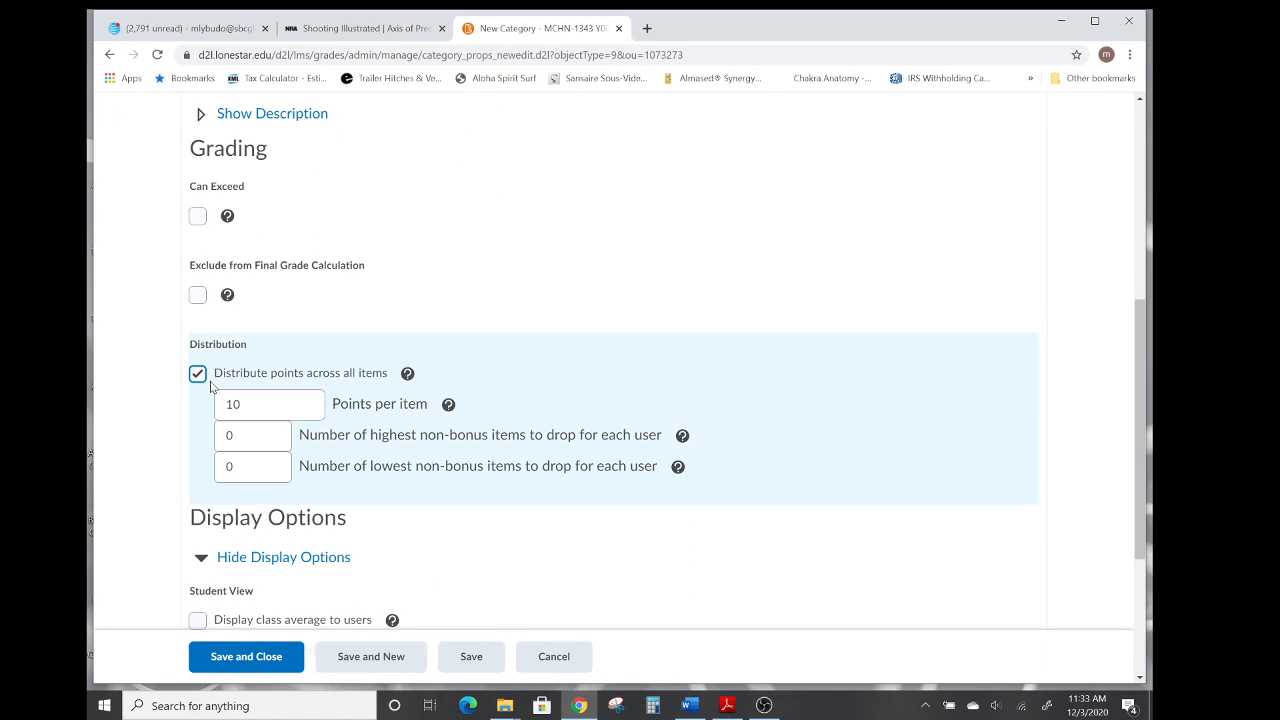
double_click(233, 405)
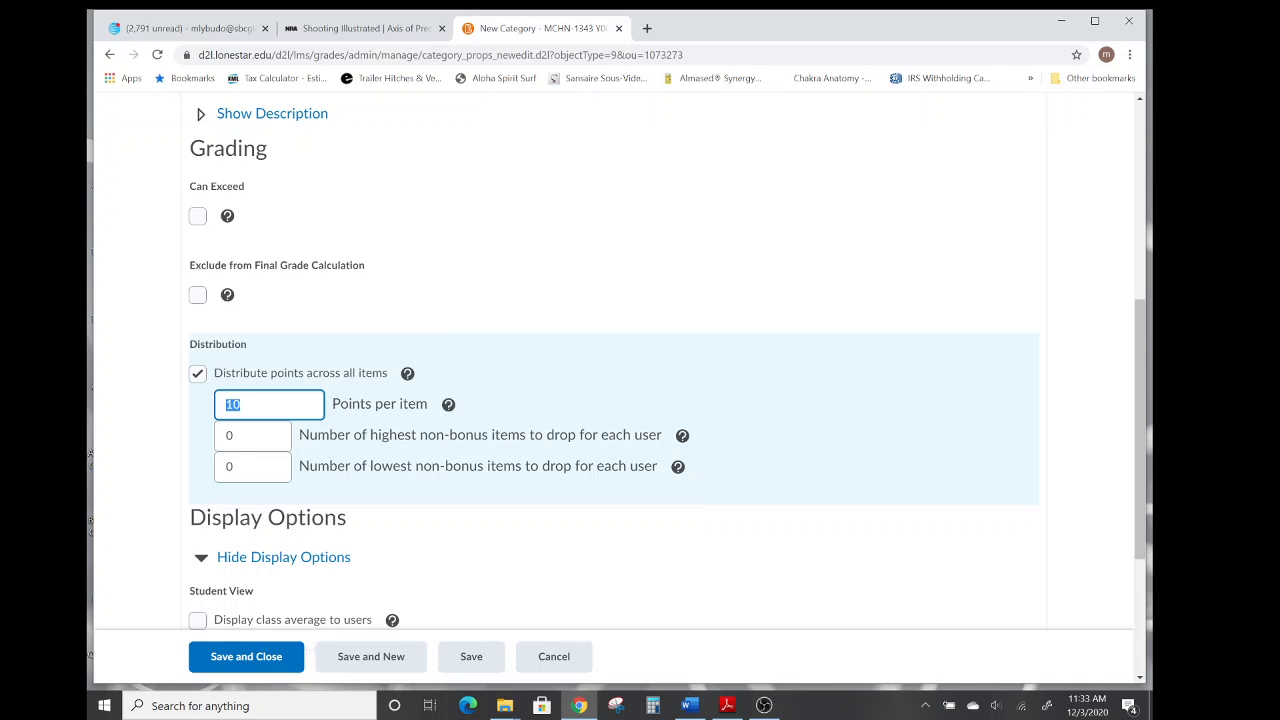
type("10")
scroll(591, 312, "down", 3)
scroll(591, 313, "down", 1)
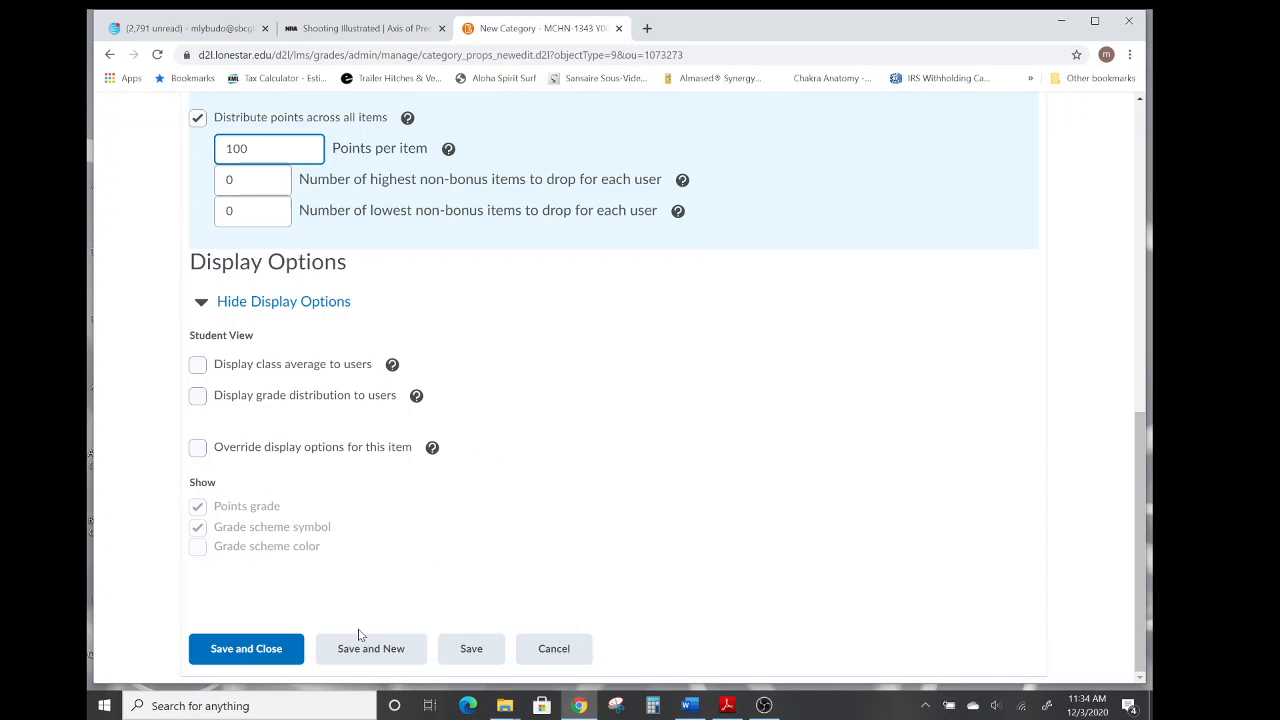
left_click(254, 655)
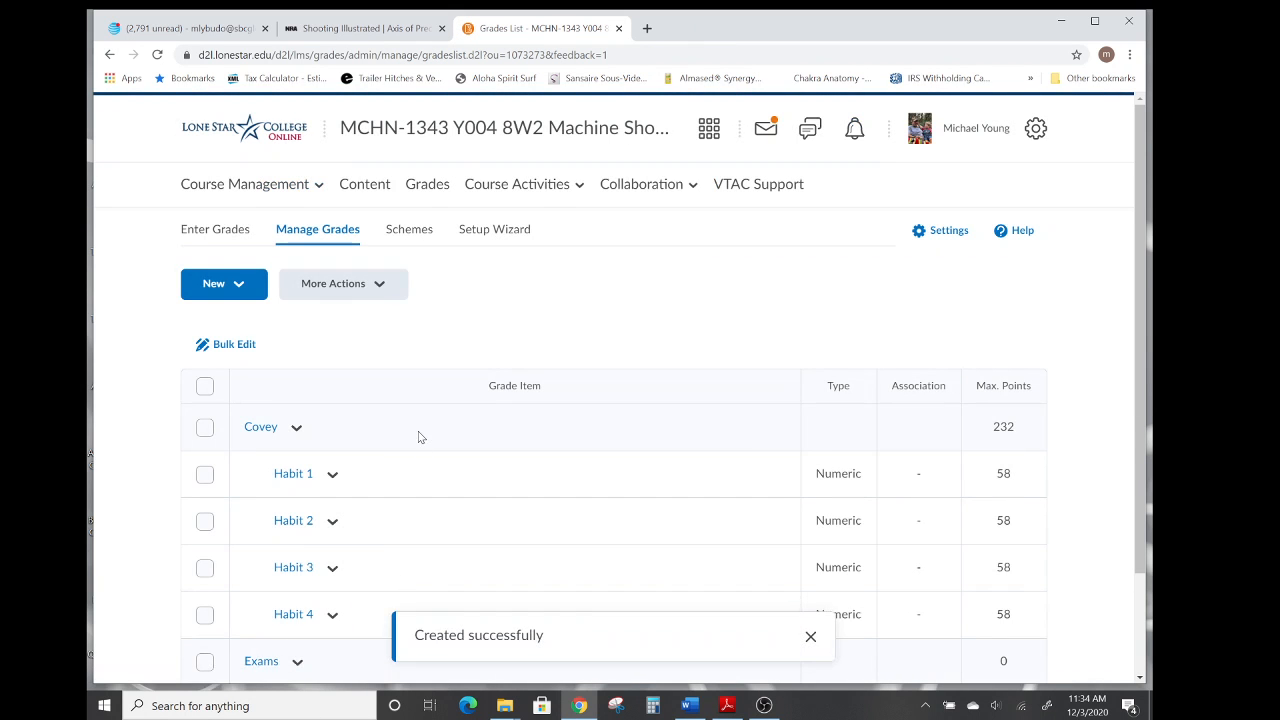
scroll(428, 446, "down", 2)
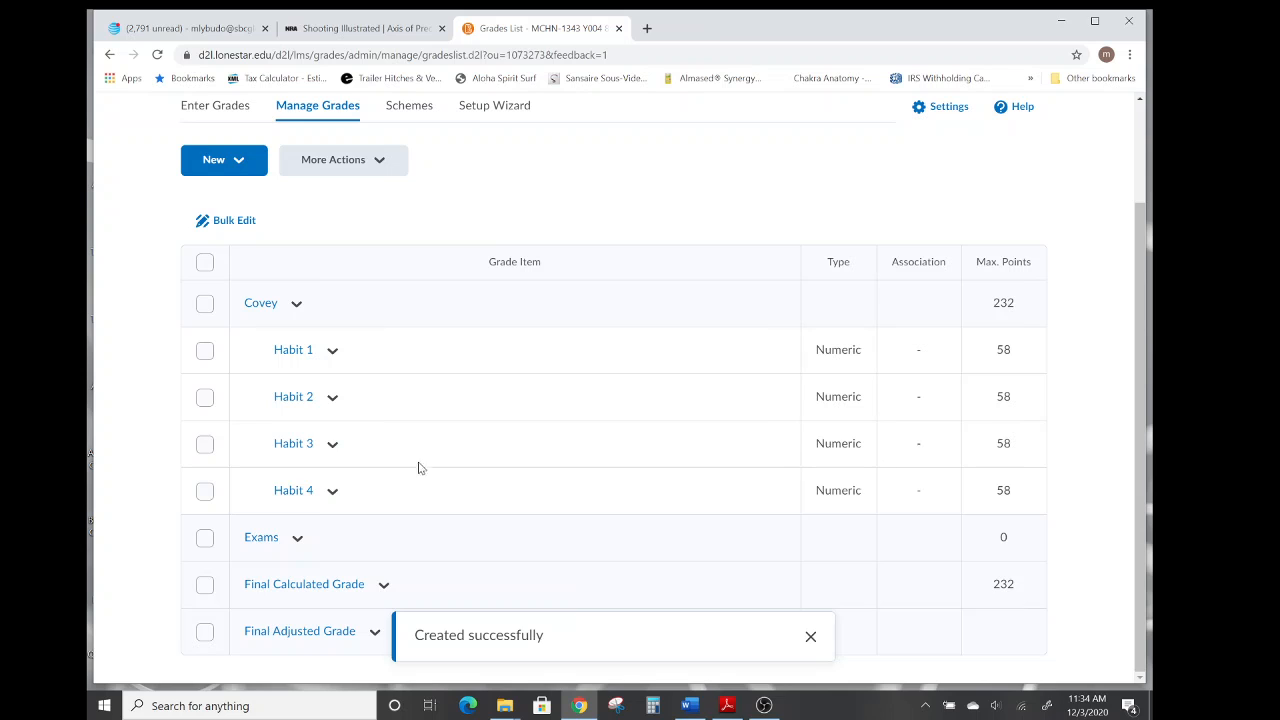
left_click(297, 542)
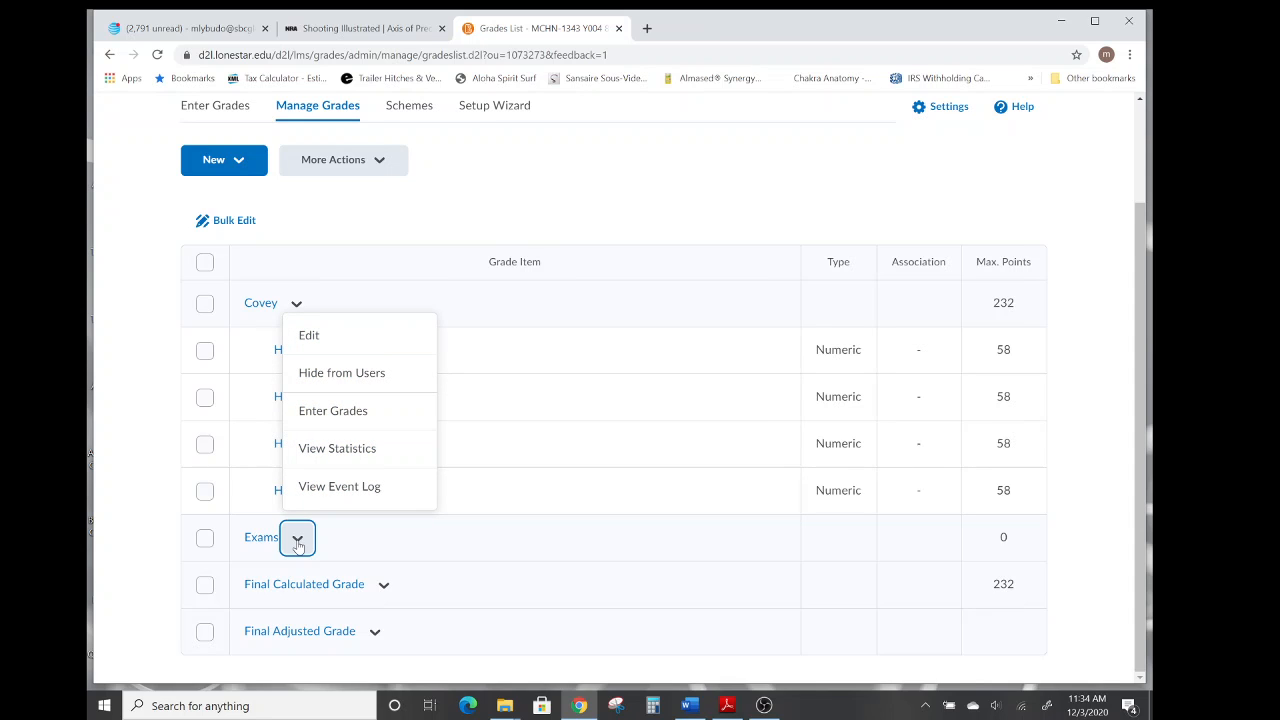
left_click(204, 538)
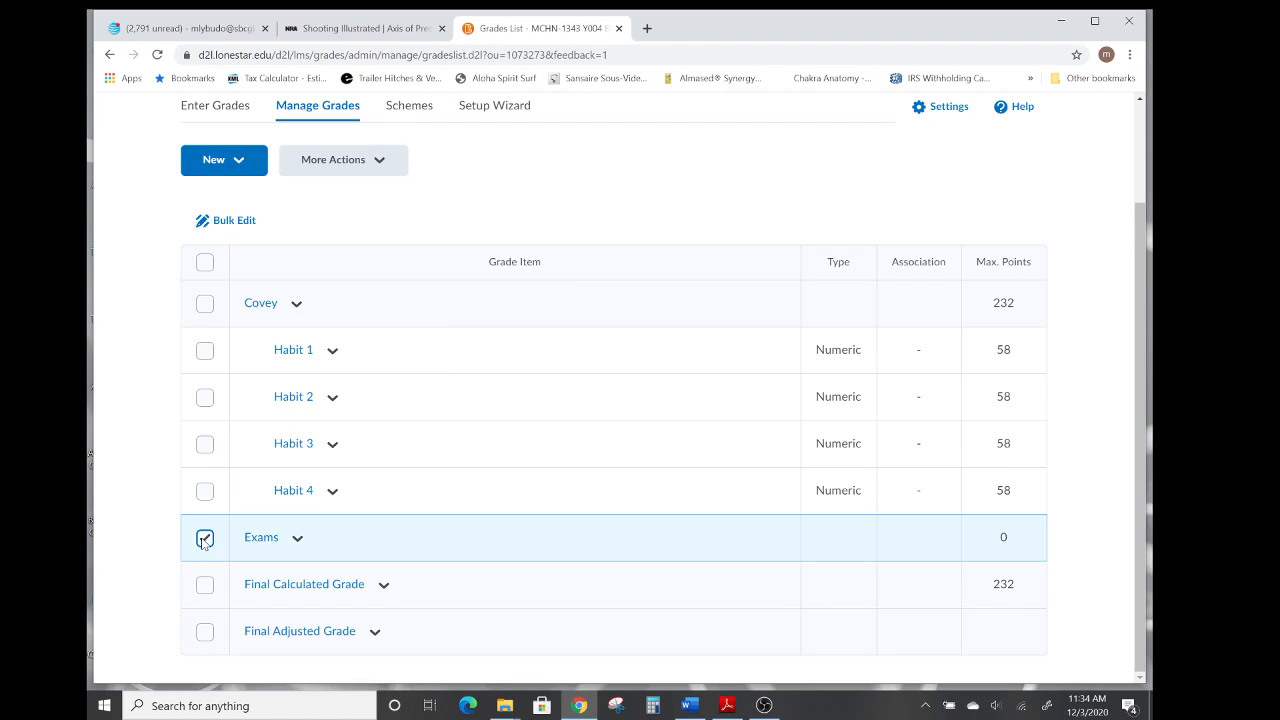
Create a new numeric grade item named Exam 1 in the Exams category, then save and start another item.
left_click(239, 164)
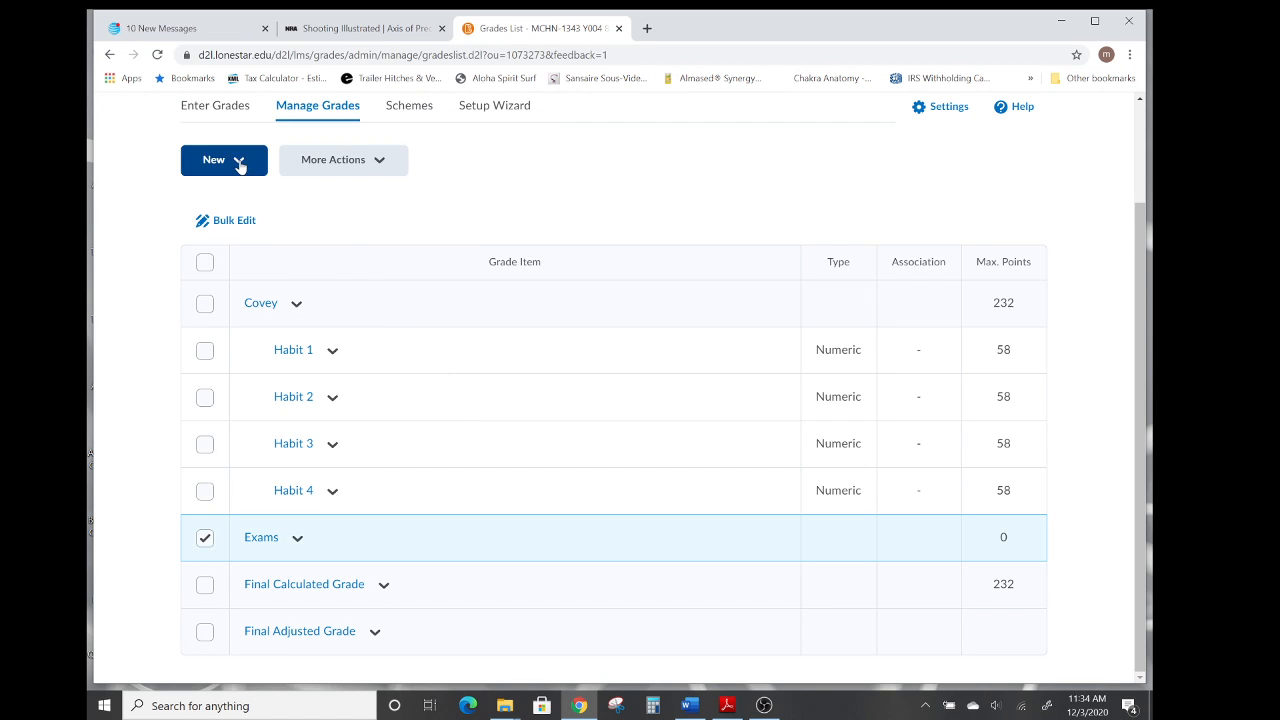
left_click(220, 209)
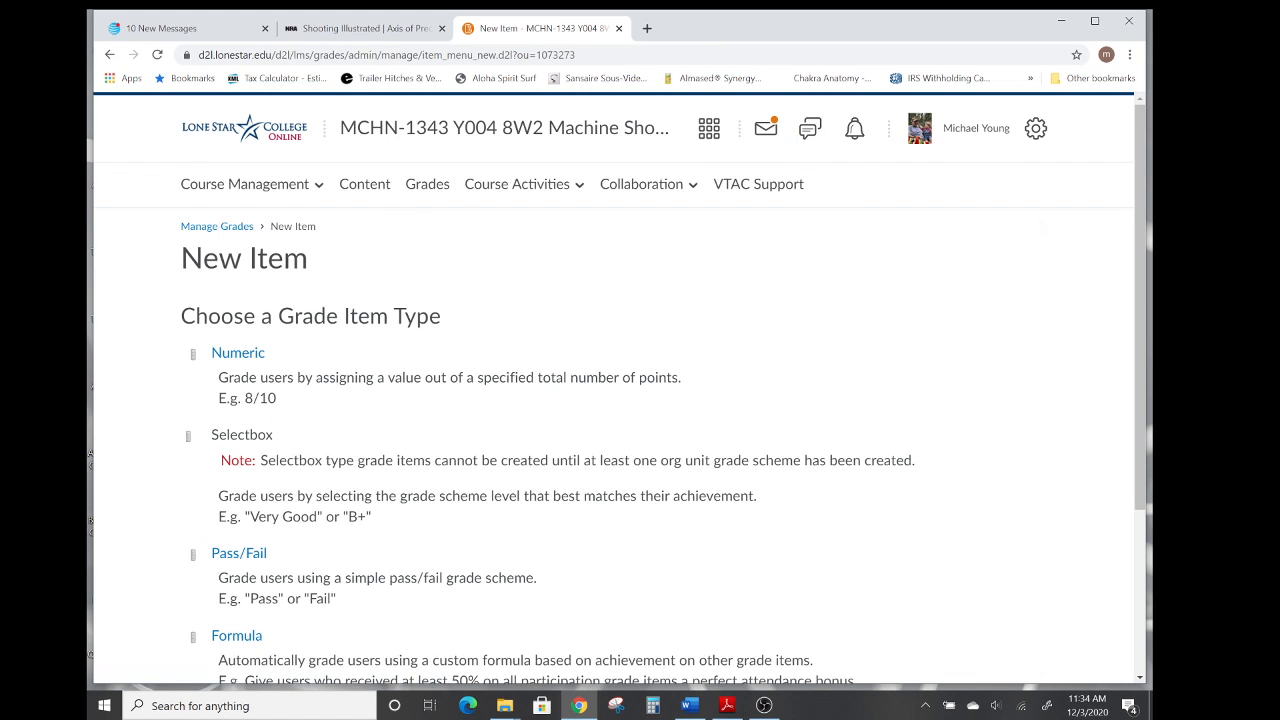
left_click(240, 356)
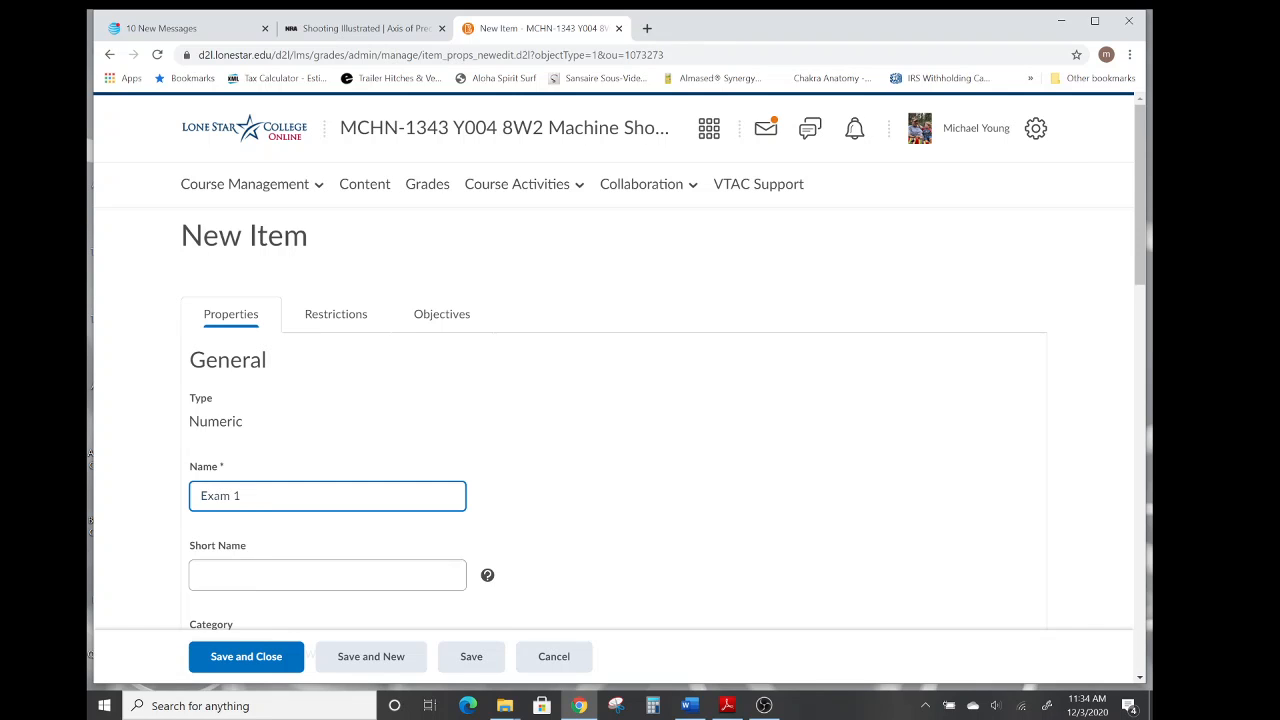
scroll(551, 449, "down", 3)
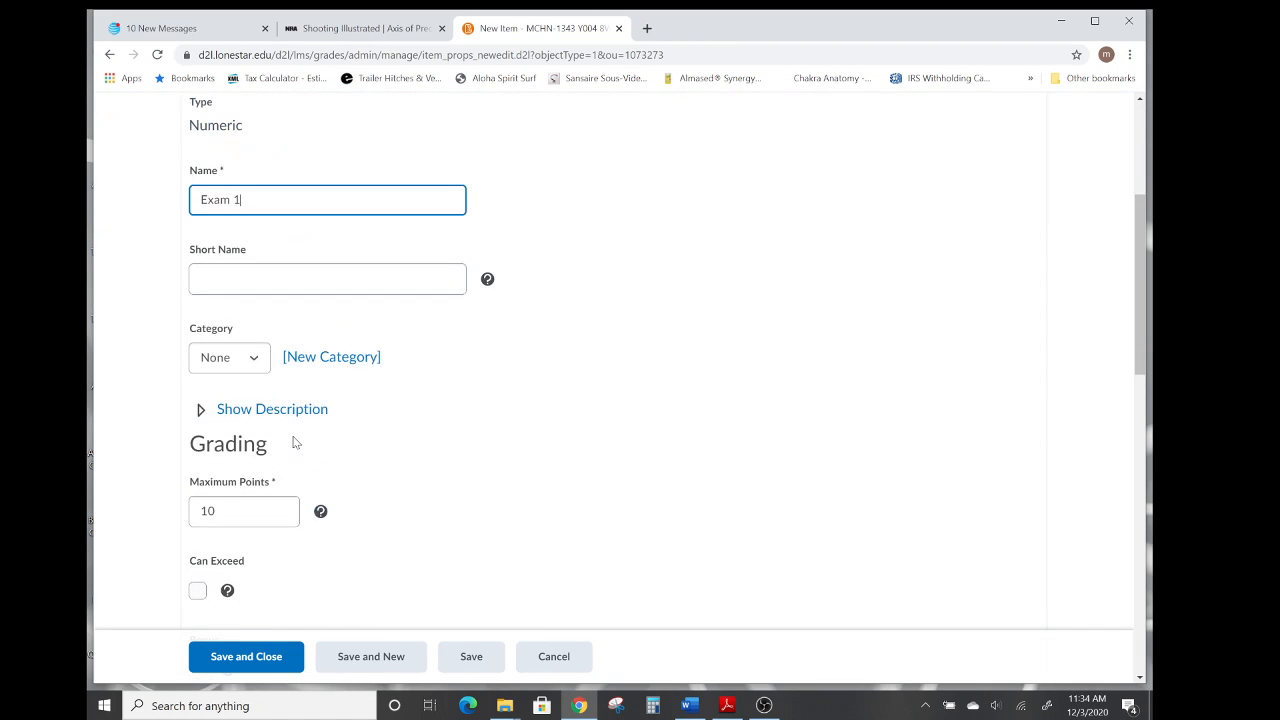
left_click(255, 362)
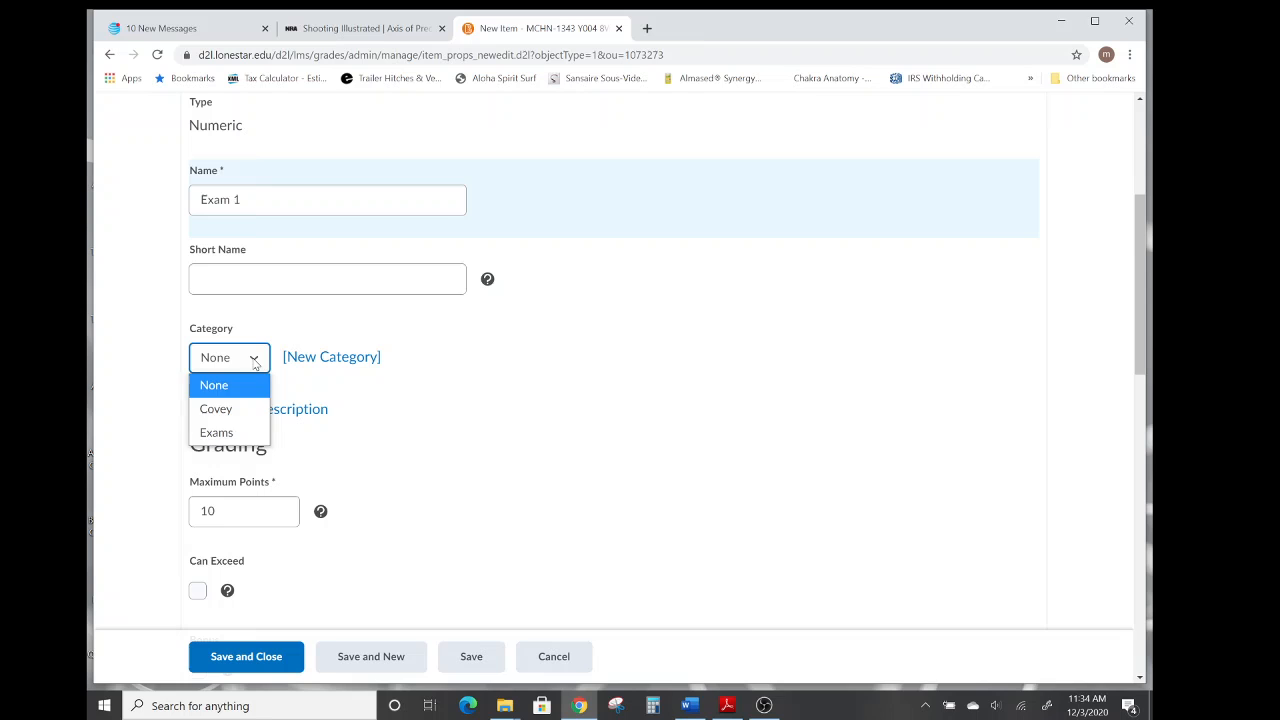
left_click(240, 437)
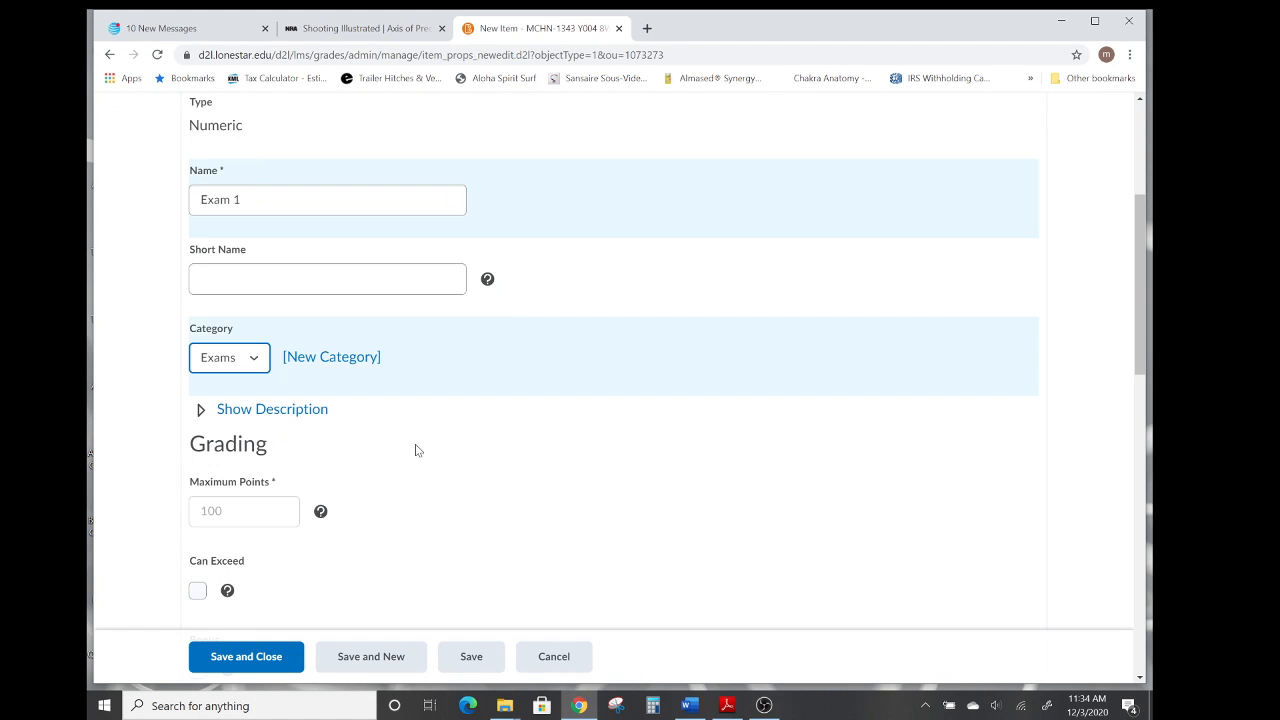
scroll(469, 491, "down", 2)
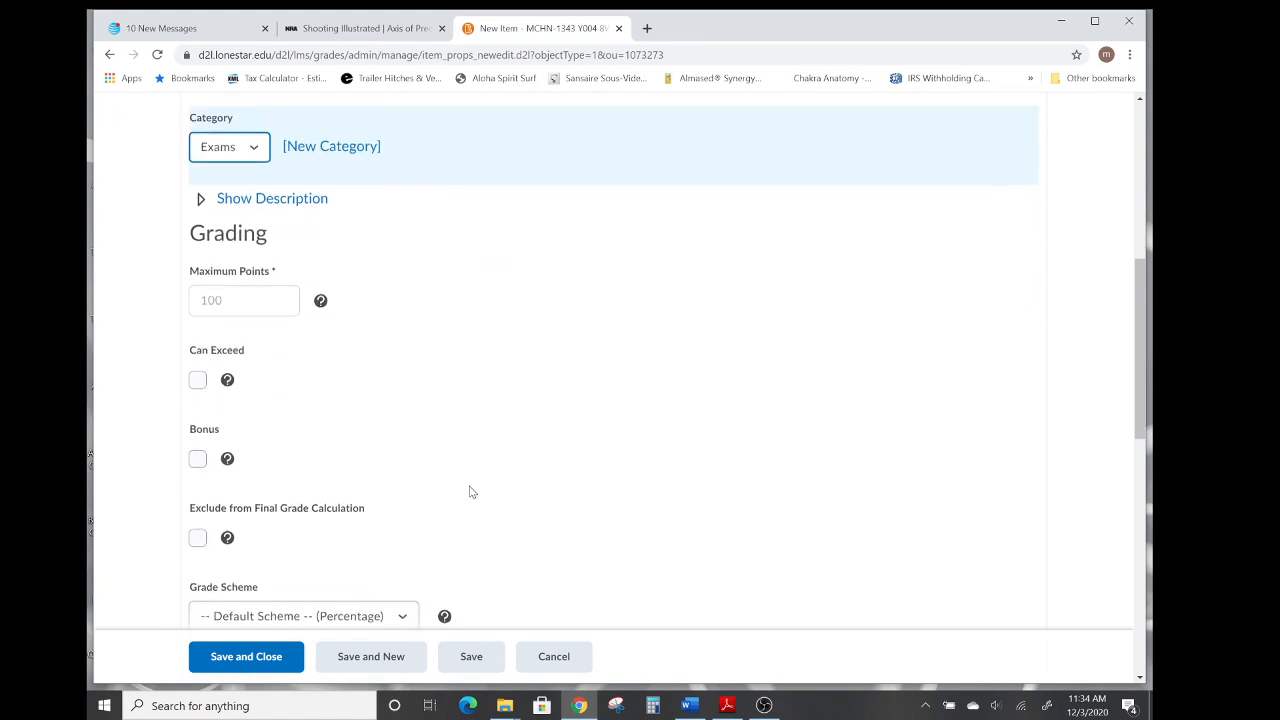
scroll(470, 491, "down", 2)
scroll(527, 438, "down", 1)
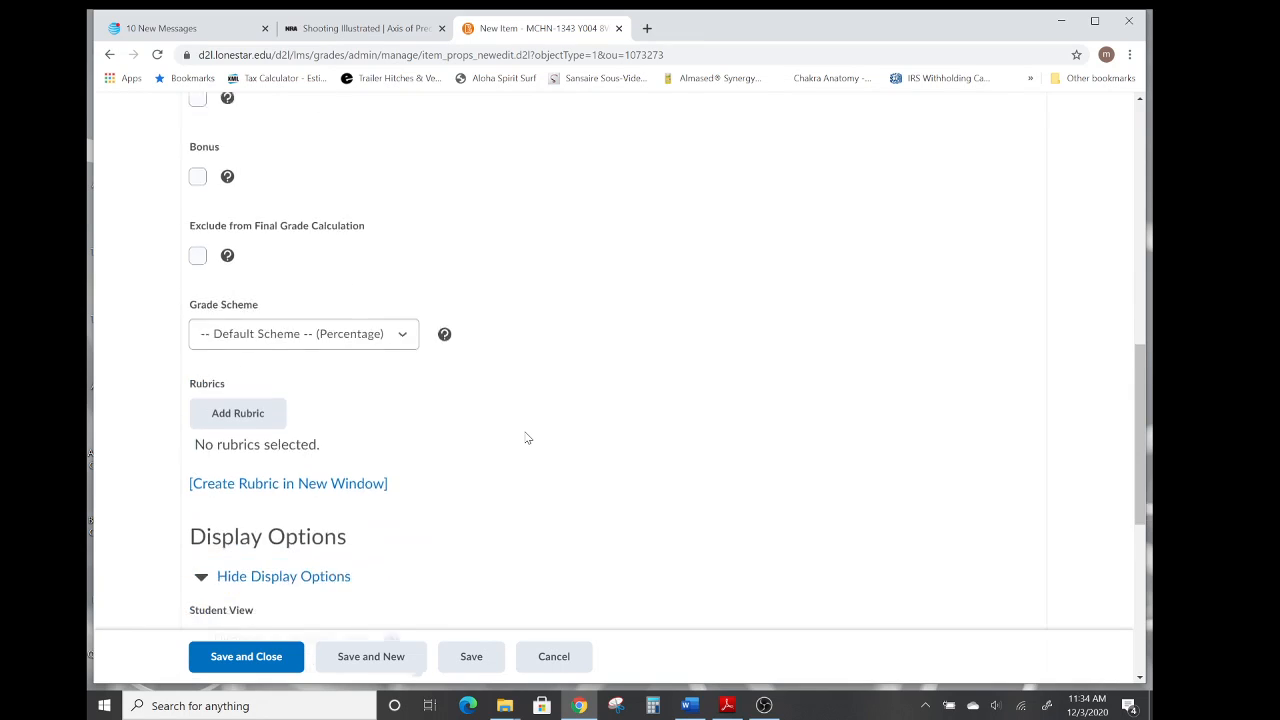
scroll(527, 438, "down", 2)
scroll(527, 438, "down", 2)
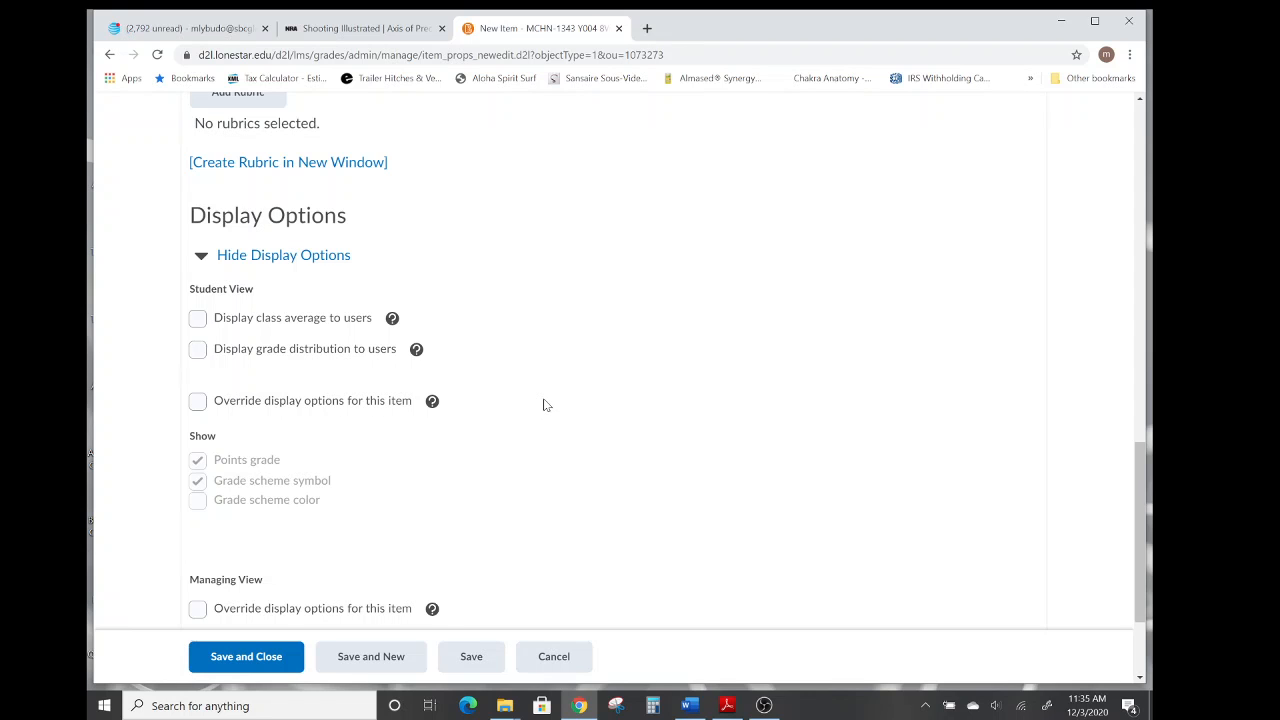
scroll(544, 404, "down", 2)
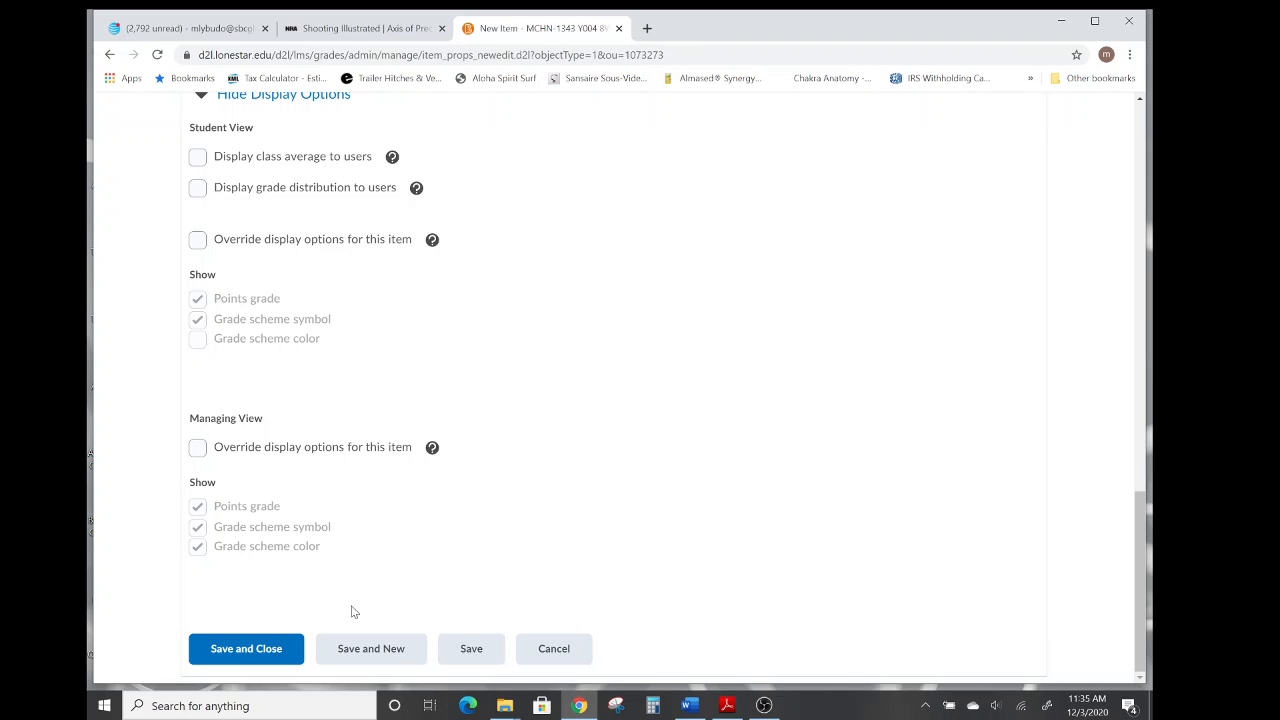
left_click(357, 655)
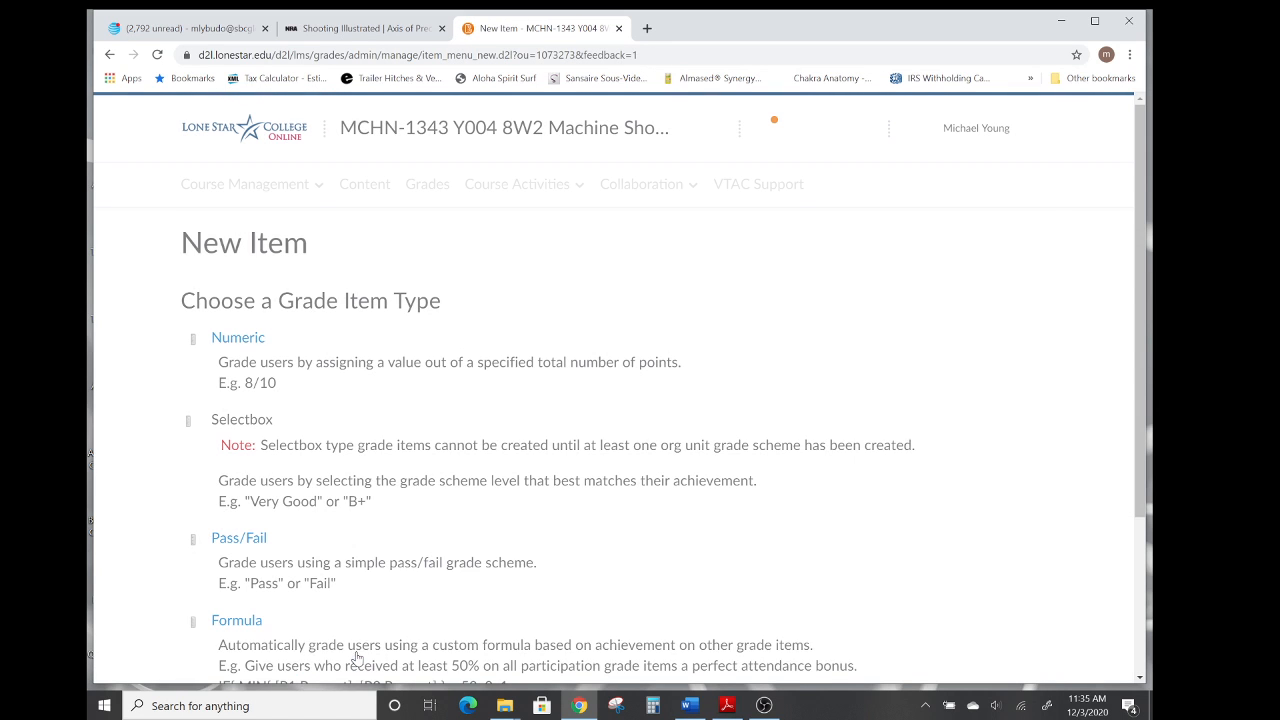
Create a numeric grade item named Exam 2 in the Exams category, then save and start another item.
left_click(238, 355)
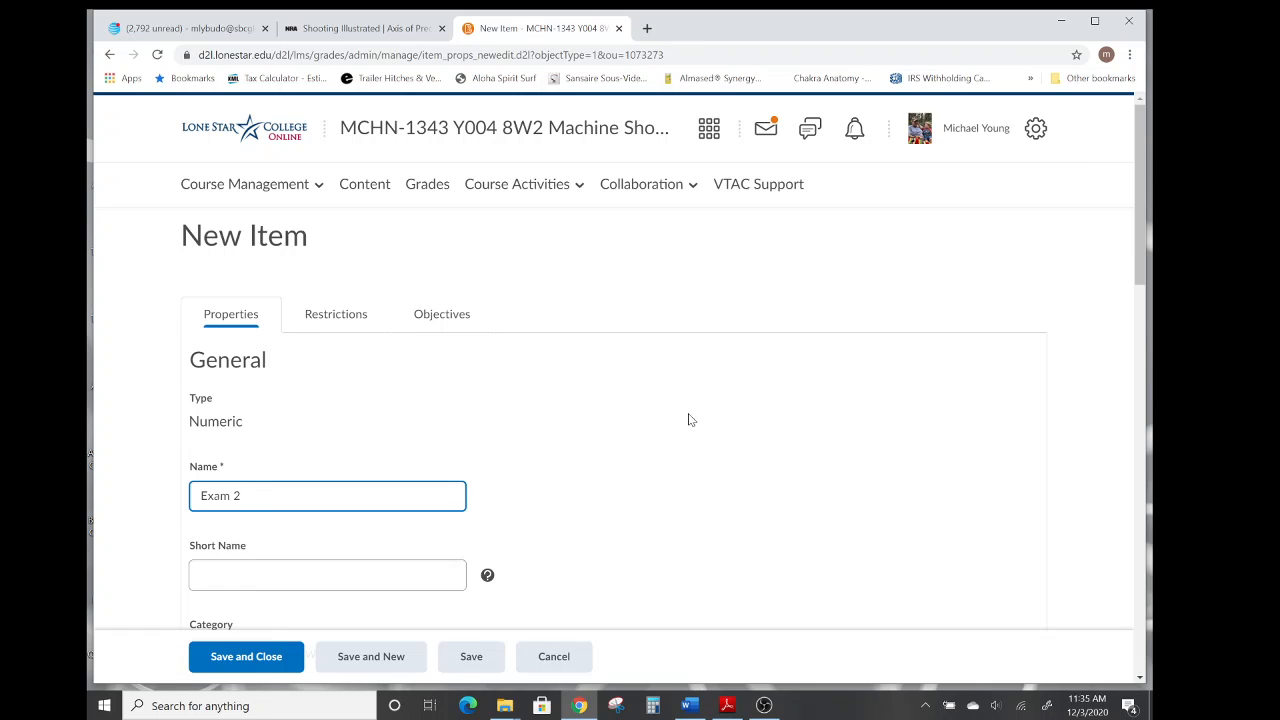
scroll(686, 420, "down", 4)
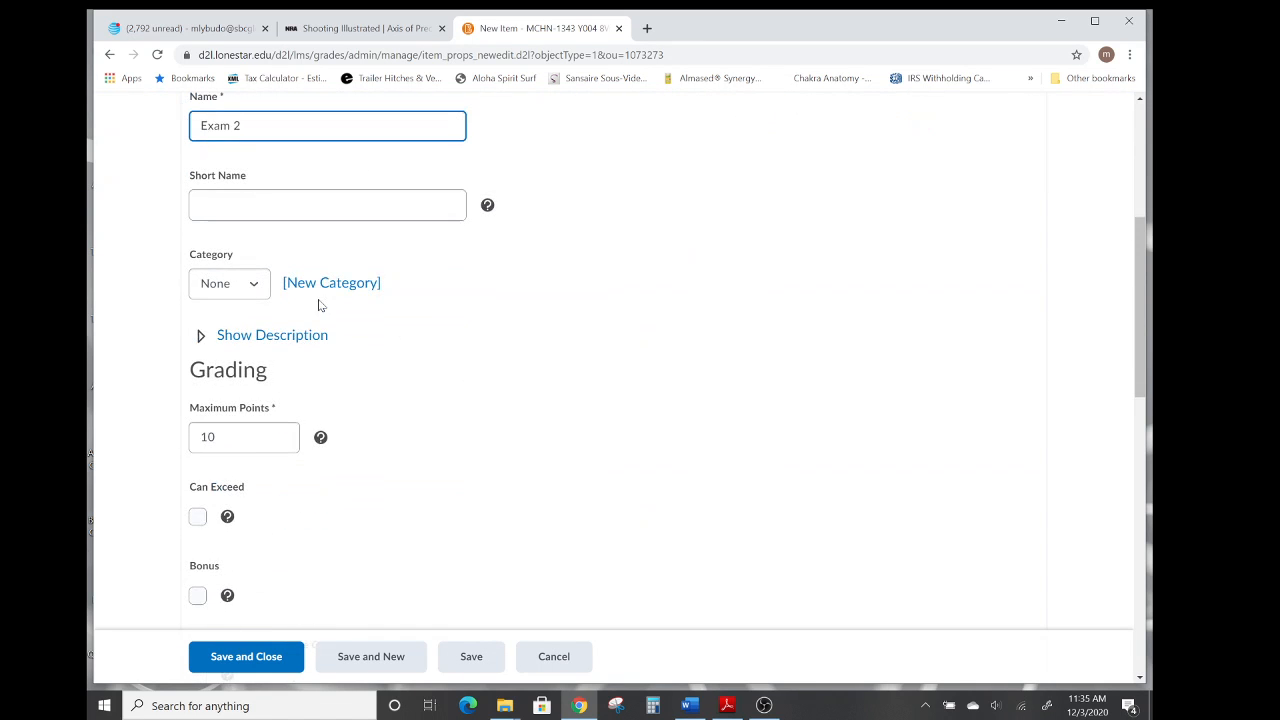
left_click(252, 285)
left_click(224, 360)
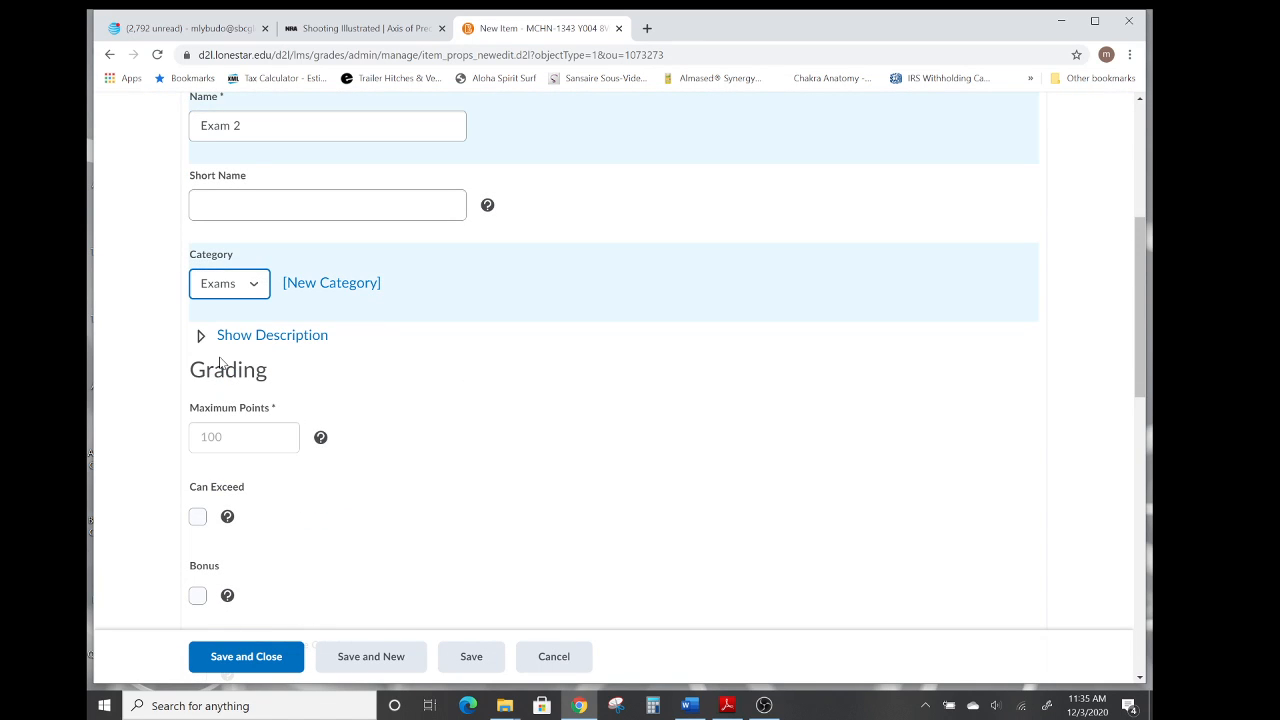
scroll(490, 394, "down", 3)
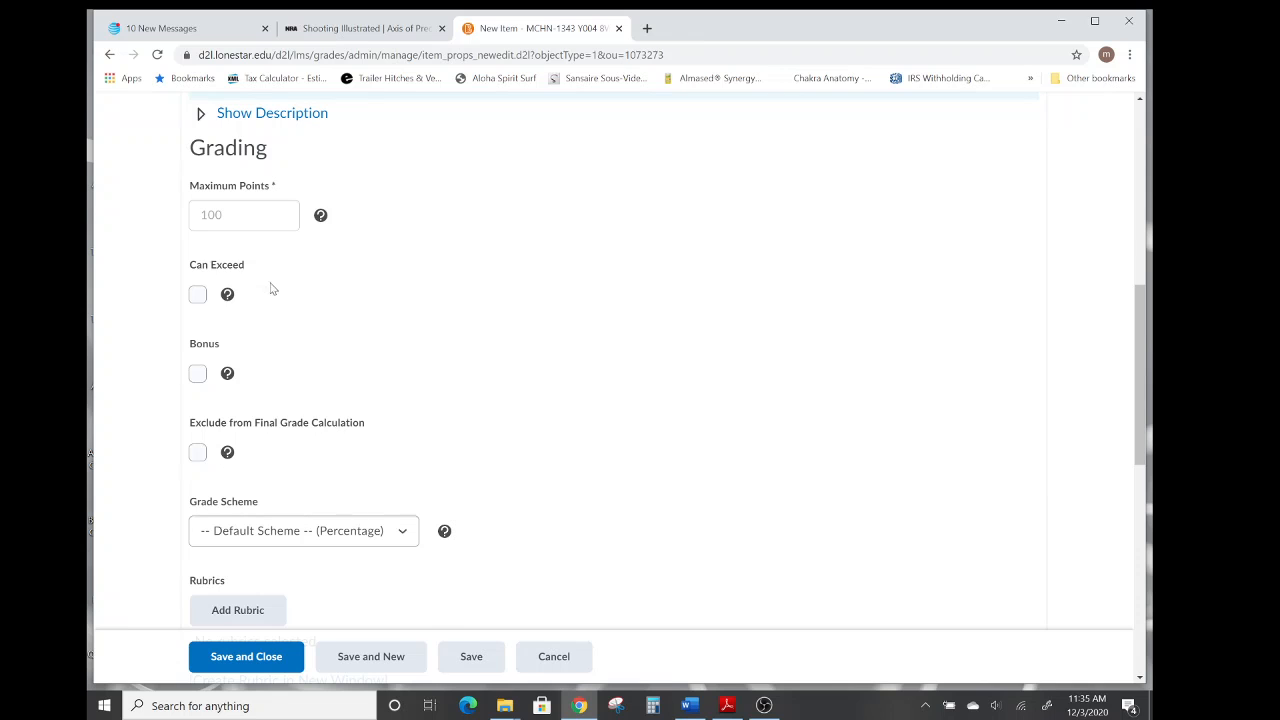
scroll(540, 389, "down", 2)
scroll(540, 389, "down", 5)
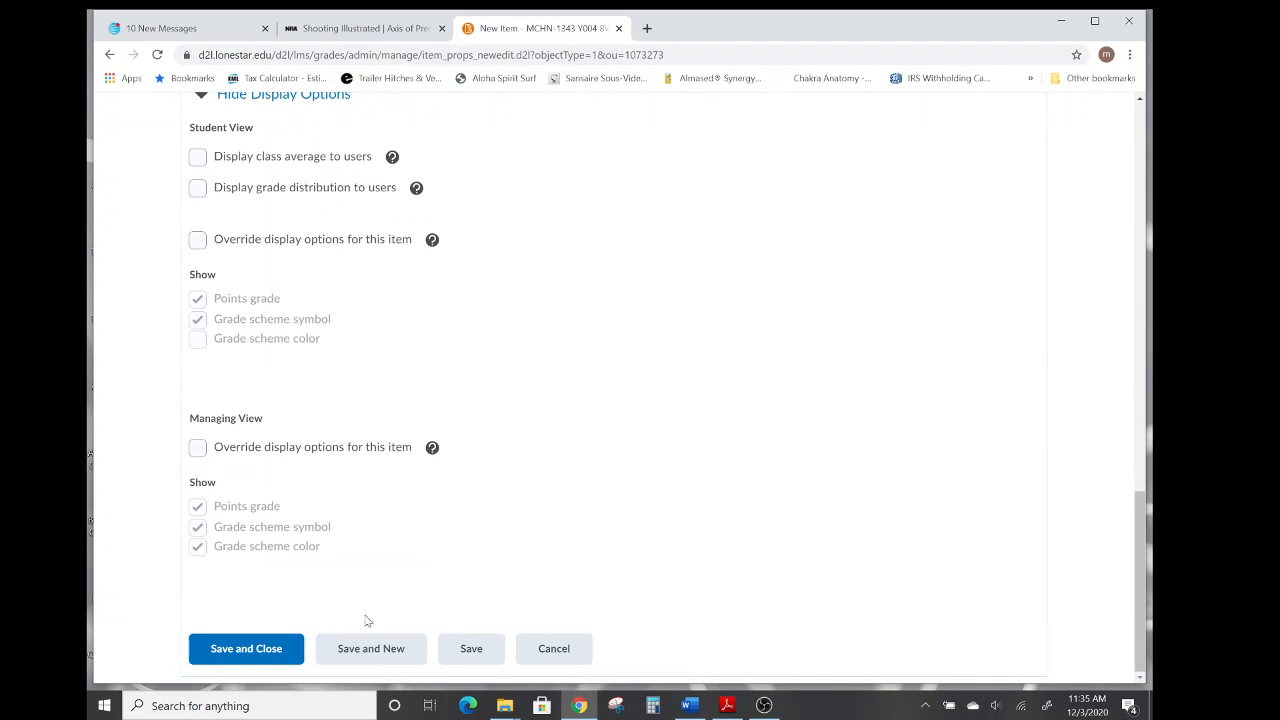
left_click(364, 652)
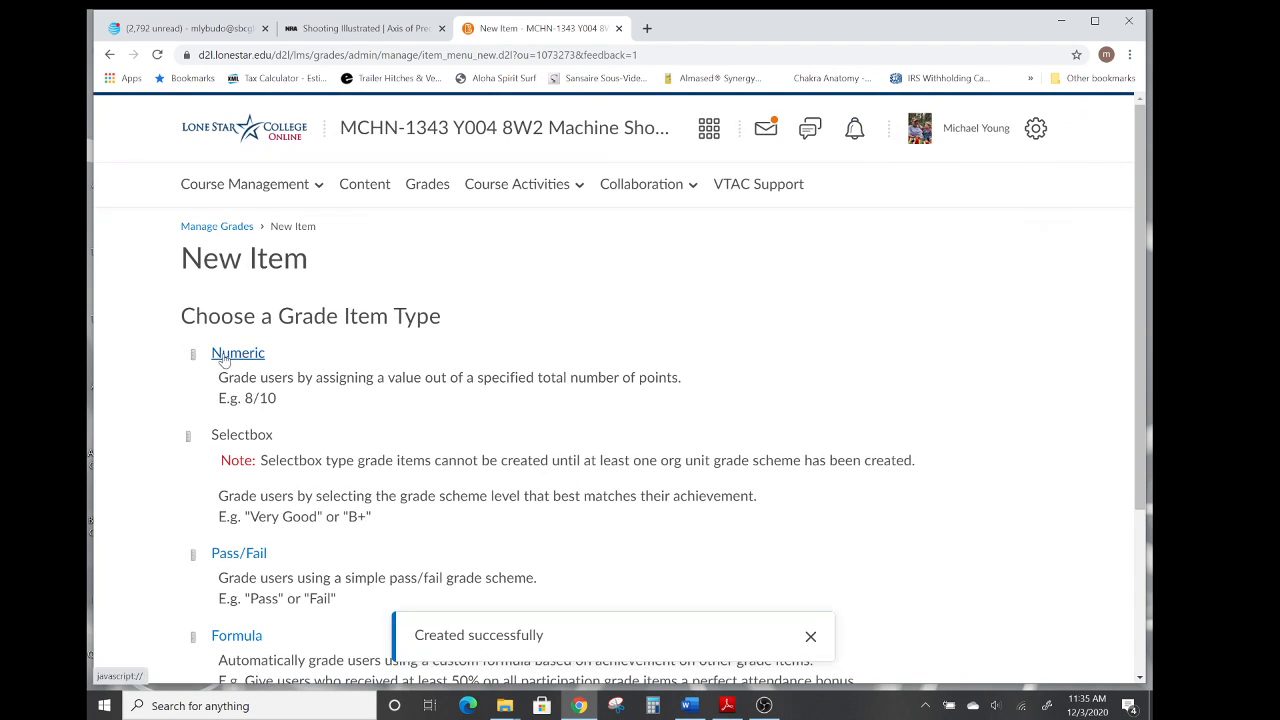
Create a numeric grade item named Exam 3 in the Exams category, then save and start another item.
left_click(228, 356)
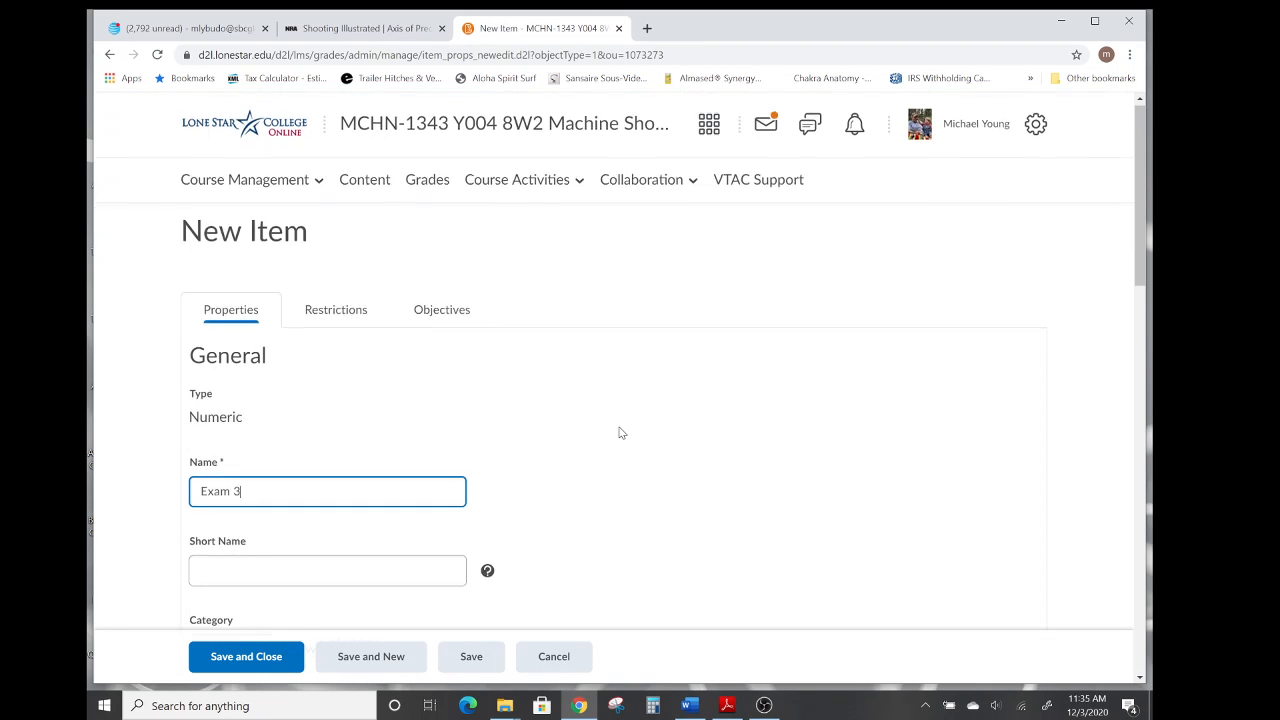
scroll(617, 431, "down", 3)
left_click(254, 360)
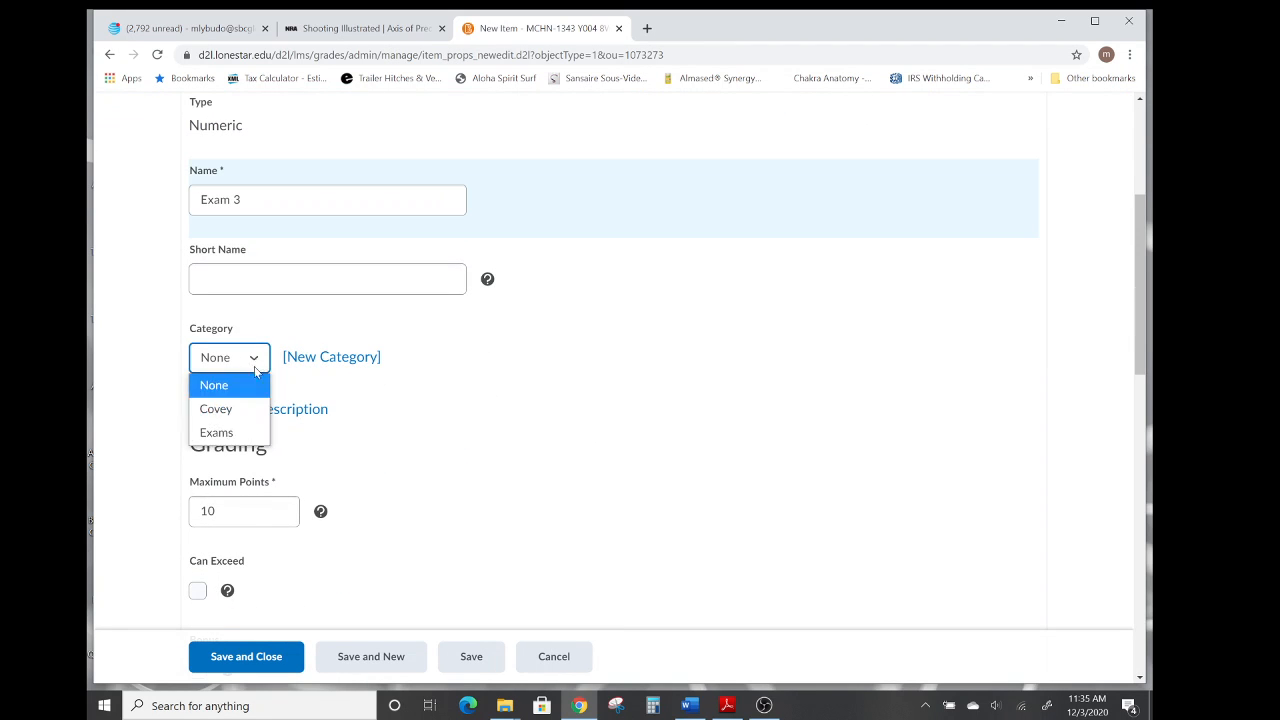
left_click(220, 431)
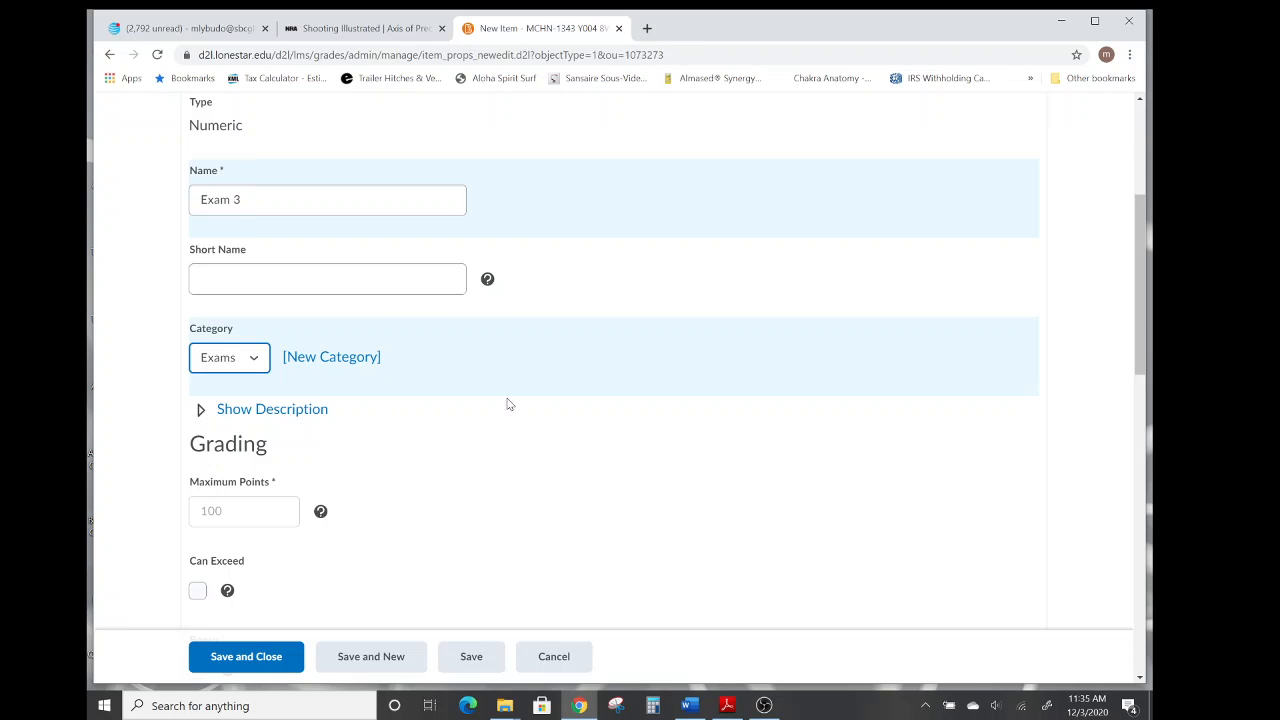
scroll(508, 403, "down", 3)
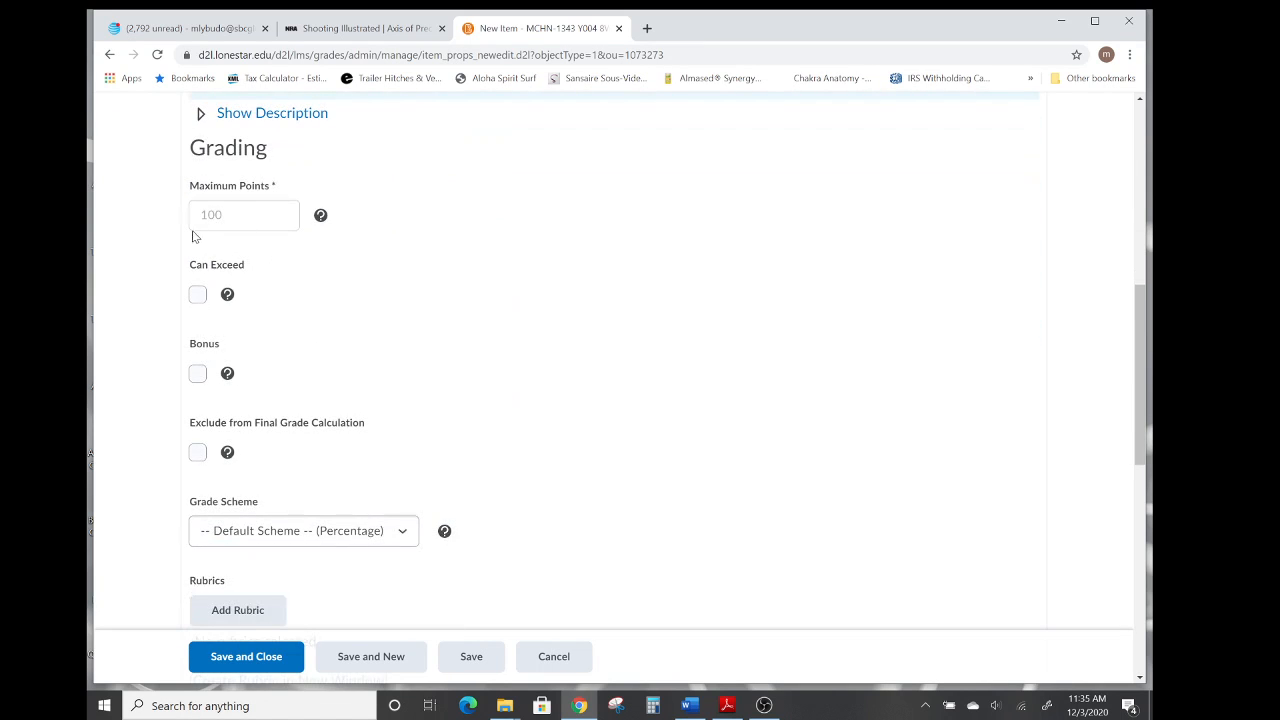
scroll(503, 309, "down", 2)
scroll(503, 309, "down", 5)
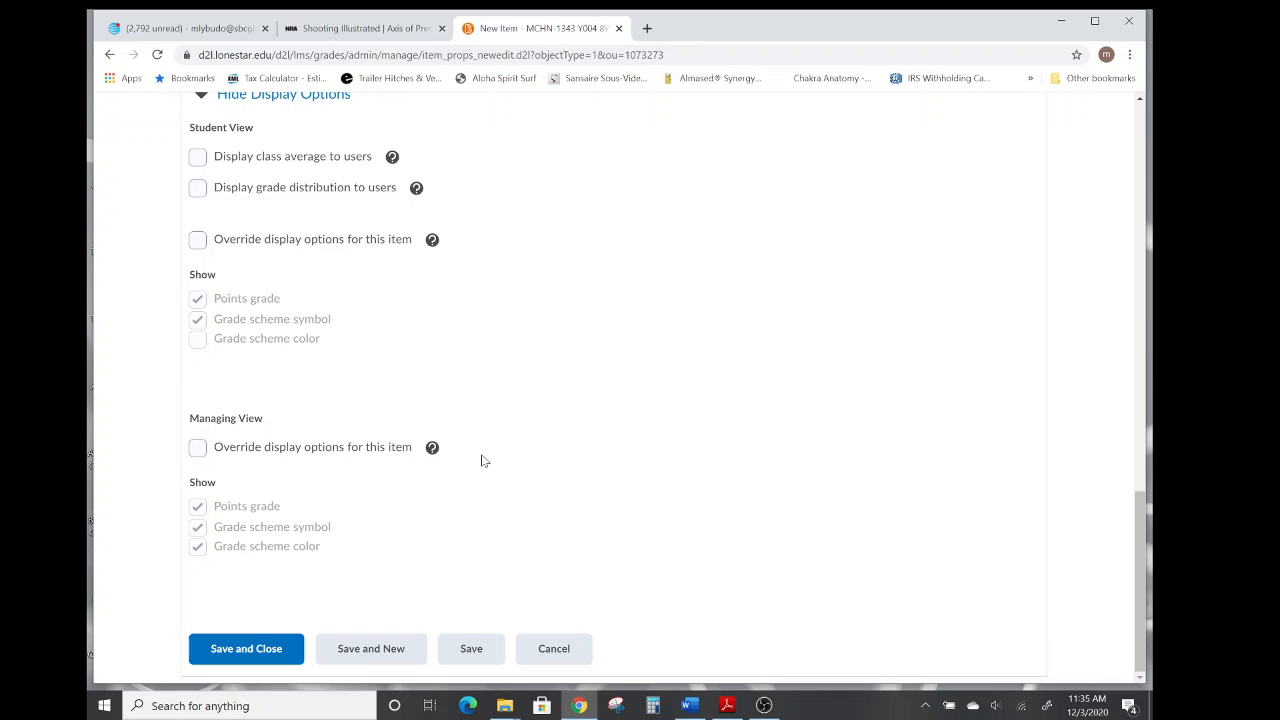
left_click(358, 651)
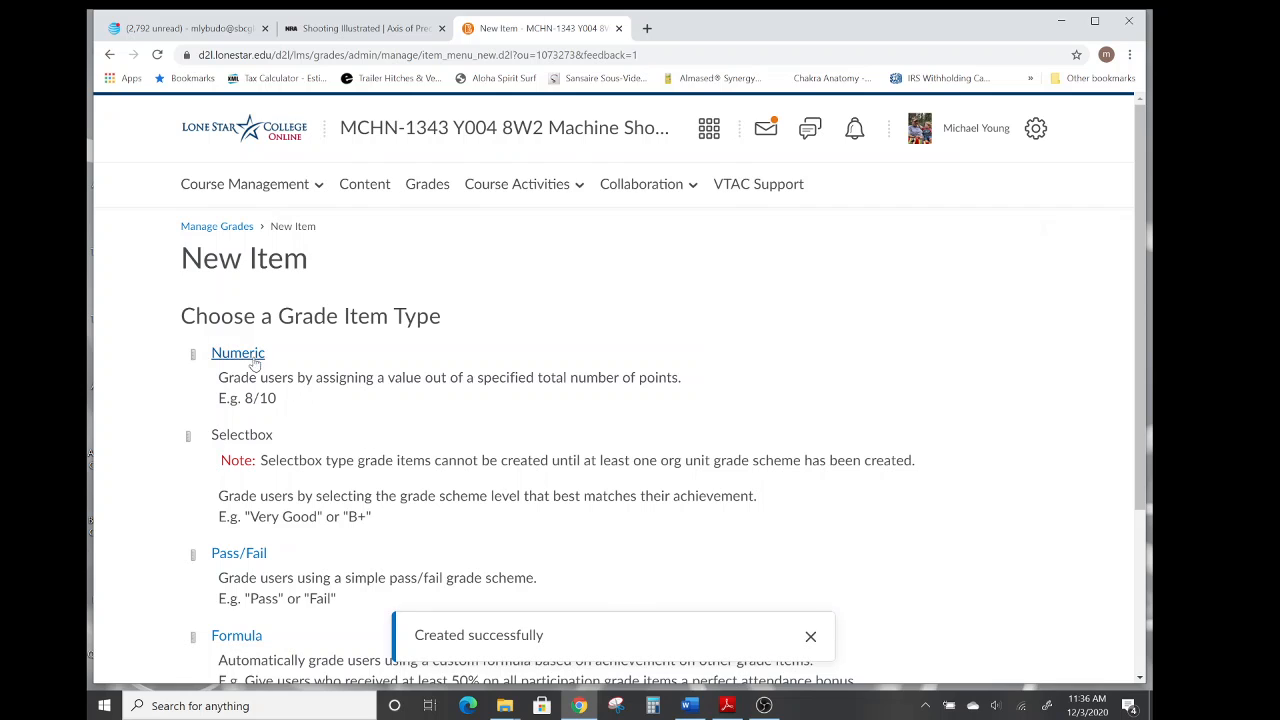
Create a numeric grade item named Exam 4 in the Exams category, then save and close it.
left_click(236, 356)
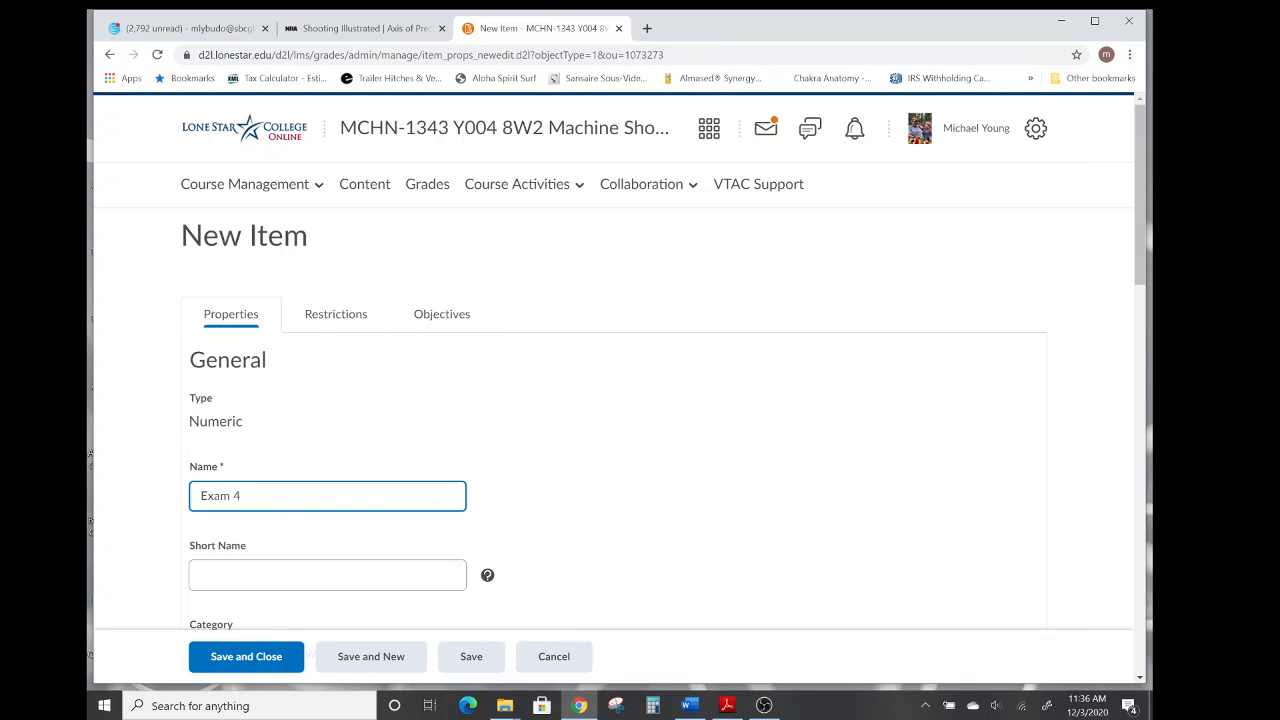
scroll(580, 452, "down", 3)
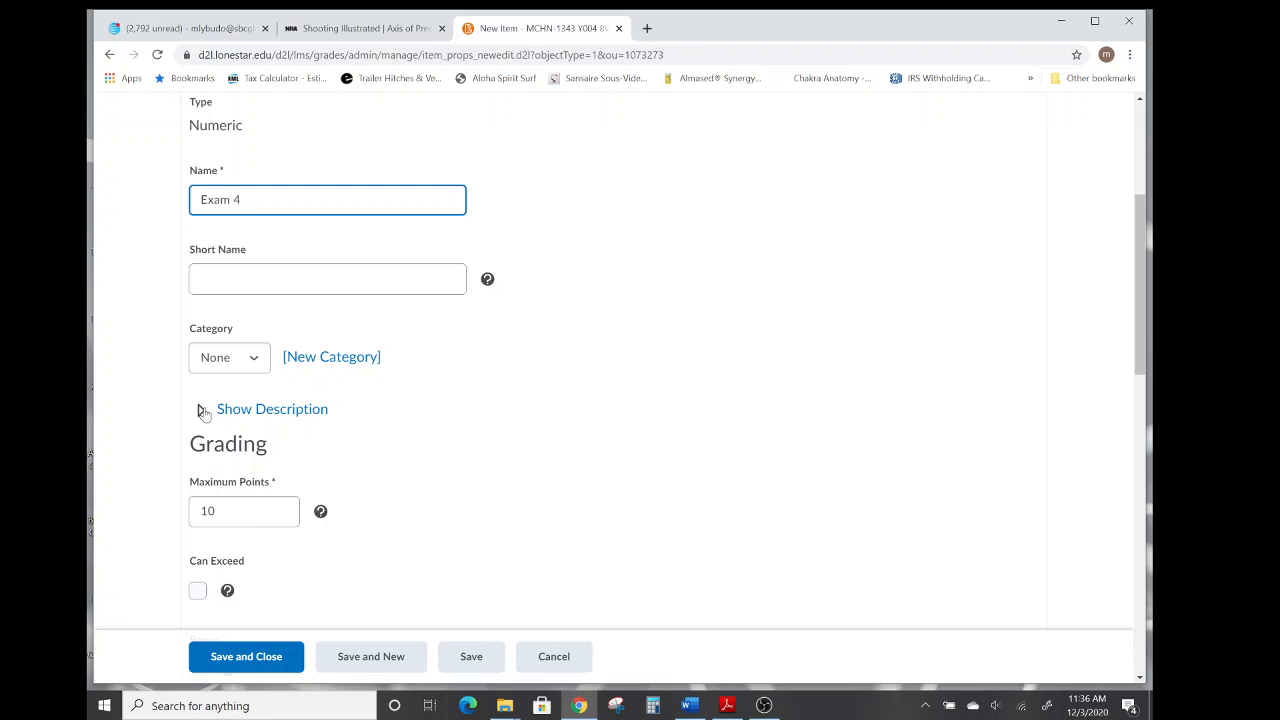
left_click(258, 362)
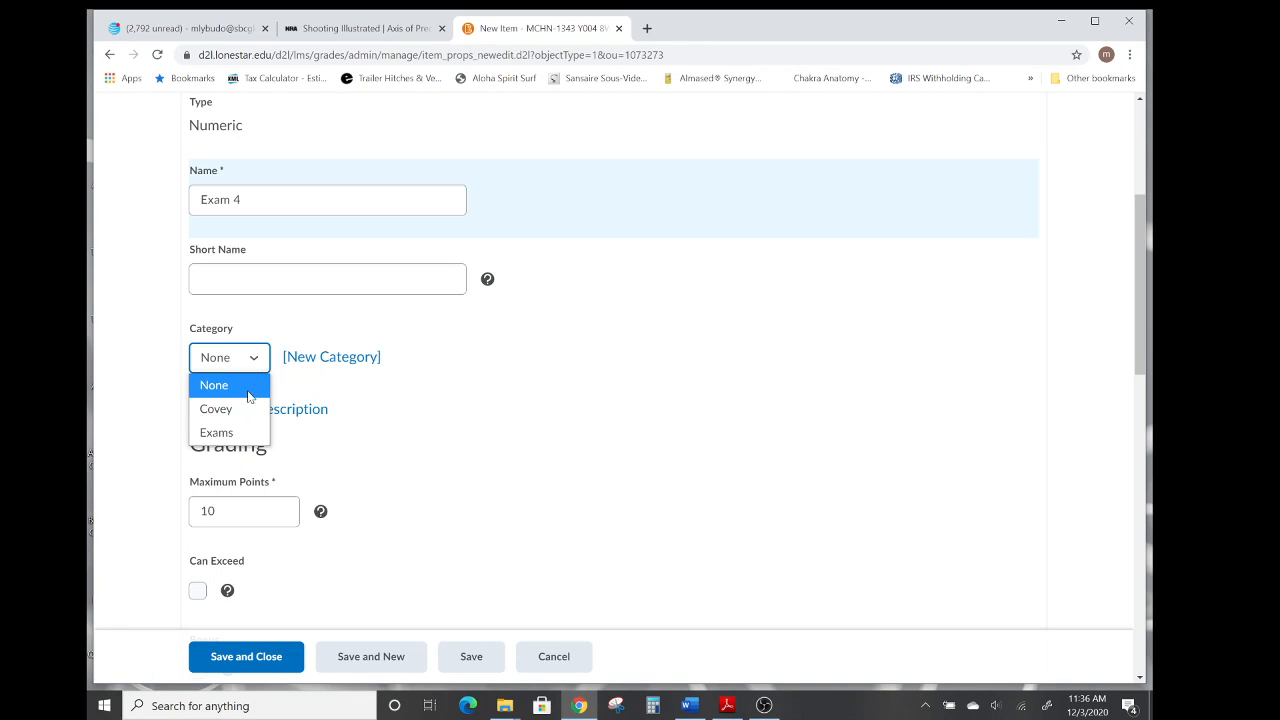
left_click(238, 432)
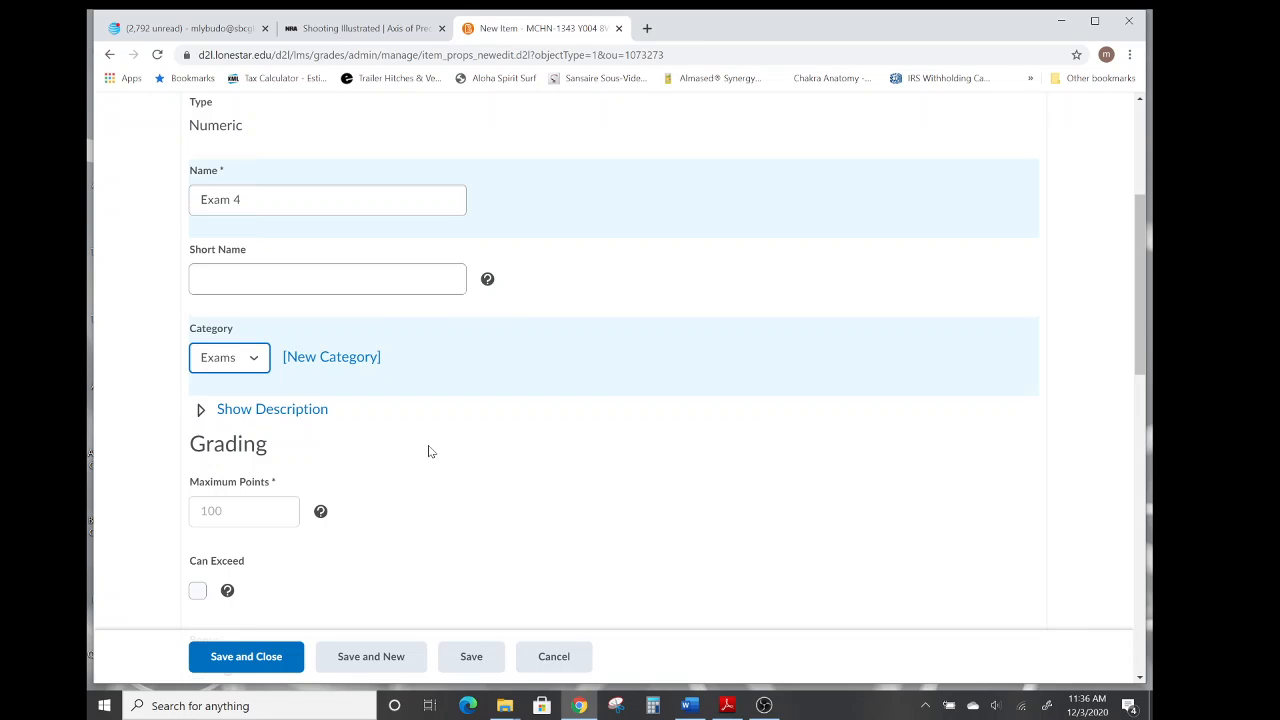
scroll(428, 447, "down", 4)
scroll(428, 452, "down", 3)
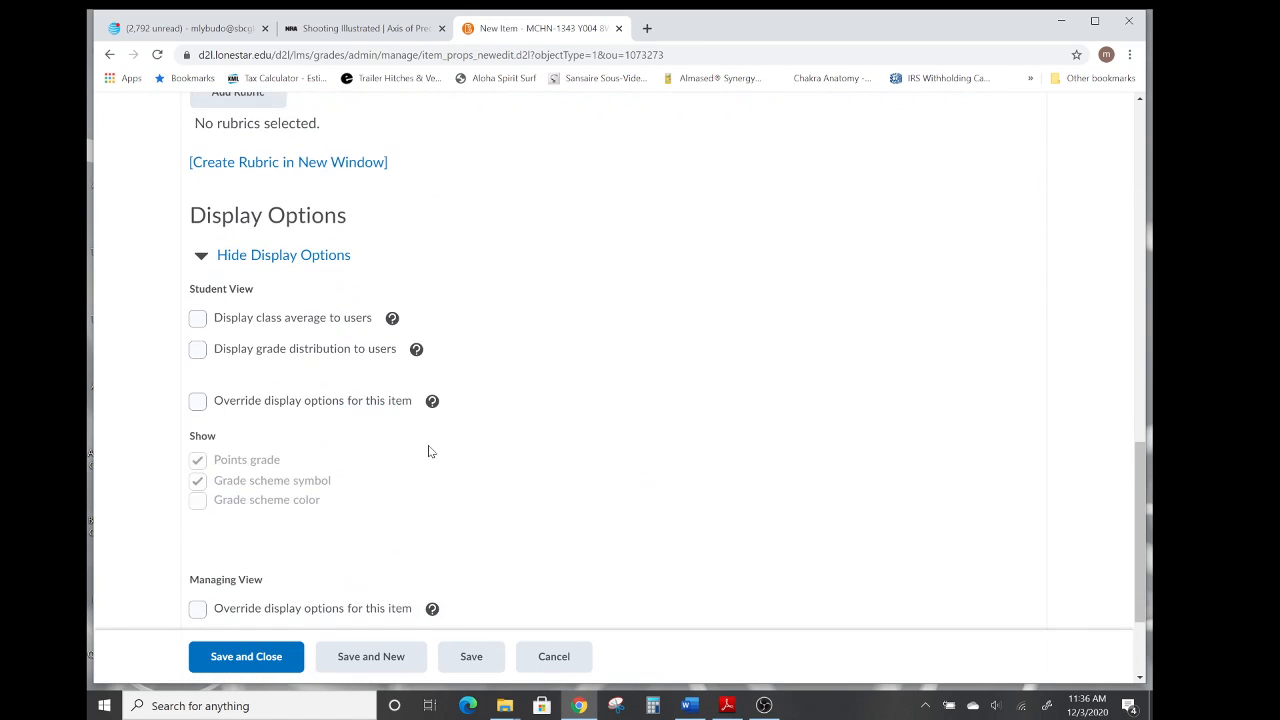
scroll(428, 452, "down", 2)
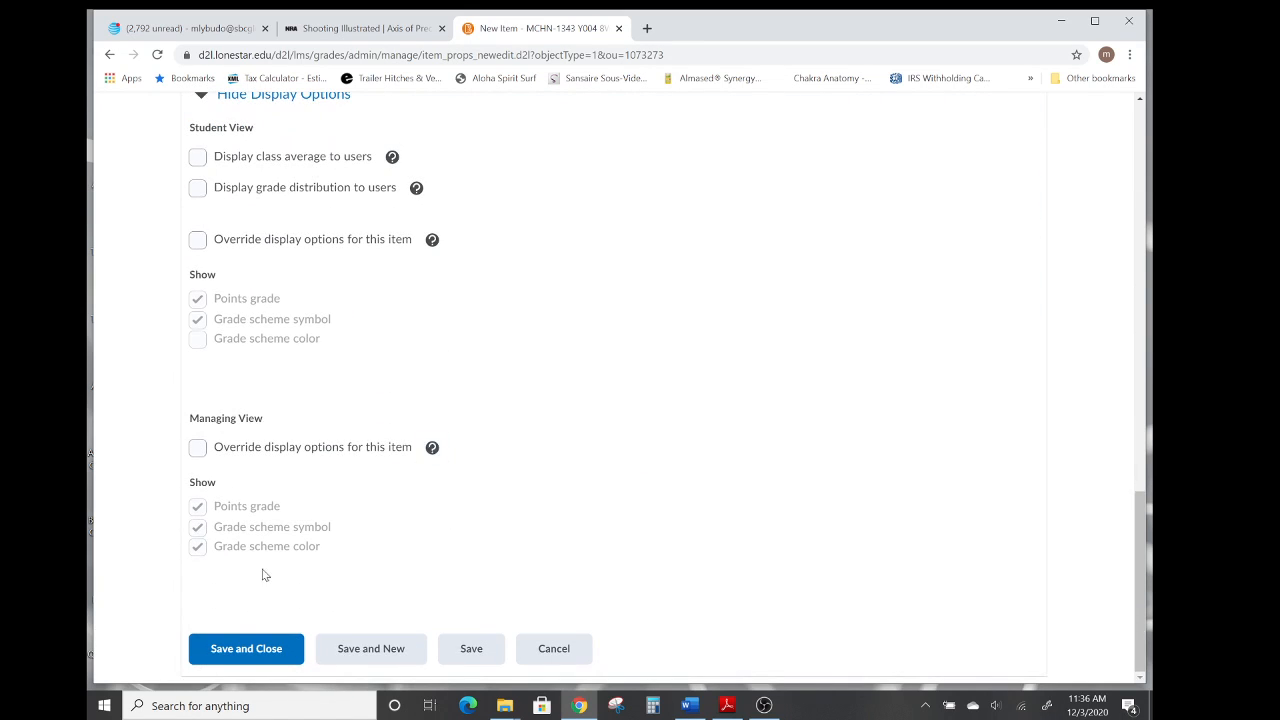
left_click(233, 649)
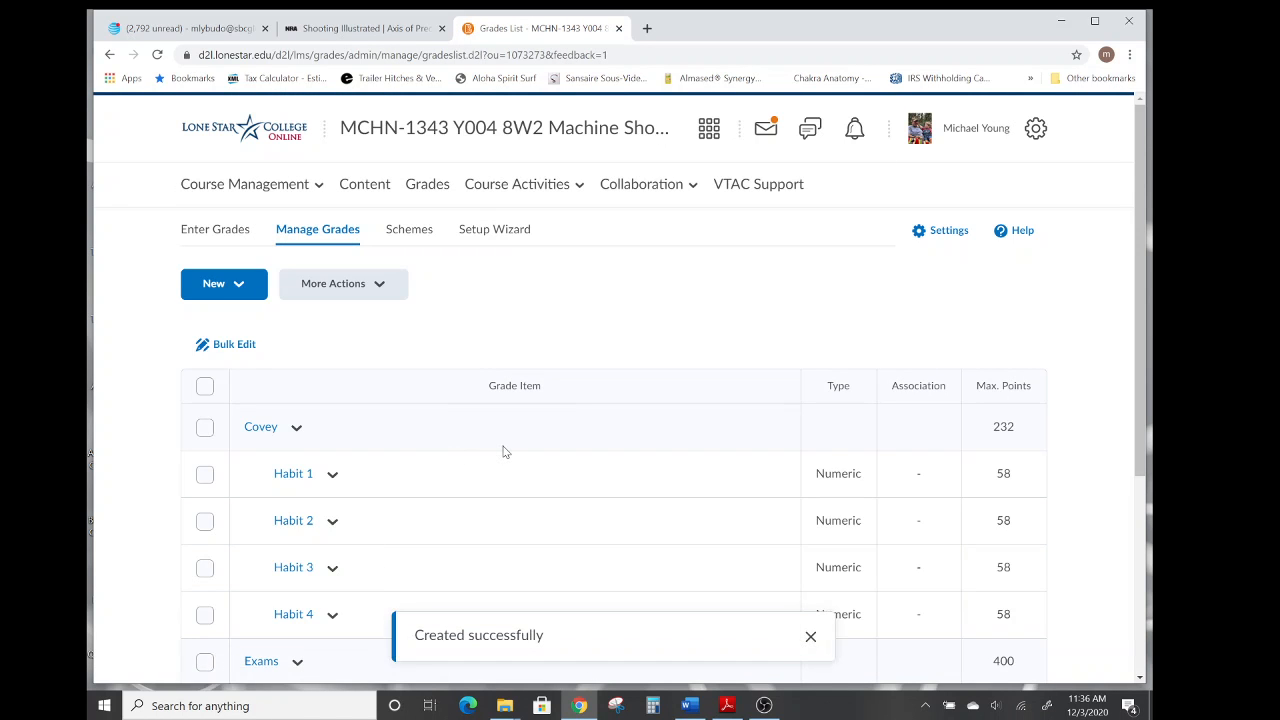
scroll(503, 452, "down", 3)
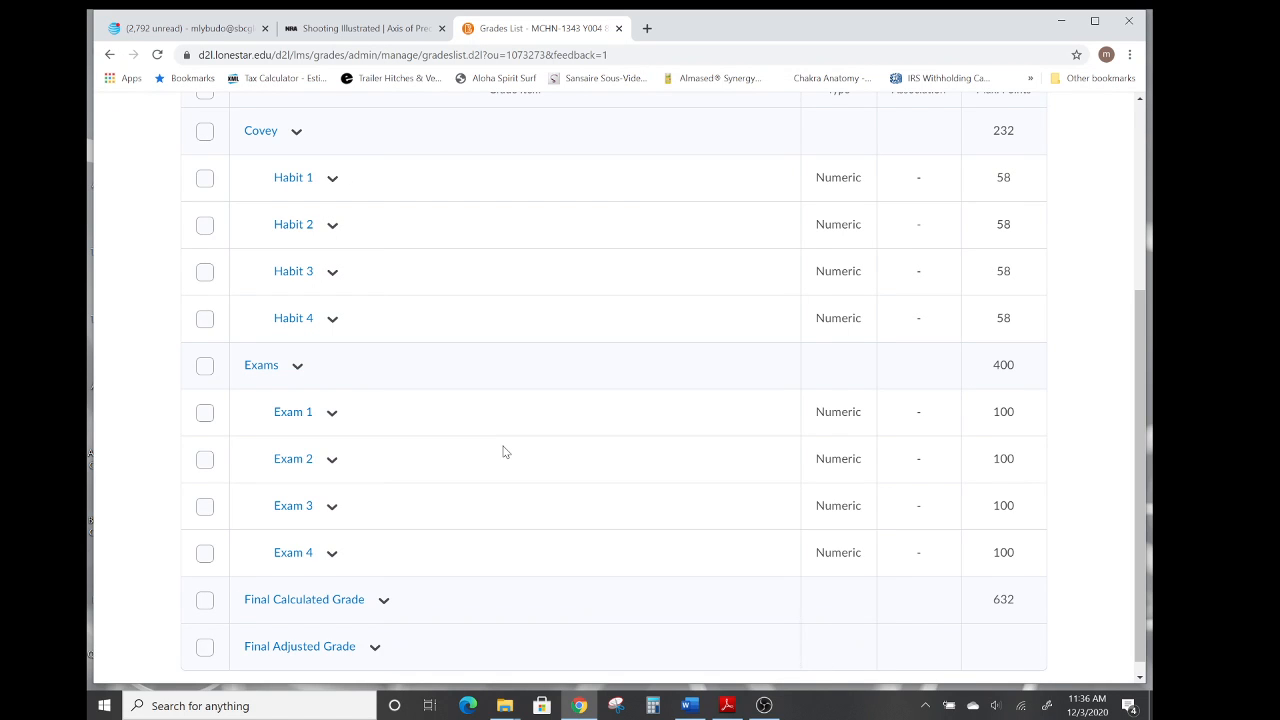
scroll(503, 452, "up", 3)
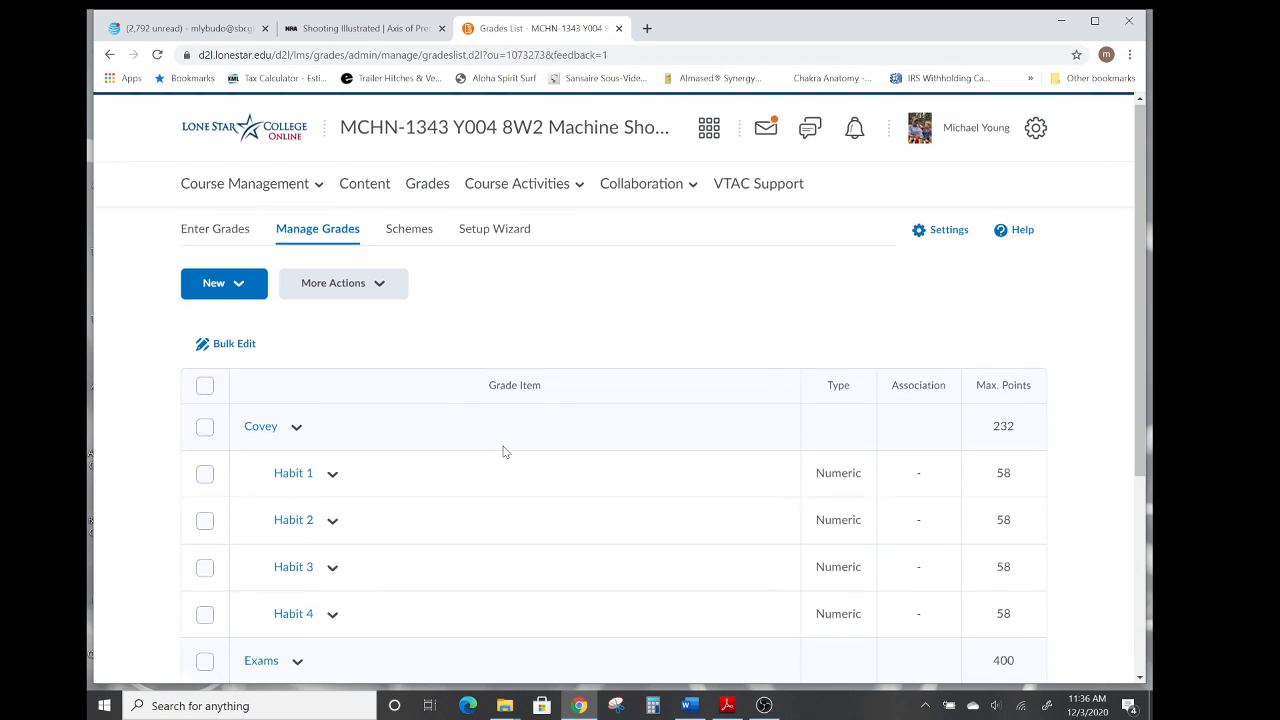
Create a new grade category named Final Exam.
left_click(240, 288)
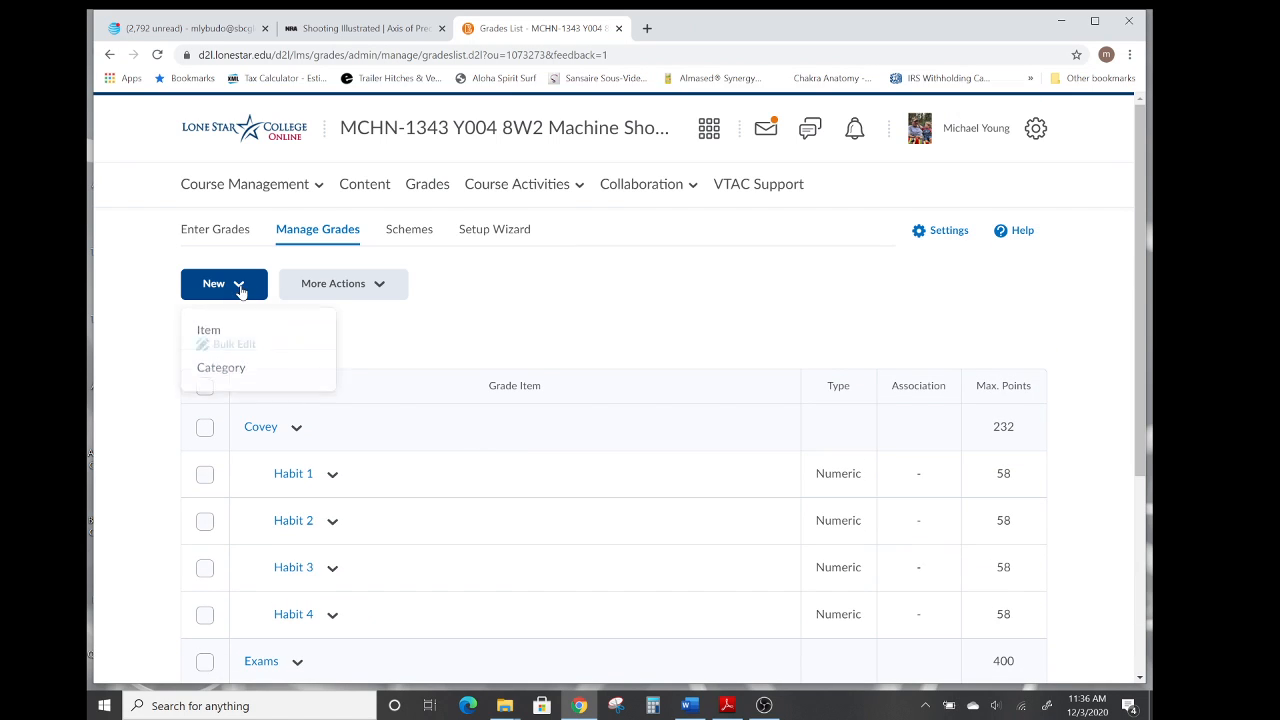
left_click(222, 371)
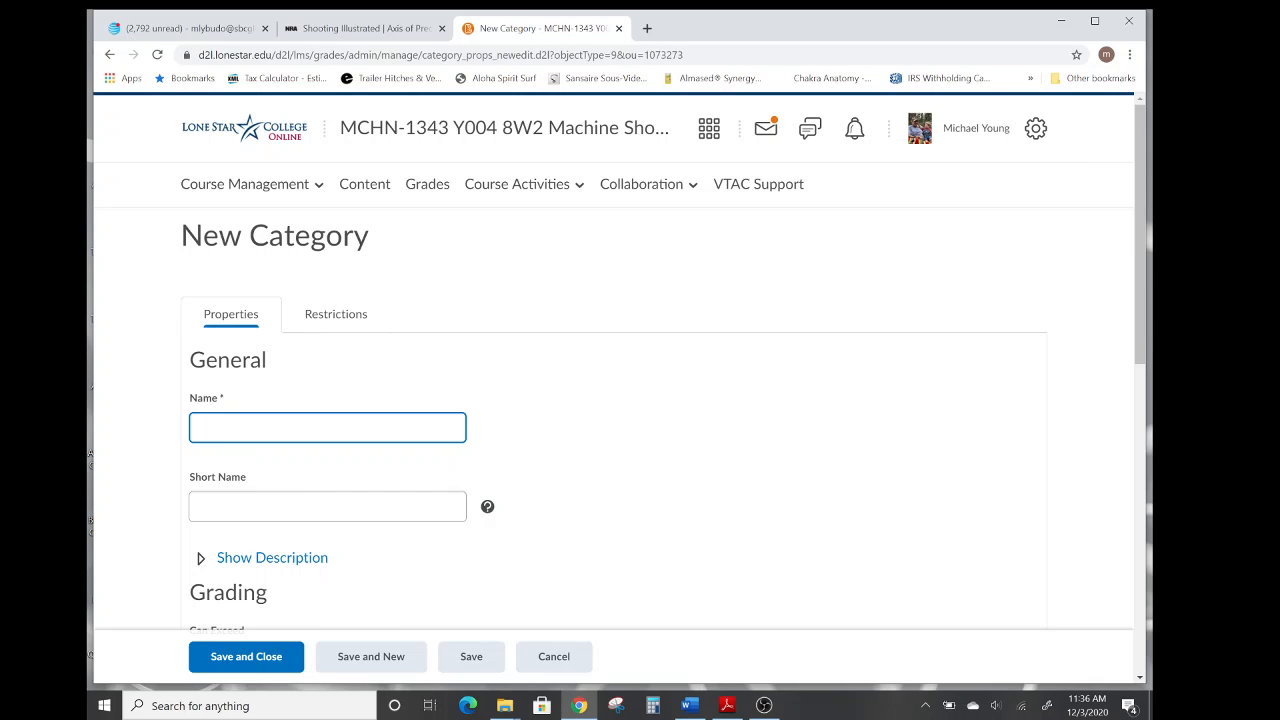
type("Fib")
key("BackSpace")
type("nal Exam")
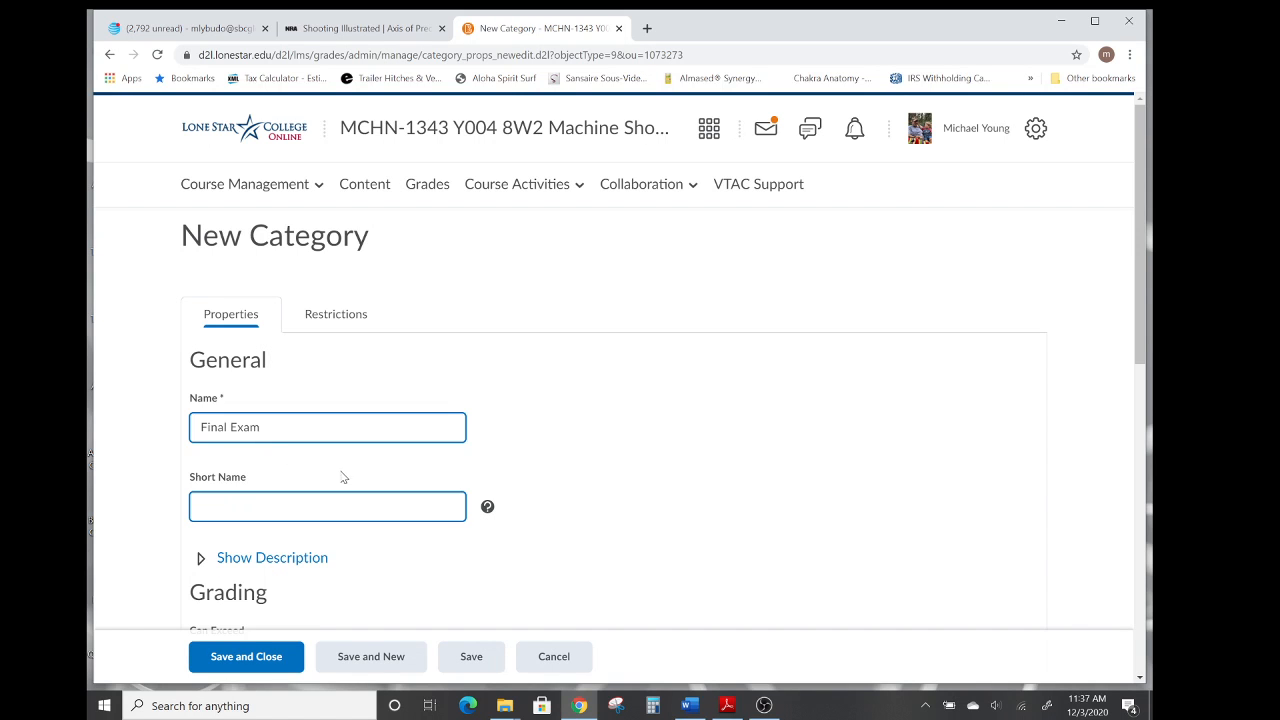
Enable distributing points across all items at 800 points per item, then save and close the category.
scroll(545, 458, "down", 2)
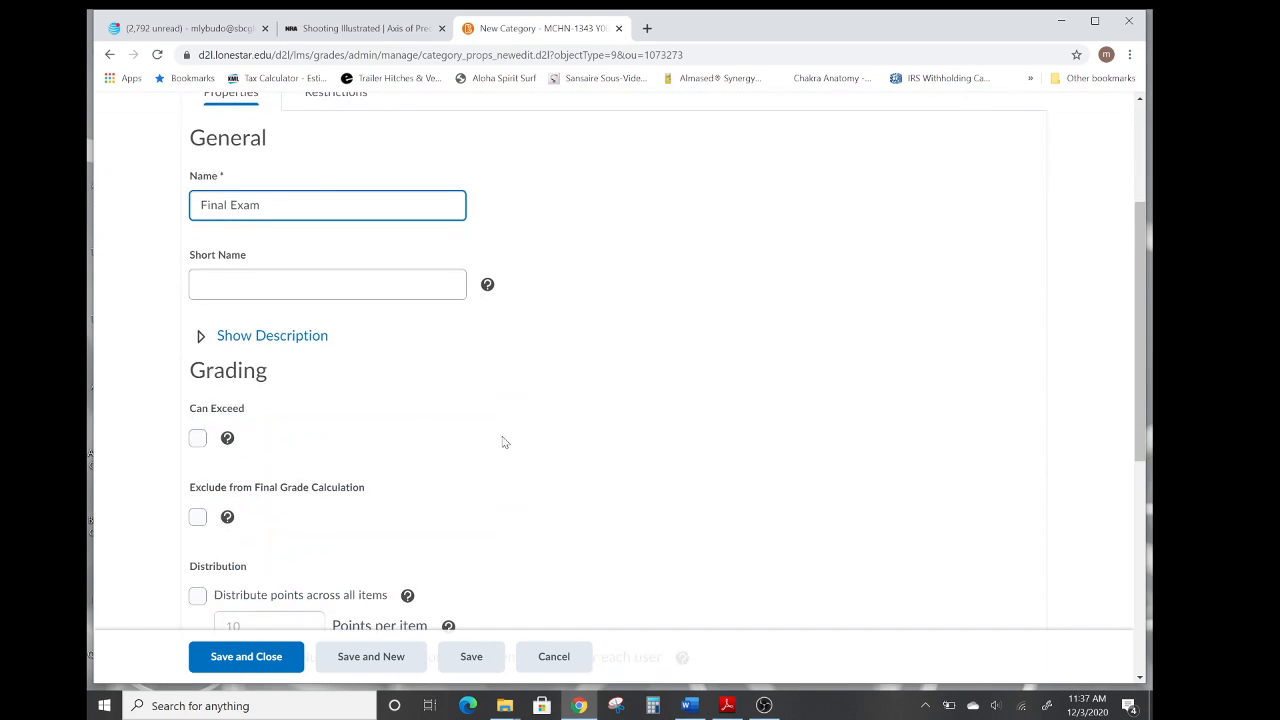
scroll(577, 389, "down", 1)
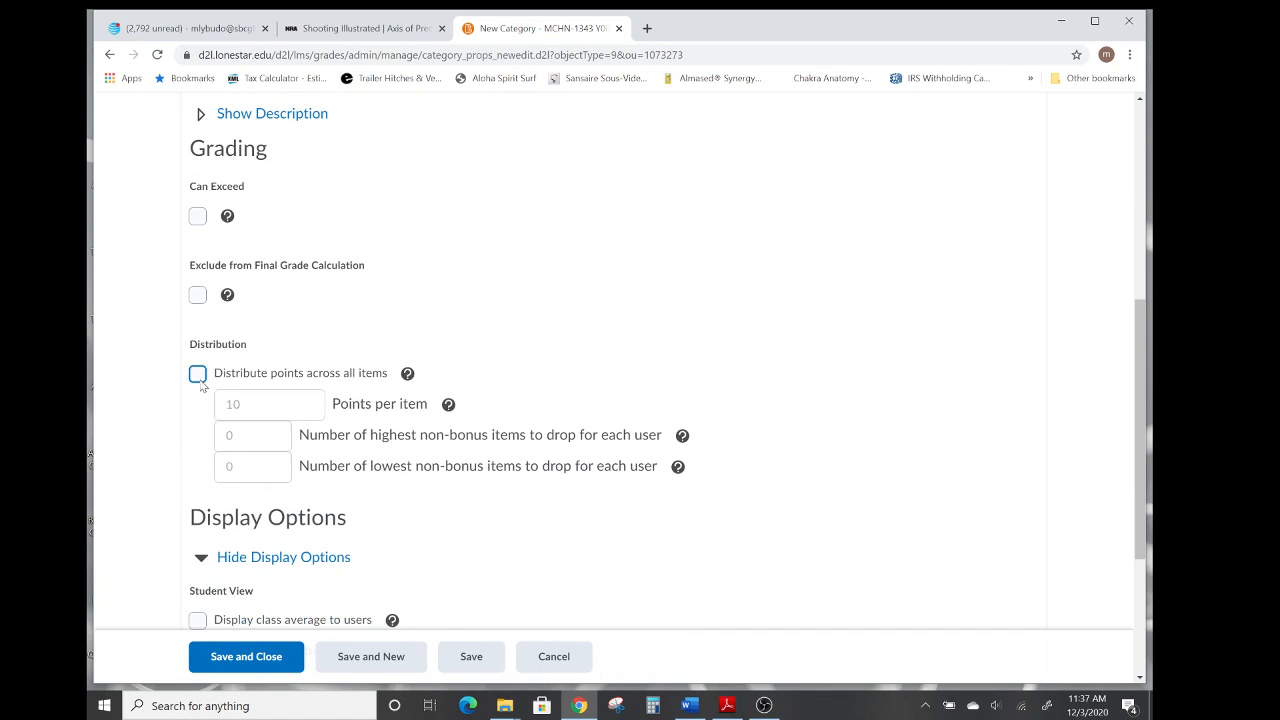
left_click(200, 375)
left_click_drag(241, 404, 226, 404)
type("800")
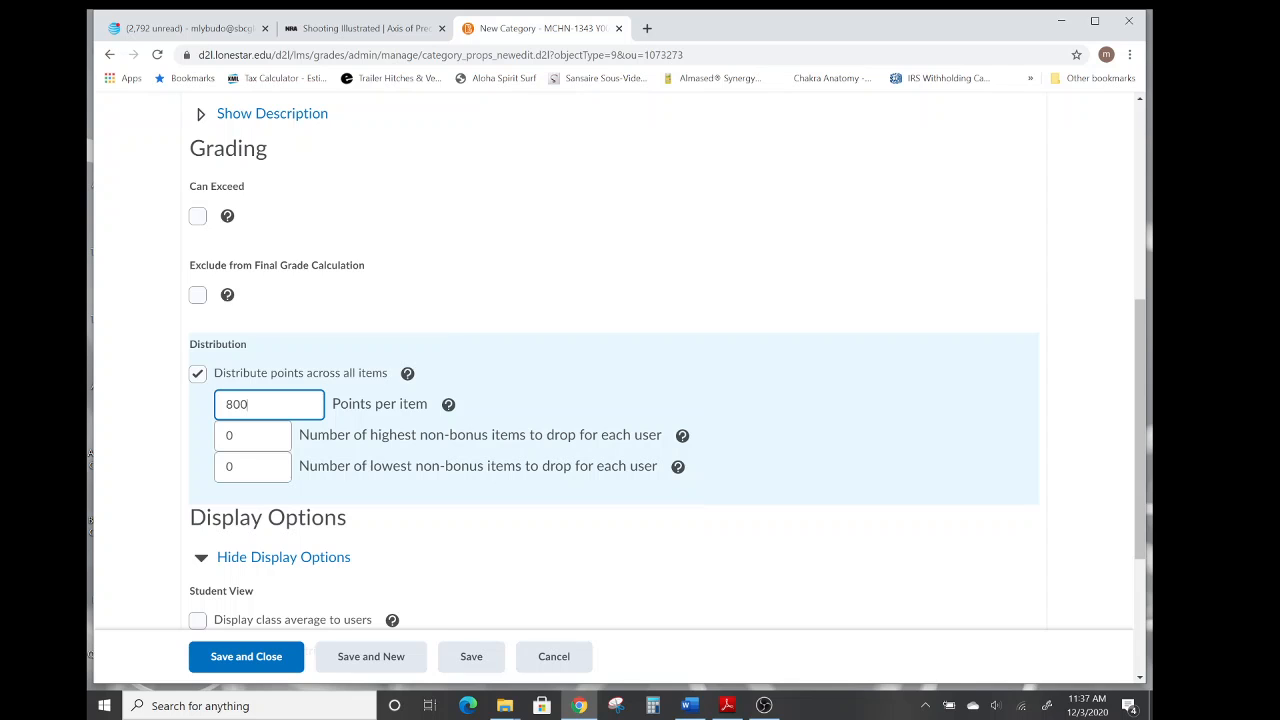
scroll(561, 330, "down", 2)
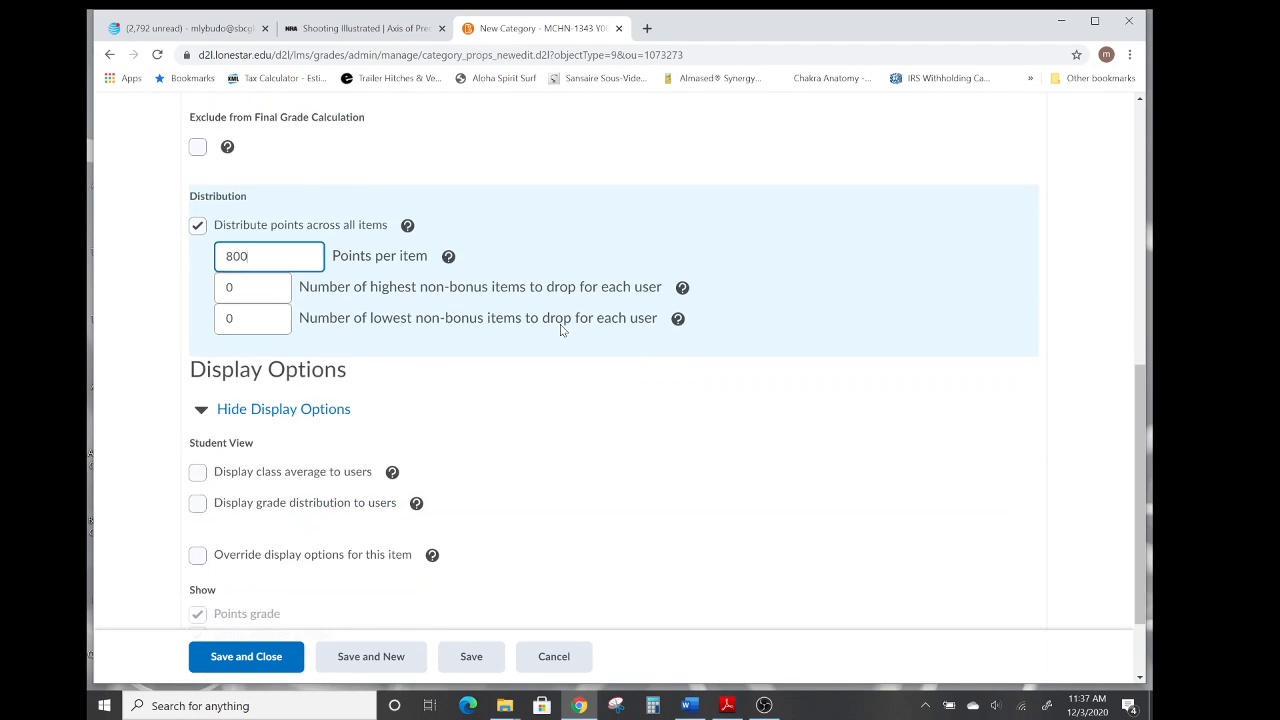
scroll(561, 330, "down", 1)
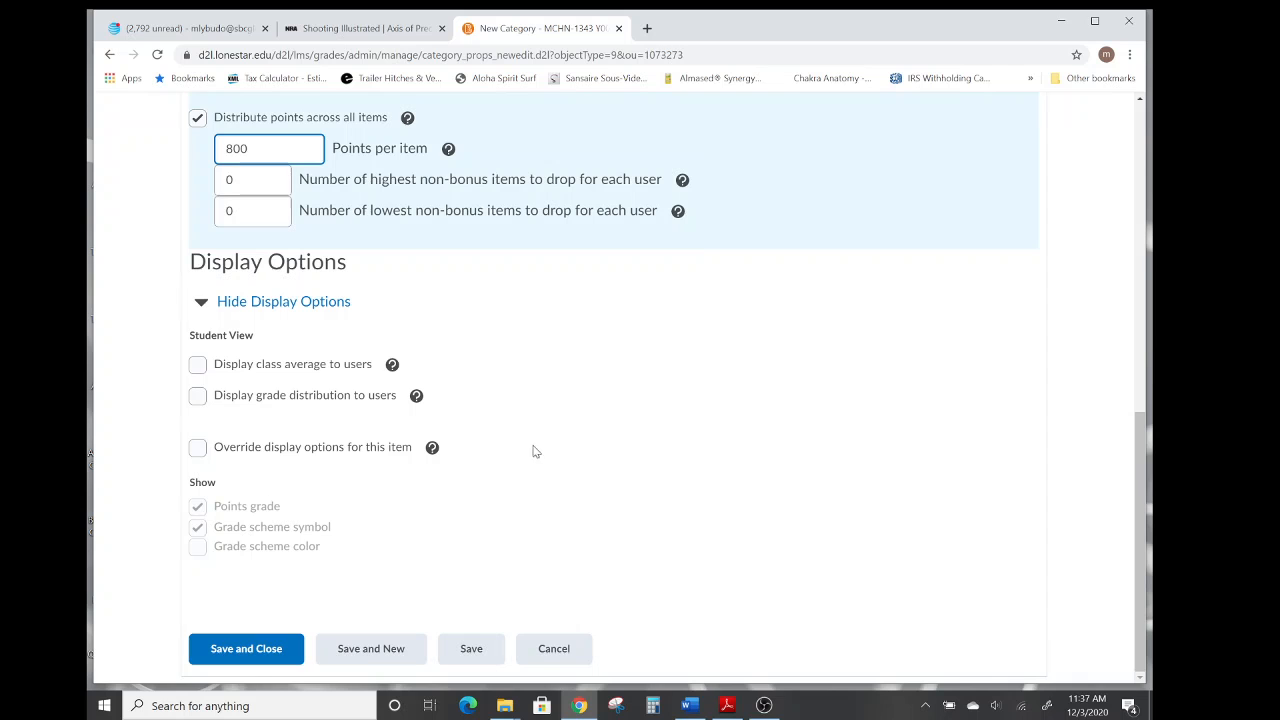
left_click(245, 650)
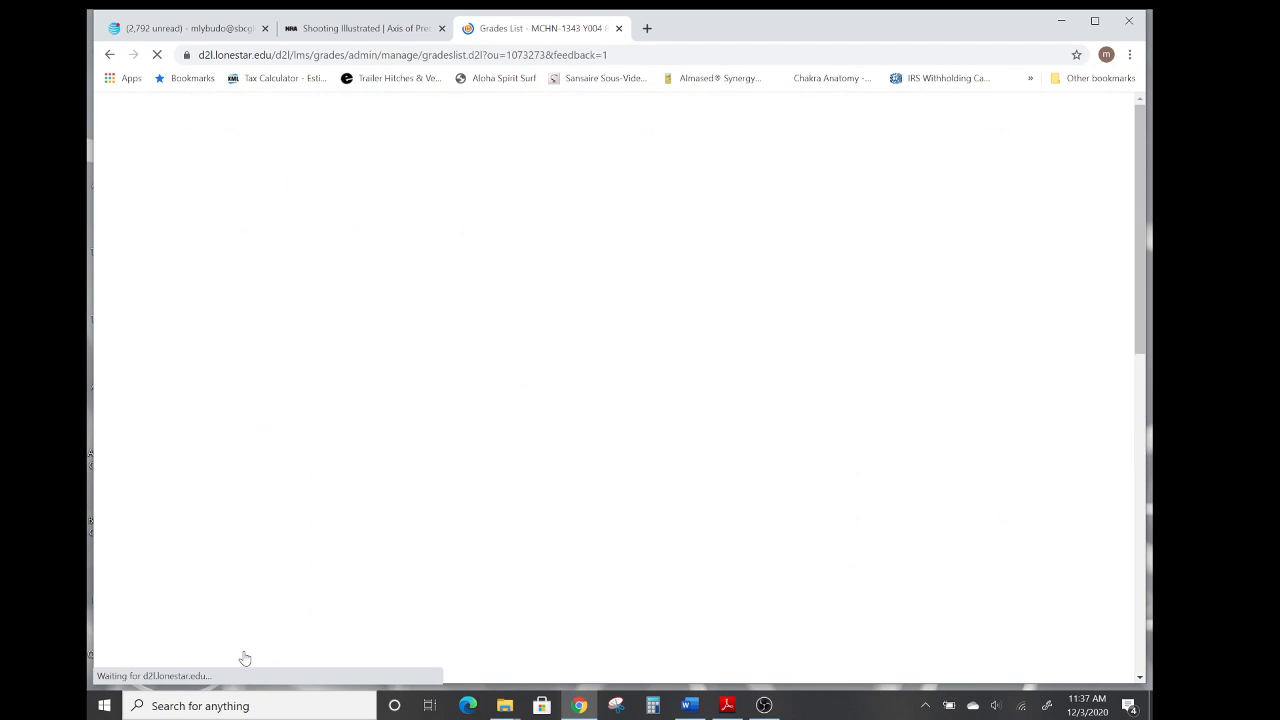
Examine the grade list and tick the Final Exam category's row.
scroll(571, 437, "down", 2)
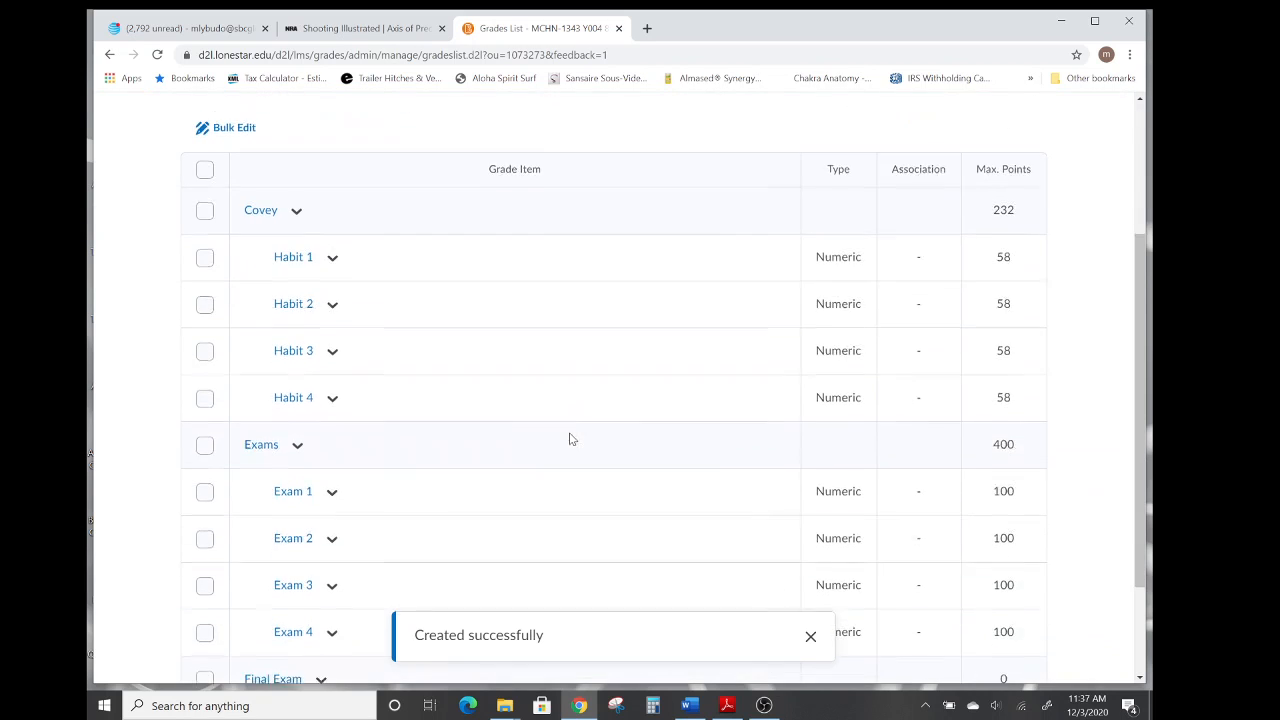
scroll(571, 439, "down", 2)
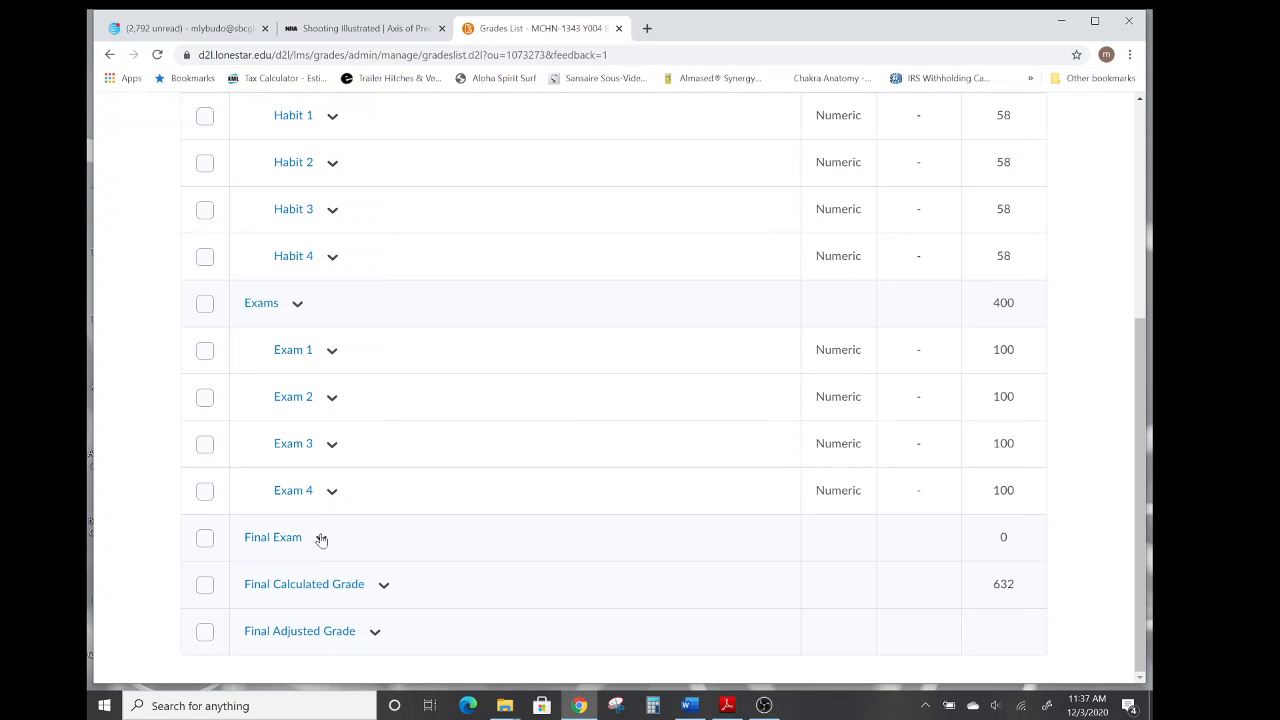
left_click(204, 538)
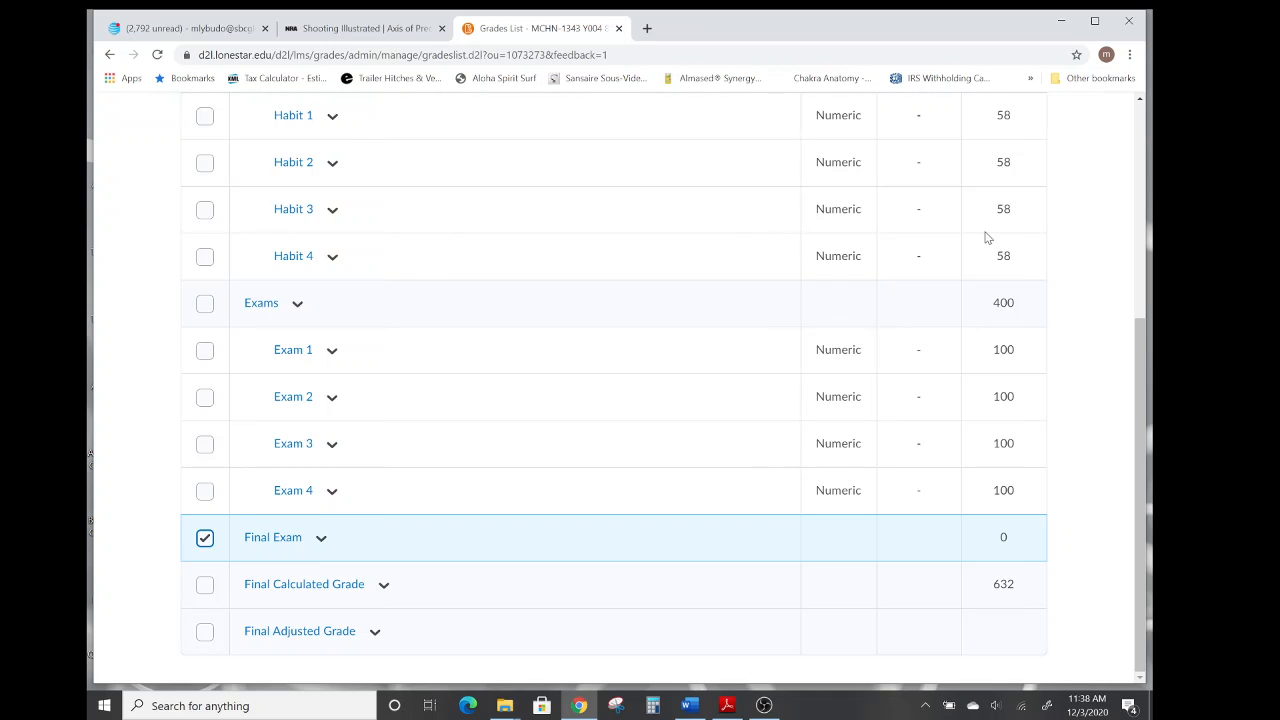
scroll(1068, 260, "up", 3)
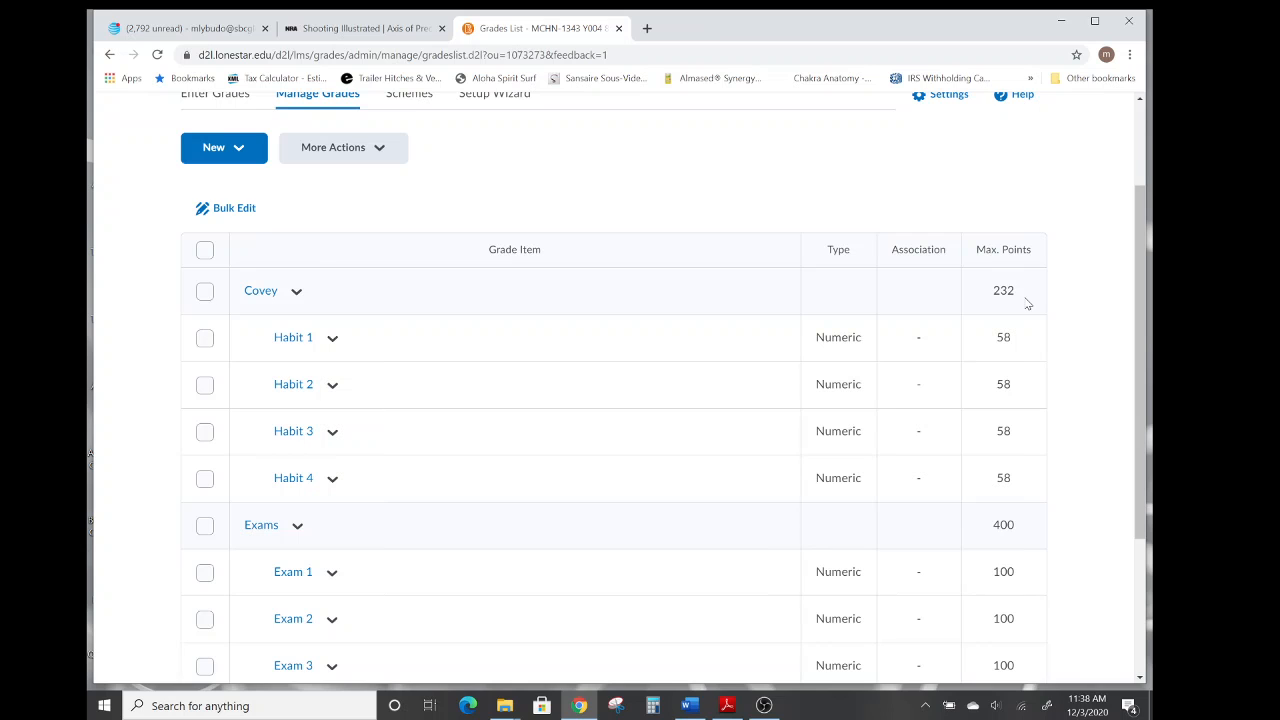
scroll(1086, 309, "down", 3)
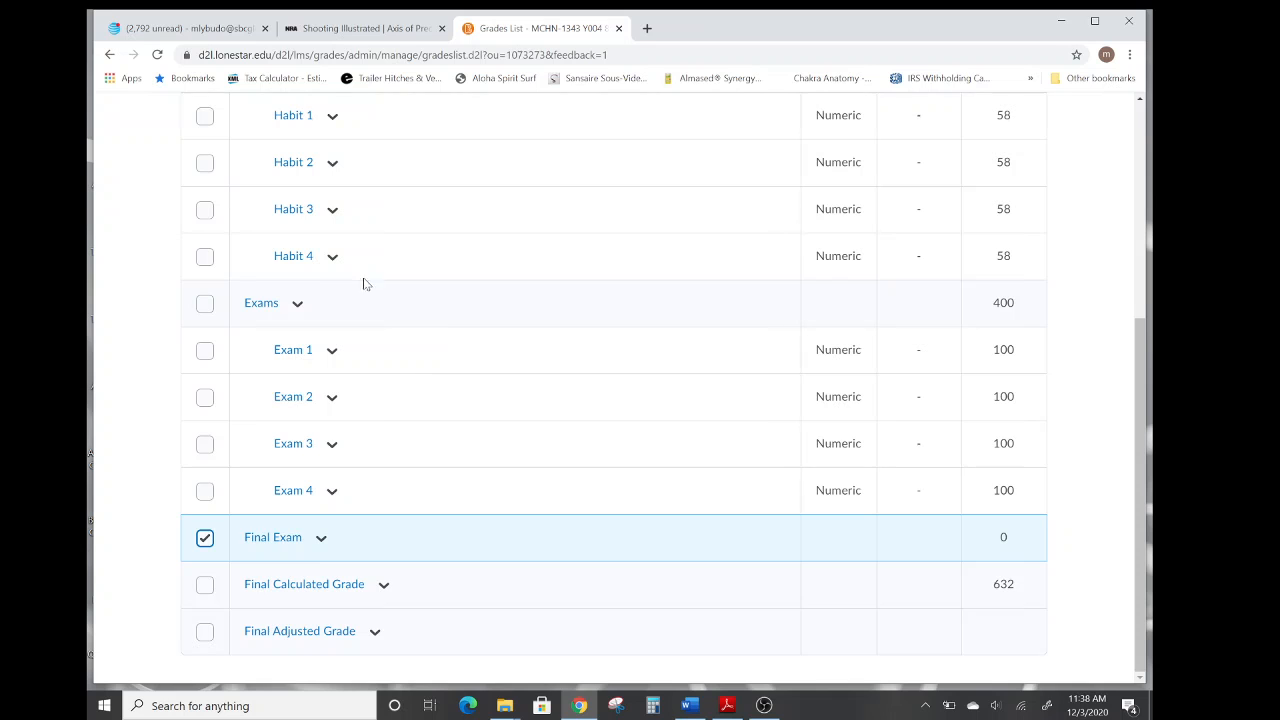
scroll(414, 291, "up", 4)
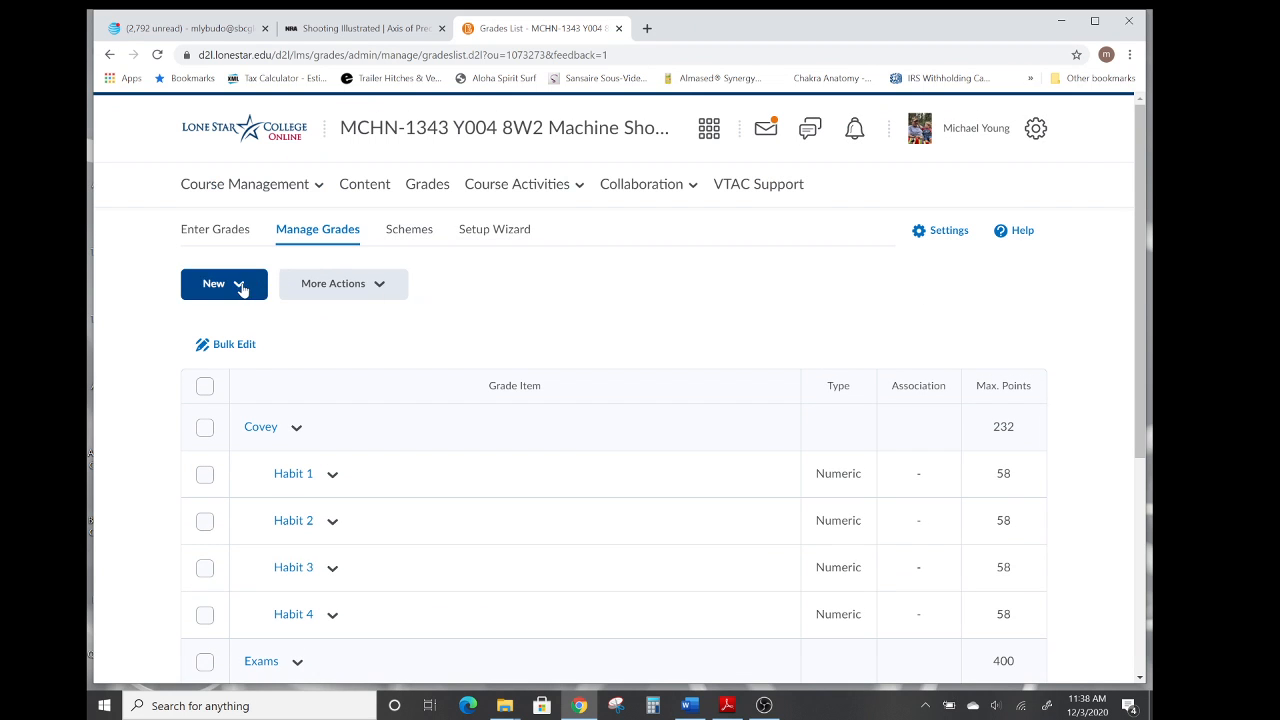
Start a new numeric grade item named Final Exam.
left_click(238, 286)
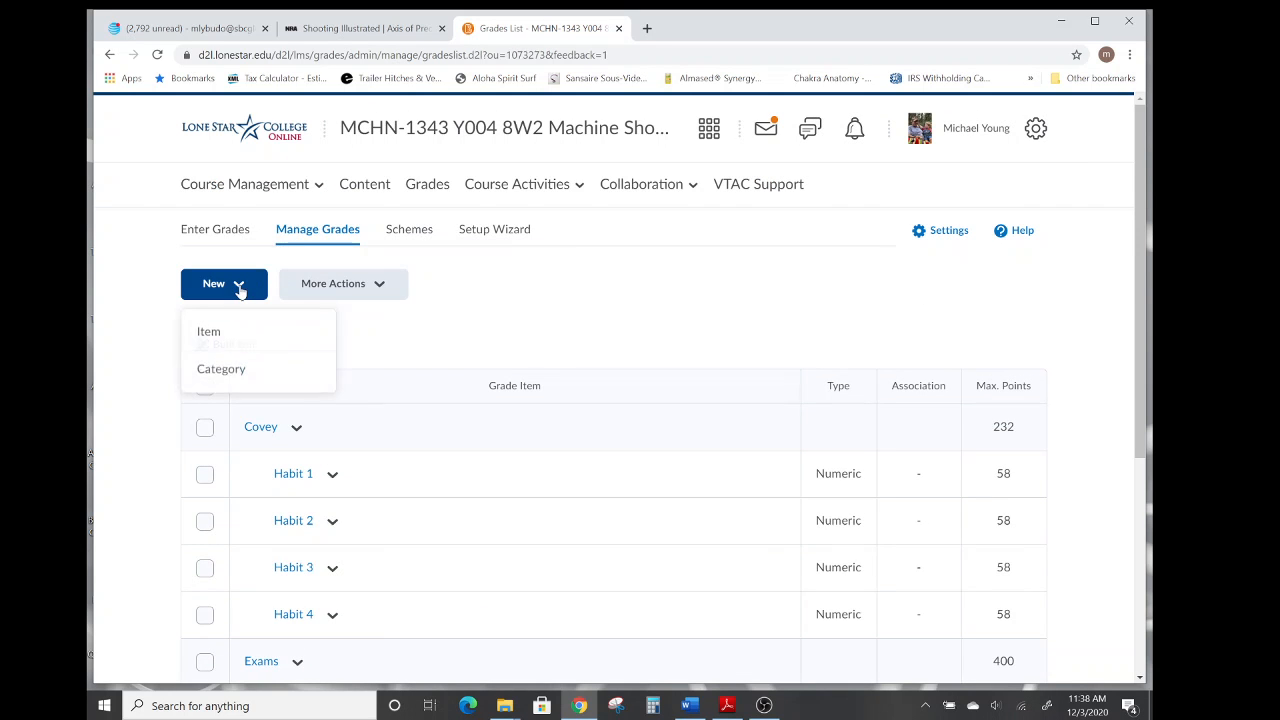
left_click(212, 332)
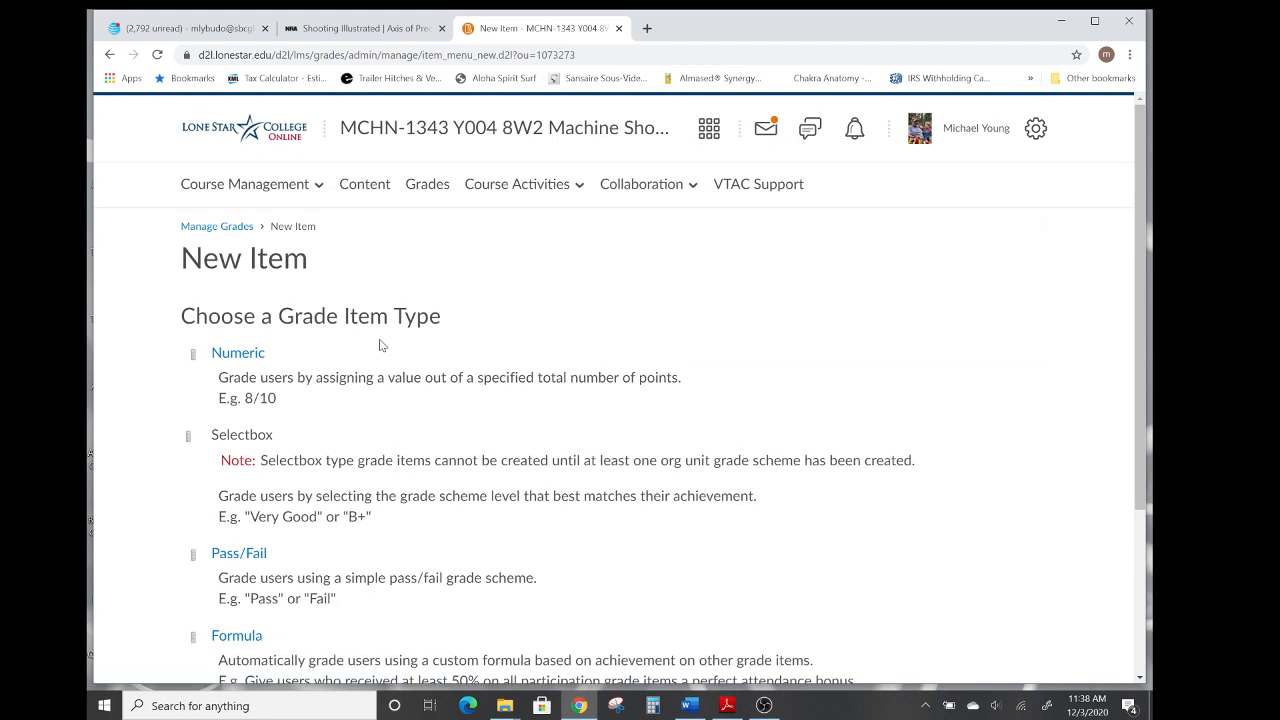
left_click(236, 357)
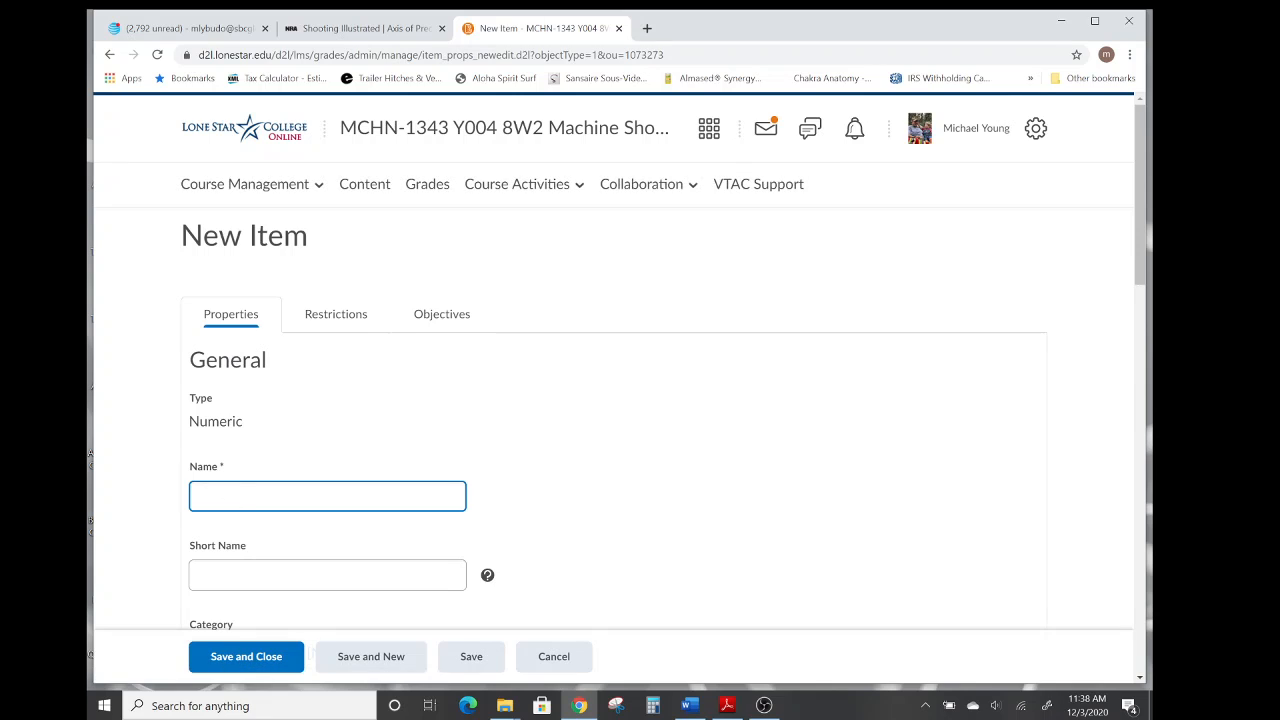
type("Final Exam")
Assign the item to the Final Exam category, then save and close it.
scroll(549, 432, "down", 2)
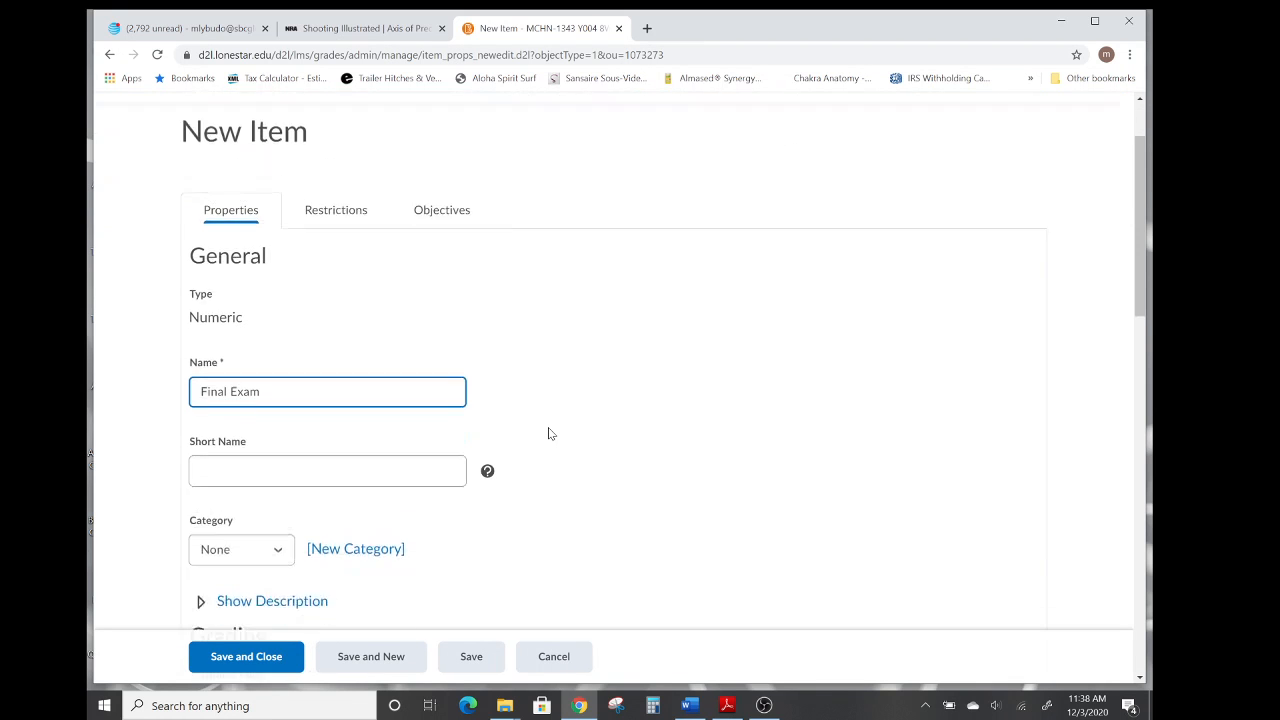
scroll(549, 432, "down", 2)
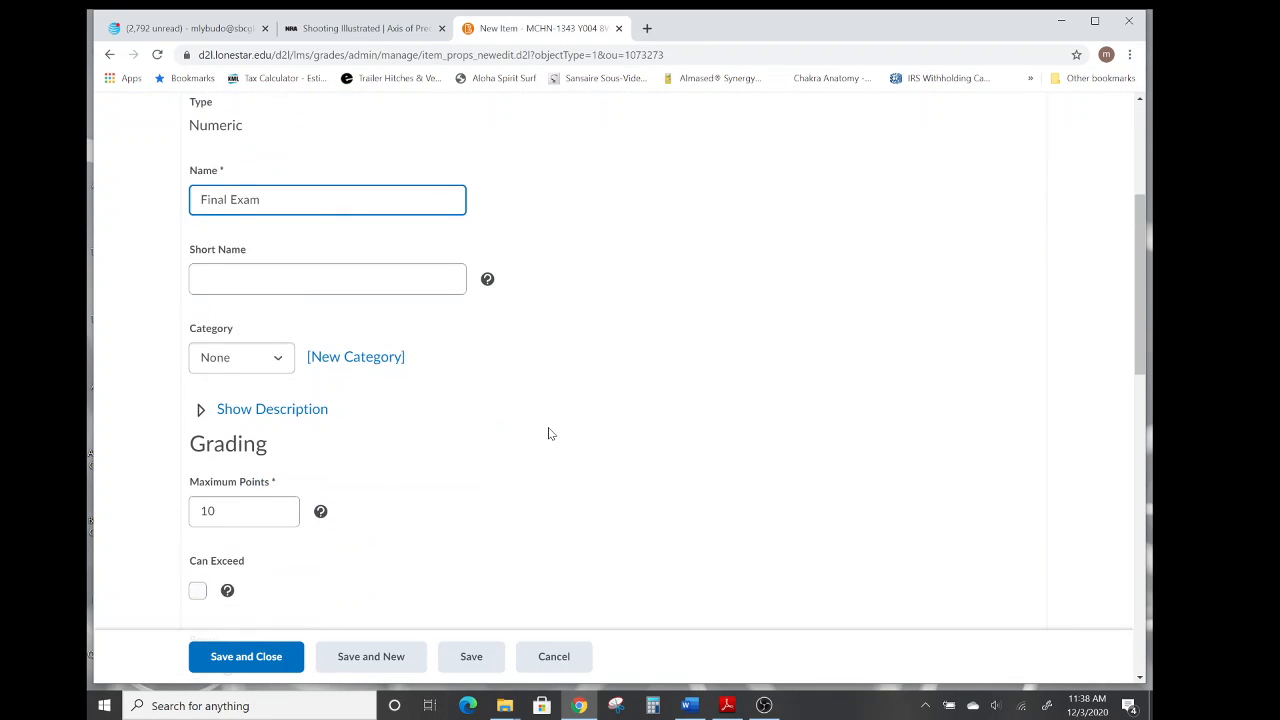
left_click(277, 362)
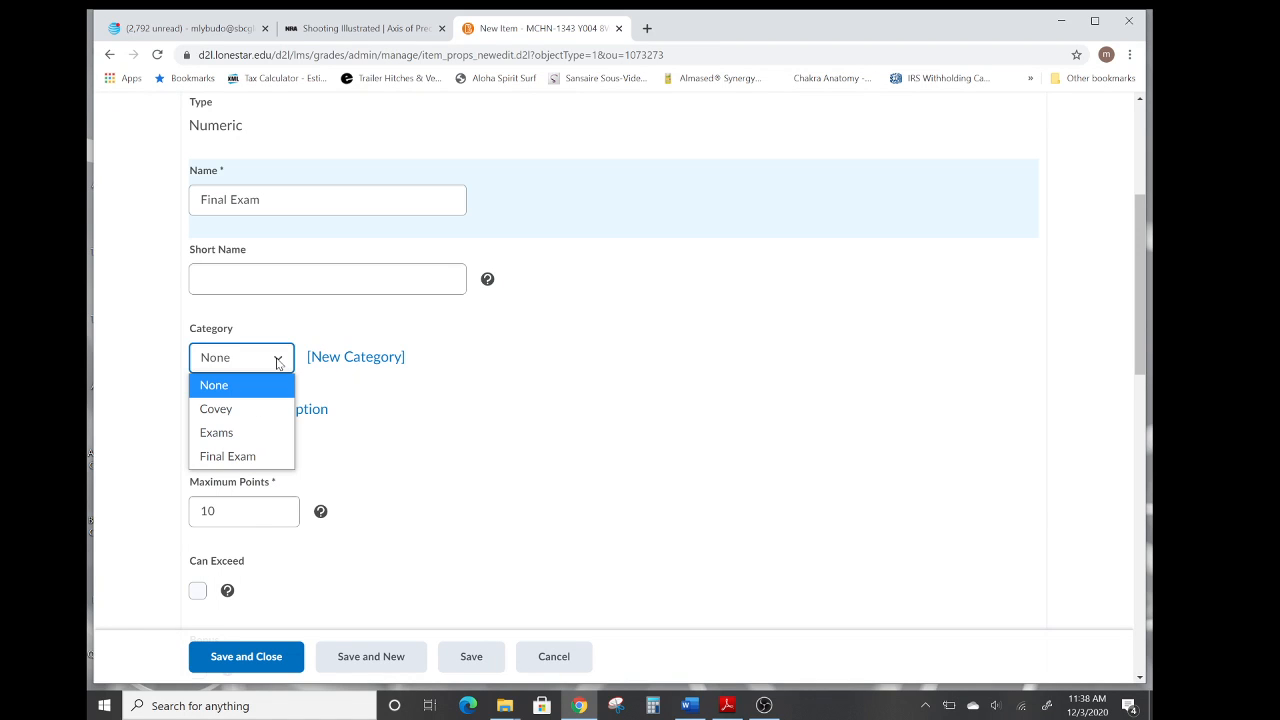
left_click(244, 458)
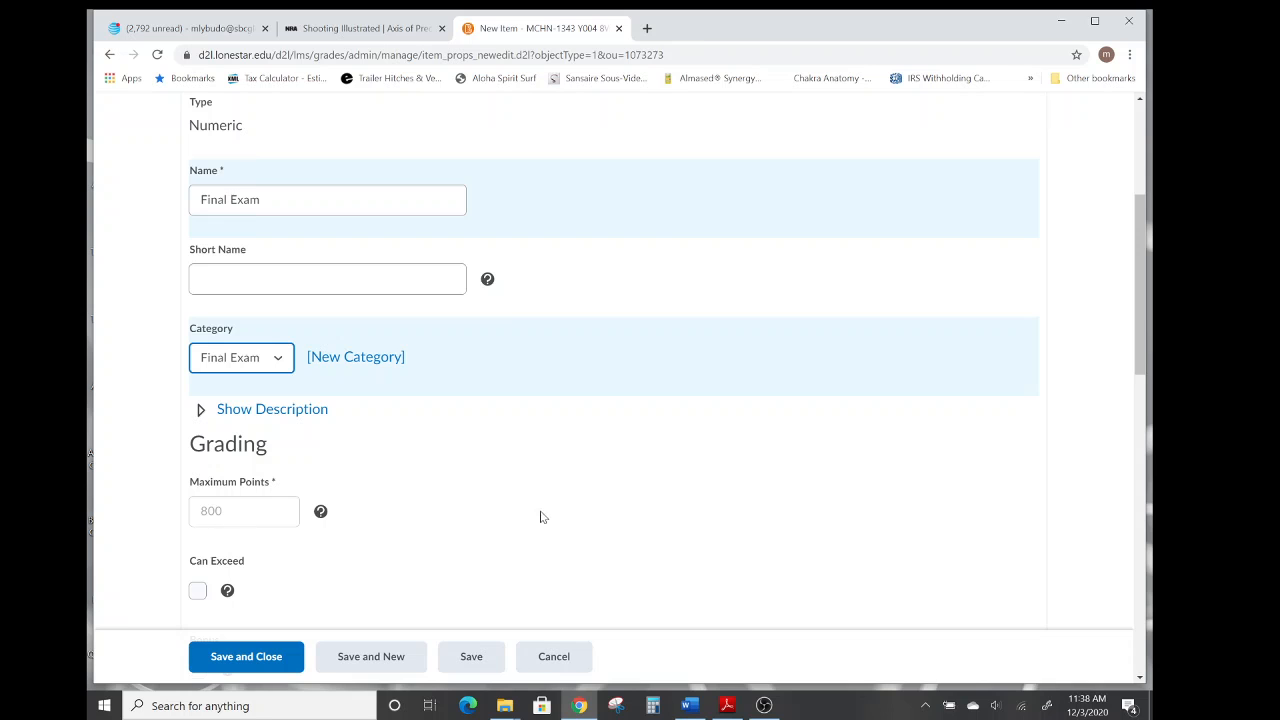
scroll(585, 511, "down", 4)
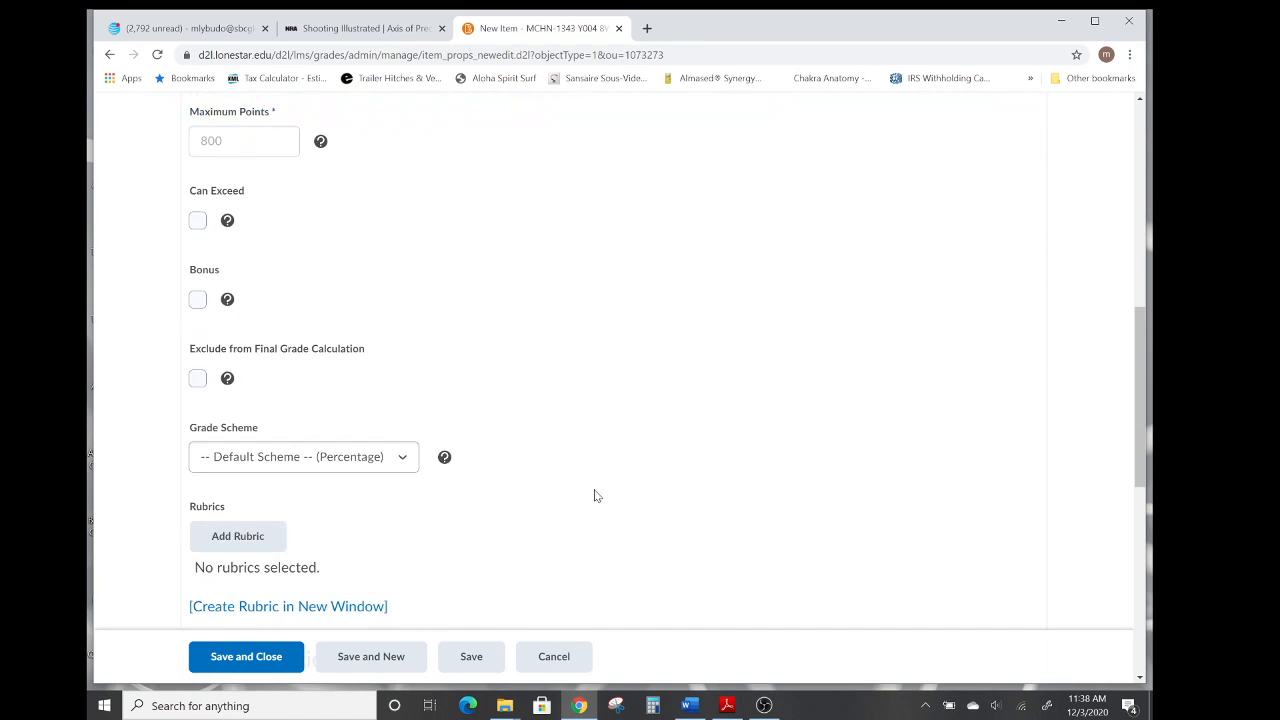
scroll(627, 457, "down", 4)
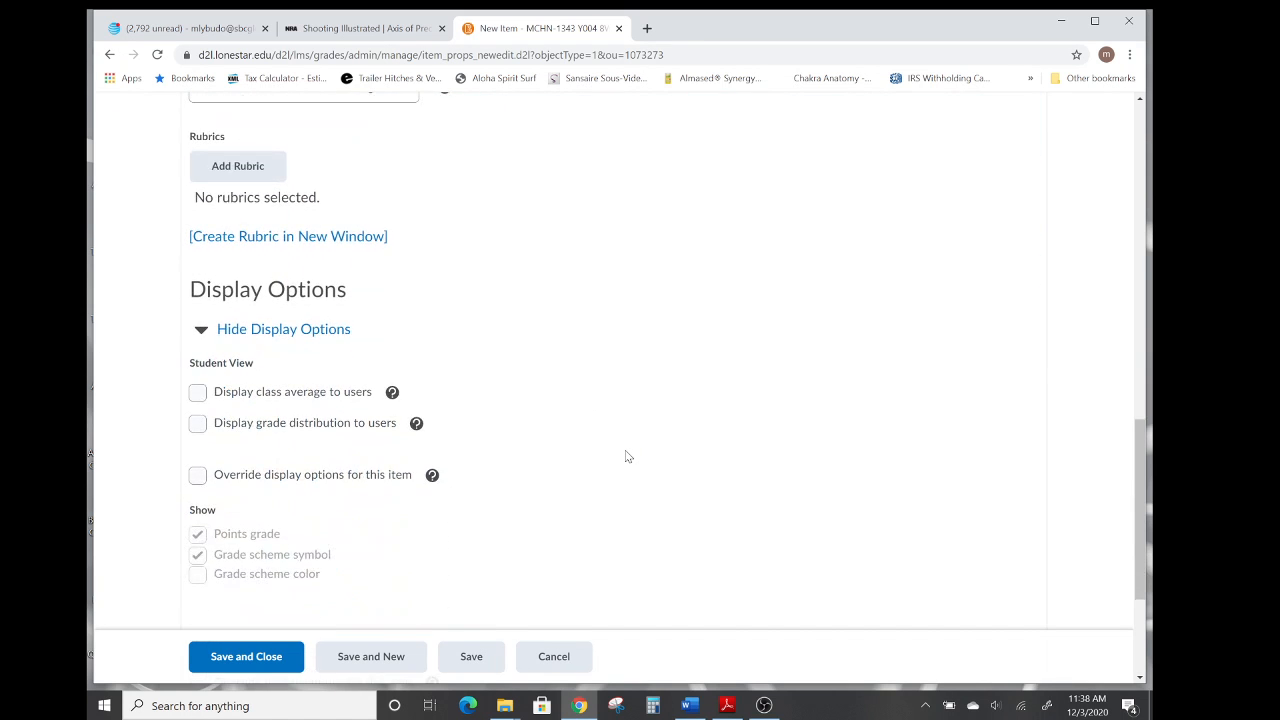
scroll(627, 457, "down", 2)
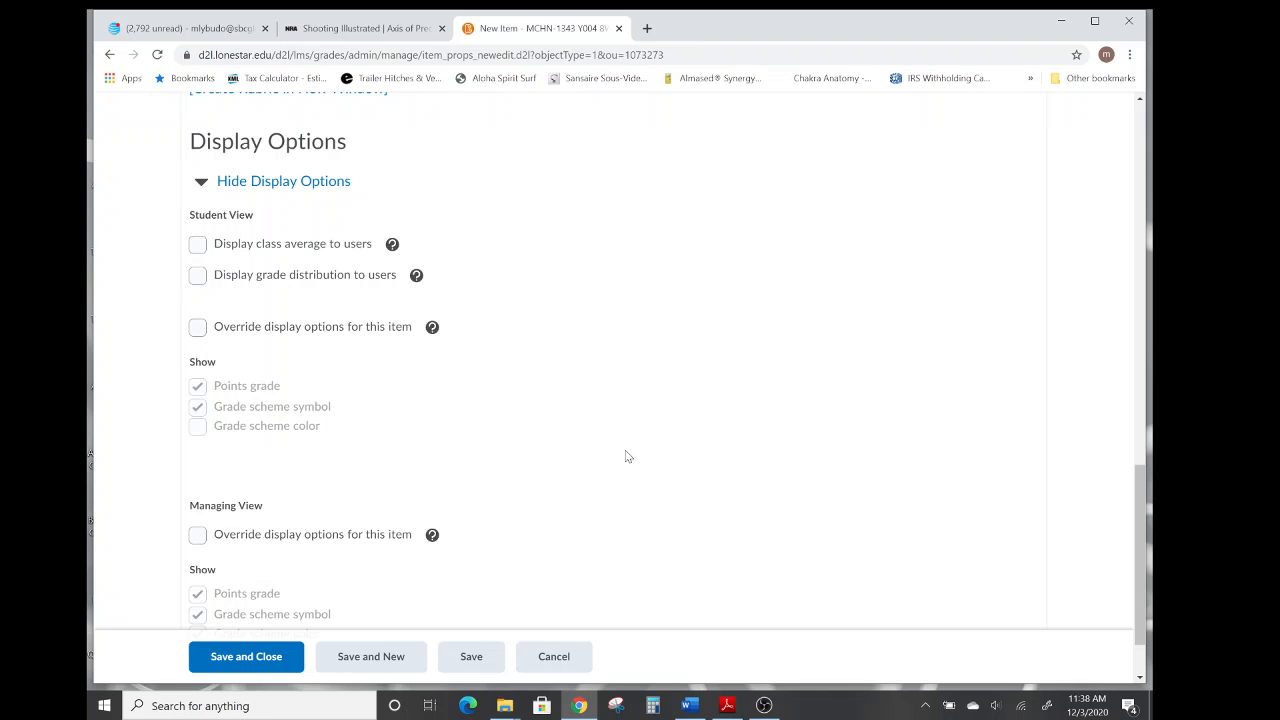
scroll(627, 457, "down", 1)
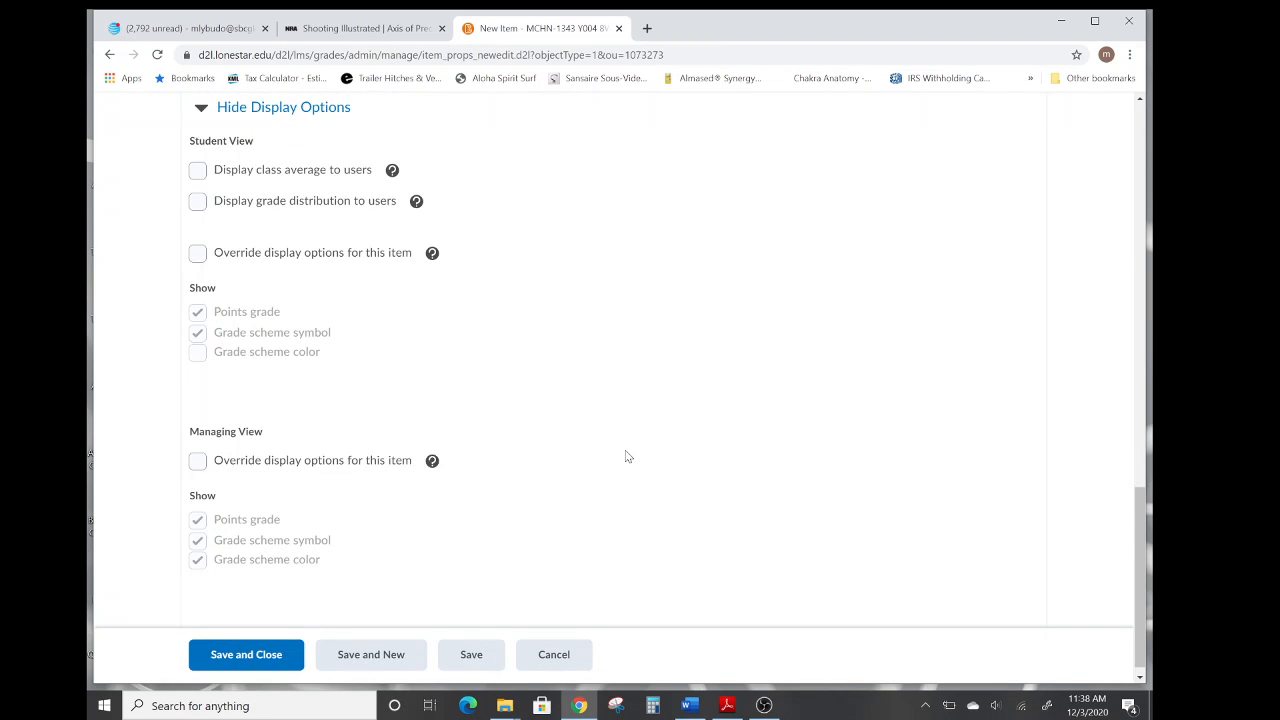
scroll(627, 457, "down", 1)
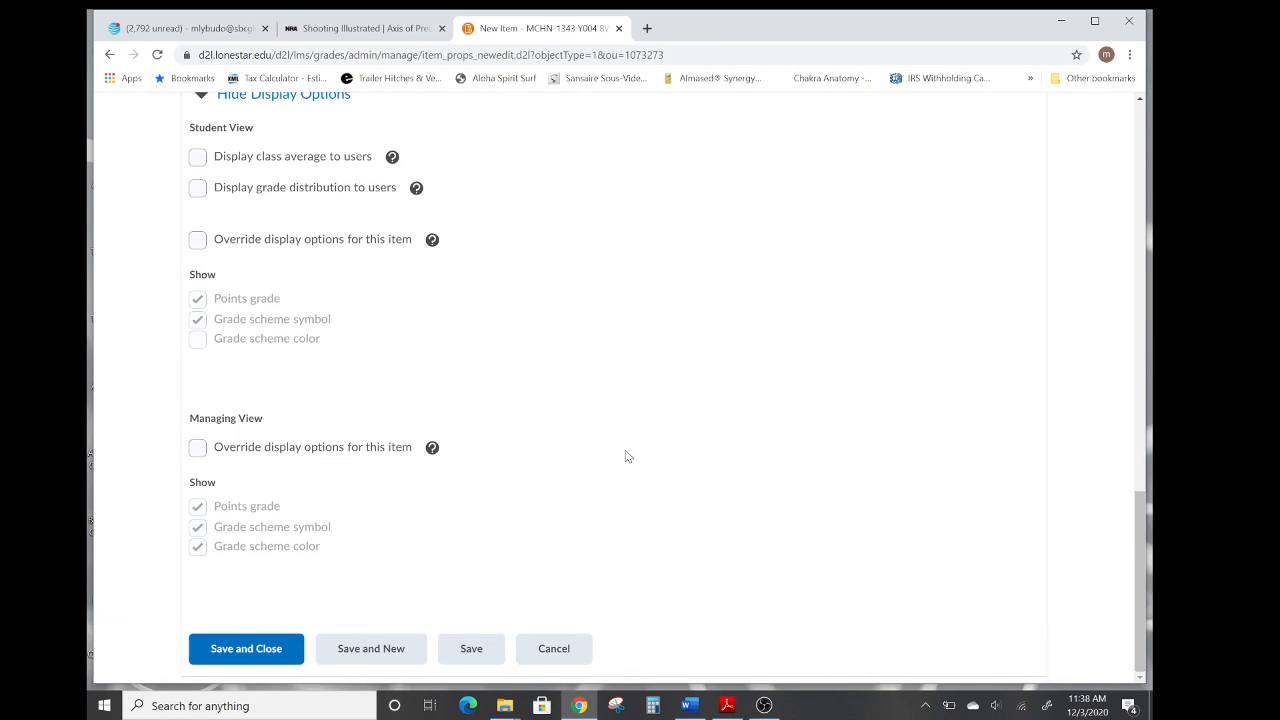
left_click(254, 652)
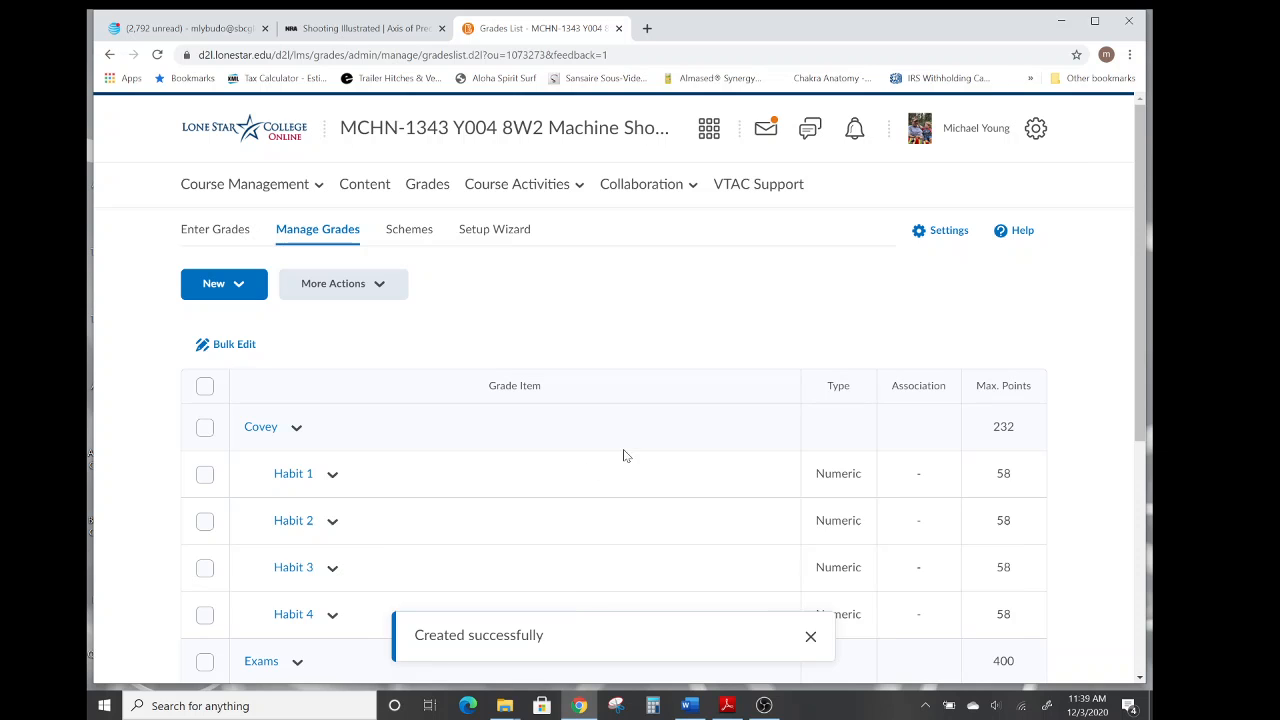
Review the updated grade list with the Final Exam category and item.
scroll(646, 444, "down", 2)
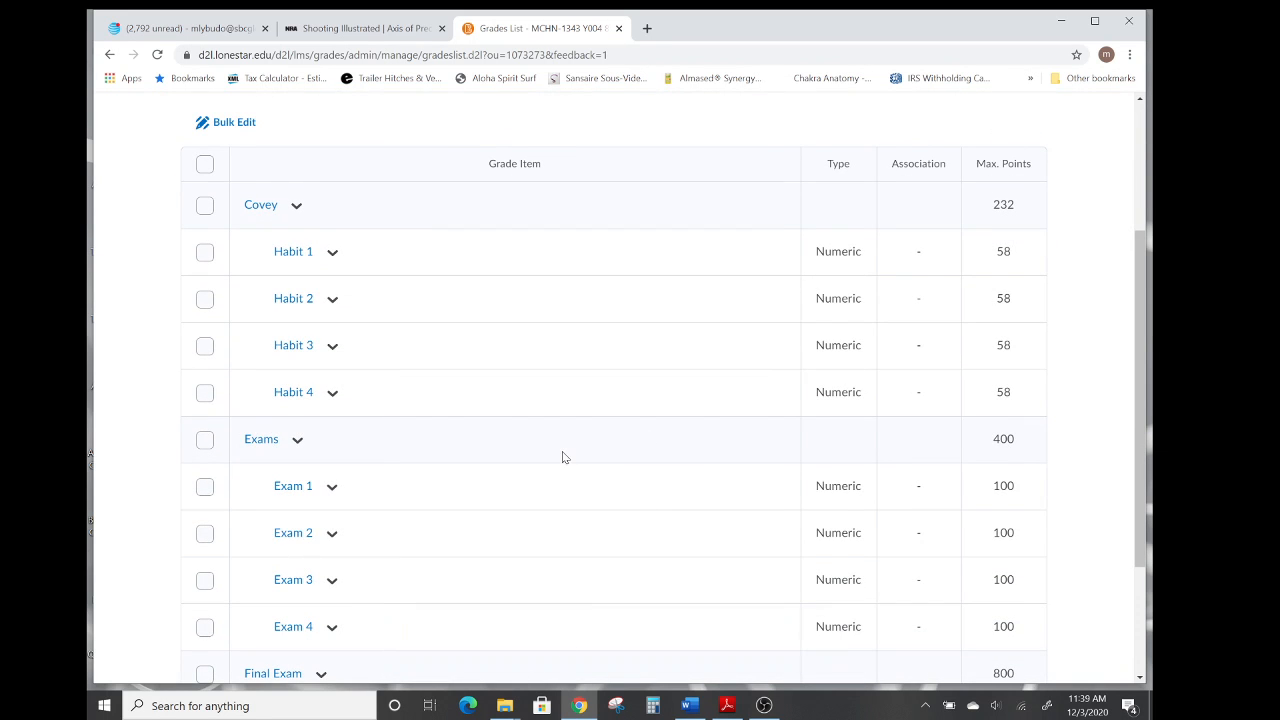
scroll(562, 451, "down", 2)
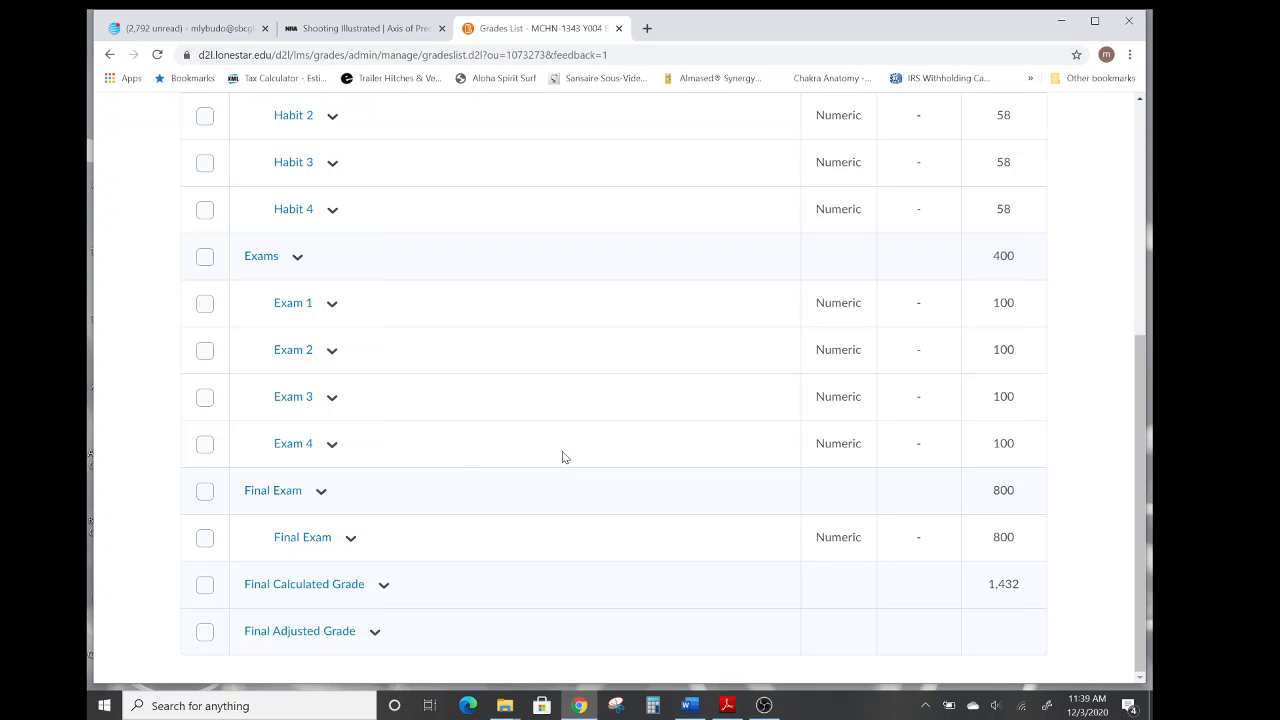
scroll(531, 440, "up", 1)
scroll(530, 437, "up", 4)
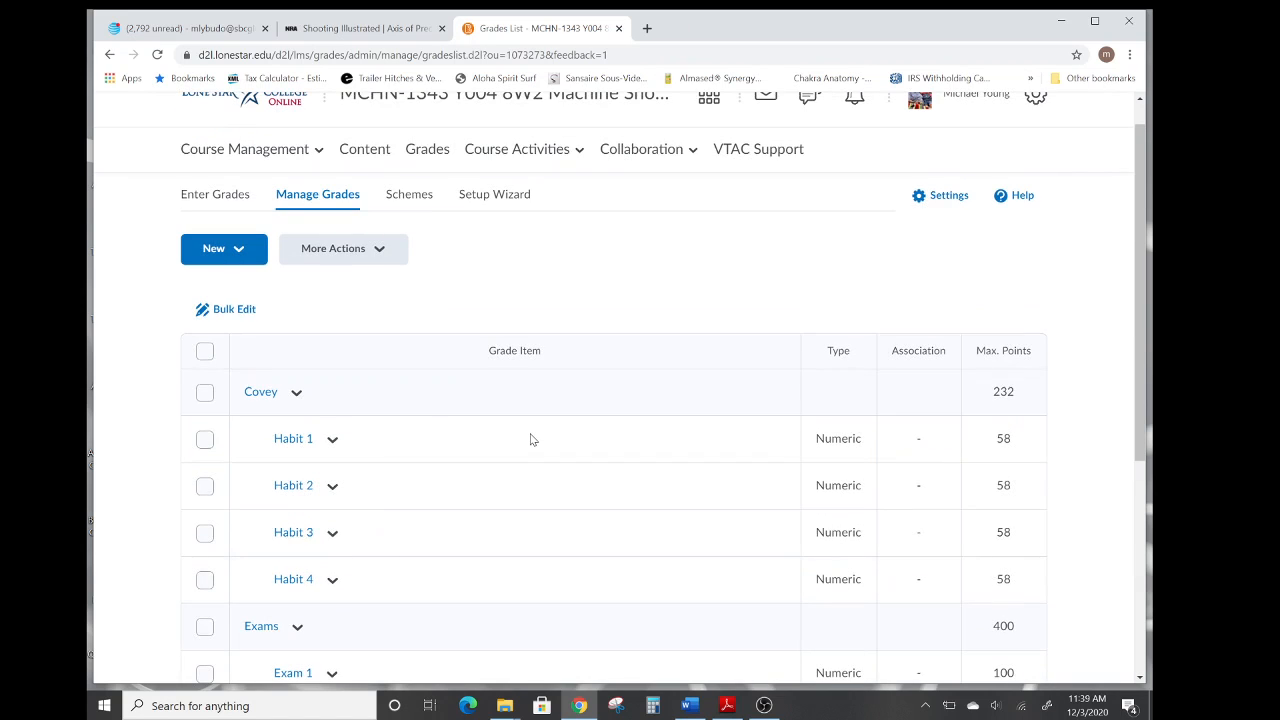
Reorder the grade categories so Covey comes third in sort order, and save the new order.
left_click(205, 353)
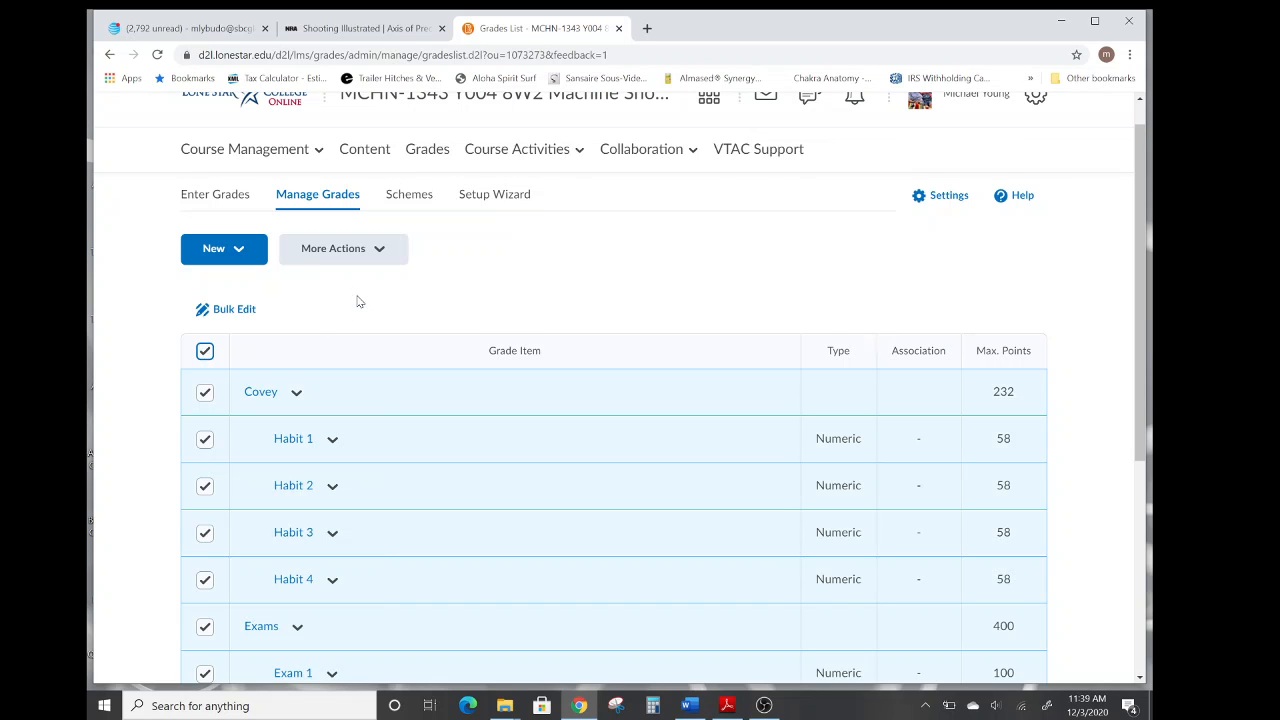
left_click(376, 251)
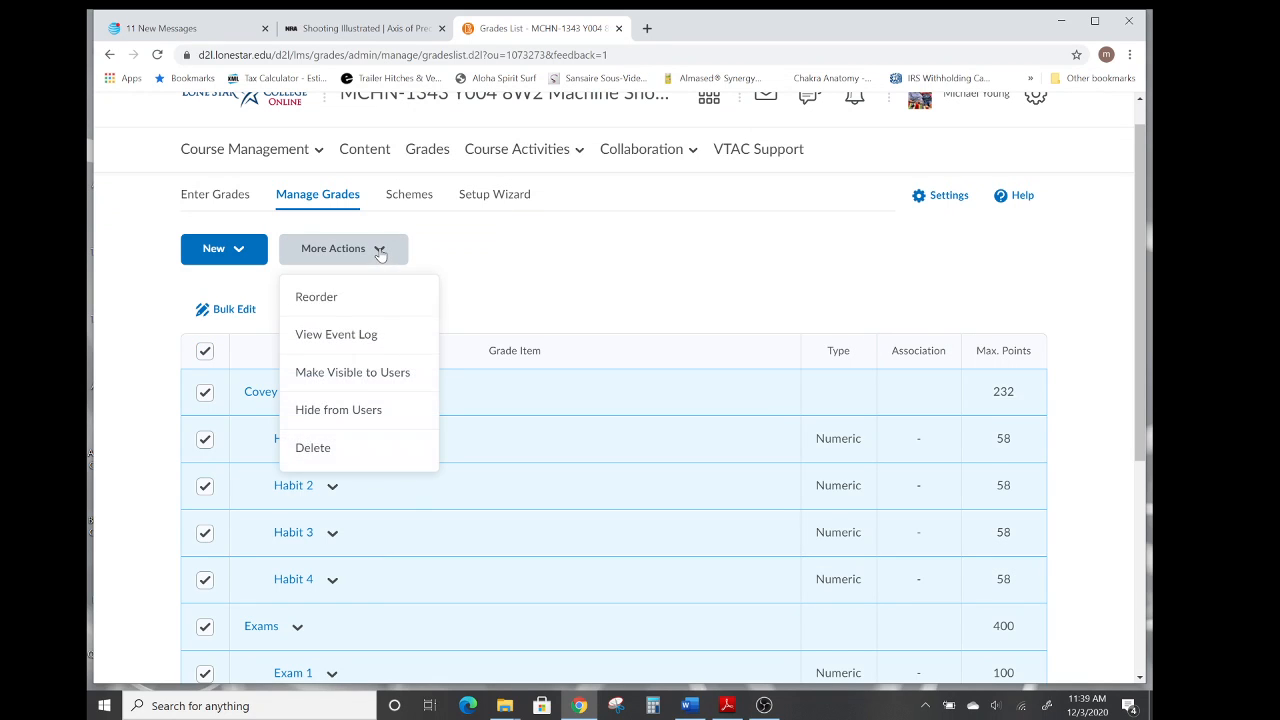
left_click(326, 299)
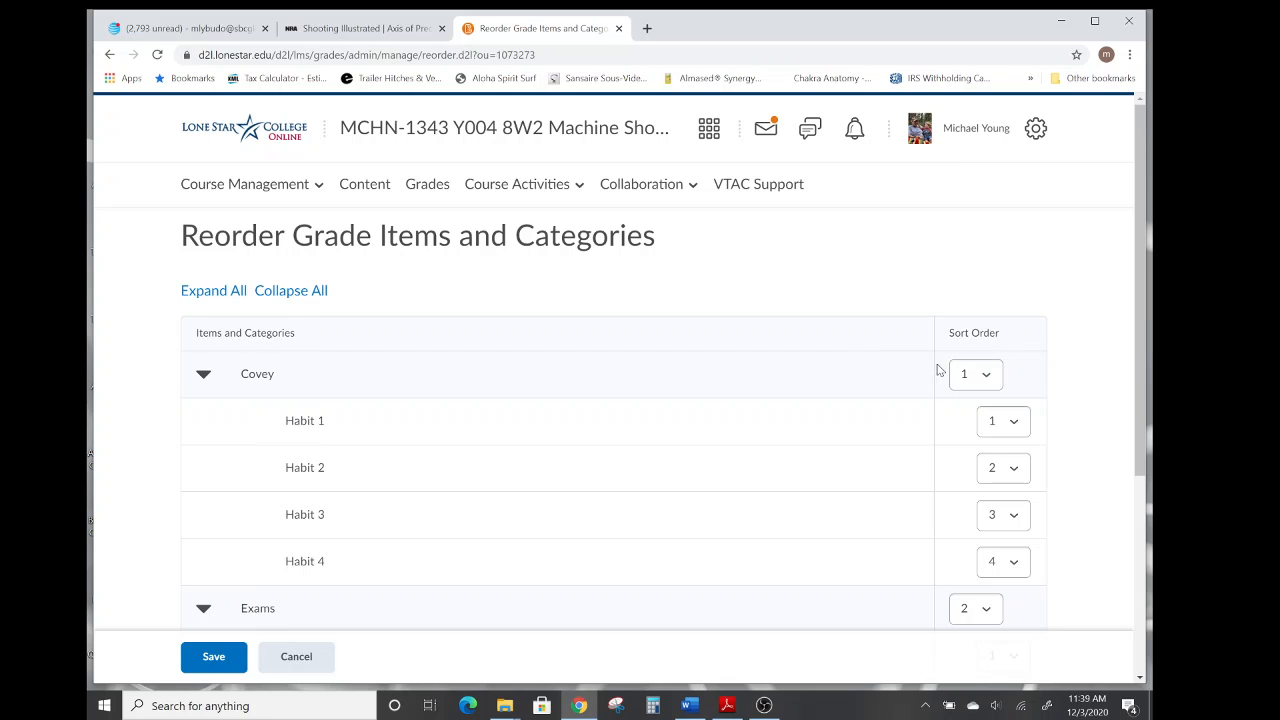
left_click(987, 380)
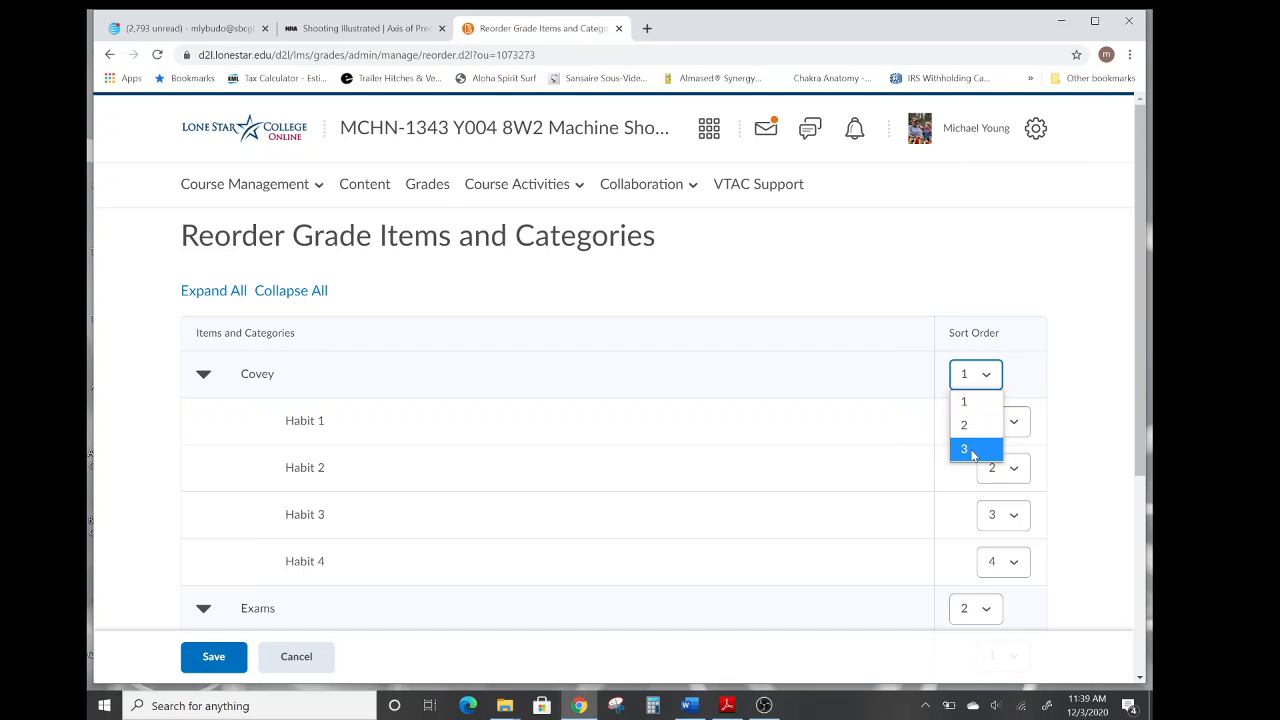
left_click(973, 450)
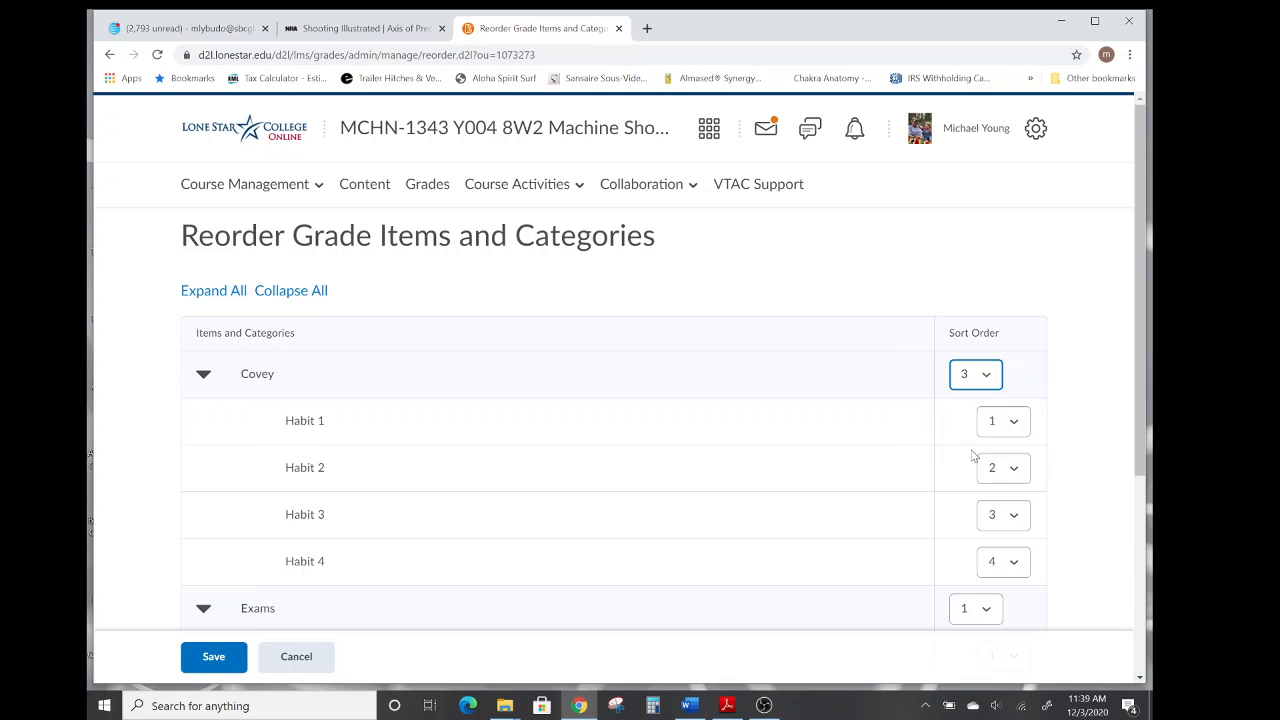
scroll(1078, 360, "down", 4)
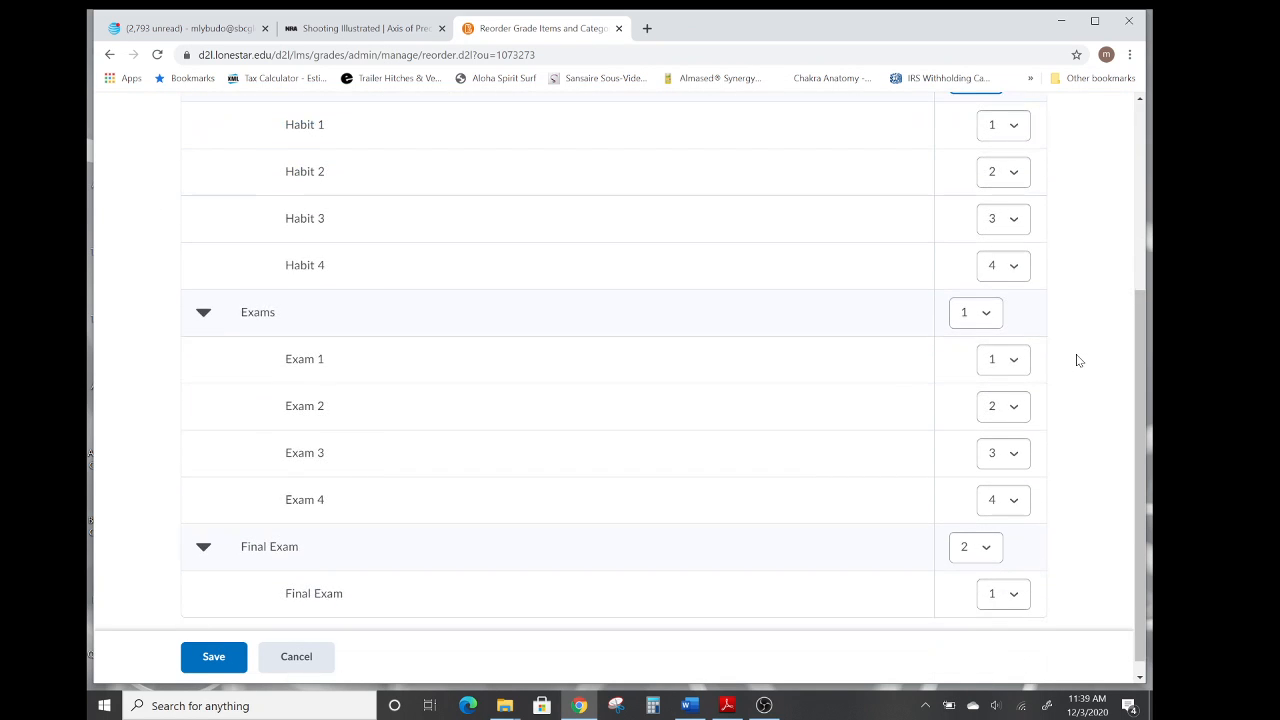
scroll(1078, 360, "down", 1)
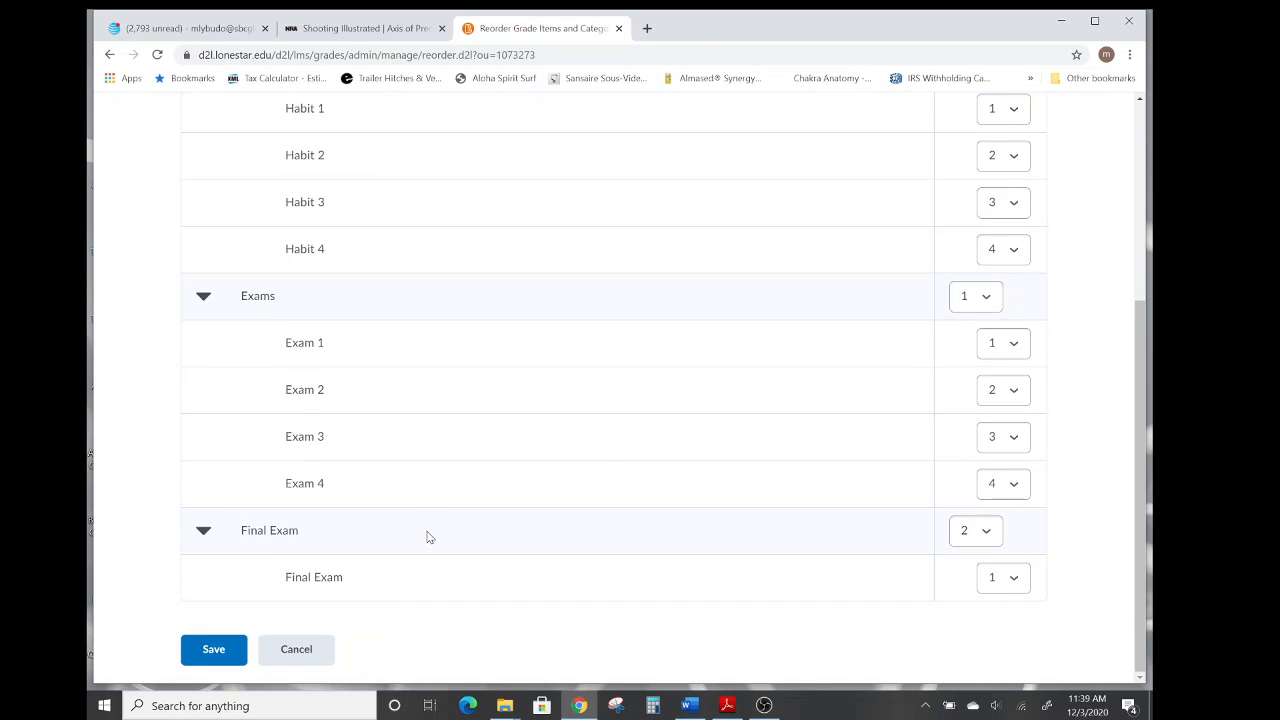
left_click(209, 652)
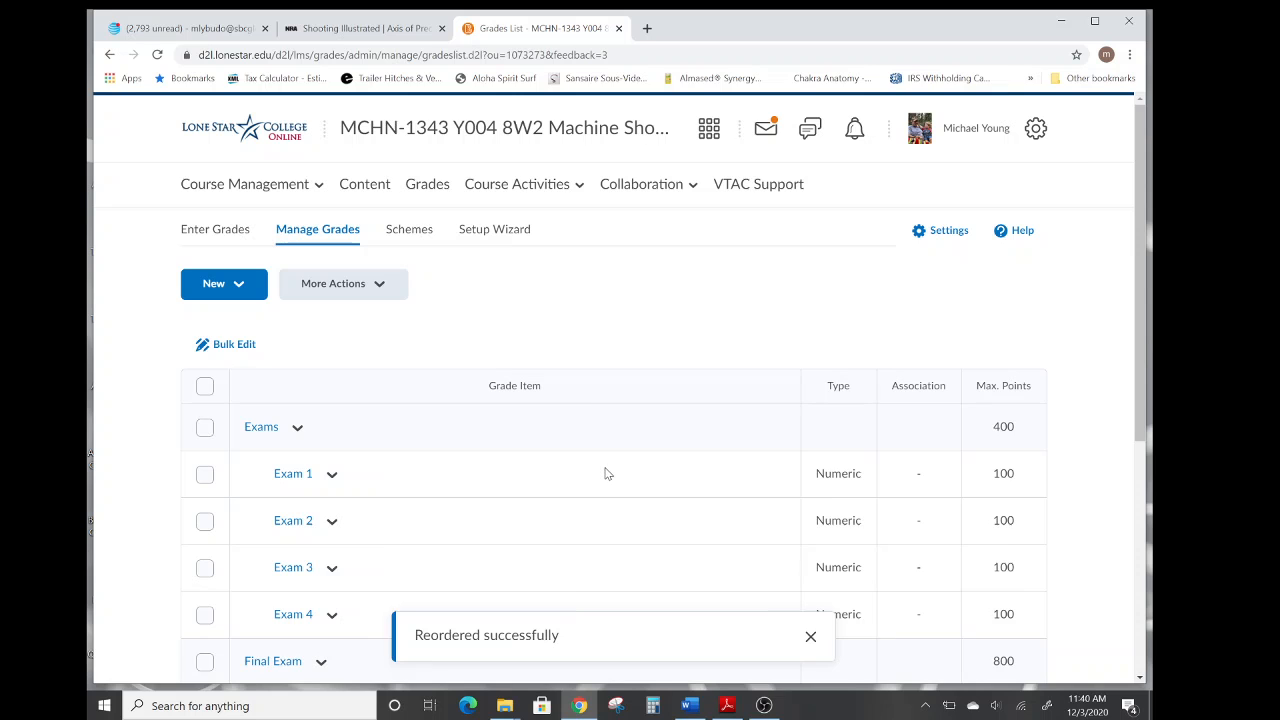
Start a new numeric grade item named Habit 5.
scroll(640, 482, "down", 3)
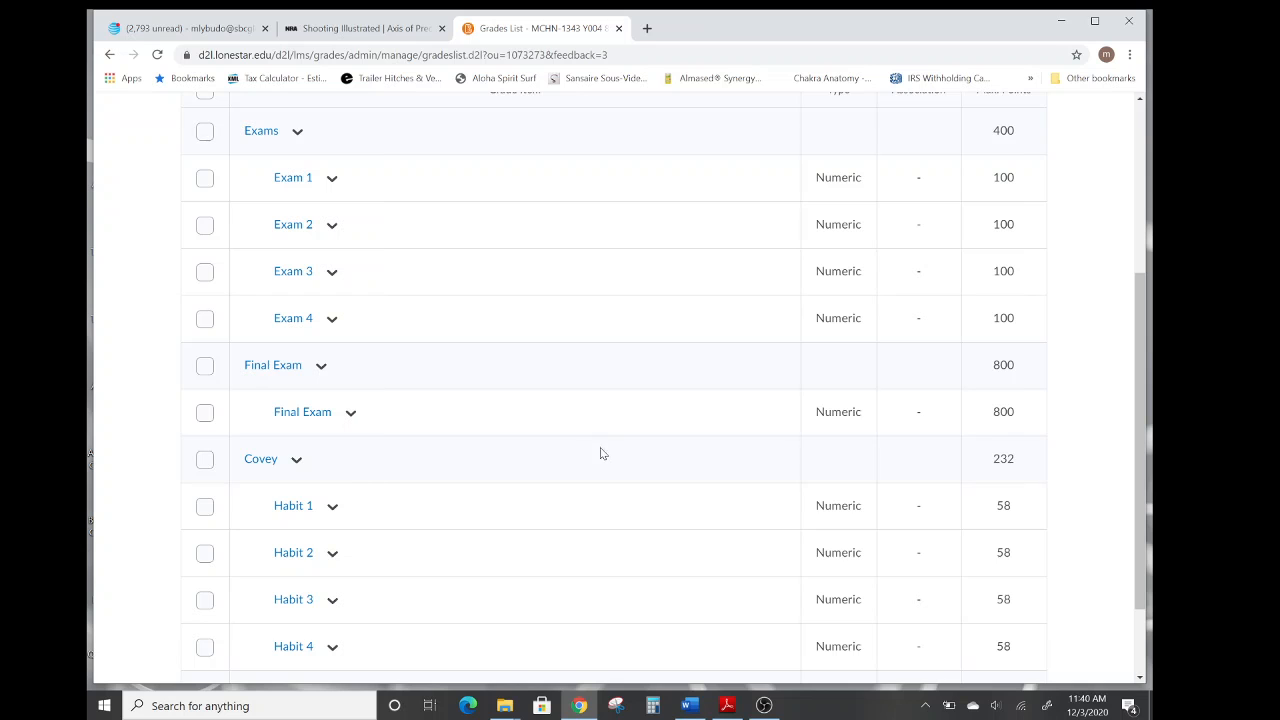
scroll(609, 458, "down", 2)
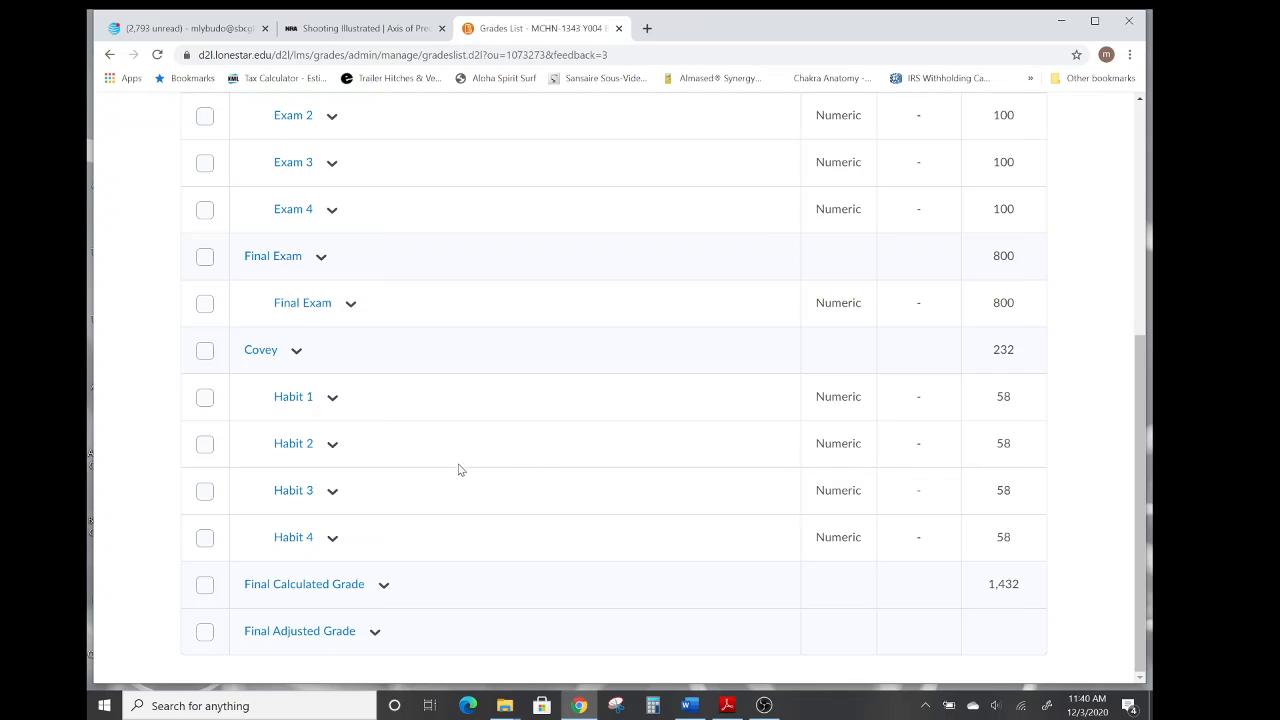
left_click(205, 351)
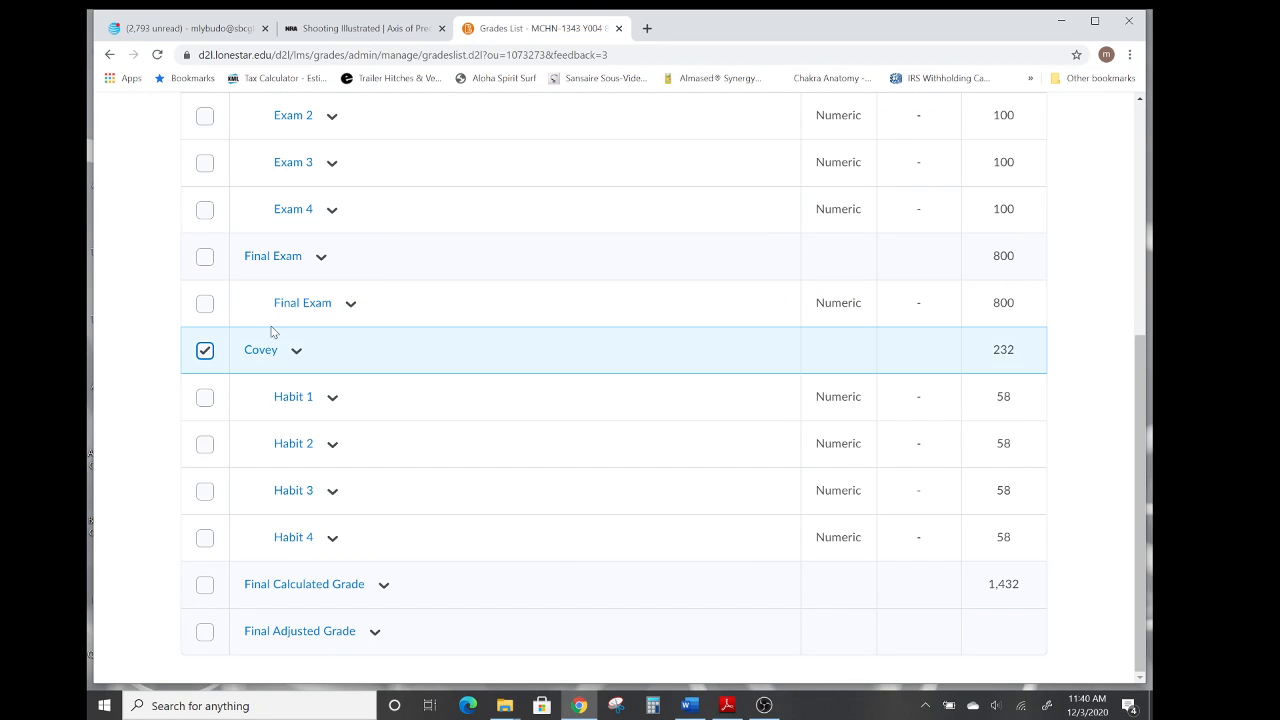
scroll(271, 334, "up", 3)
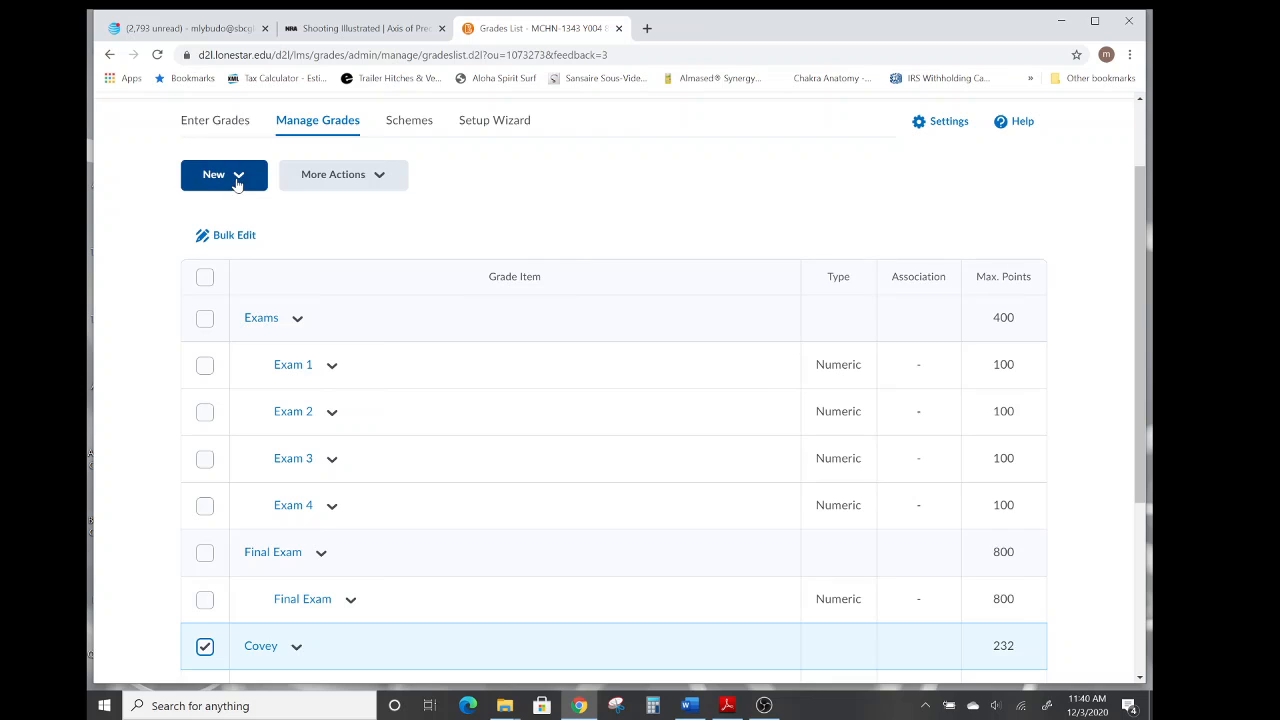
left_click(236, 177)
left_click(210, 224)
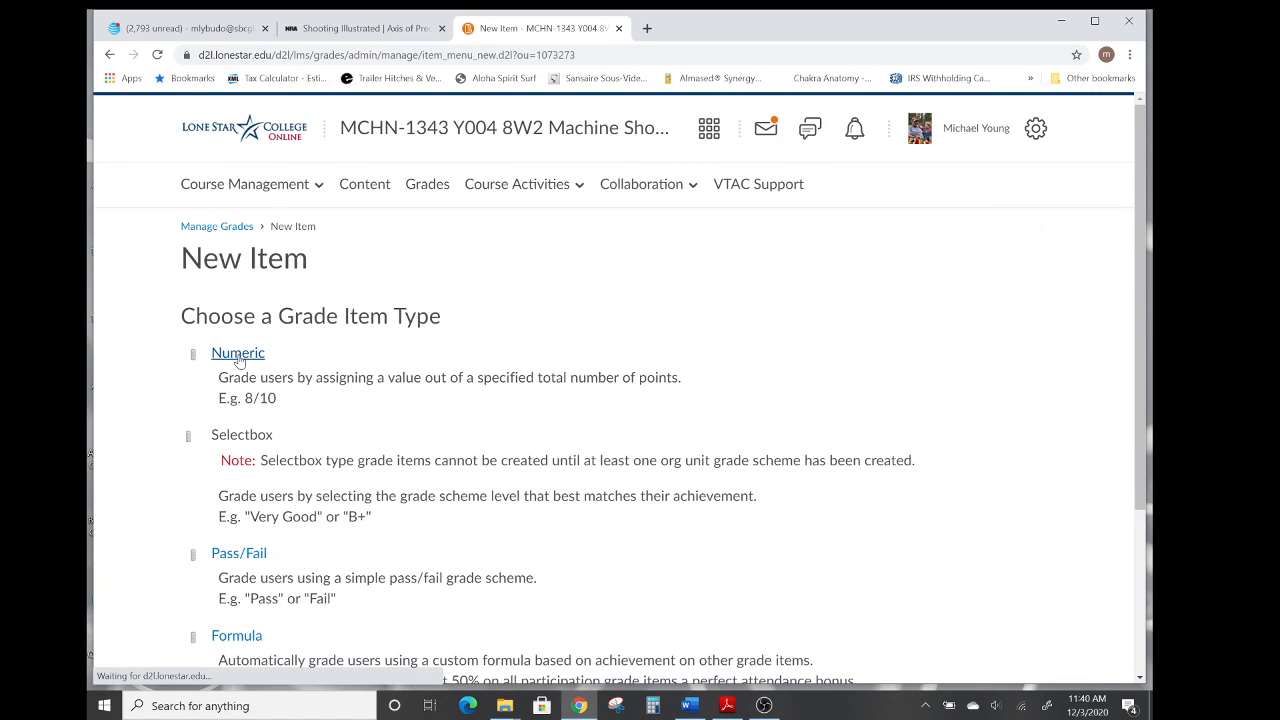
left_click(238, 356)
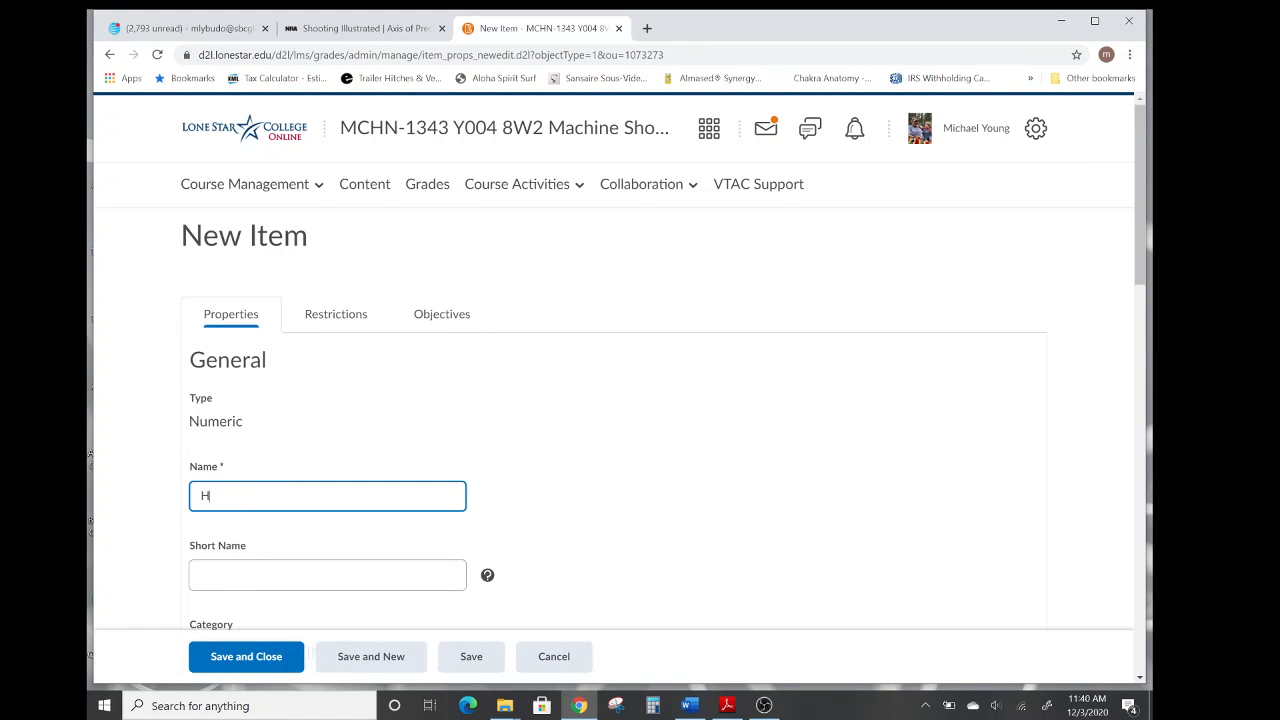
type("t 5")
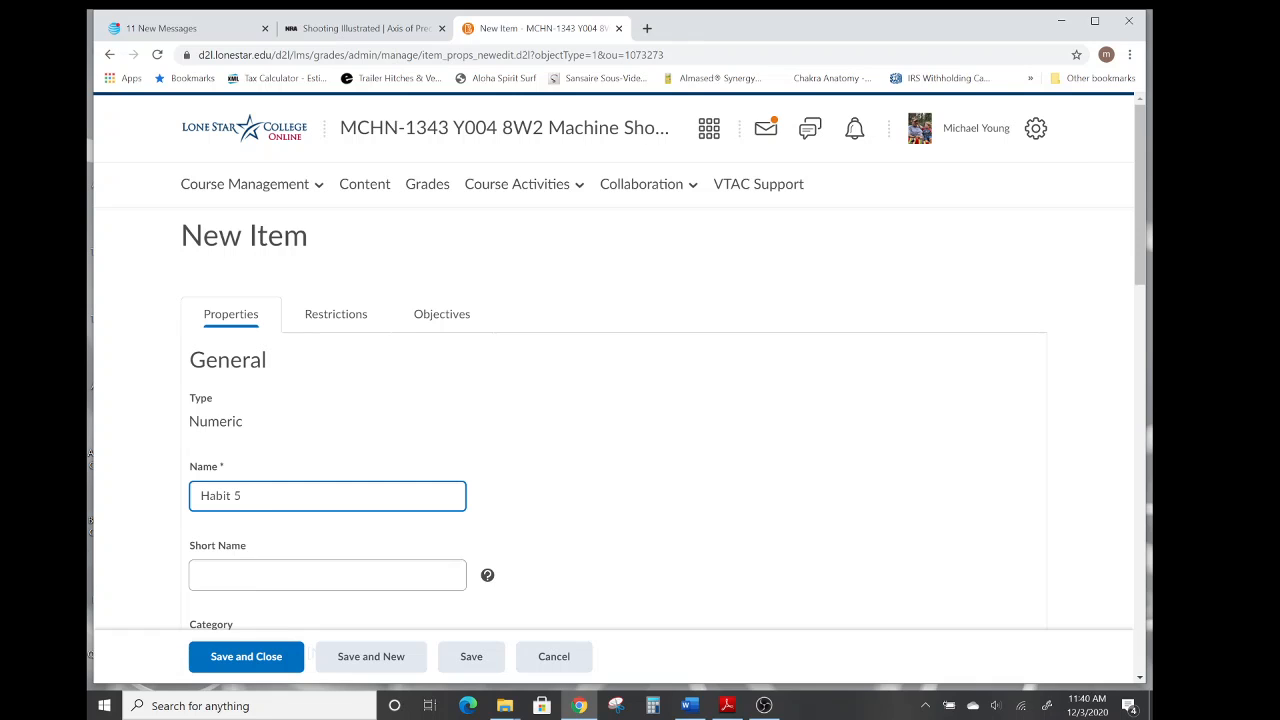
Assign Habit 5 to the Covey category and save it while starting another new item.
scroll(651, 428, "down", 3)
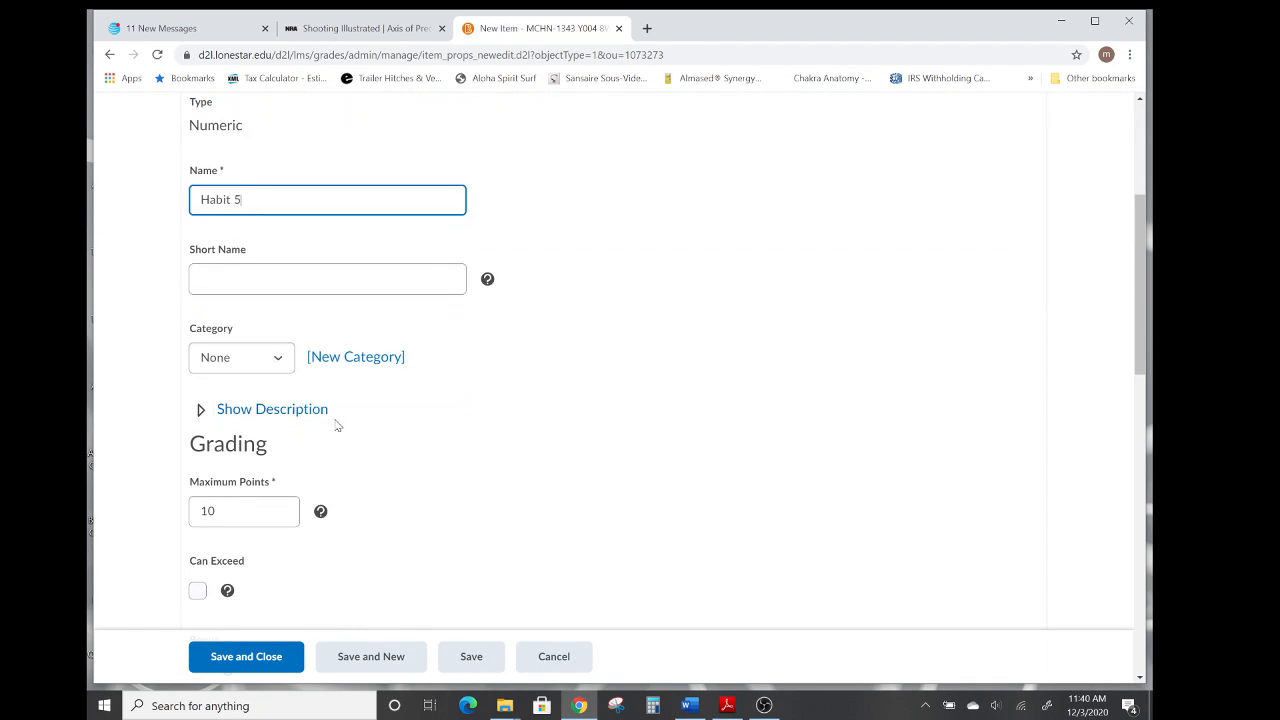
left_click(280, 361)
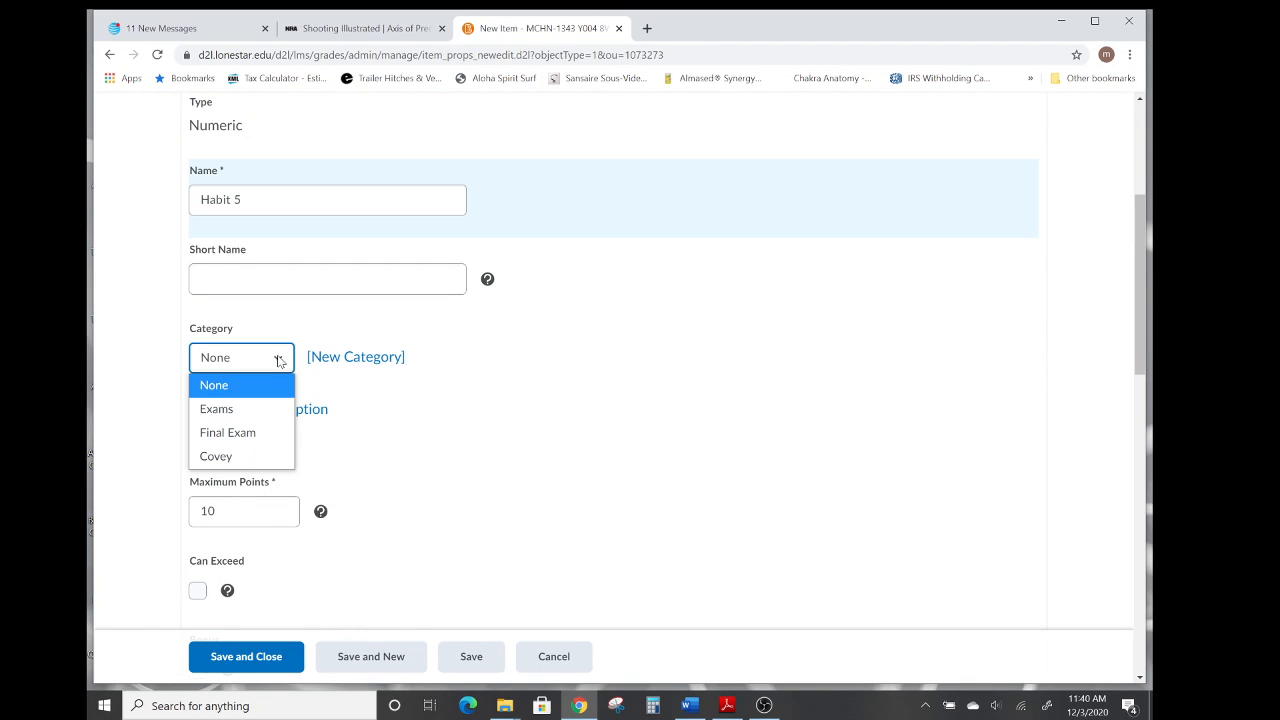
left_click(225, 456)
scroll(409, 437, "down", 2)
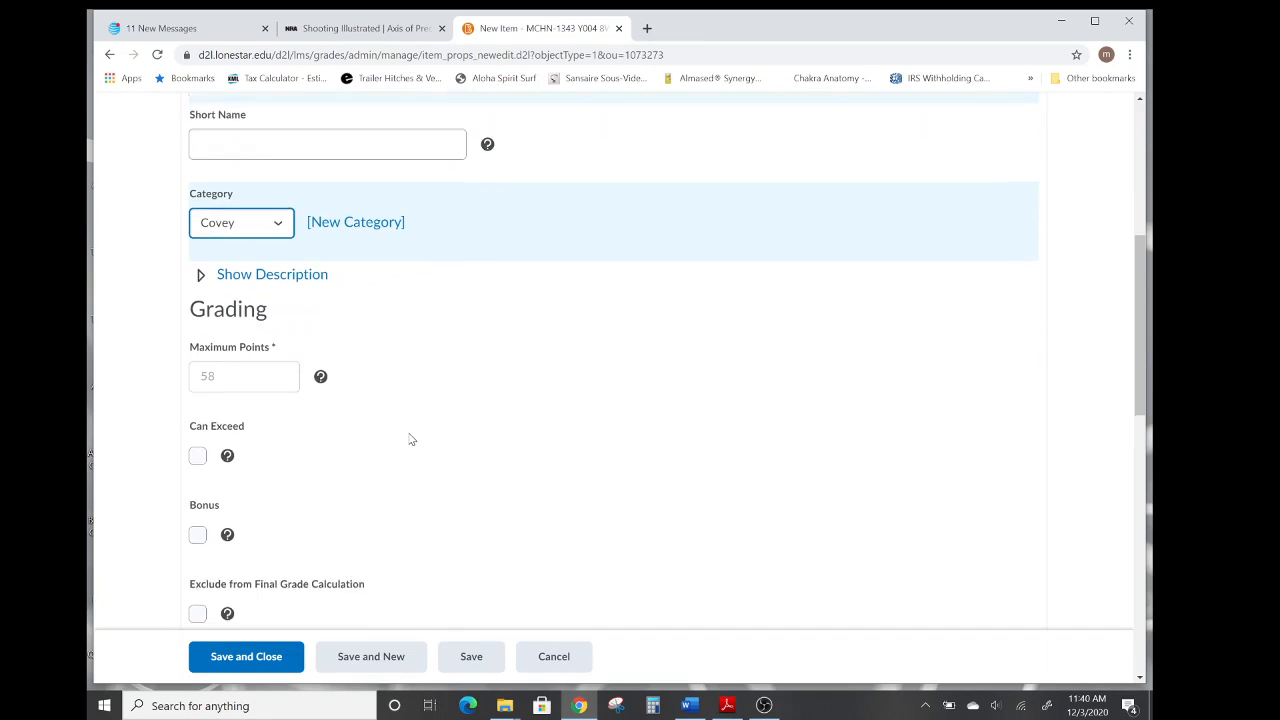
scroll(409, 439, "down", 3)
scroll(409, 439, "down", 4)
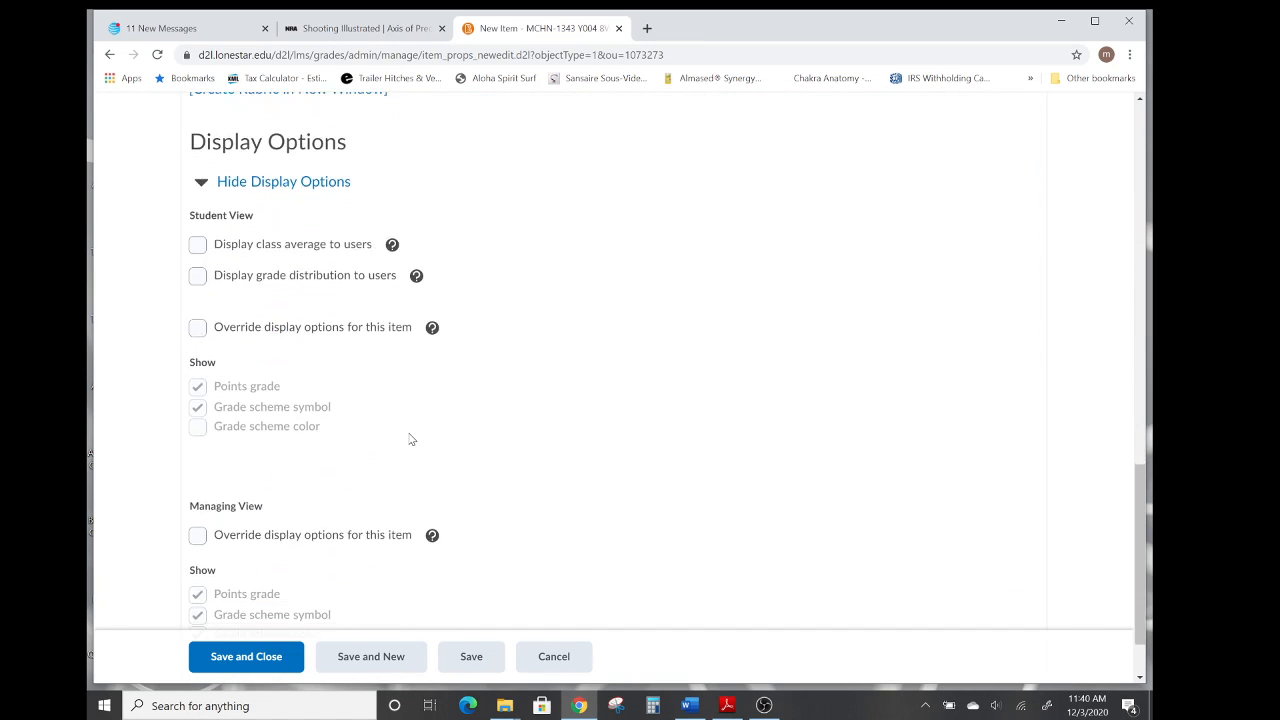
scroll(409, 439, "down", 1)
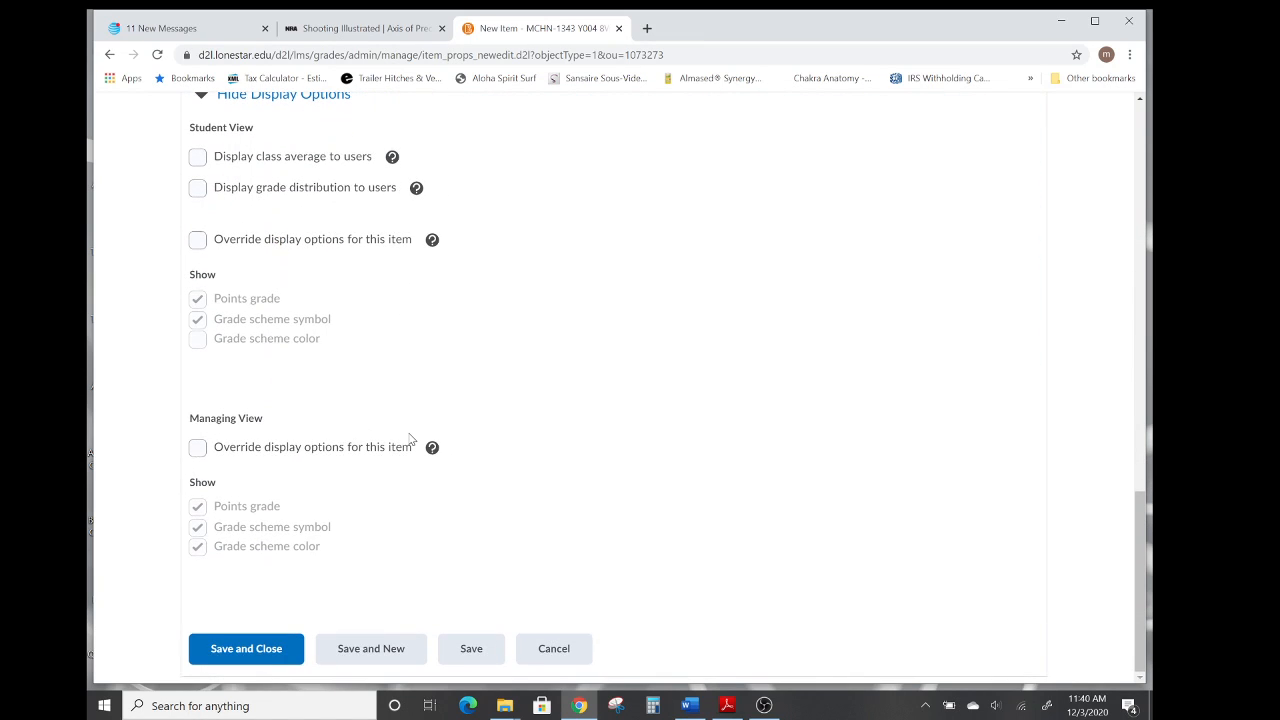
left_click(362, 649)
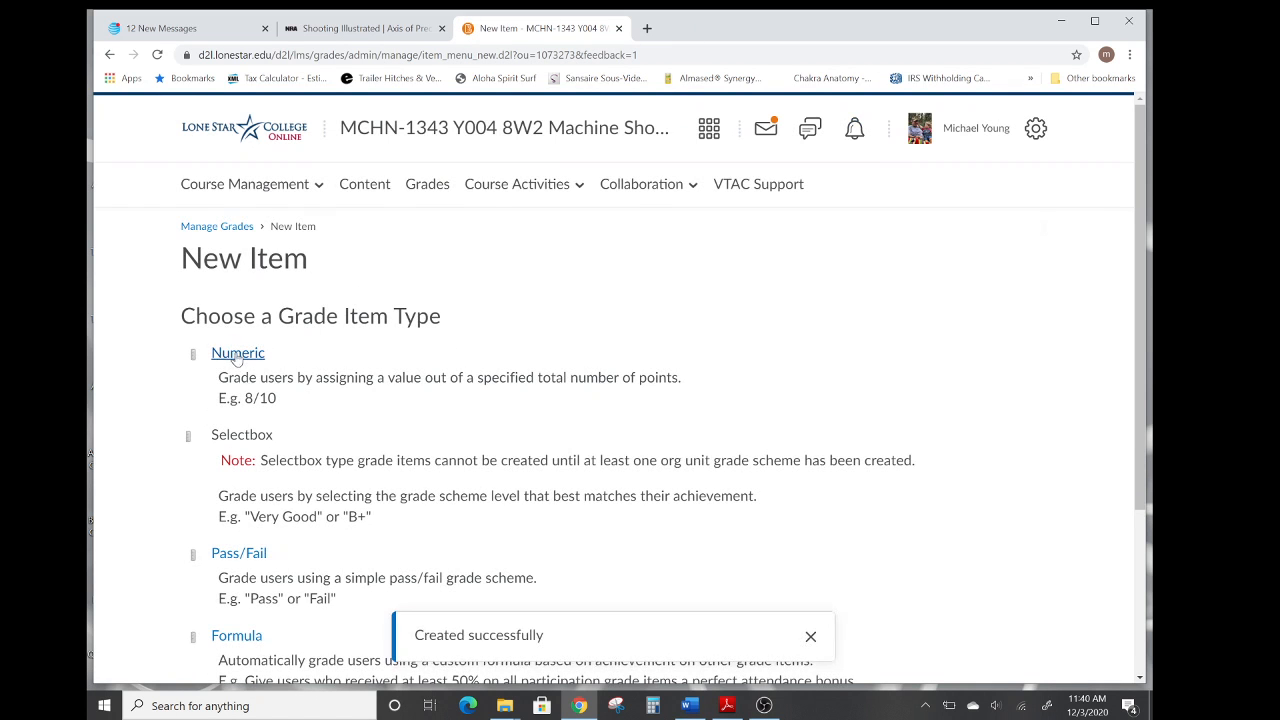
Create a numeric grade item named Habit 6 in the Covey category and save it while starting another new item.
left_click(237, 355)
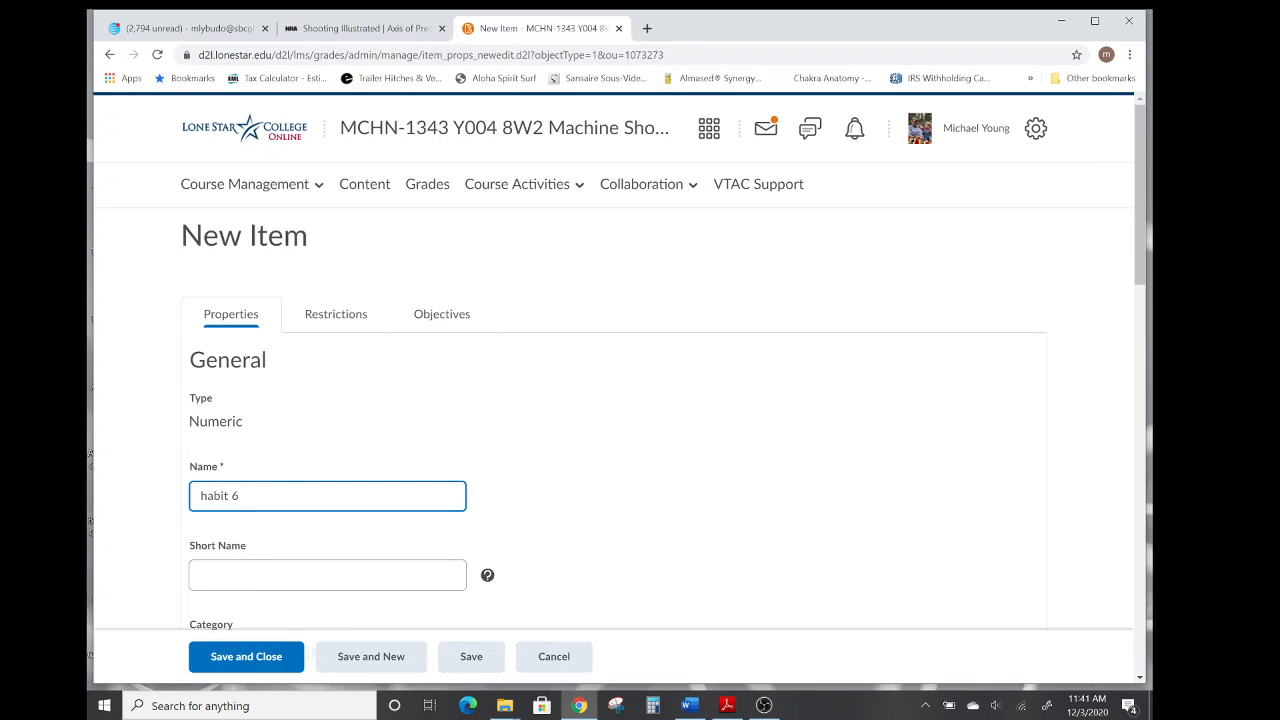
left_click_drag(201, 496, 208, 496)
type("H")
scroll(388, 470, "down", 3)
left_click(277, 360)
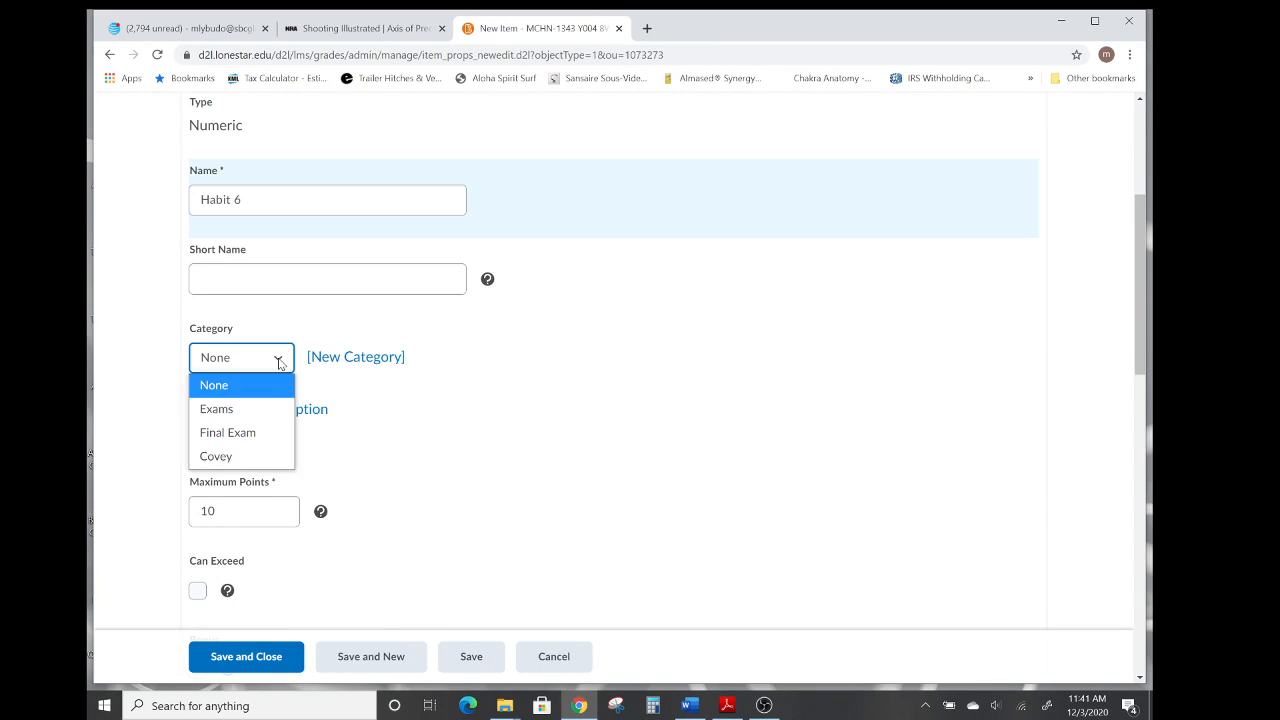
left_click(240, 456)
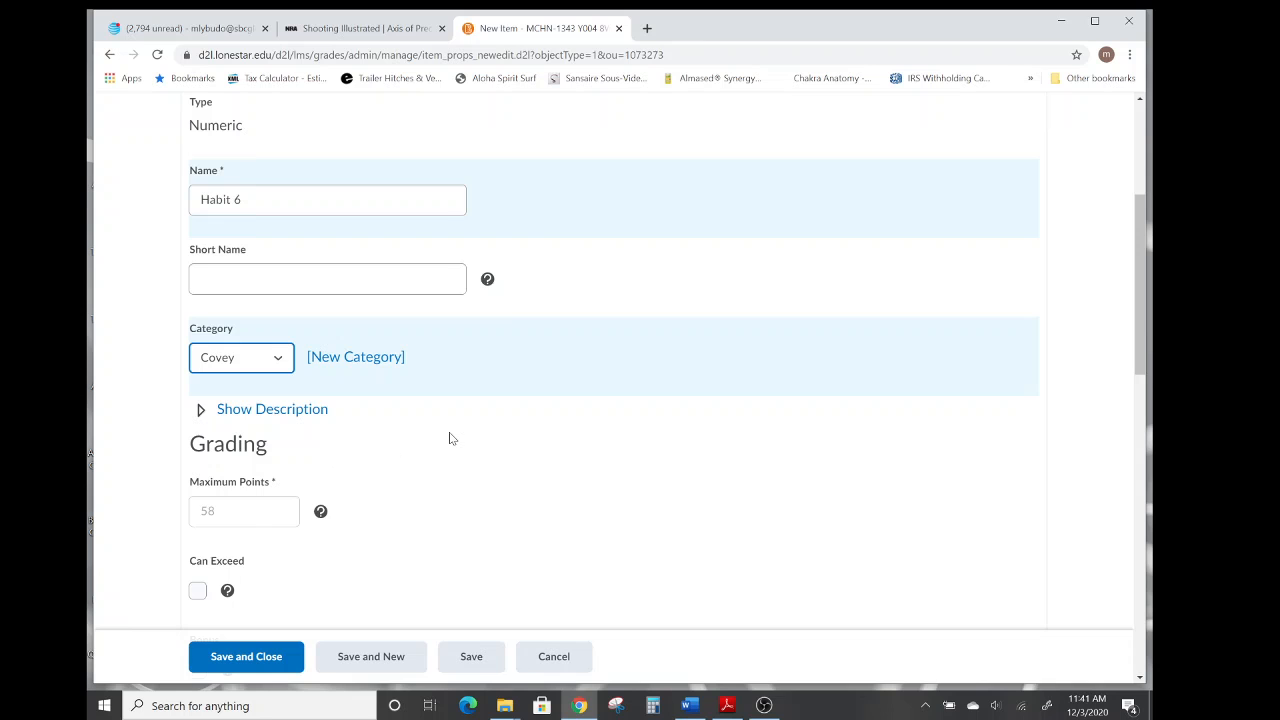
scroll(449, 437, "down", 6)
scroll(449, 437, "down", 4)
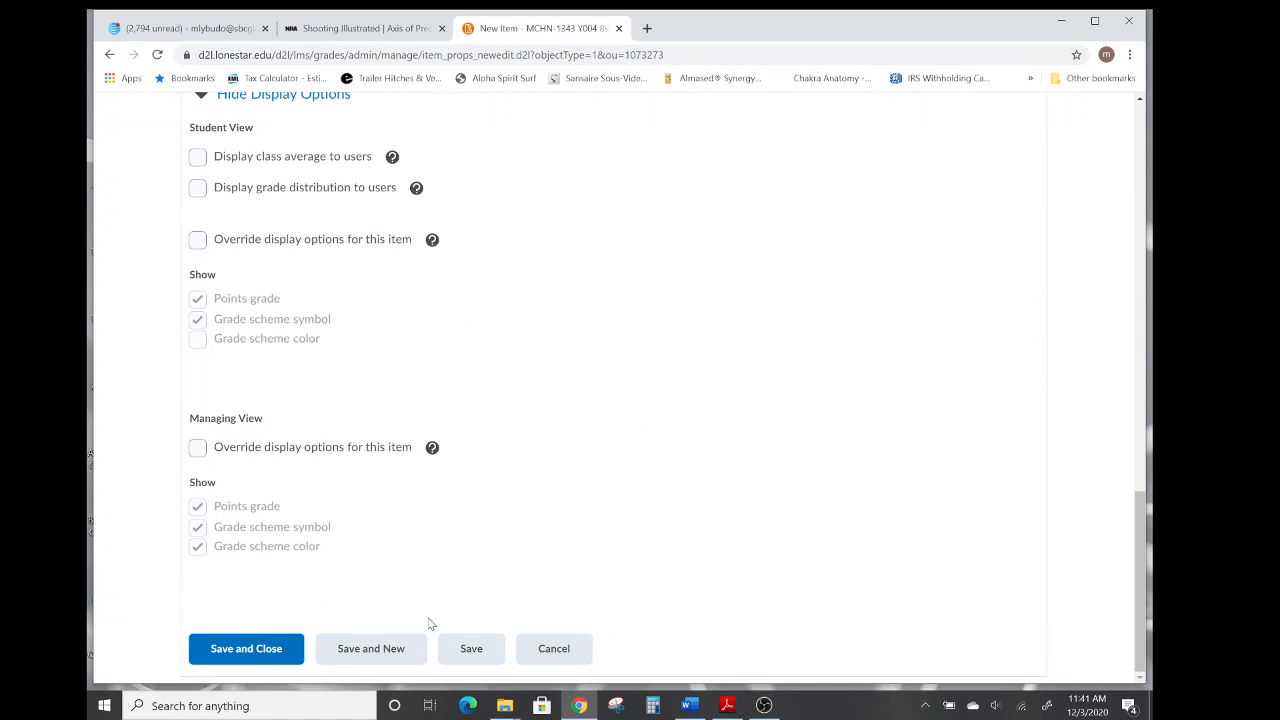
left_click(356, 652)
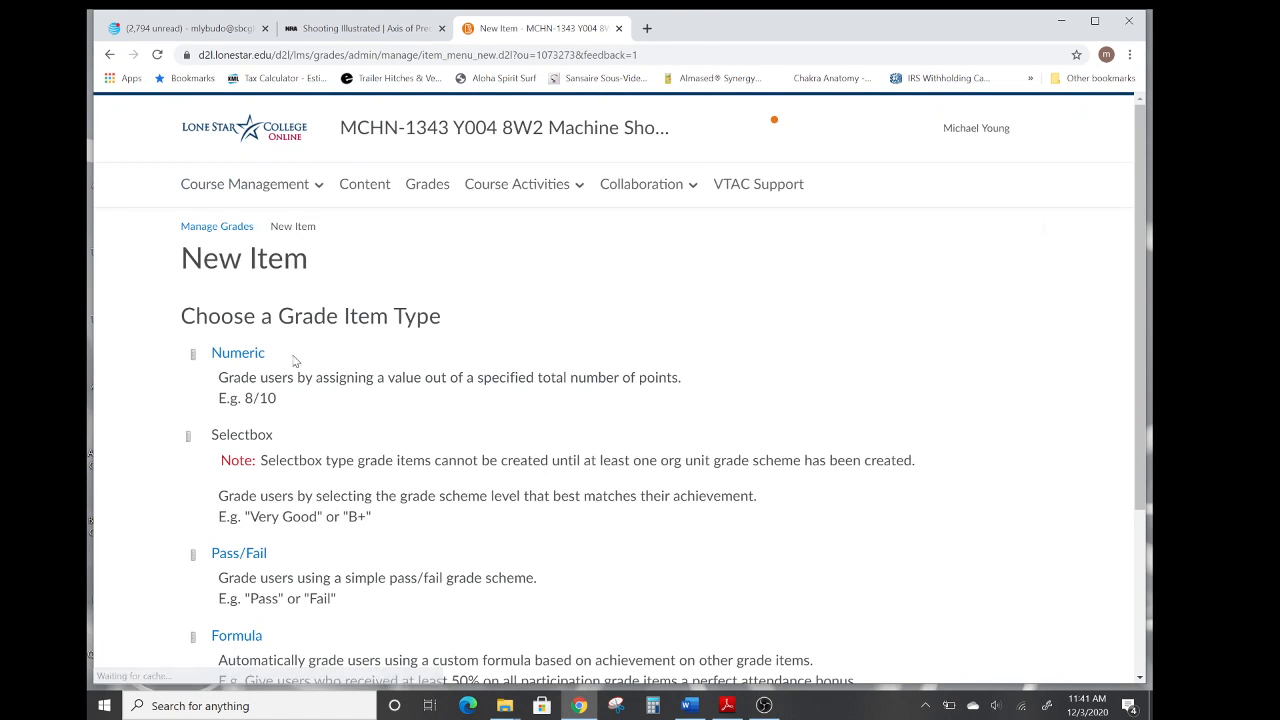
Create a new numeric grade item named Habit 7 and assign it to the Covey category.
left_click(232, 354)
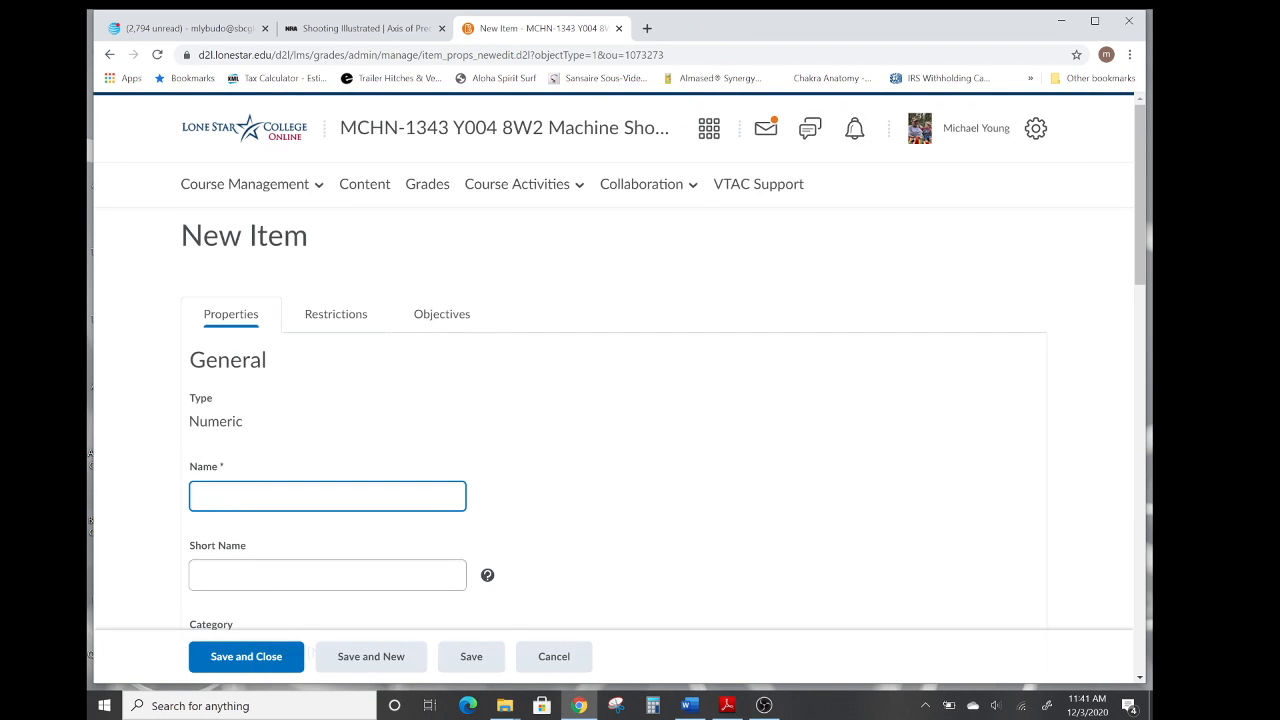
type("Habit 7")
scroll(551, 477, "down", 2)
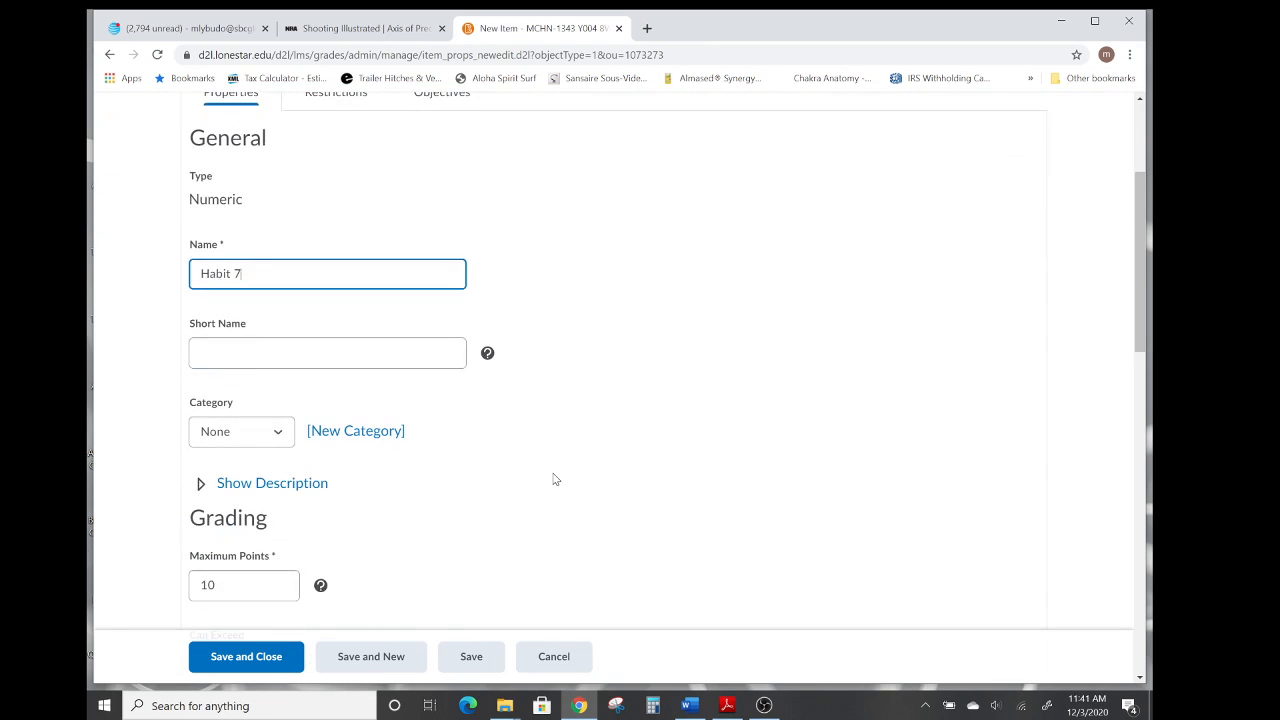
left_click(279, 433)
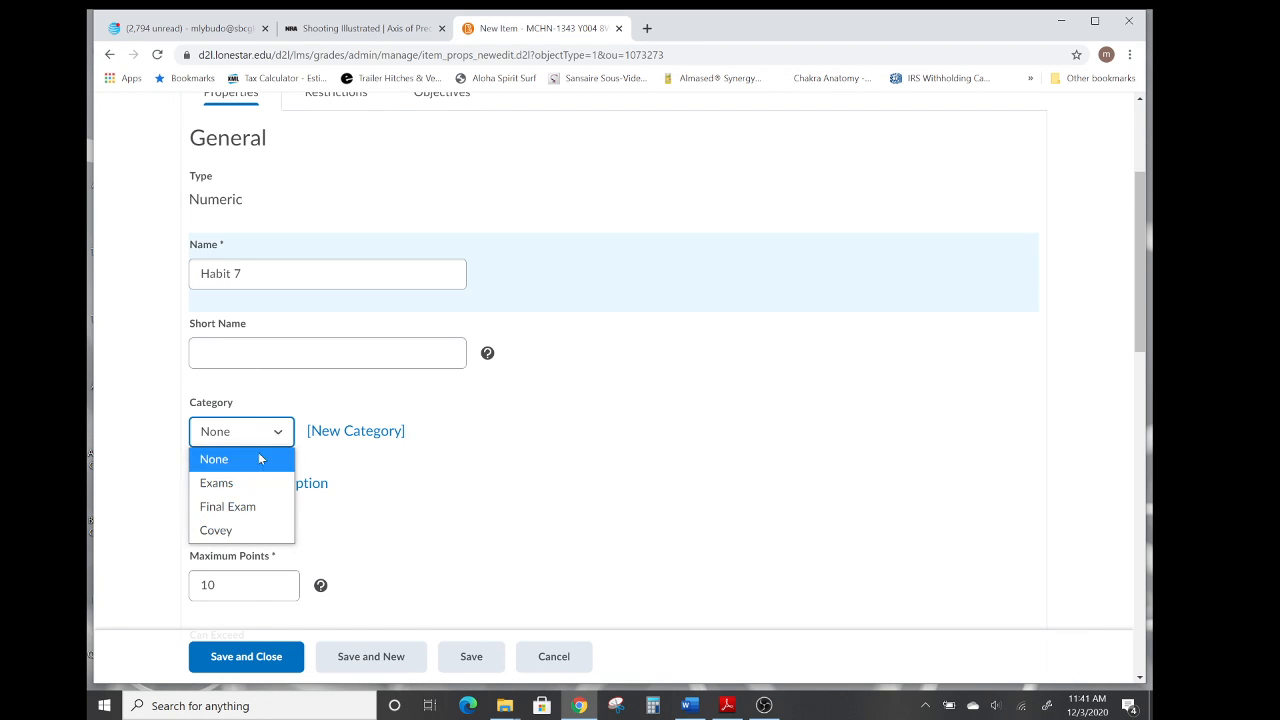
left_click(220, 535)
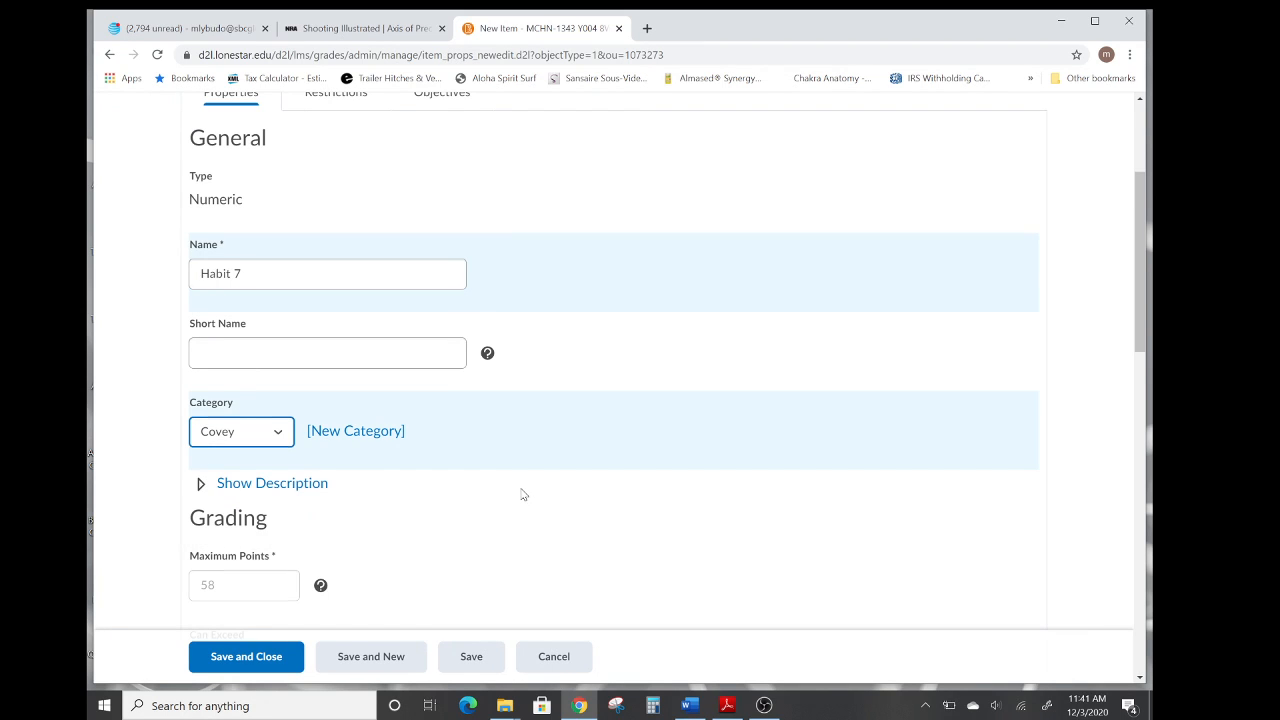
Save the Habit 7 grade item and close the form.
scroll(521, 494, "down", 2)
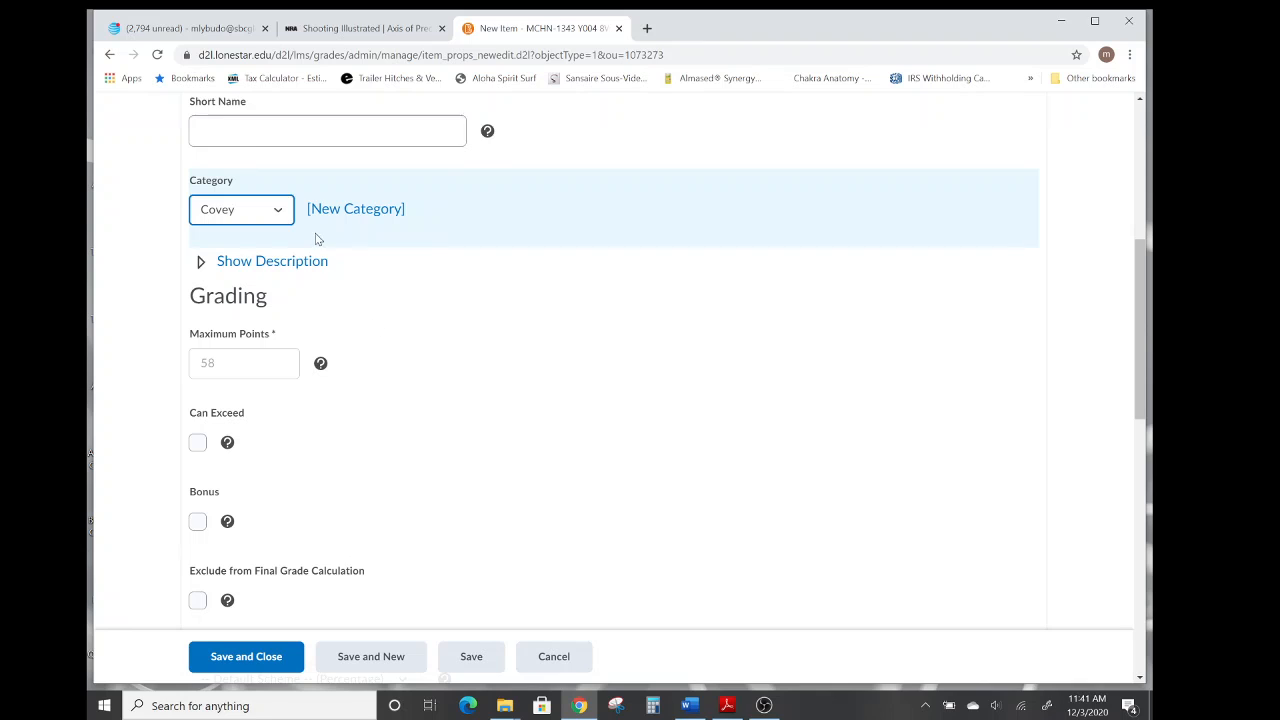
left_click(280, 214)
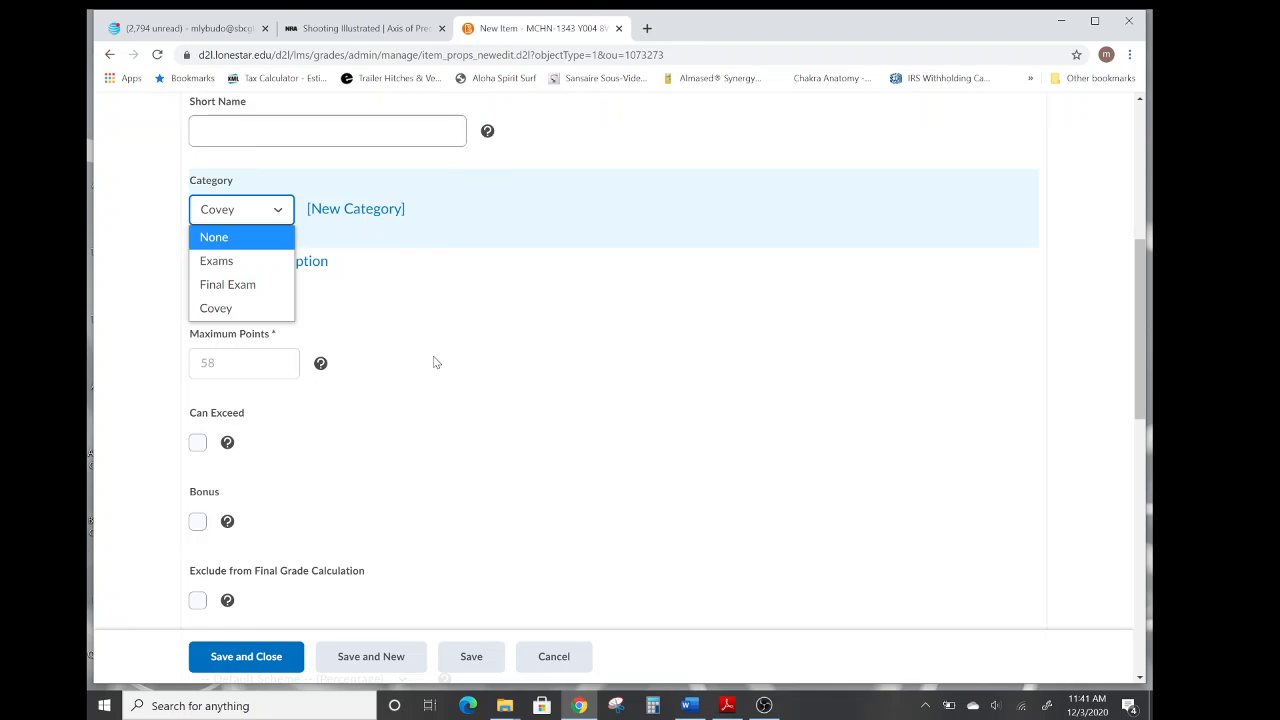
left_click(476, 340)
scroll(476, 340, "down", 2)
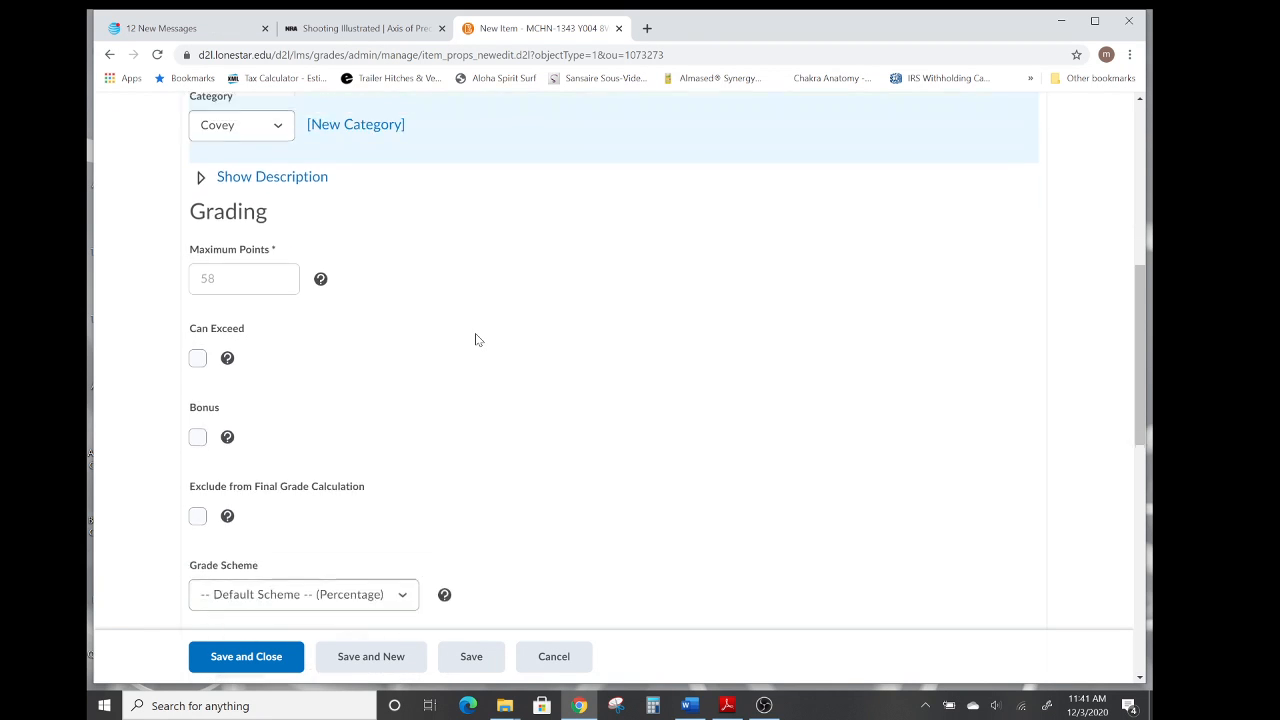
scroll(476, 340, "up", 2)
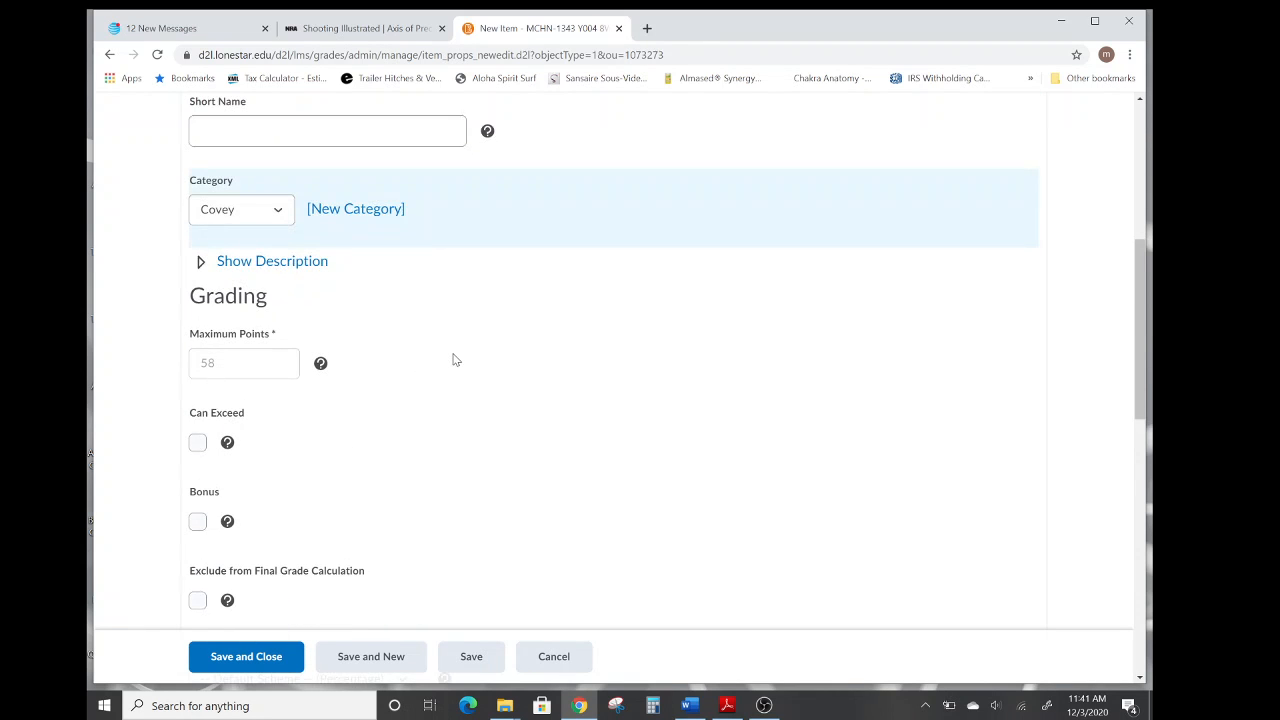
scroll(453, 359, "down", 3)
scroll(453, 359, "down", 5)
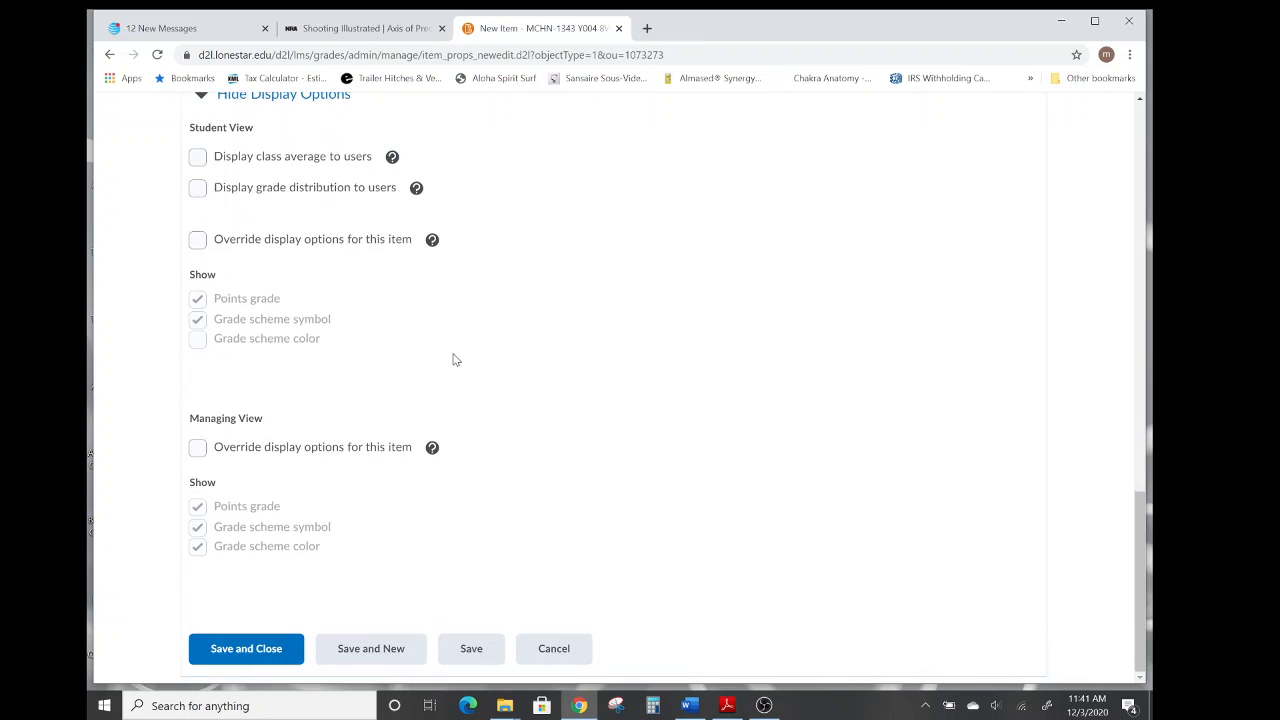
left_click(242, 650)
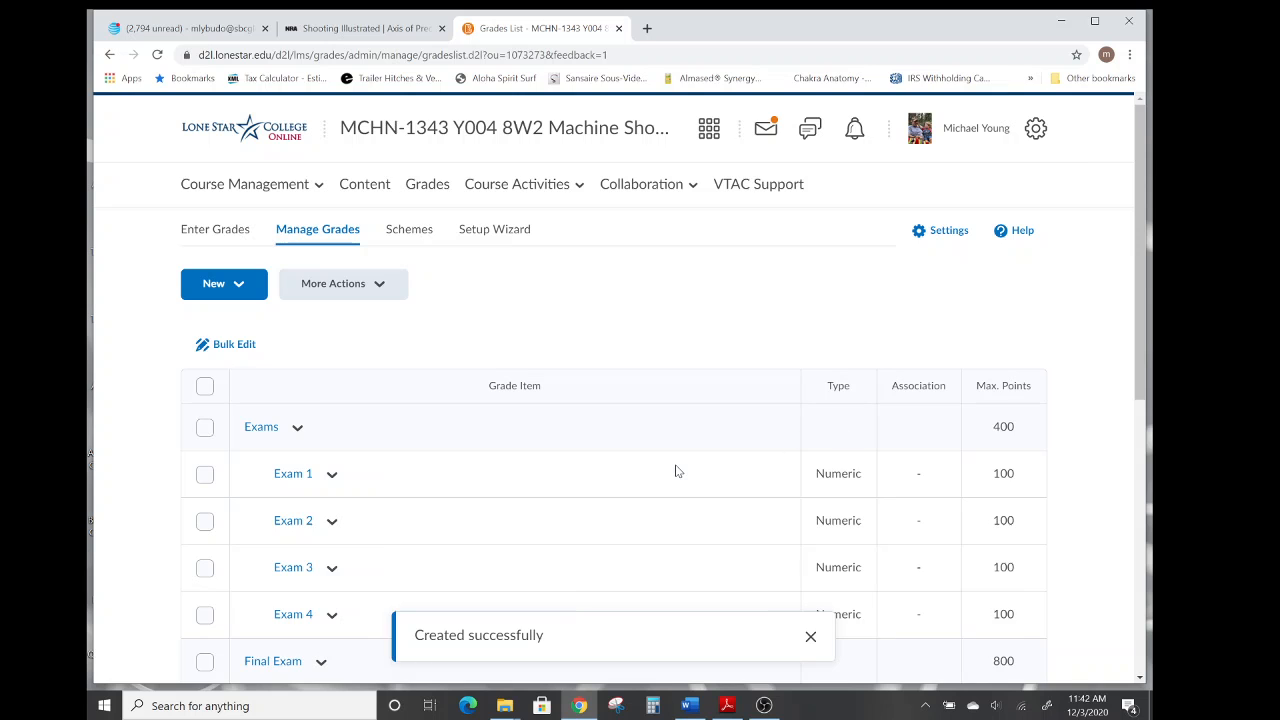
Scroll through the grade items list to check the Covey category's habits.
scroll(675, 470, "down", 2)
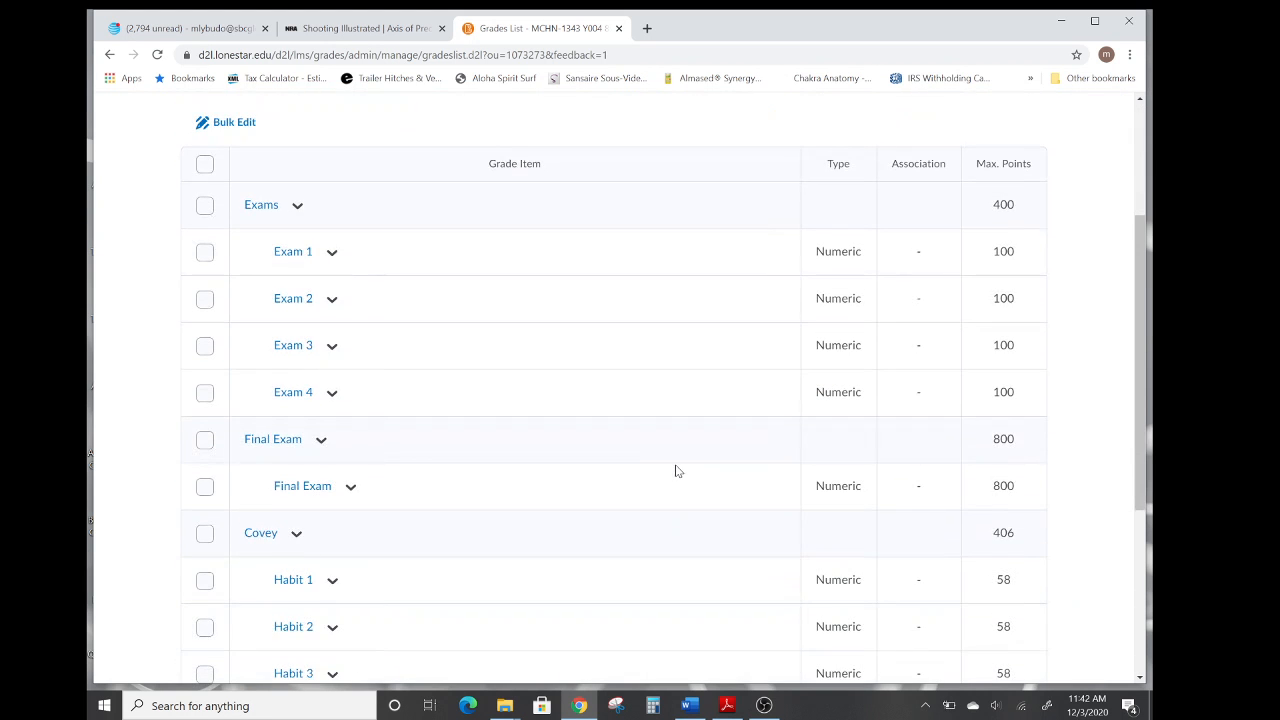
scroll(675, 470, "down", 1)
scroll(675, 470, "down", 1)
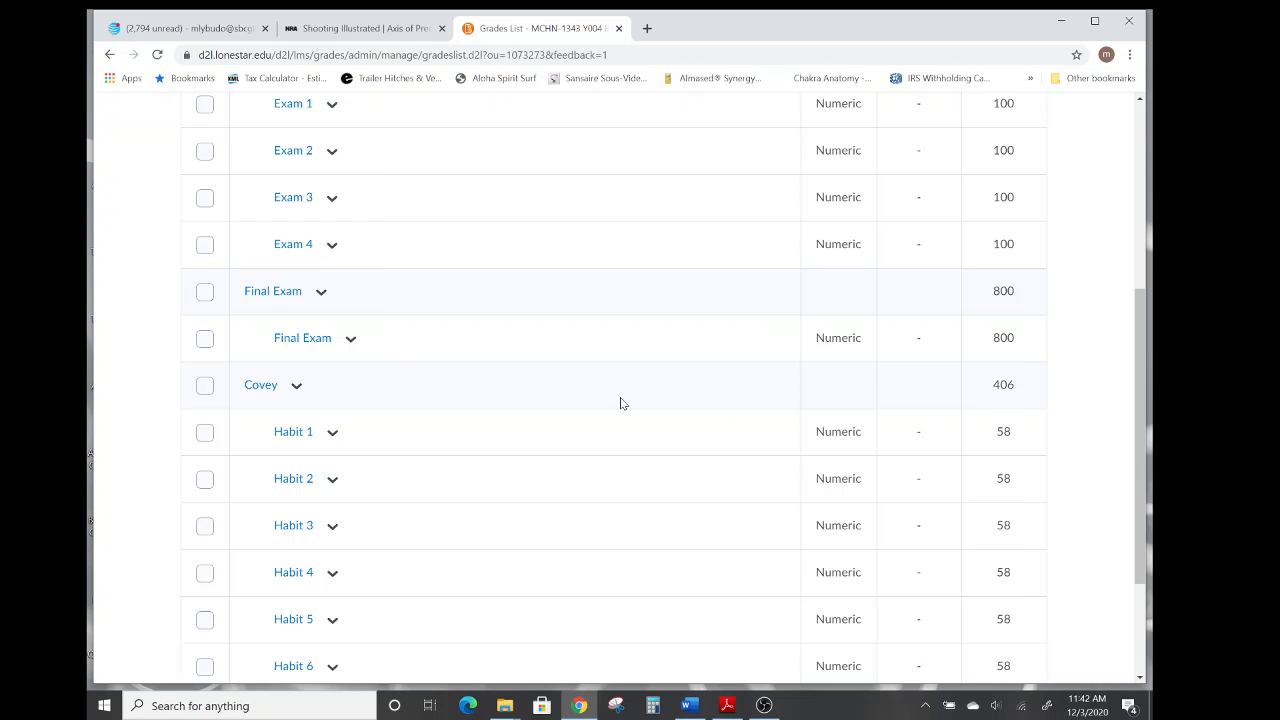
scroll(620, 403, "down", 3)
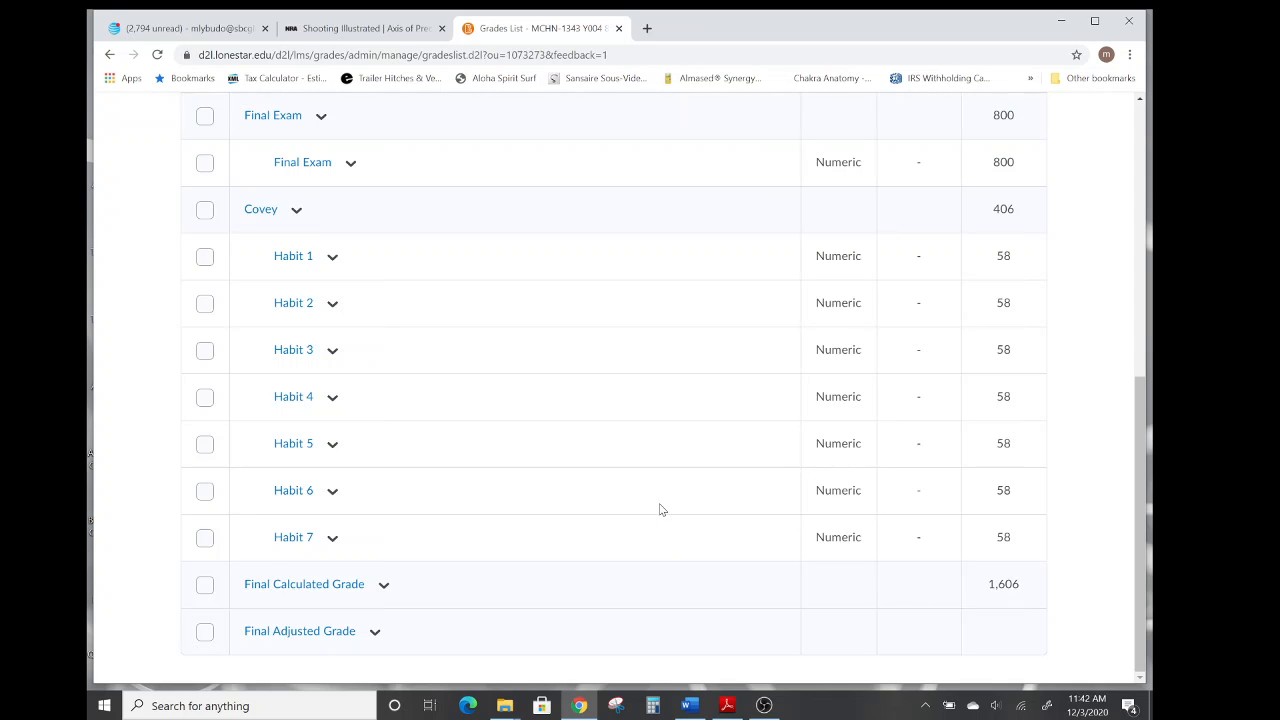
scroll(660, 510, "up", 6)
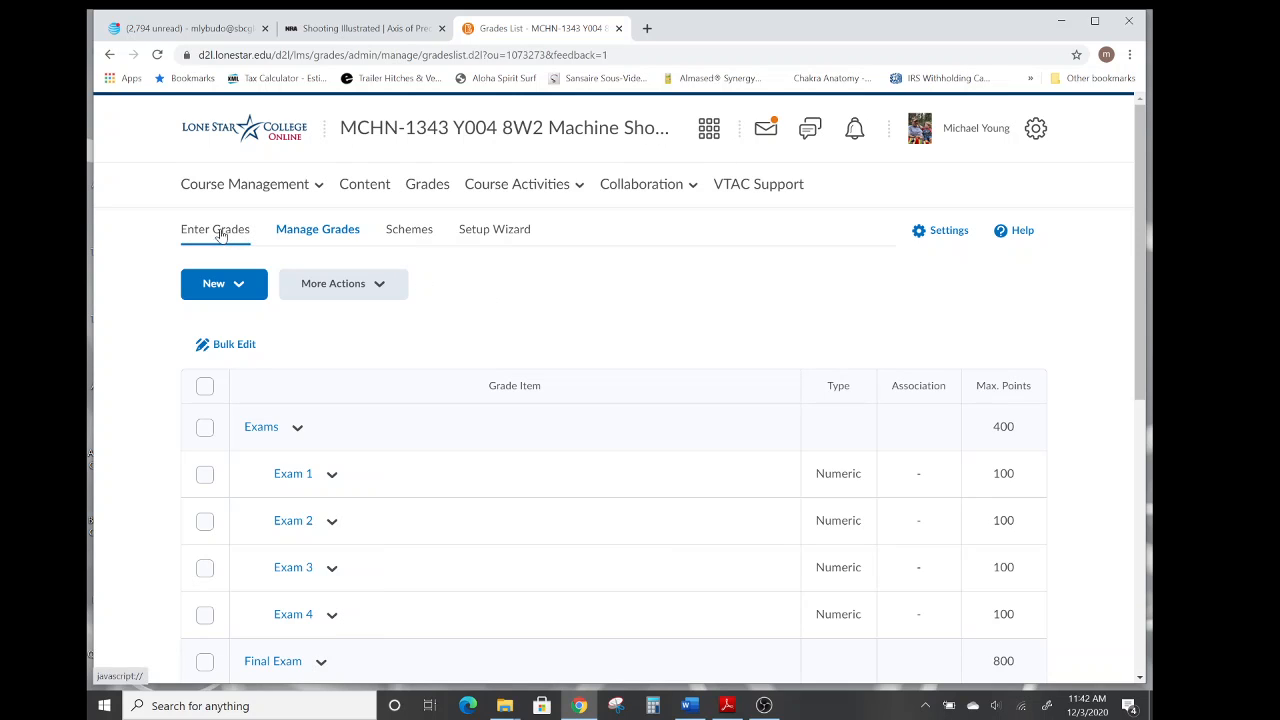
Open the Enter Grades view and browse the student grade table across its columns.
left_click(424, 190)
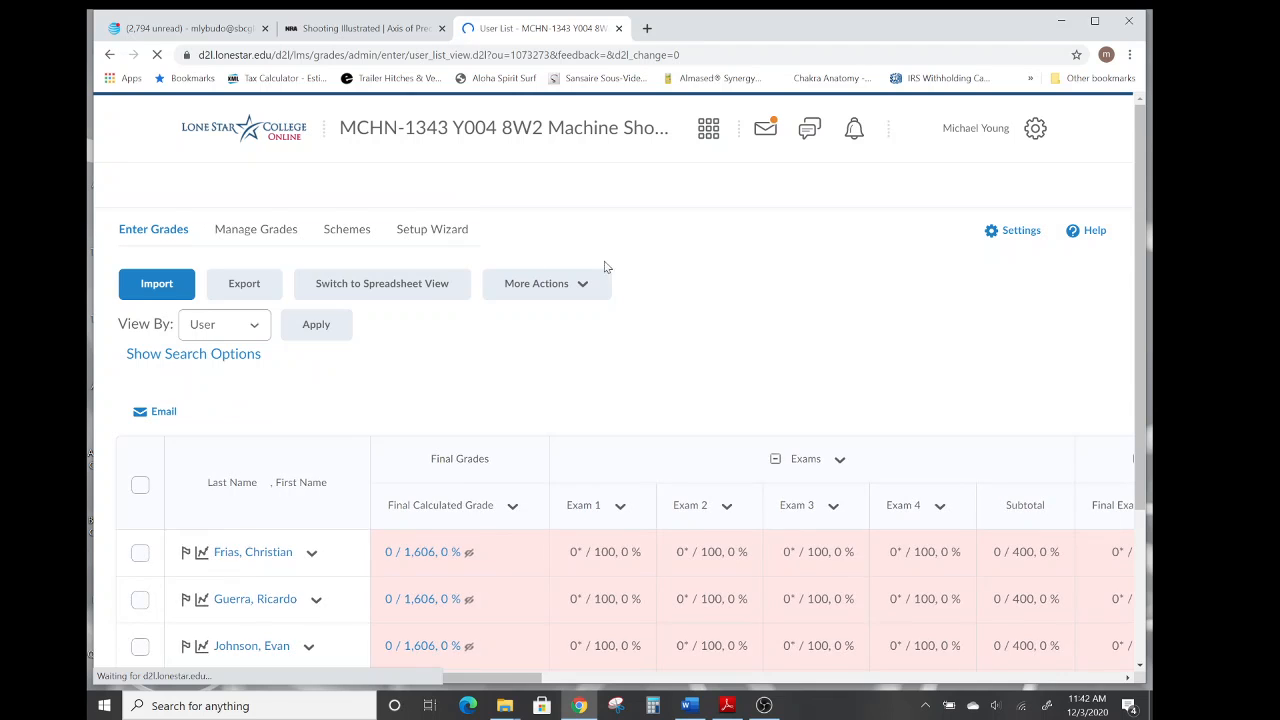
scroll(709, 286, "down", 3)
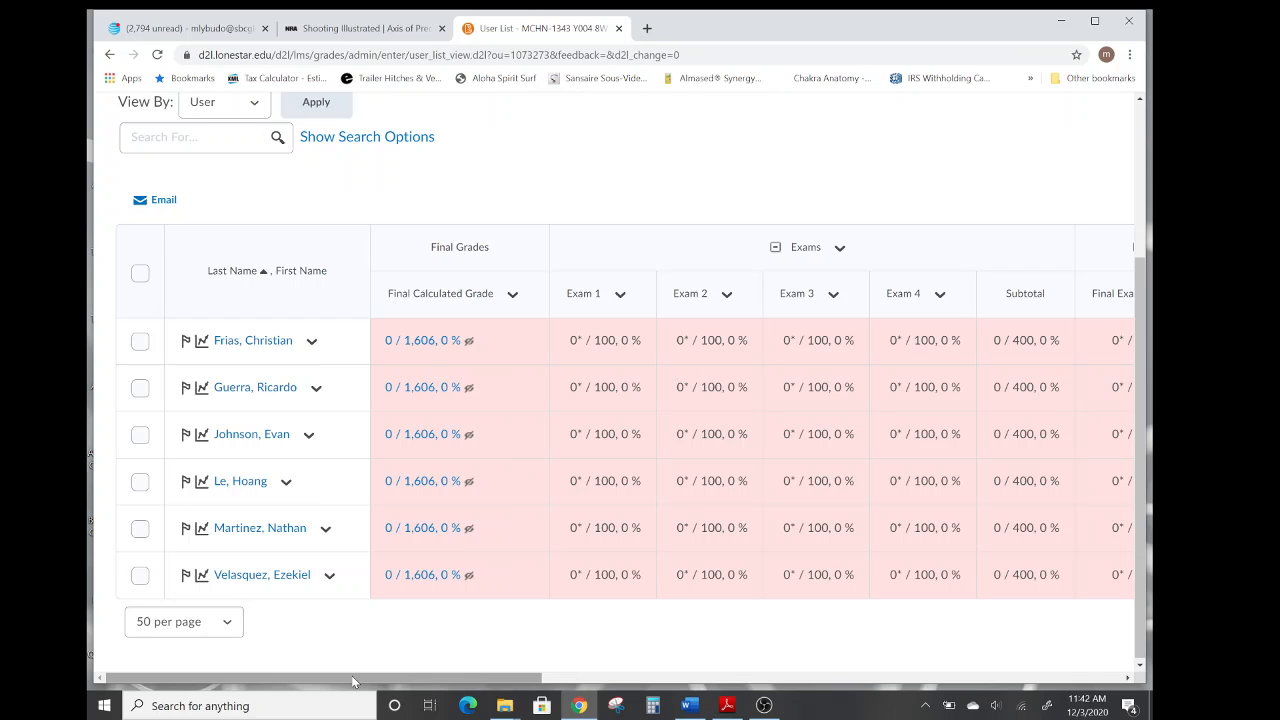
left_click_drag(351, 677, 409, 679)
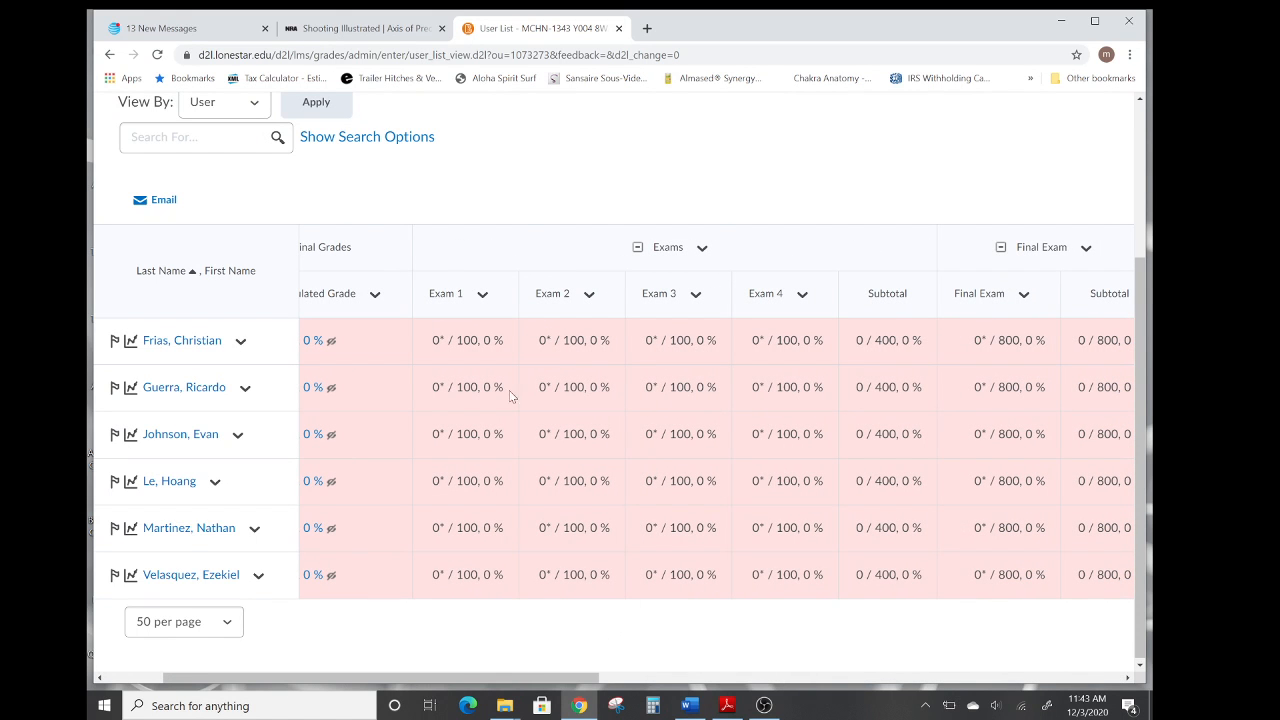
scroll(517, 202, "up", 3)
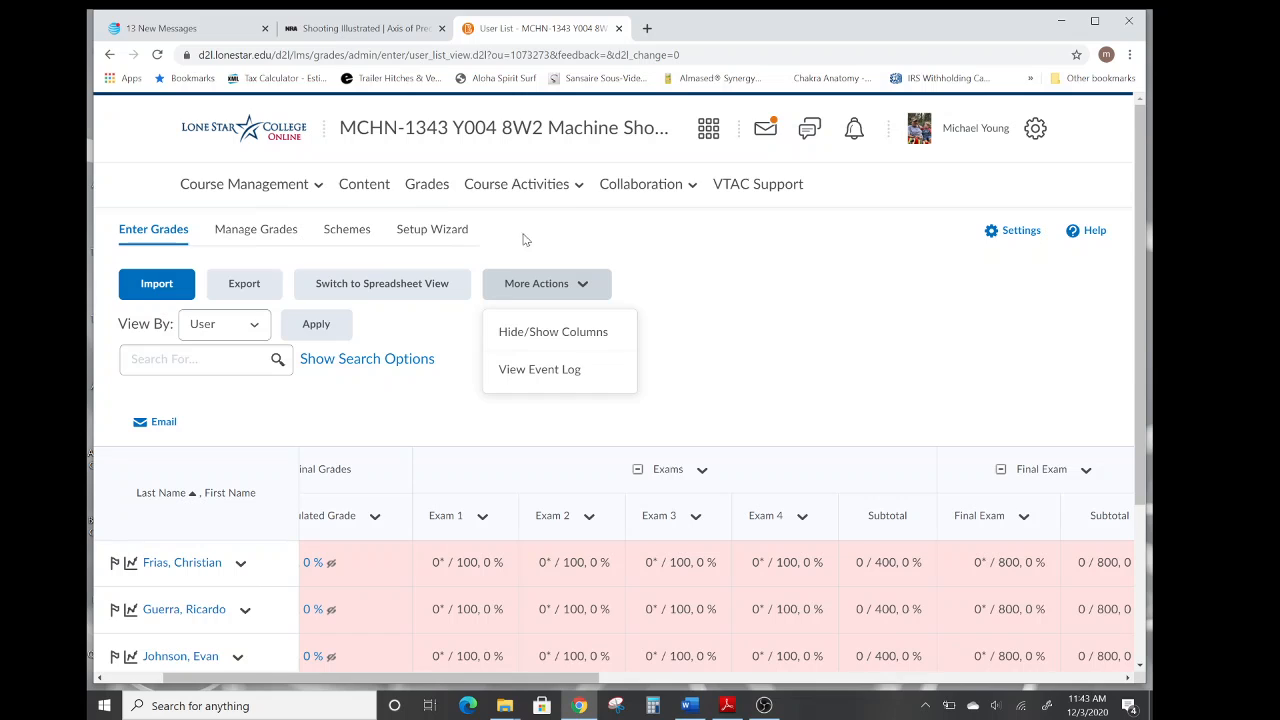
left_click(266, 235)
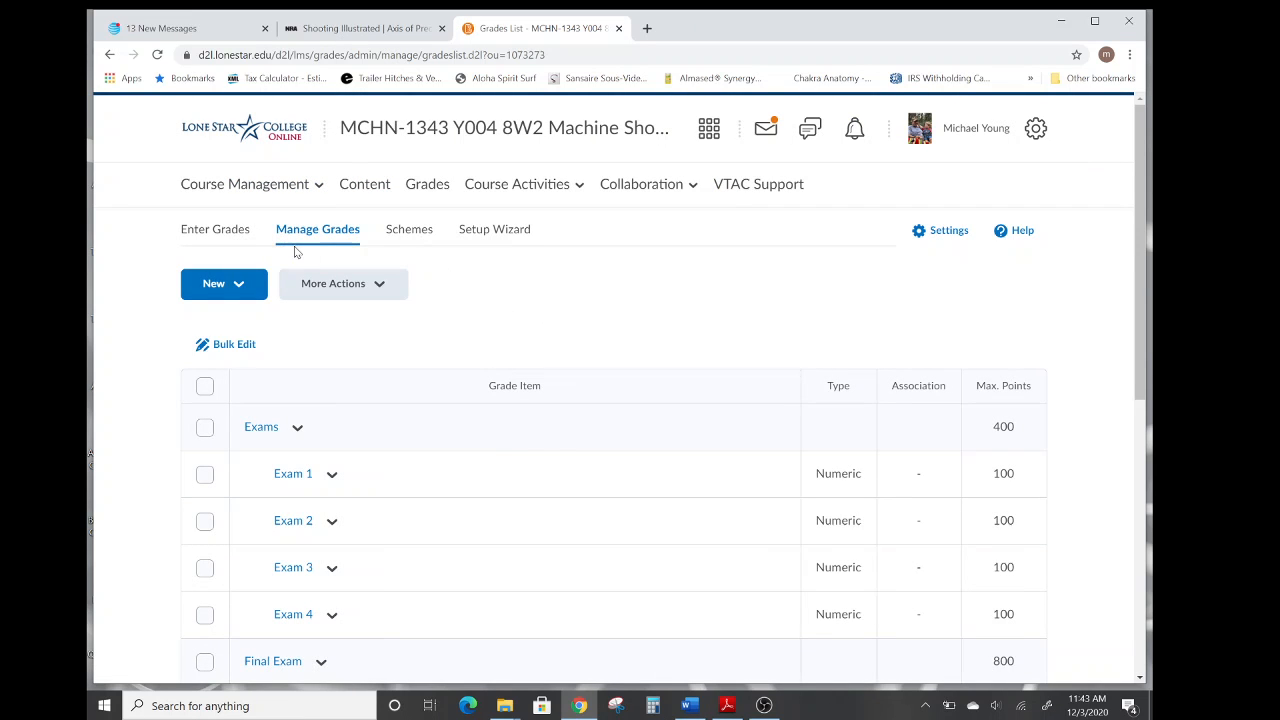
left_click(227, 232)
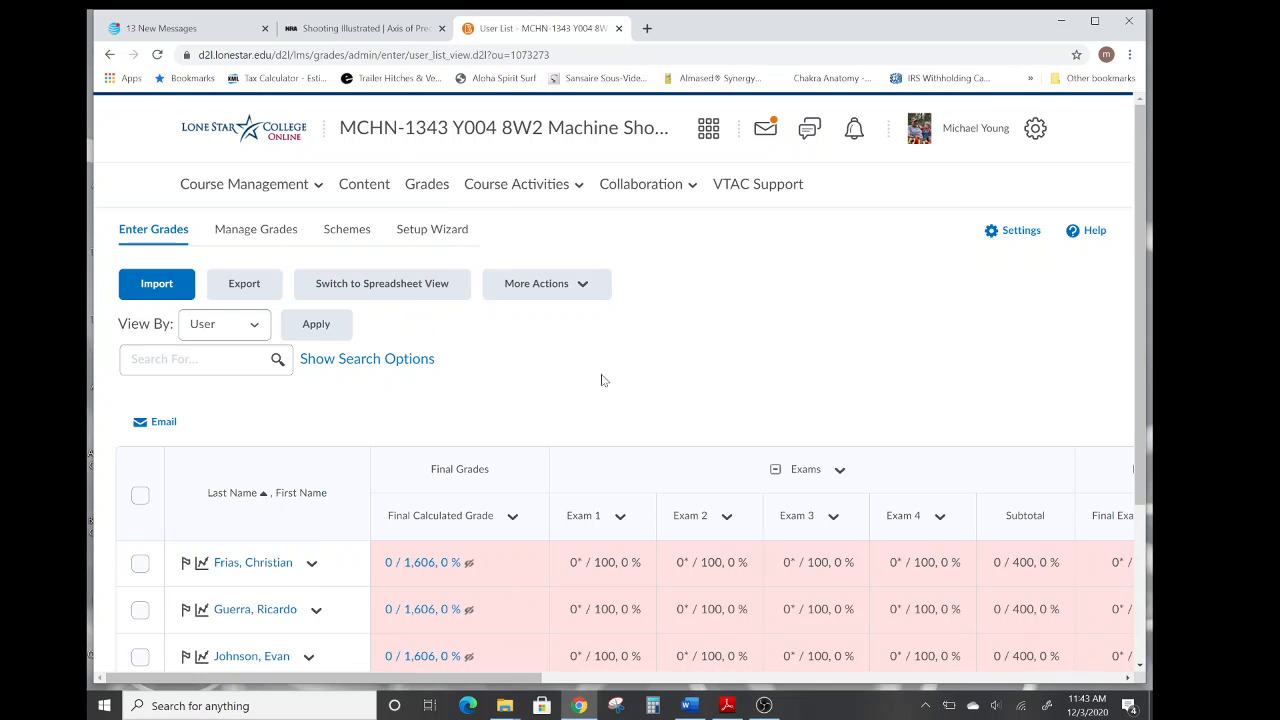
scroll(708, 374, "down", 2)
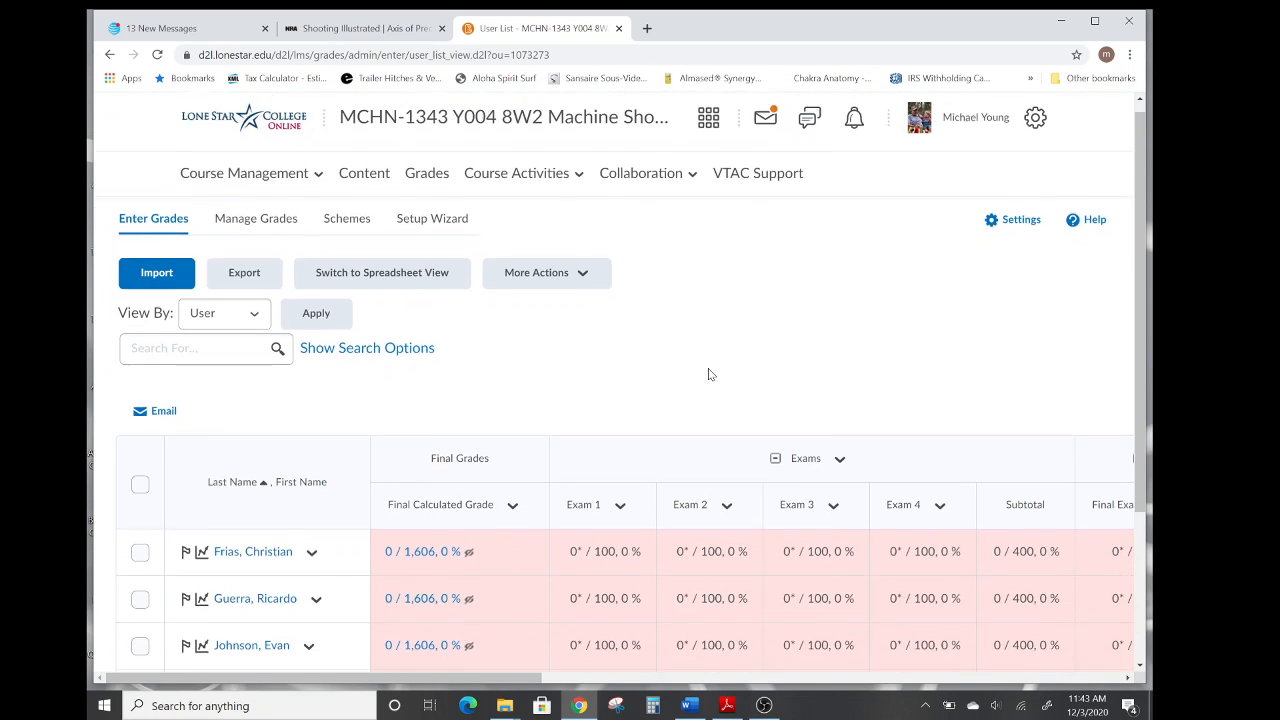
scroll(708, 370, "down", 1)
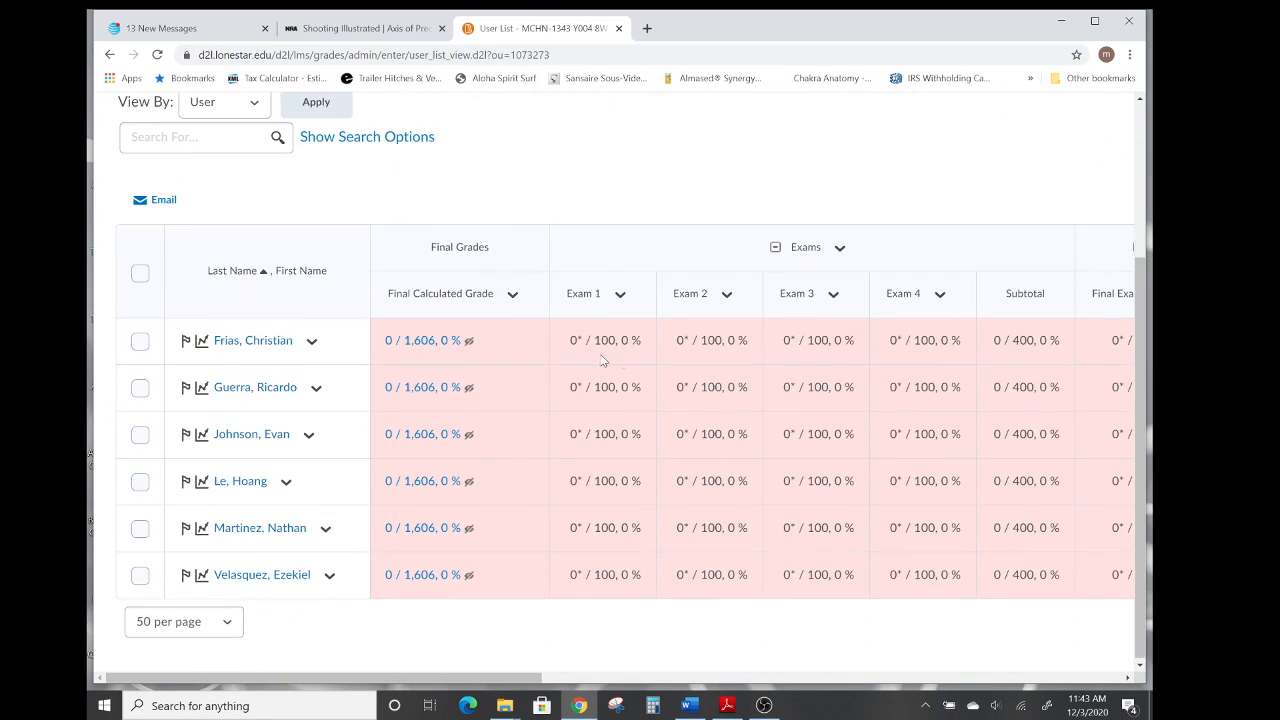
Enter Exam 1 grades of 100 and 85 for the first two students and save the changes.
left_click(620, 296)
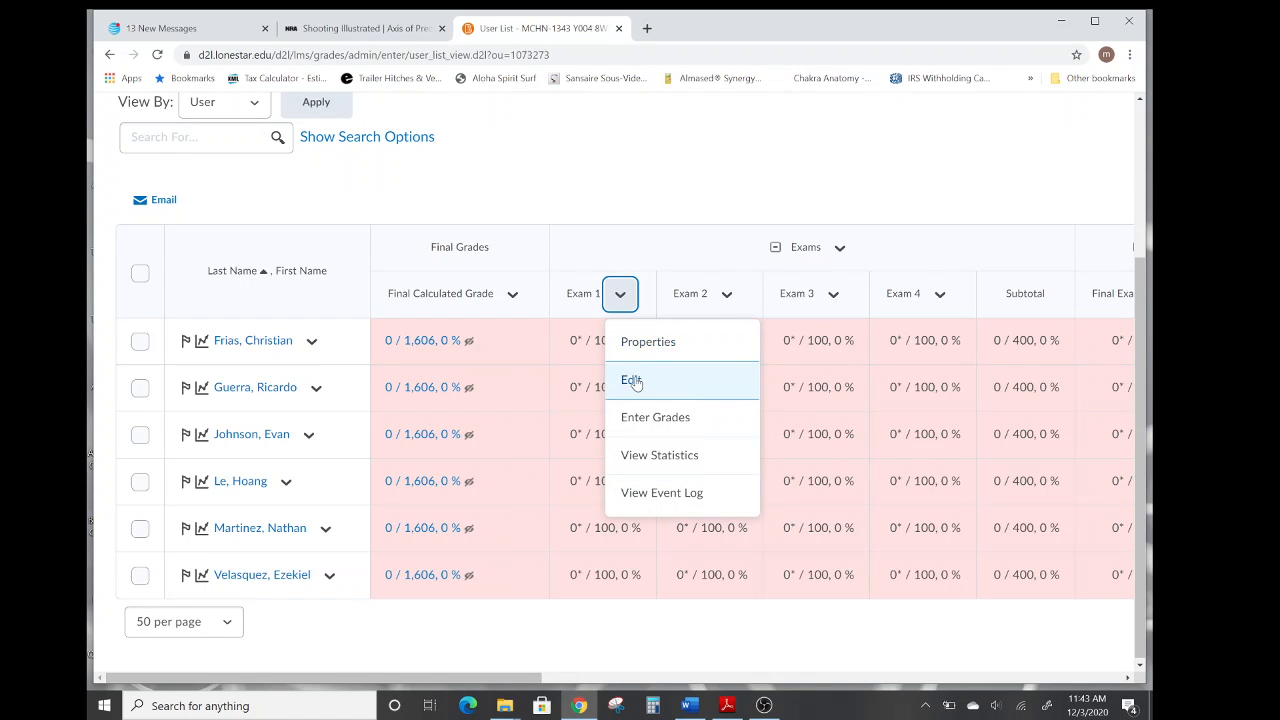
left_click(643, 418)
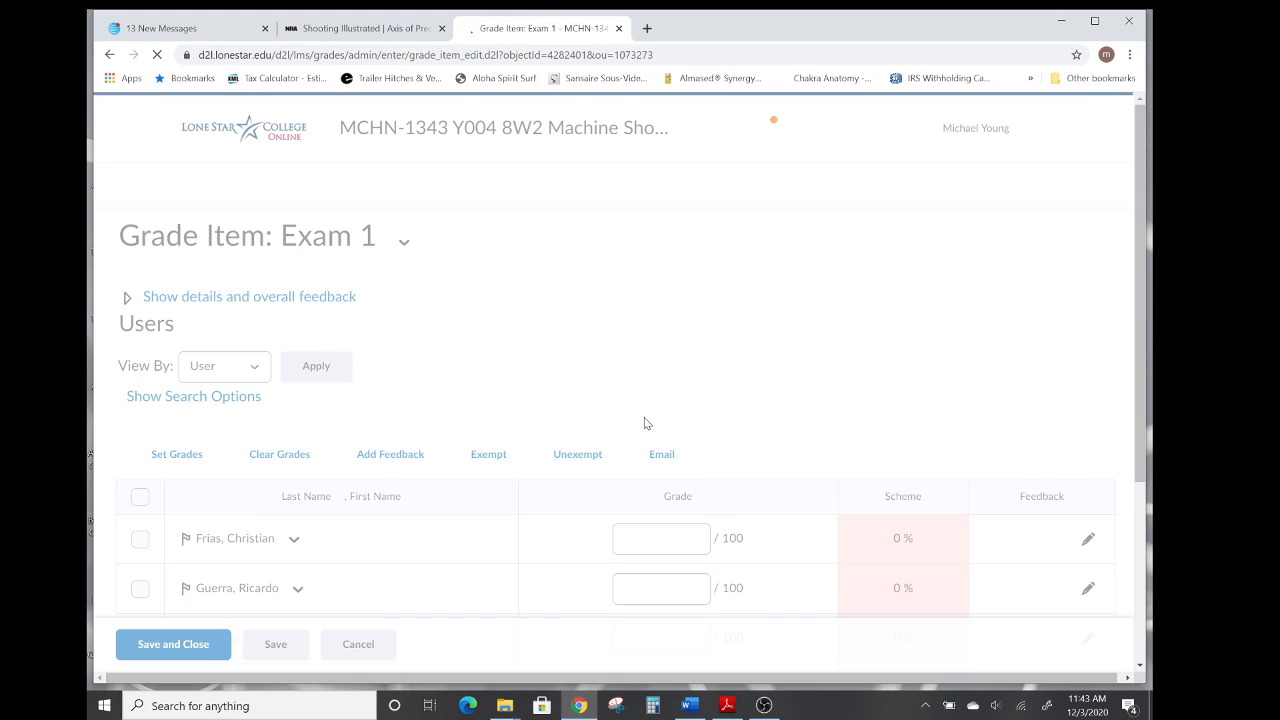
scroll(590, 347, "down", 3)
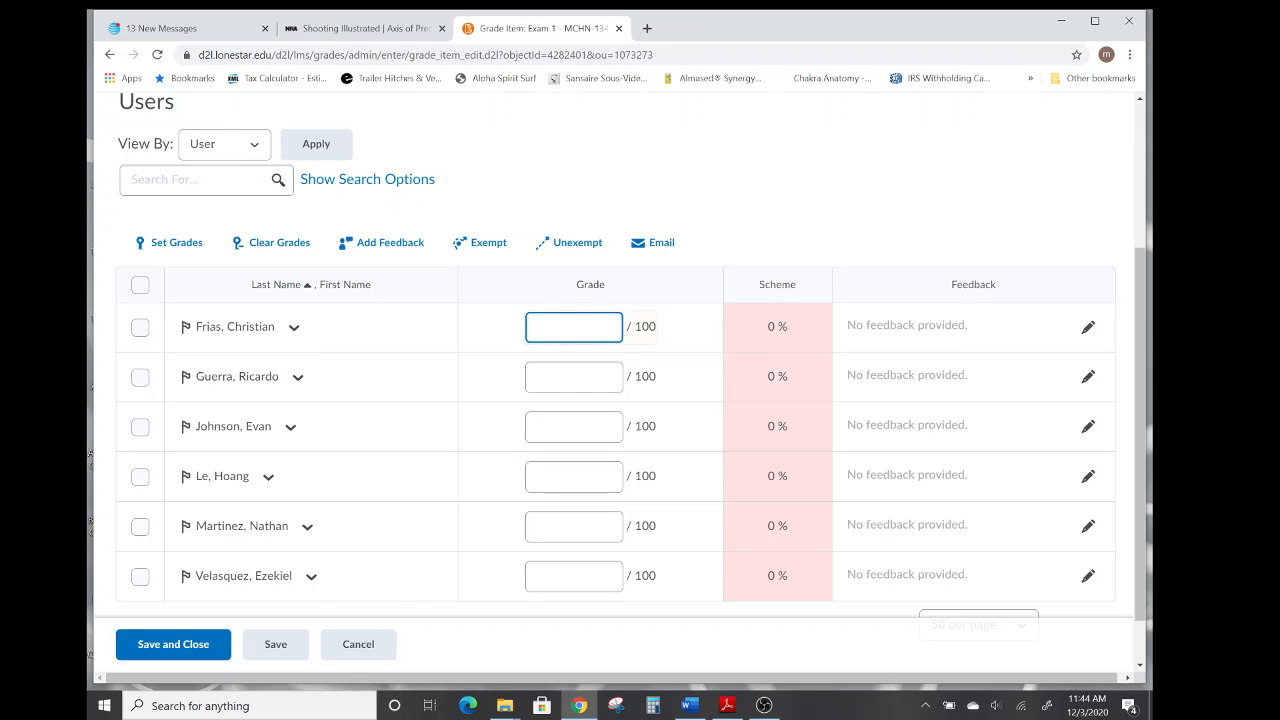
scroll(593, 236, "up", 3)
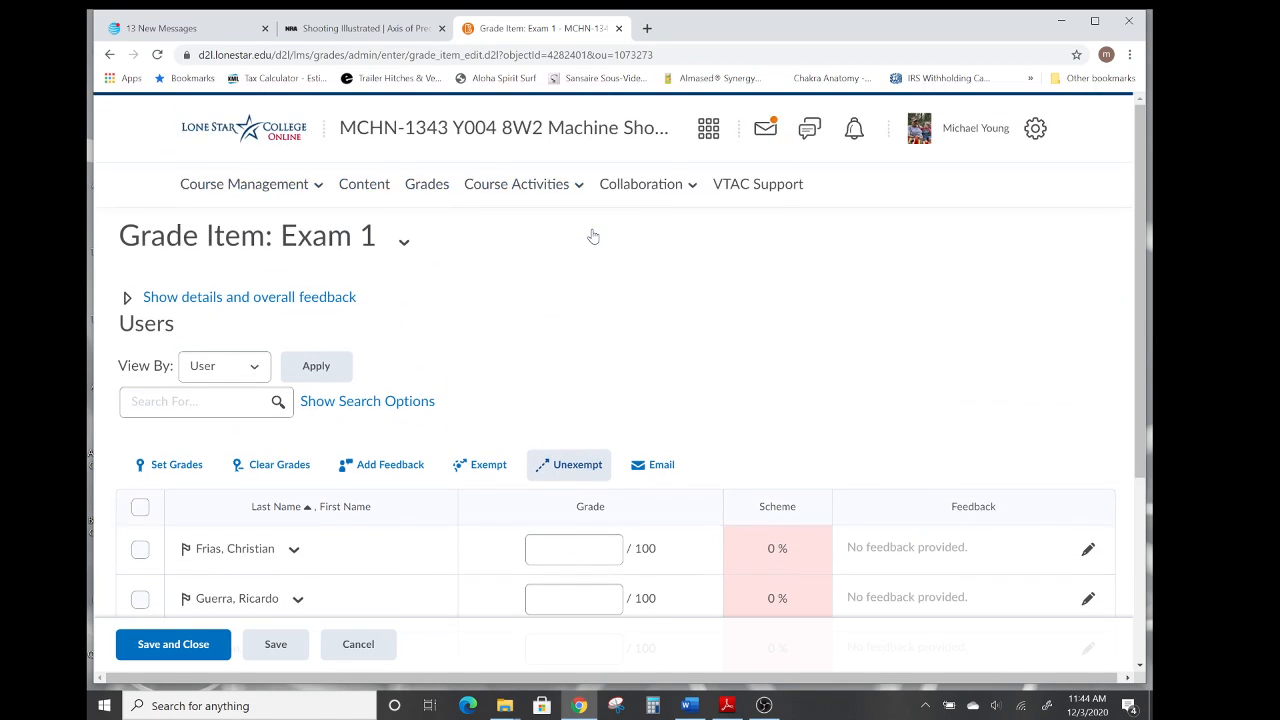
scroll(630, 280, "down", 3)
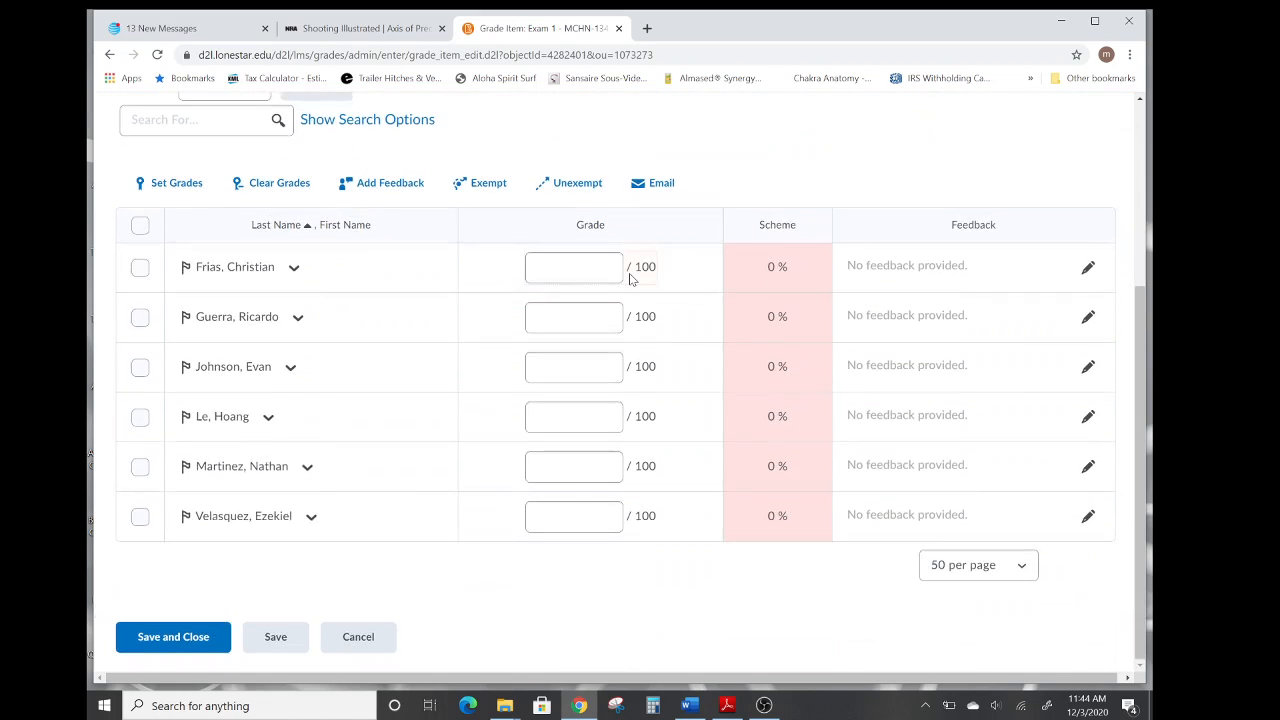
left_click(575, 267)
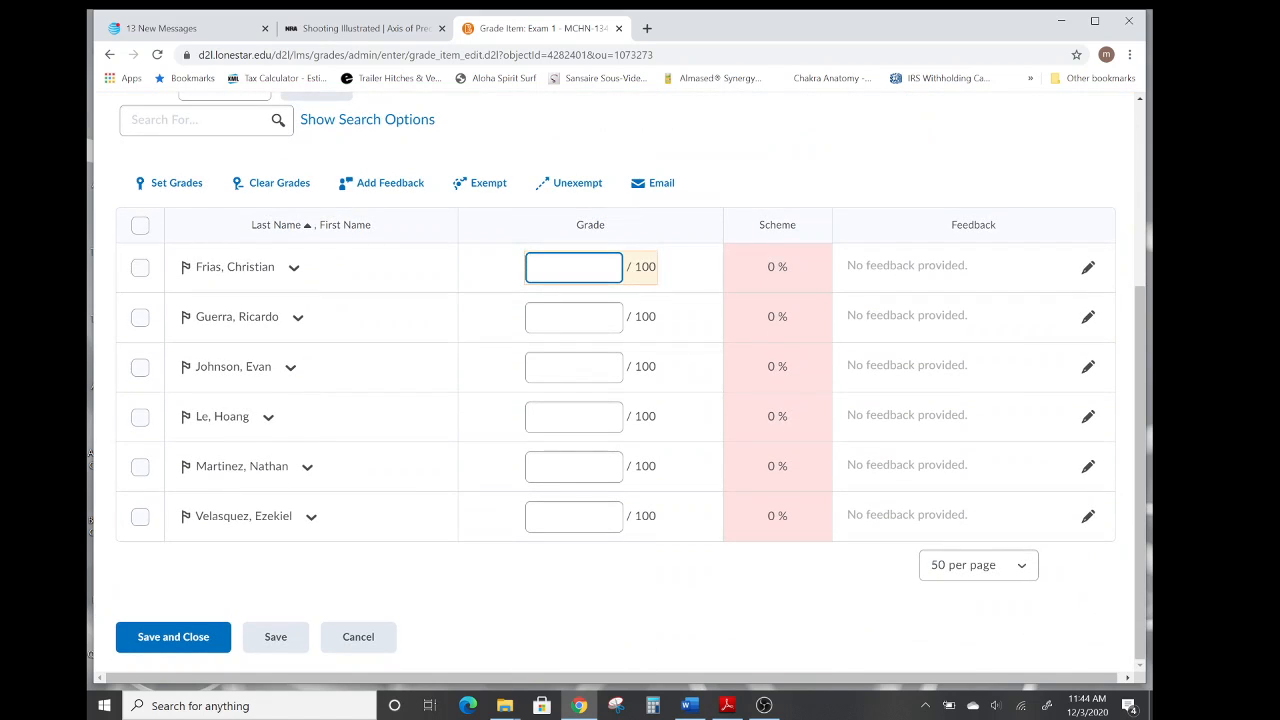
type("100")
left_click(514, 617)
left_click(573, 316)
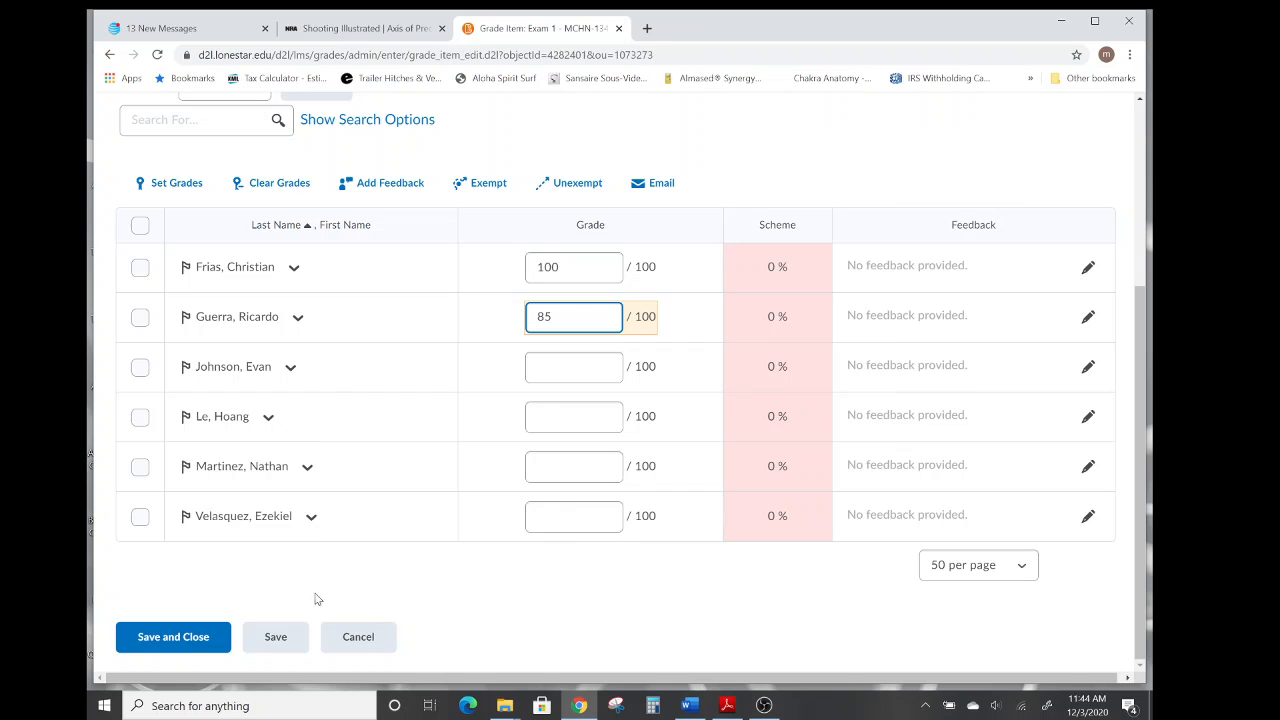
left_click(276, 640)
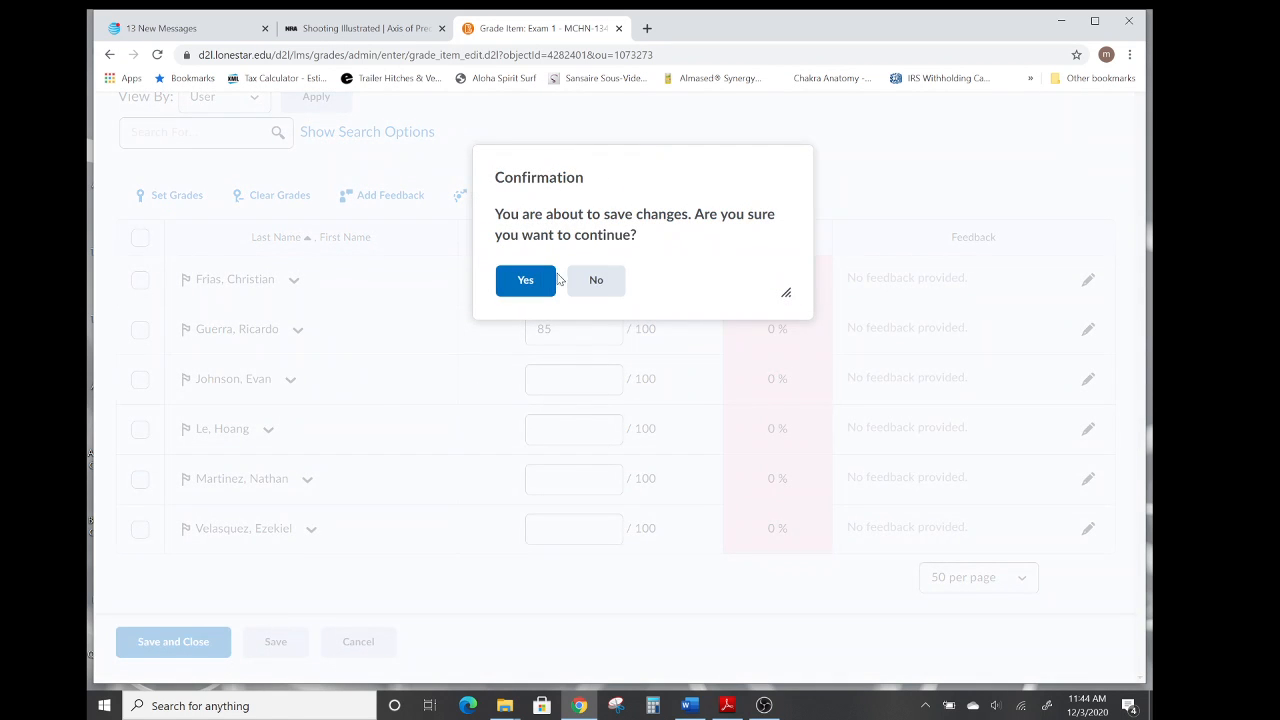
left_click(523, 282)
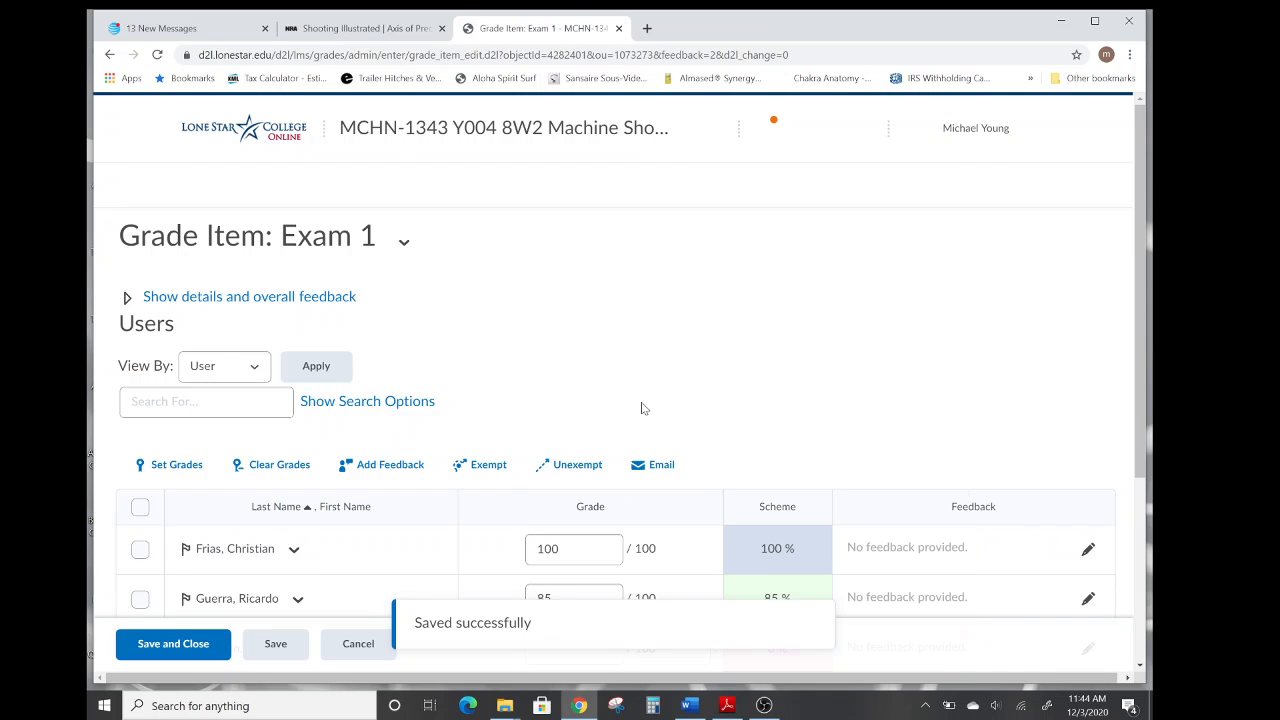
Clear the Exam 1 grades of the first two students, save the changes, then save and close the grade item.
scroll(711, 346, "down", 2)
scroll(710, 346, "down", 2)
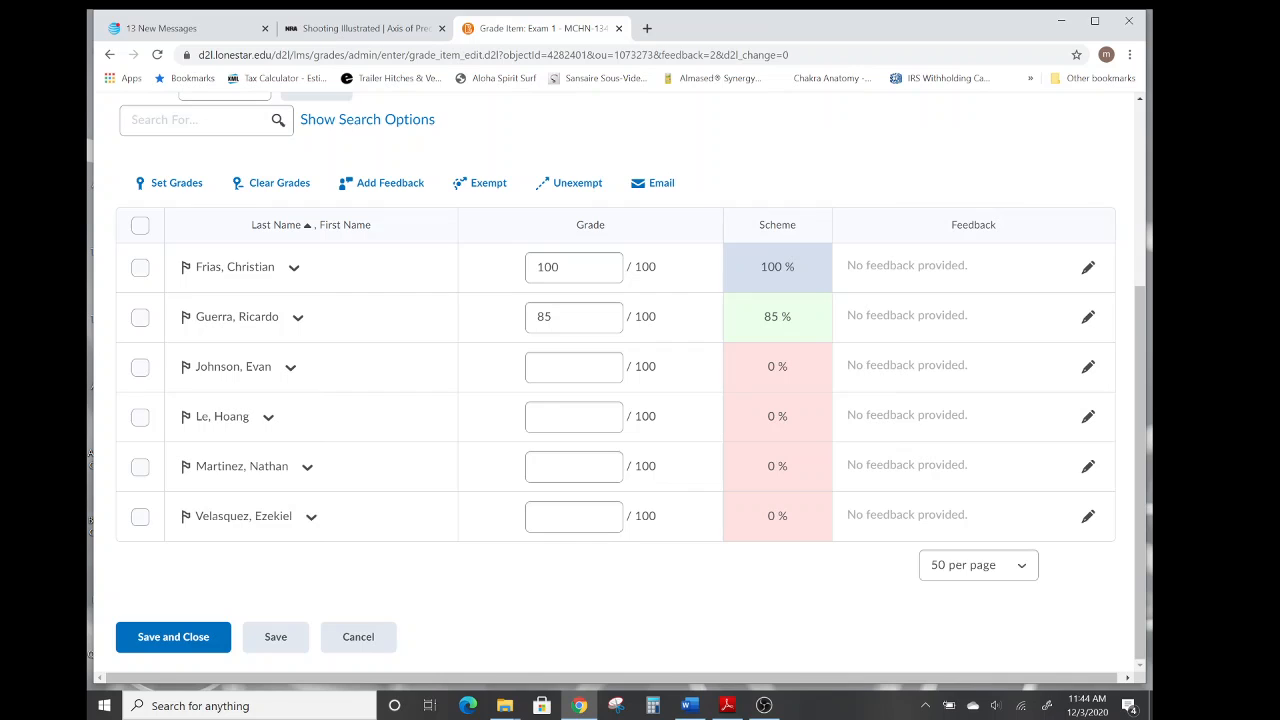
left_click(585, 268)
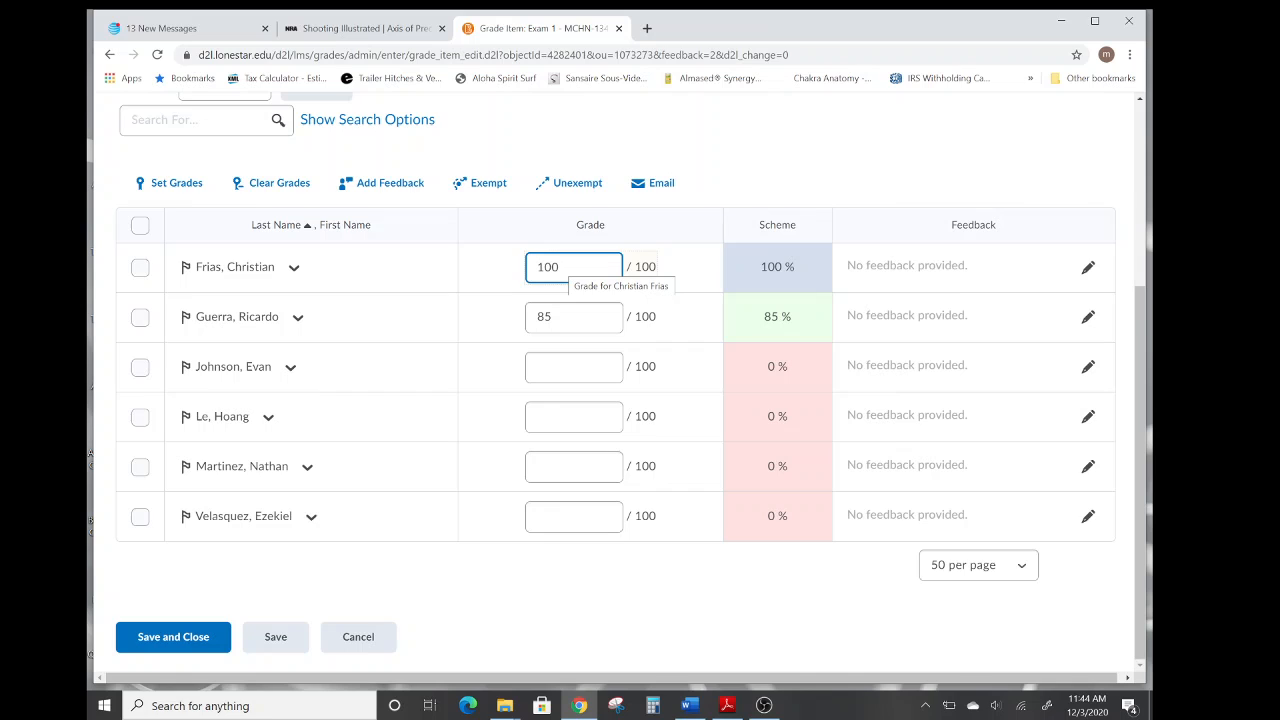
type("0")
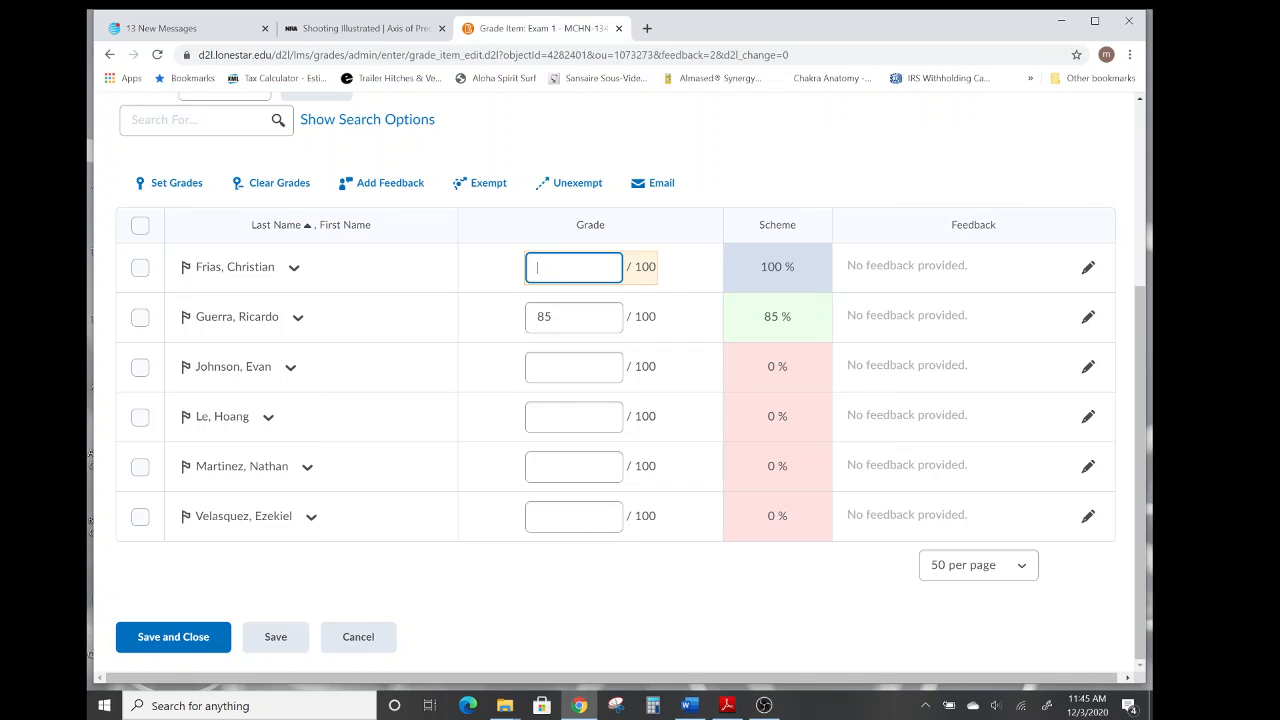
key("Tab")
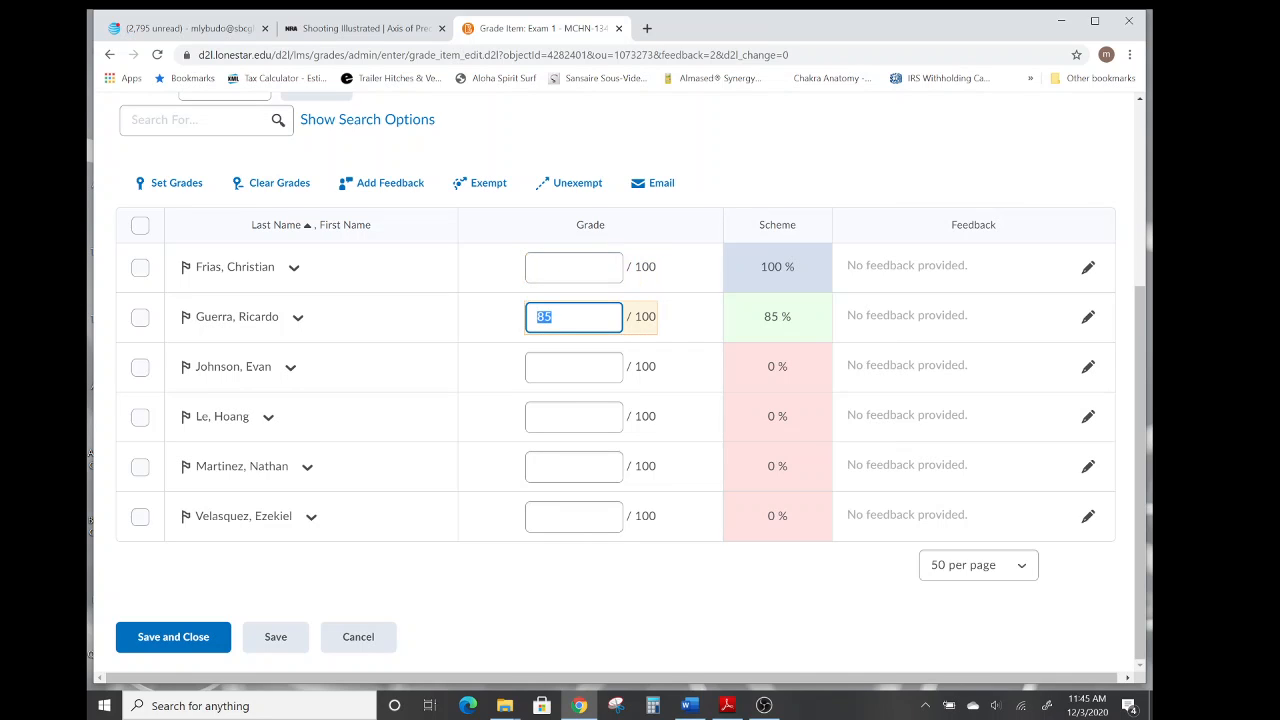
key("BackSpace")
left_click(274, 642)
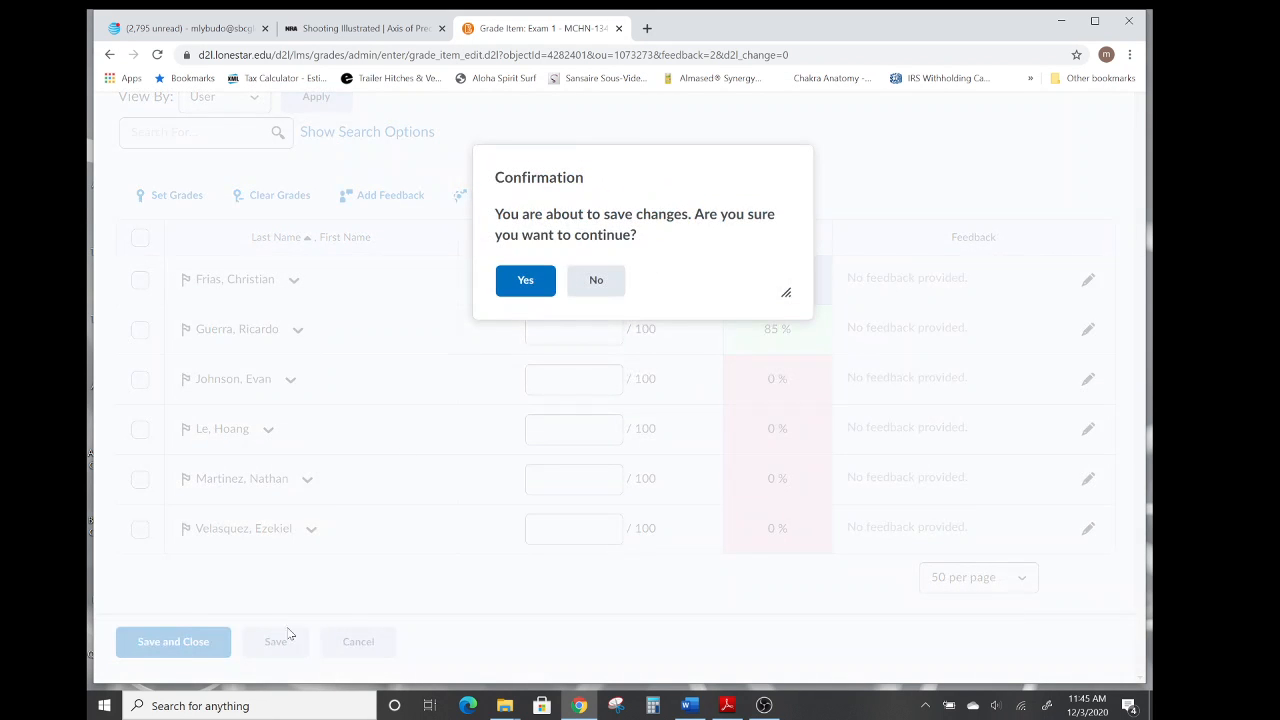
left_click(522, 288)
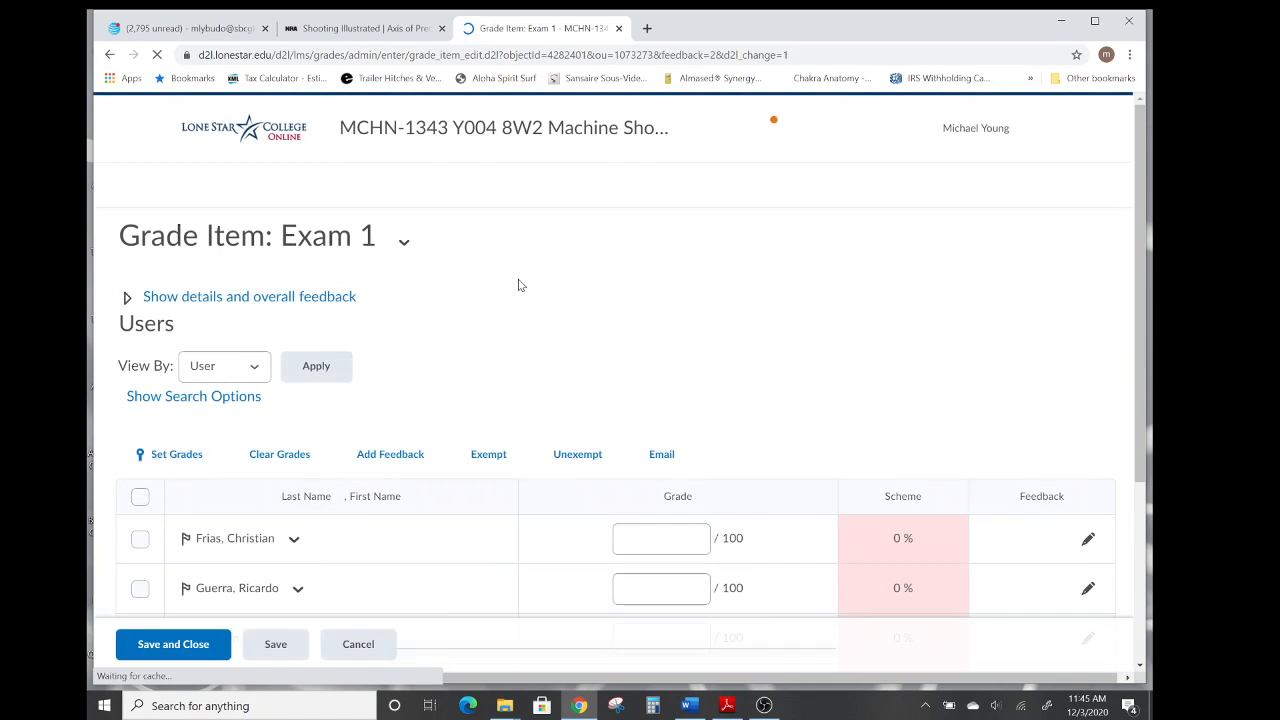
scroll(670, 283, "down", 3)
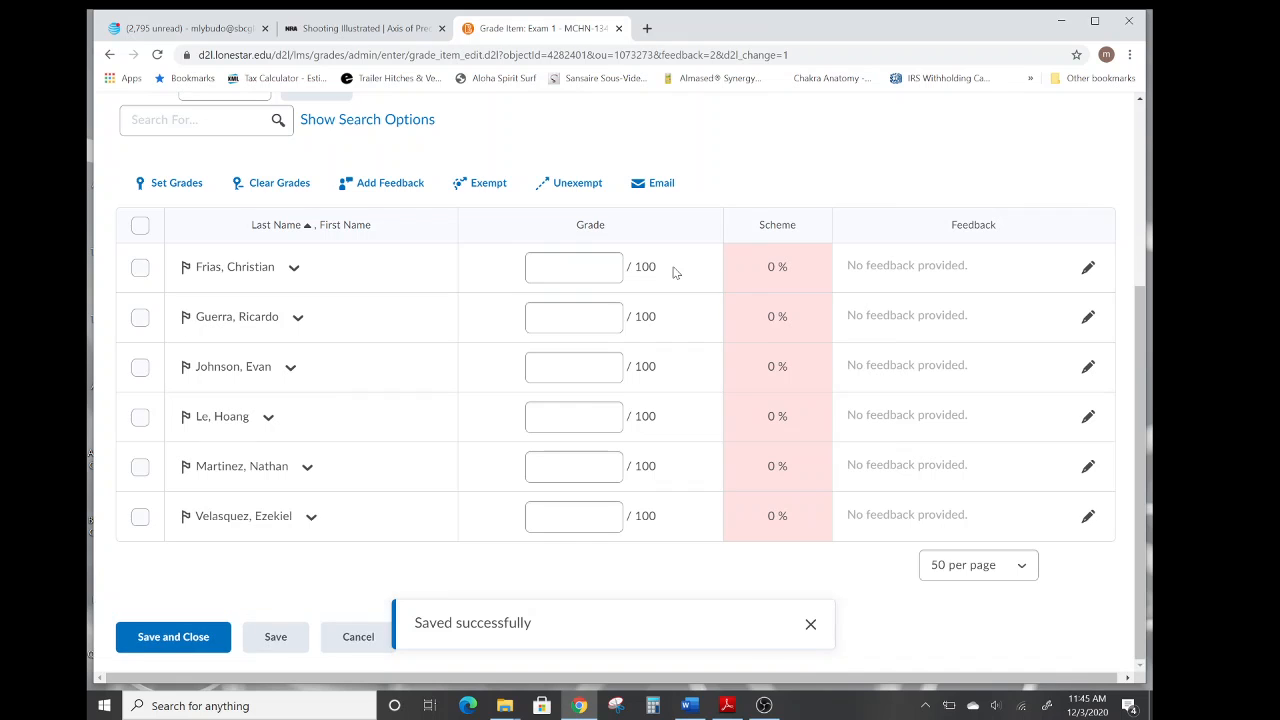
left_click(197, 643)
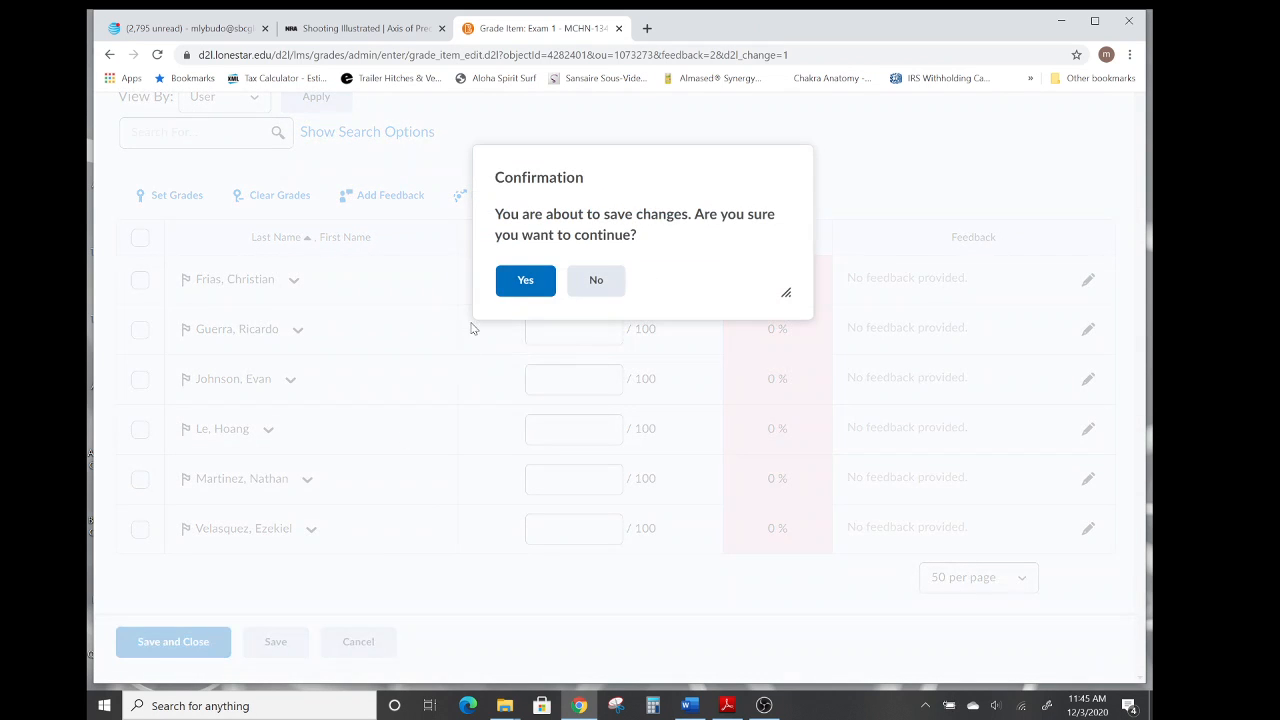
left_click(523, 283)
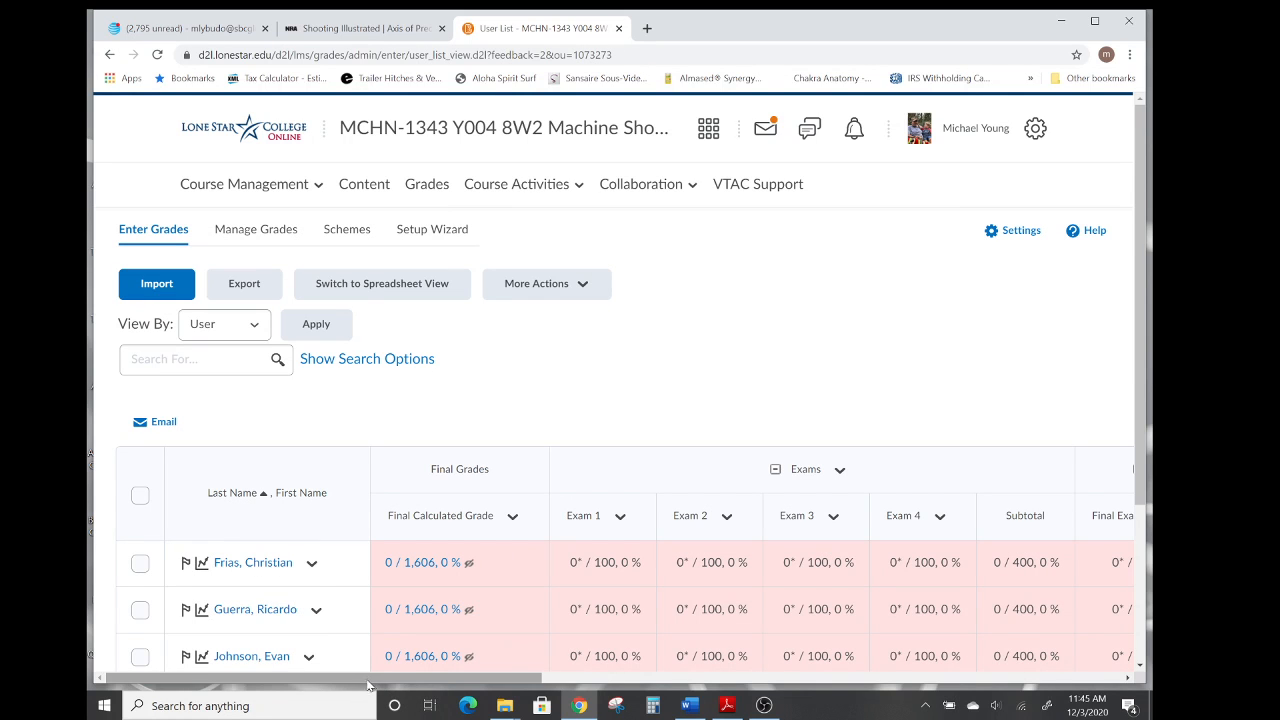
Go to the homepage and open the 2020 Spring MCHN-1343 Y001 8W1 Machine Shop Mathematics course from the full course list.
mouse_move(367, 683)
left_mouse_down()
mouse_move(915, 682)
mouse_move(345, 690)
left_mouse_up()
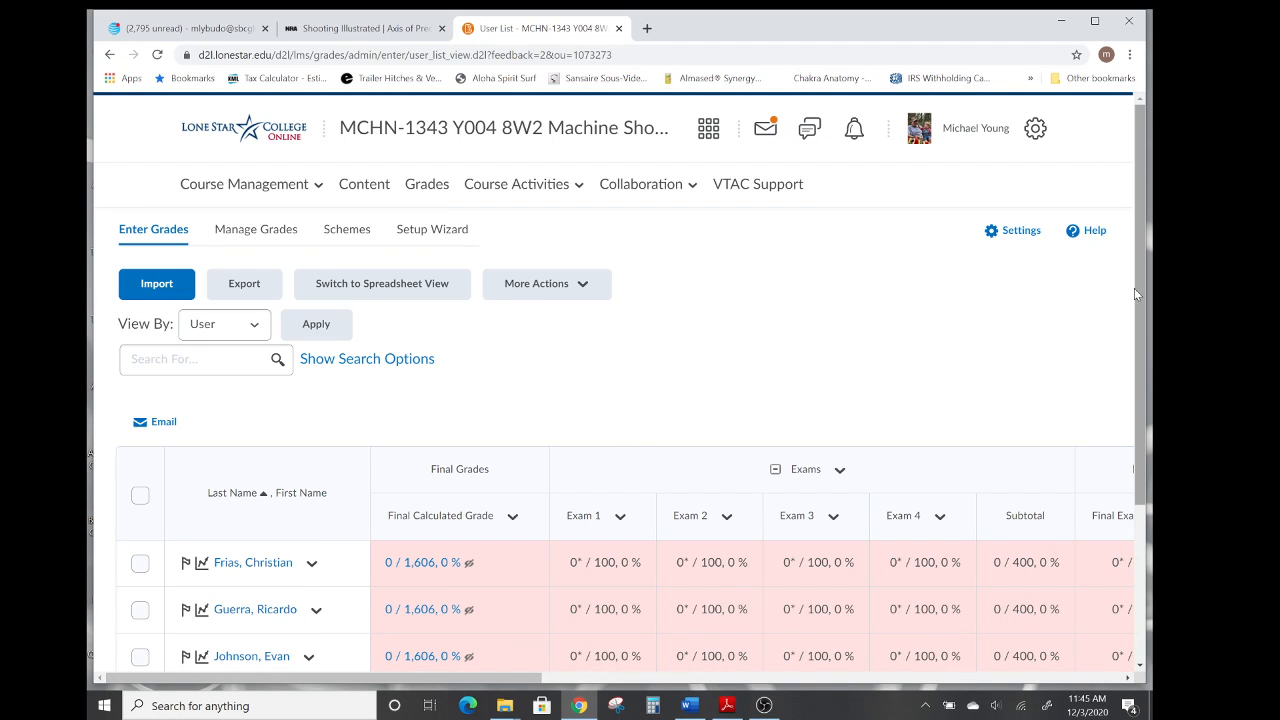
mouse_move(1138, 291)
left_mouse_down()
mouse_move(1138, 466)
mouse_move(1135, 284)
left_mouse_up()
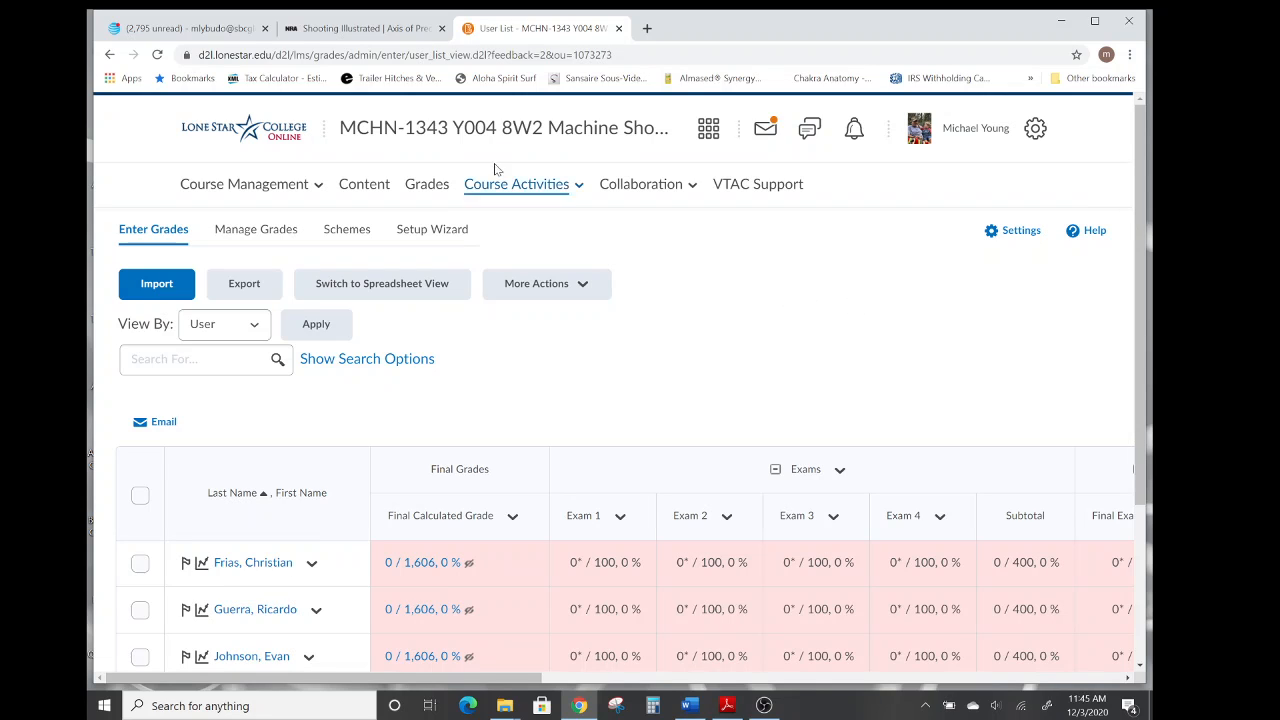
left_click(237, 133)
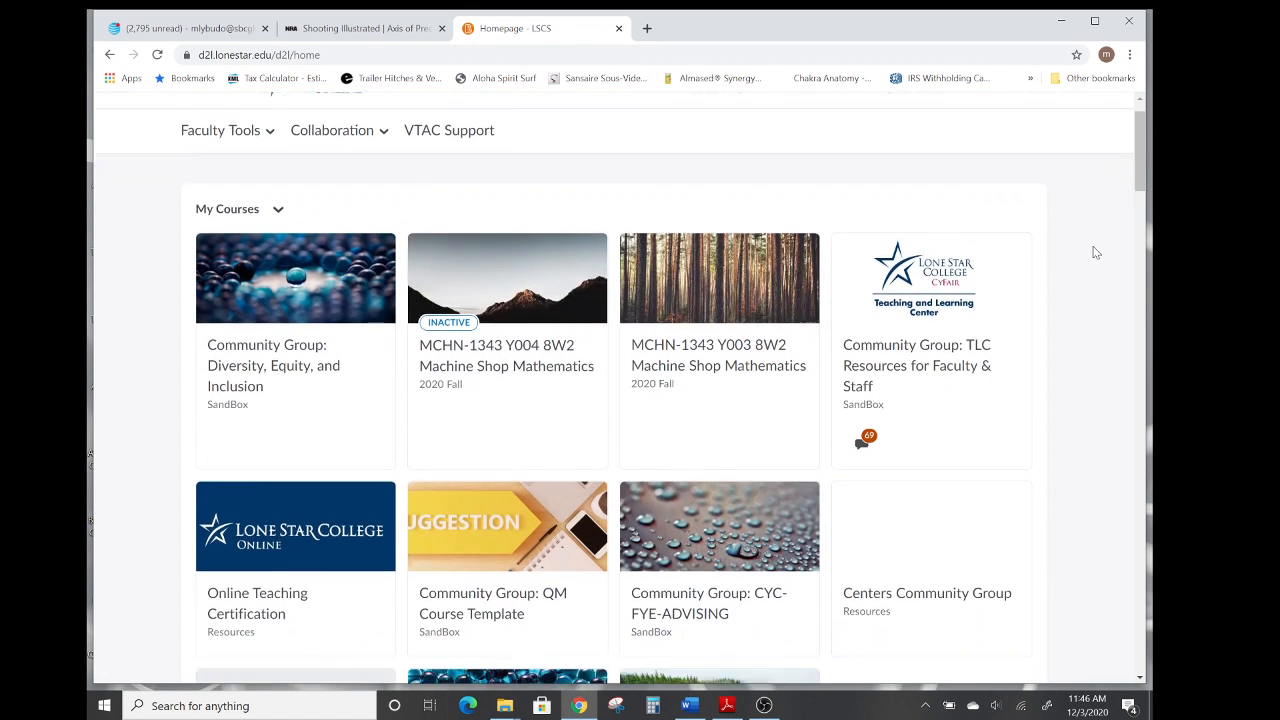
scroll(1092, 248, "down", 4)
scroll(1096, 252, "down", 1)
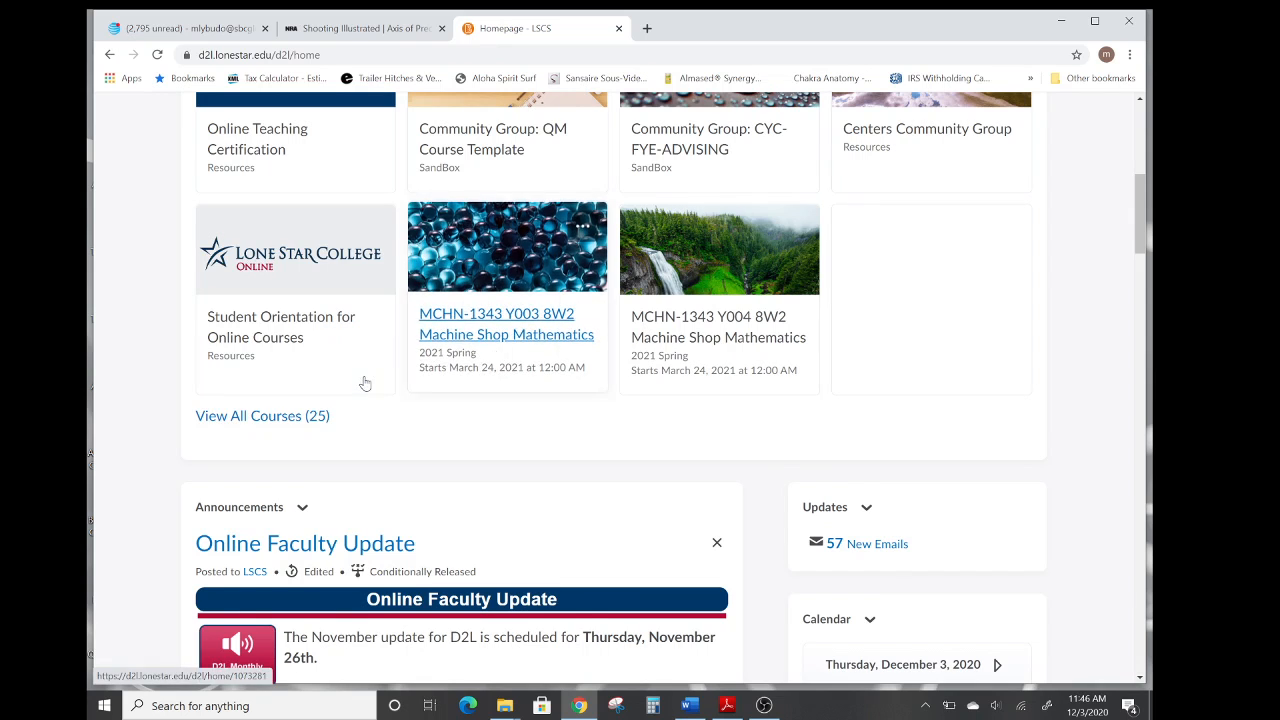
left_click(264, 420)
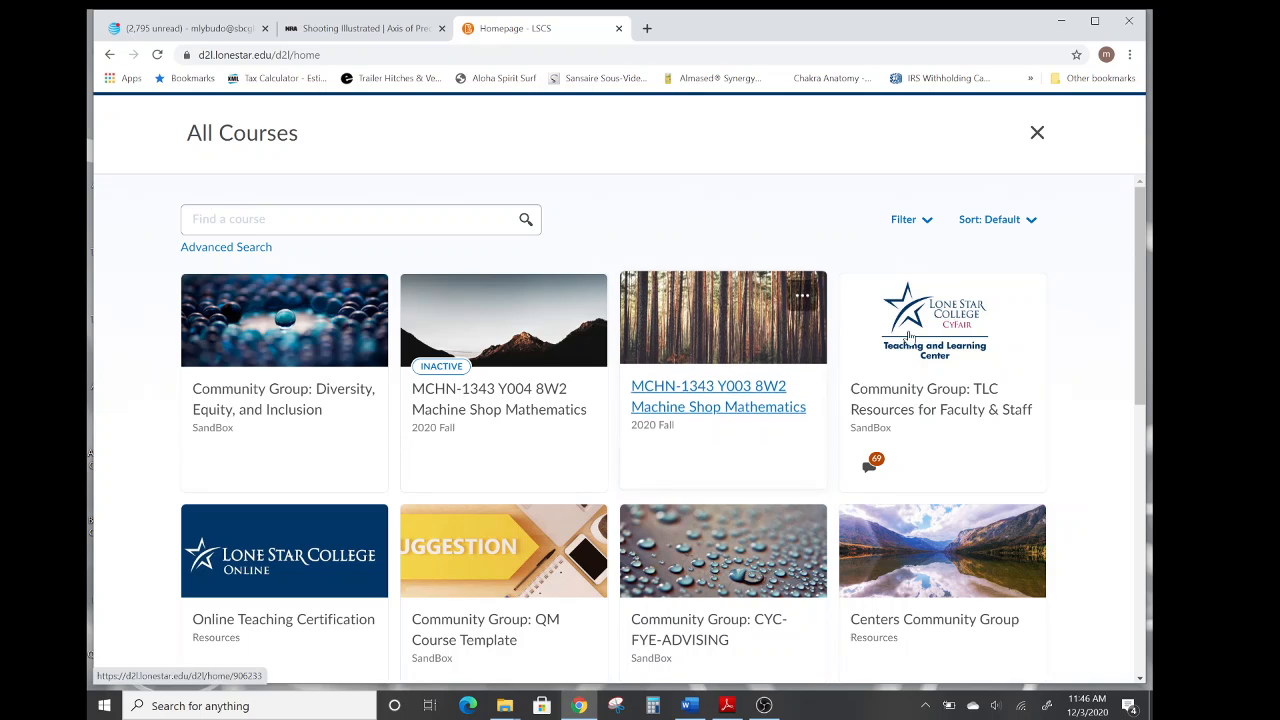
left_click_drag(1138, 269, 1128, 539)
scroll(1128, 539, "down", 1)
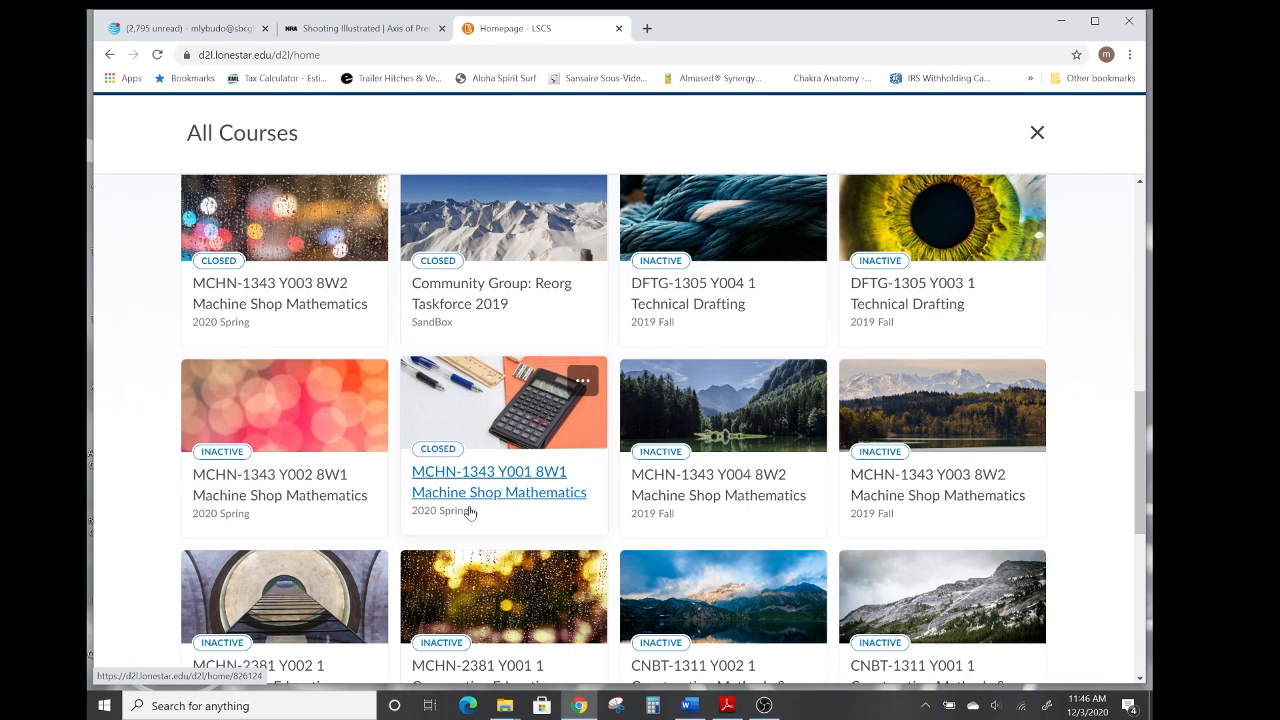
left_click(486, 478)
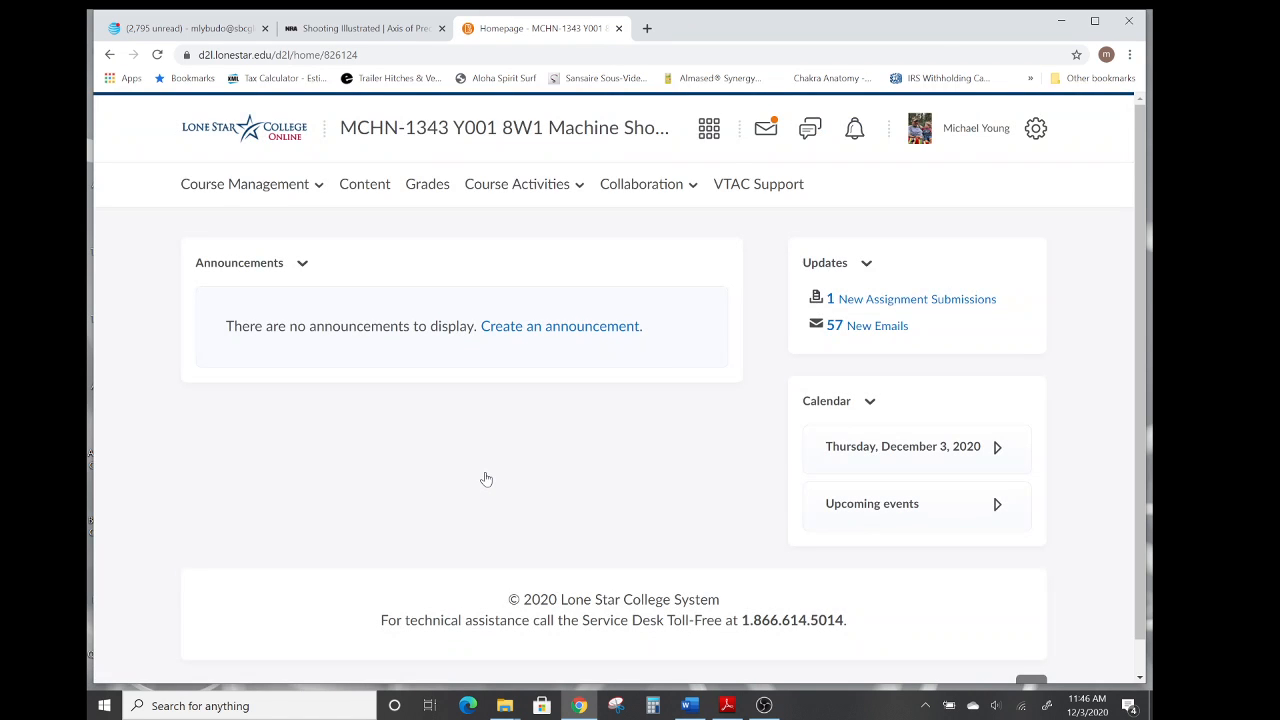
Open the course's grades and scroll through the students' final grades and test scores.
left_click(425, 189)
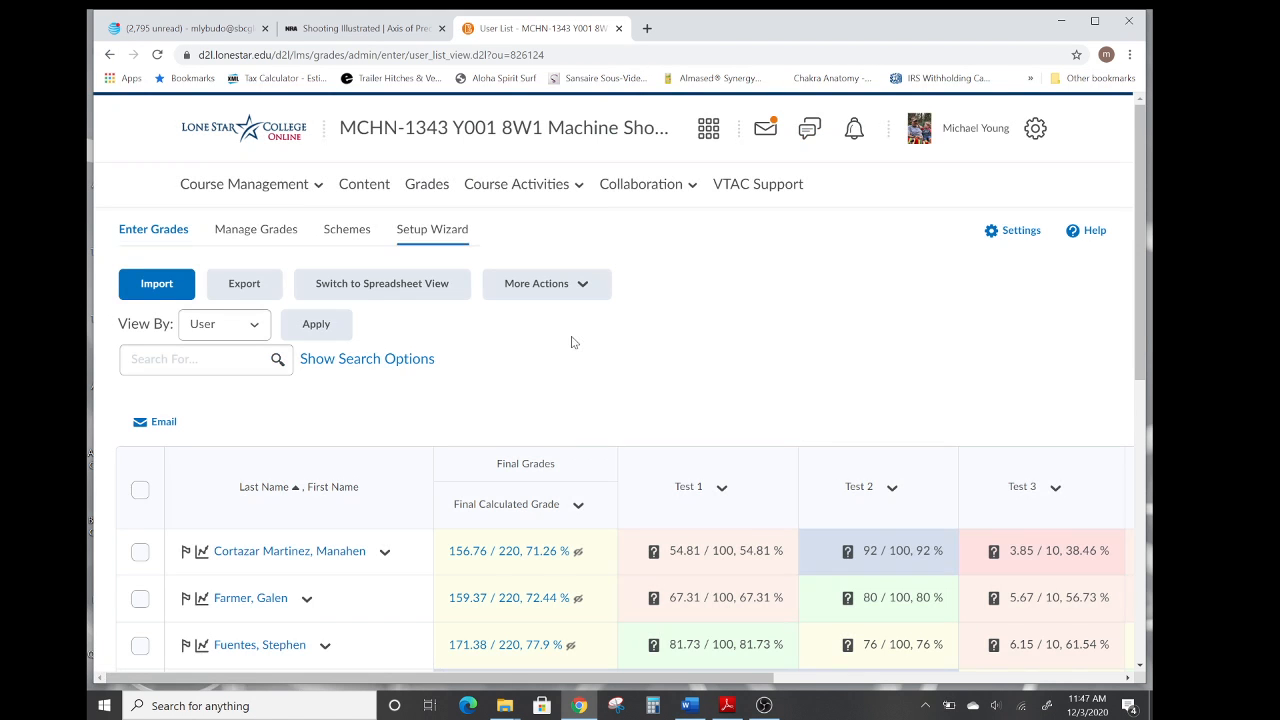
scroll(764, 335, "down", 2)
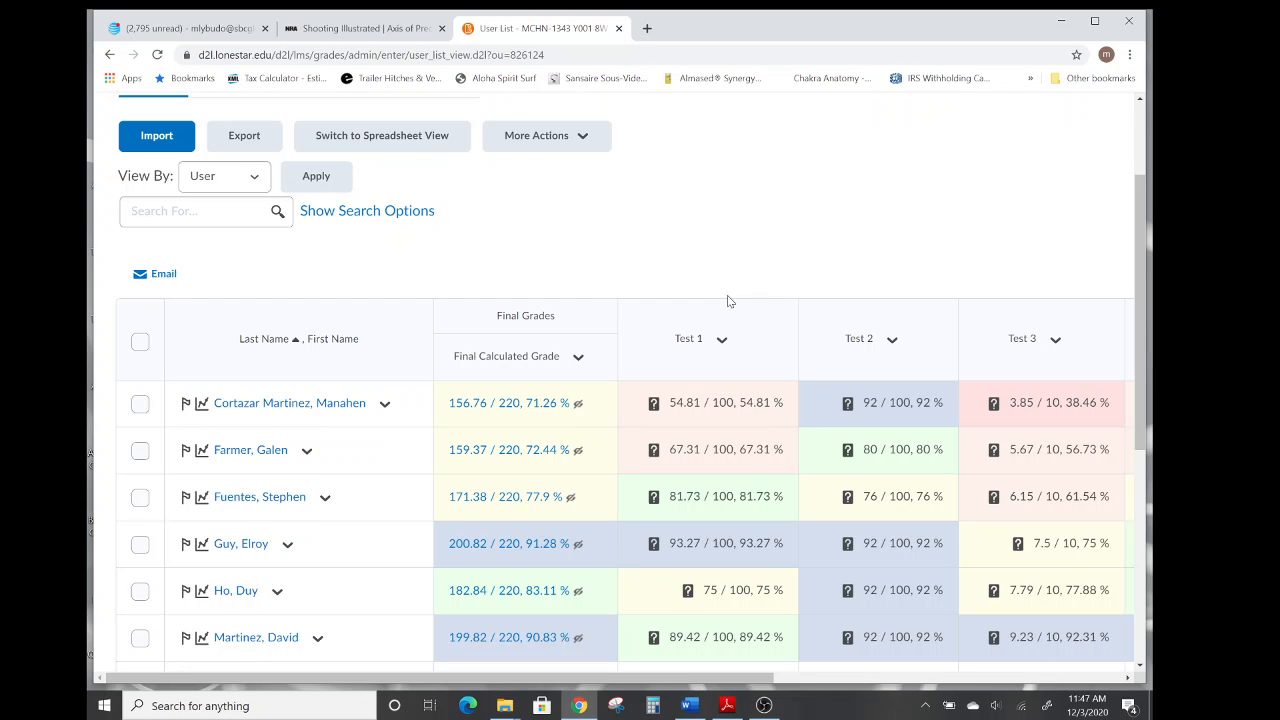
scroll(728, 301, "down", 3)
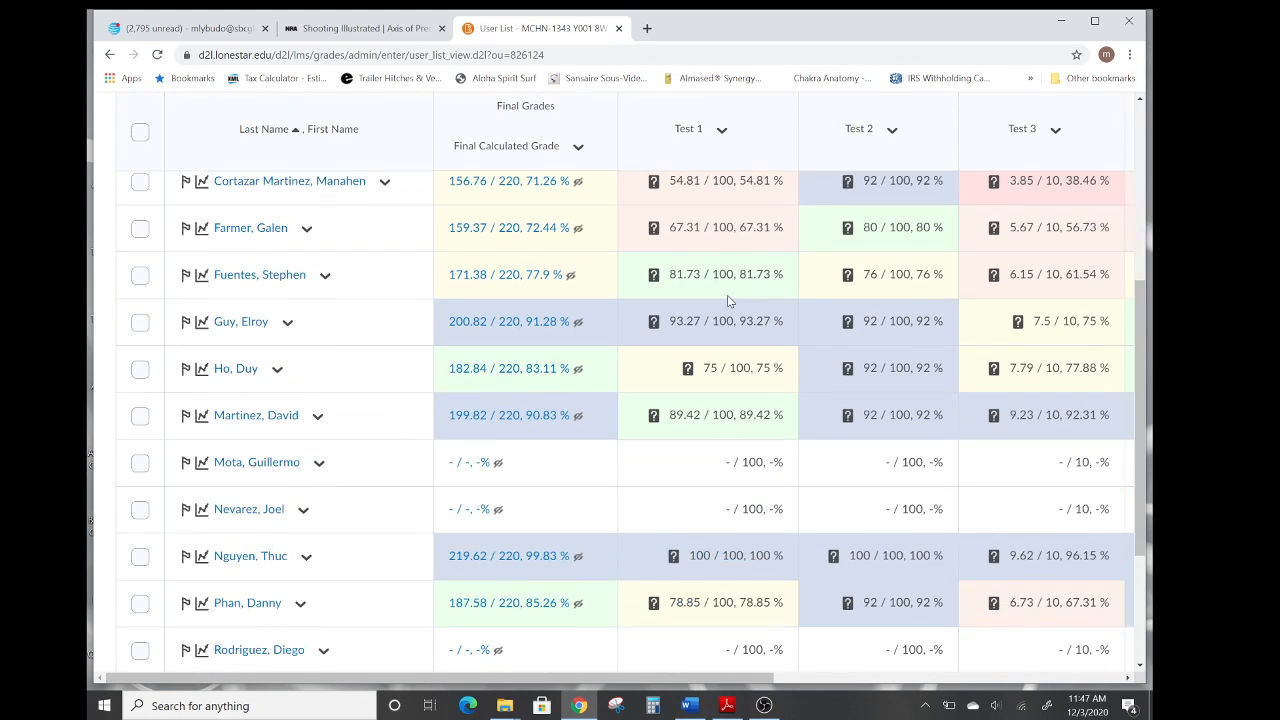
scroll(727, 295, "down", 2)
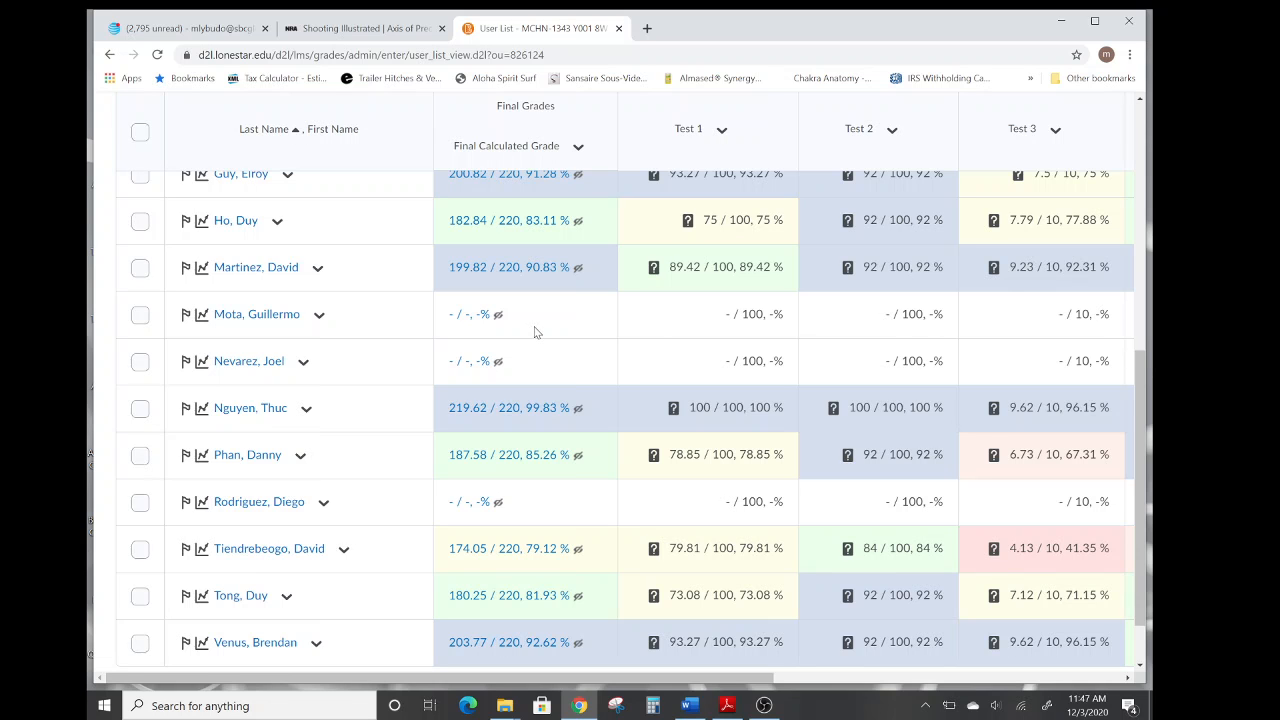
scroll(536, 334, "down", 1)
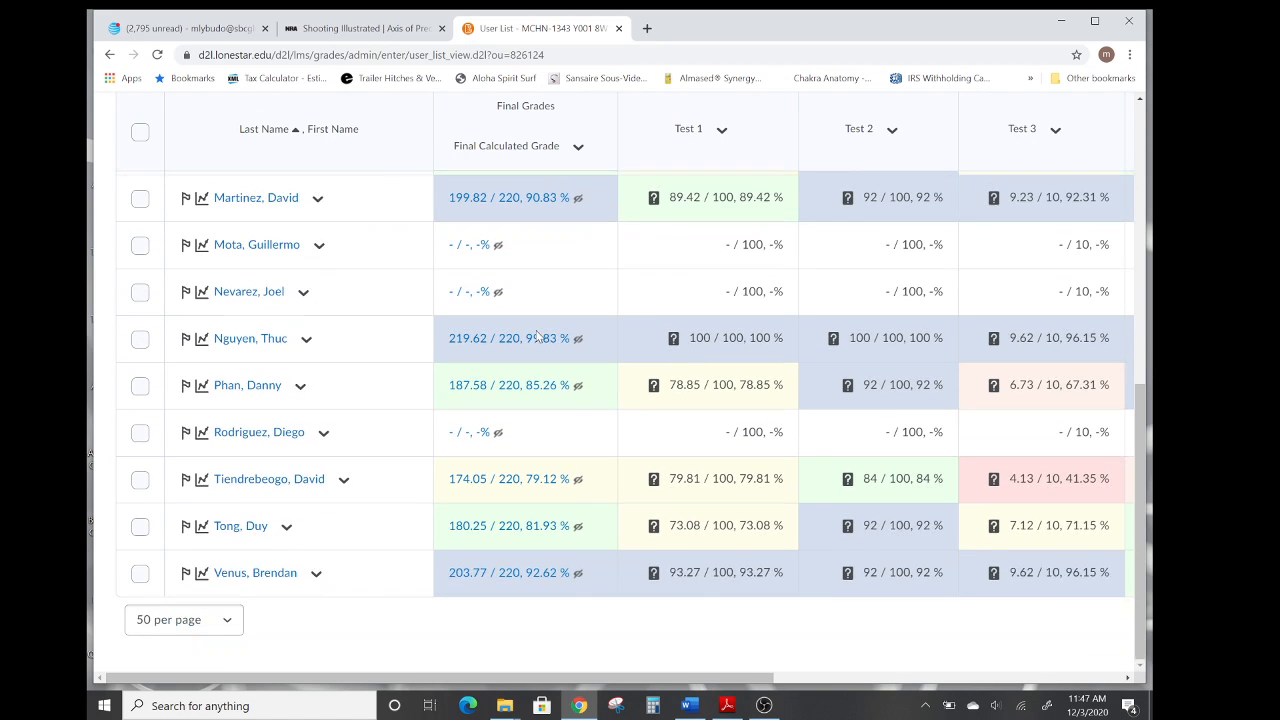
scroll(536, 336, "up", 6)
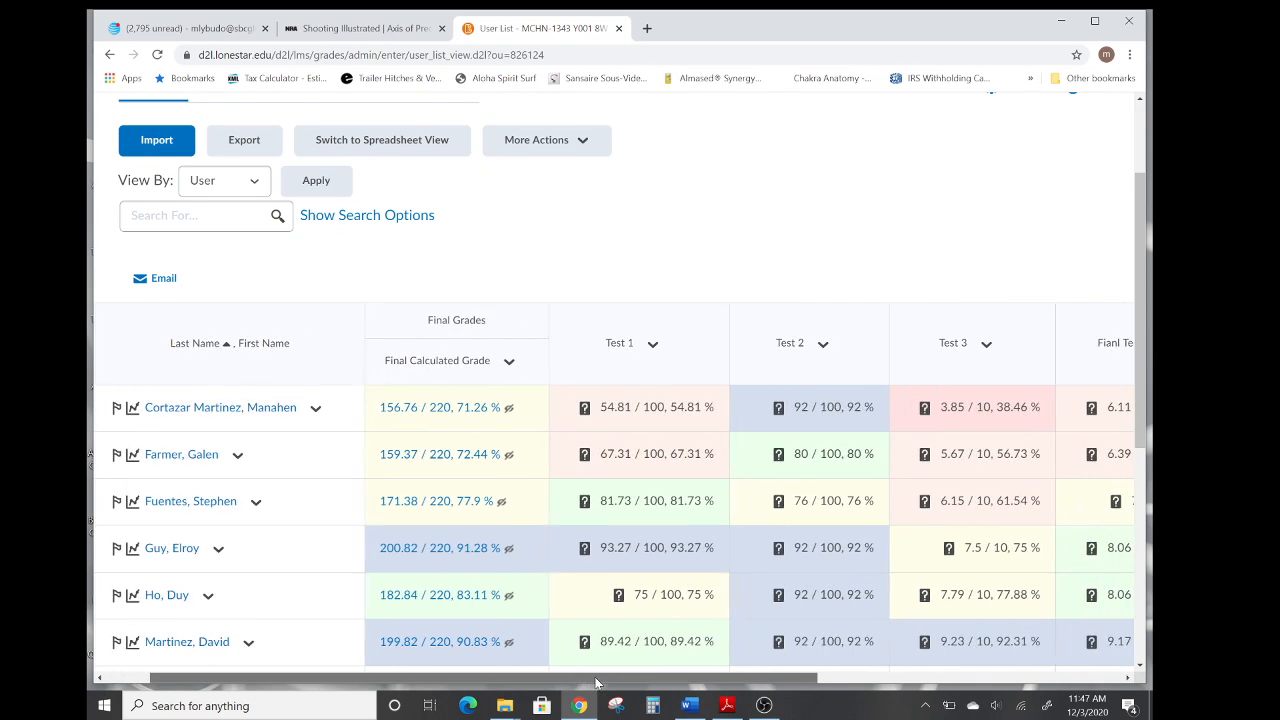
left_click_drag(551, 681, 480, 681)
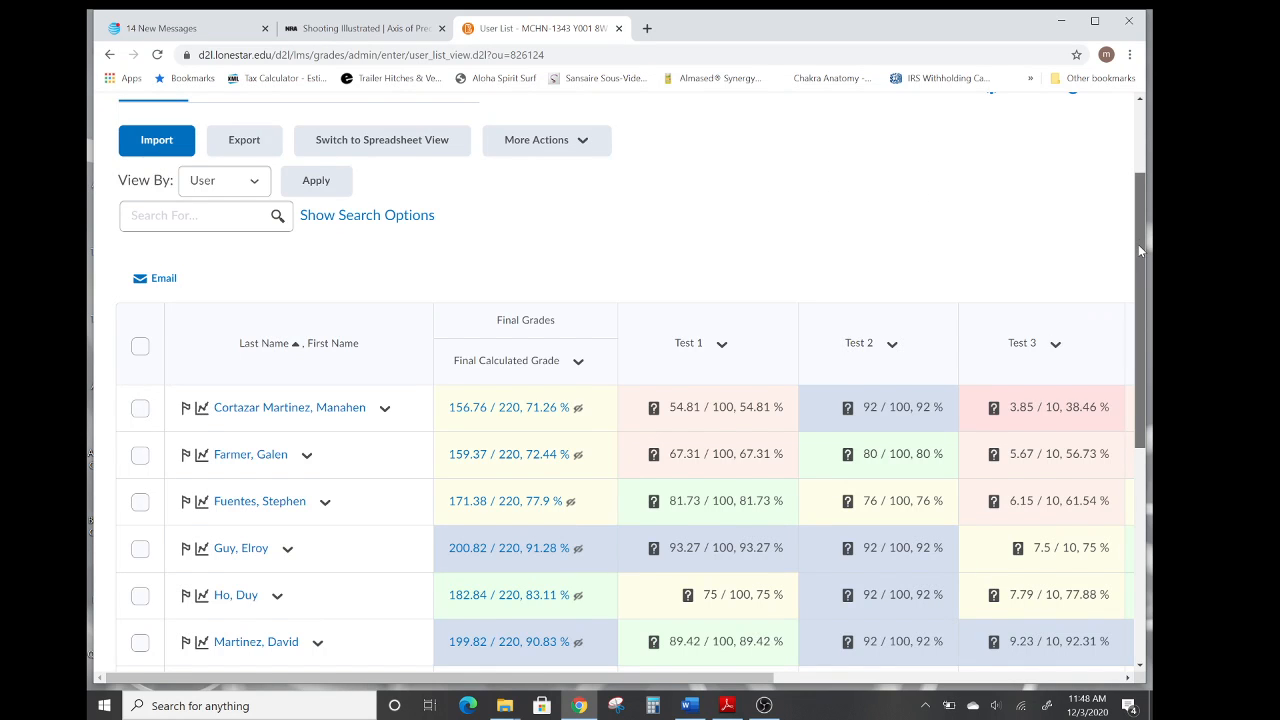
left_click_drag(1138, 244, 1138, 172)
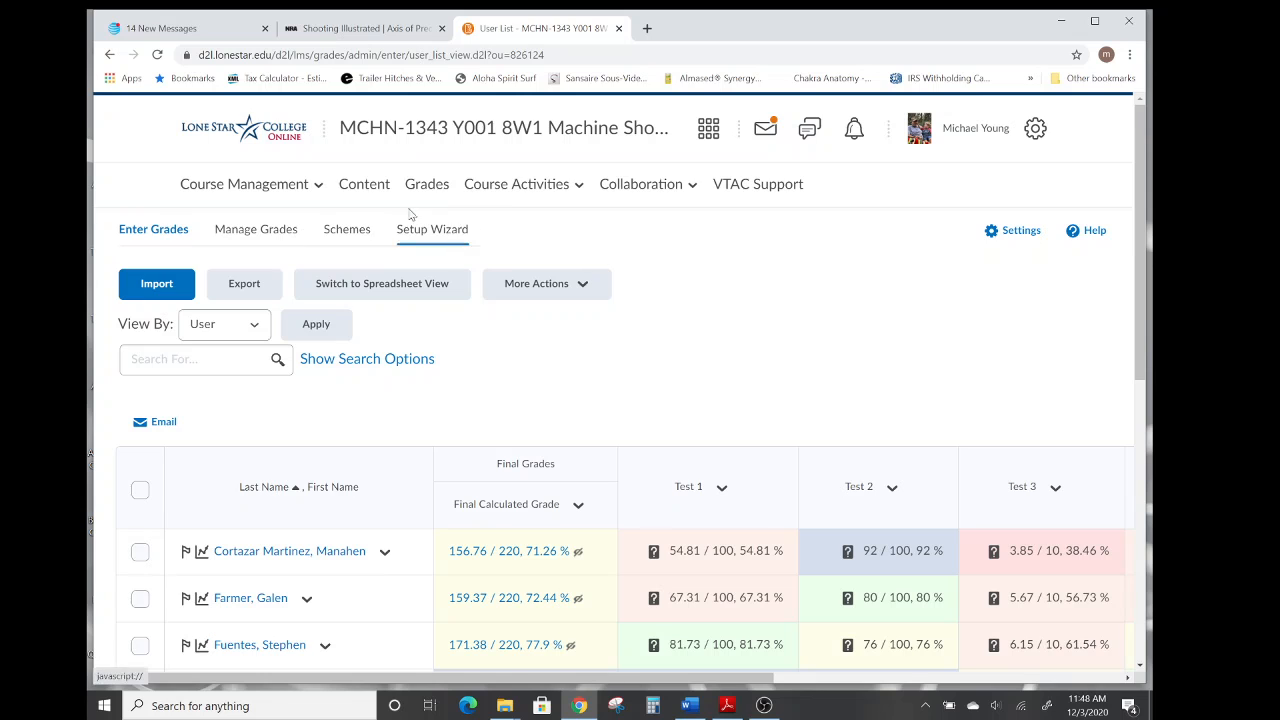
Return to the homepage and open the content of the 2020 Fall MCHN-1343 Y003 8W2 course.
left_click(268, 133)
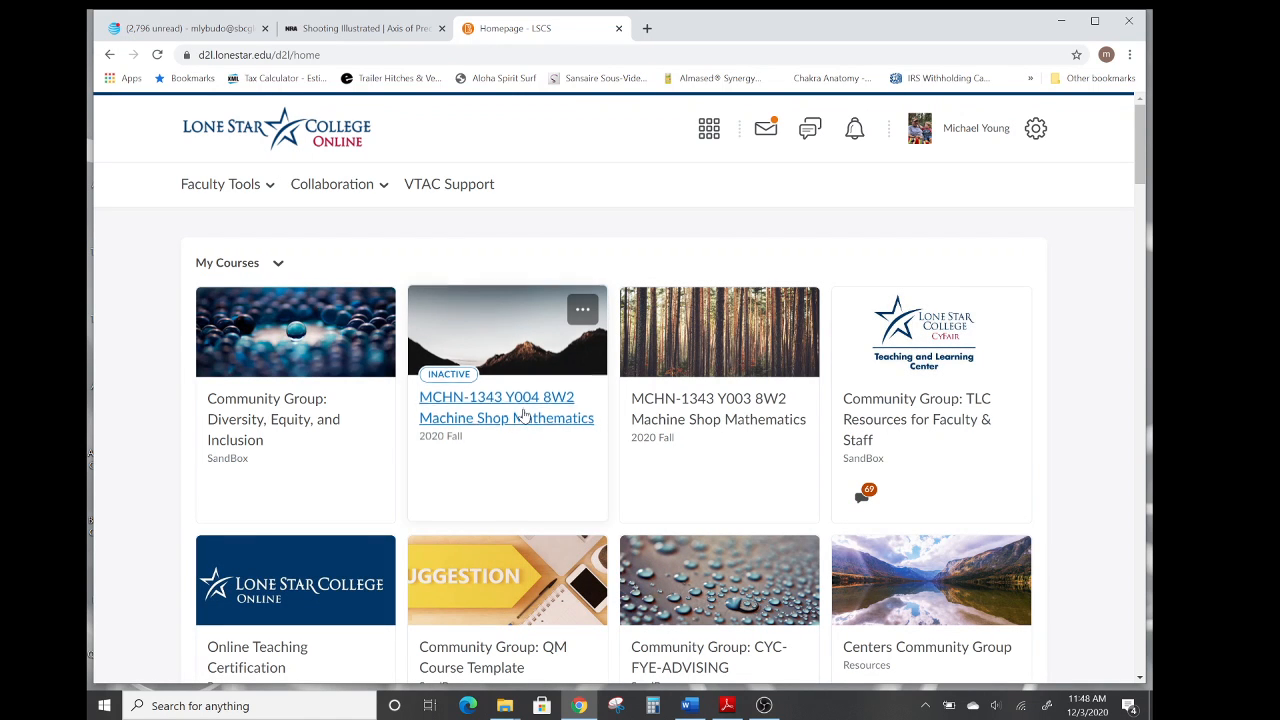
left_click(688, 424)
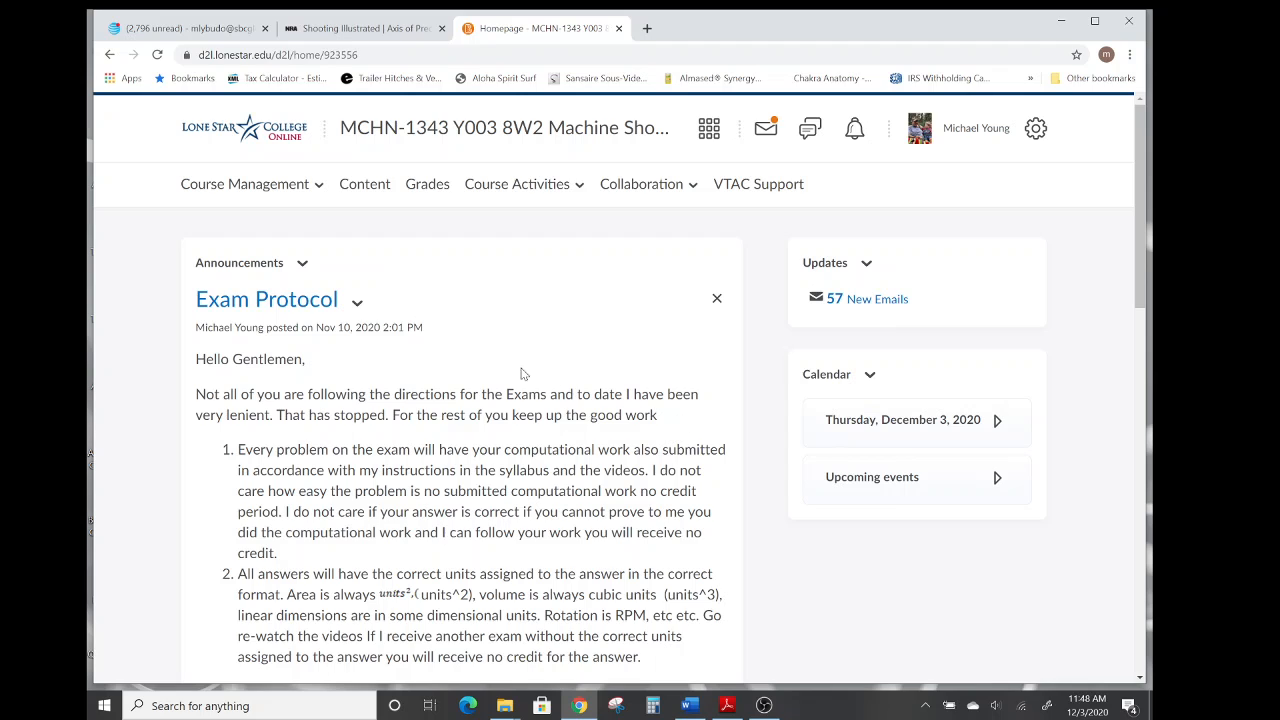
left_click(361, 190)
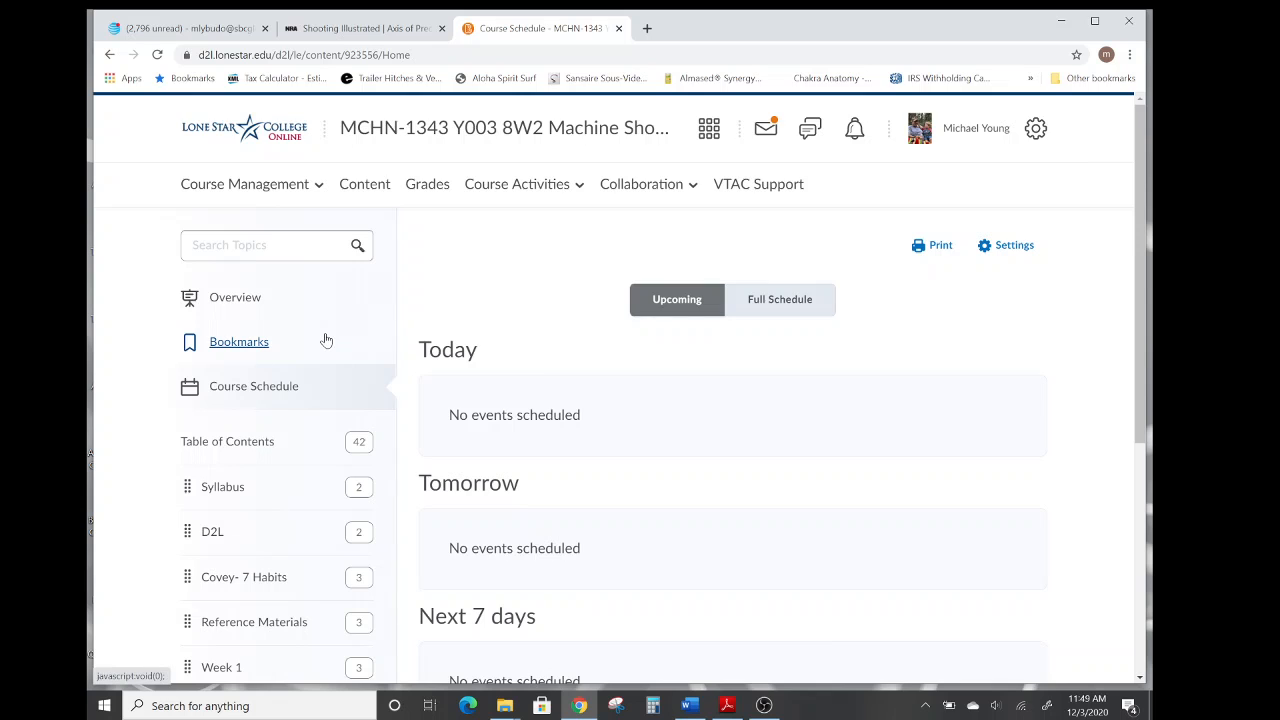
scroll(323, 337, "down", 2)
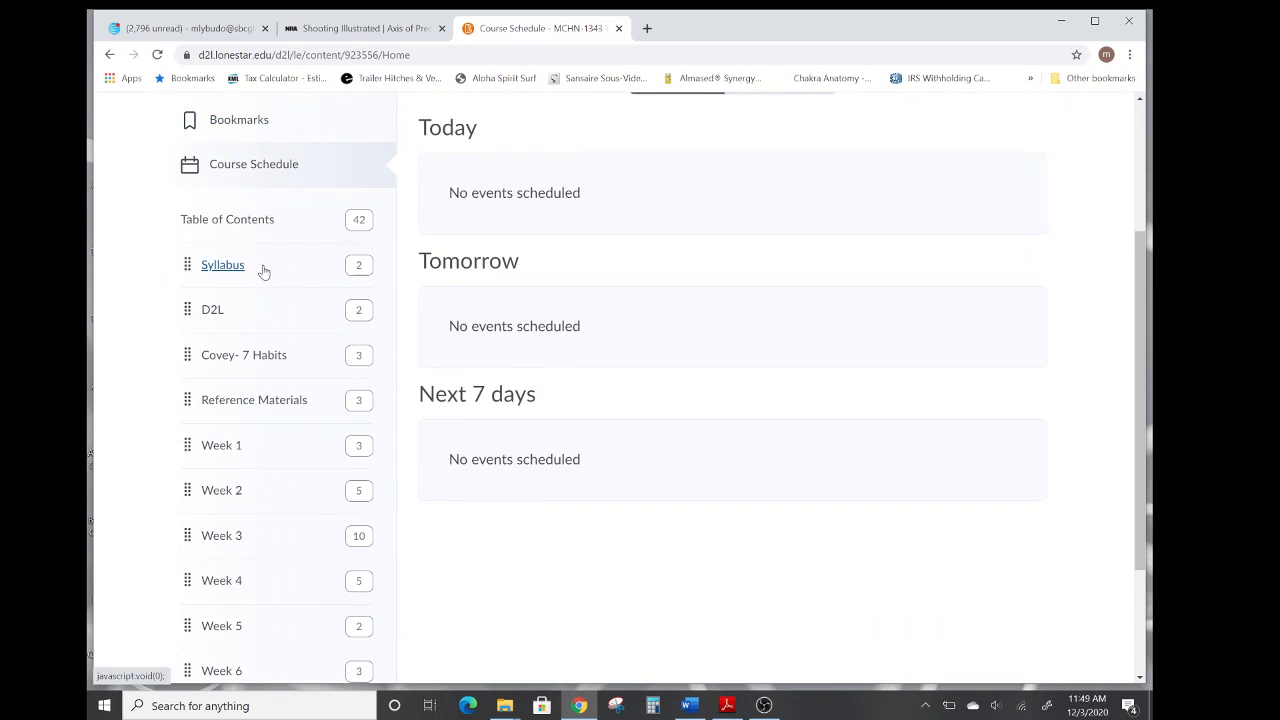
Browse the content modules one by one, from Syllabus through Week 3.
left_click(229, 268)
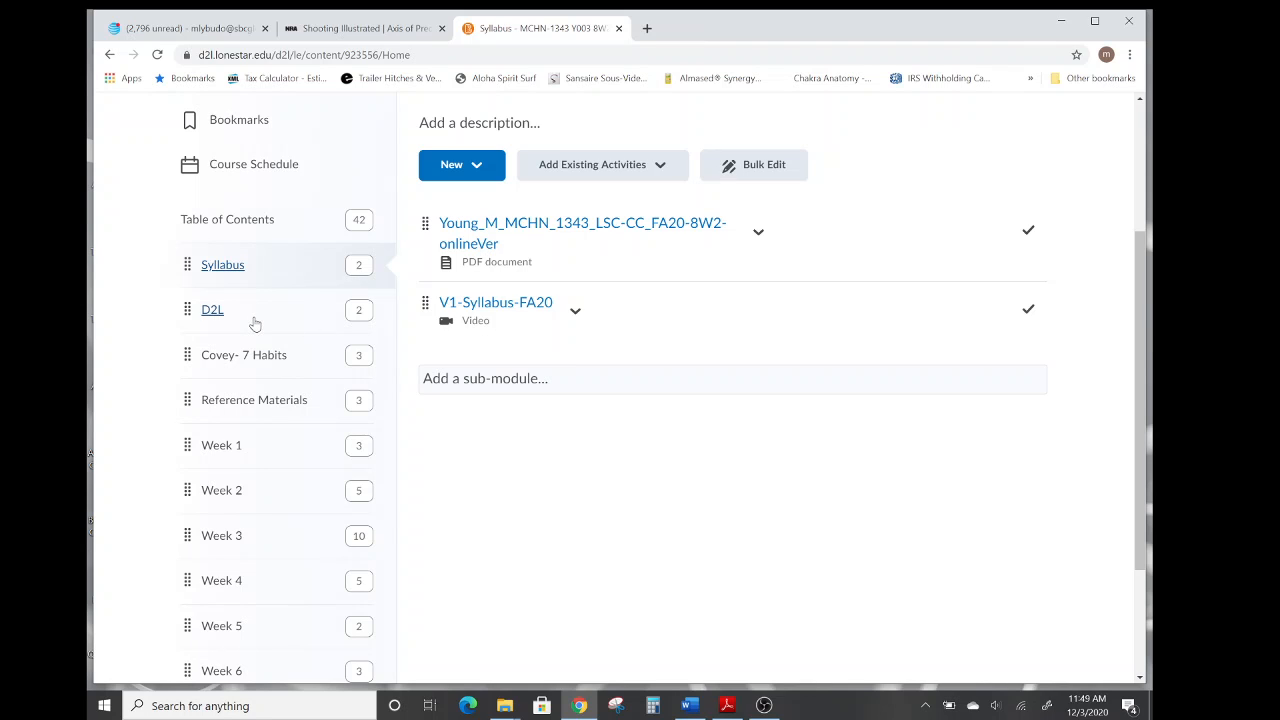
left_click(211, 313)
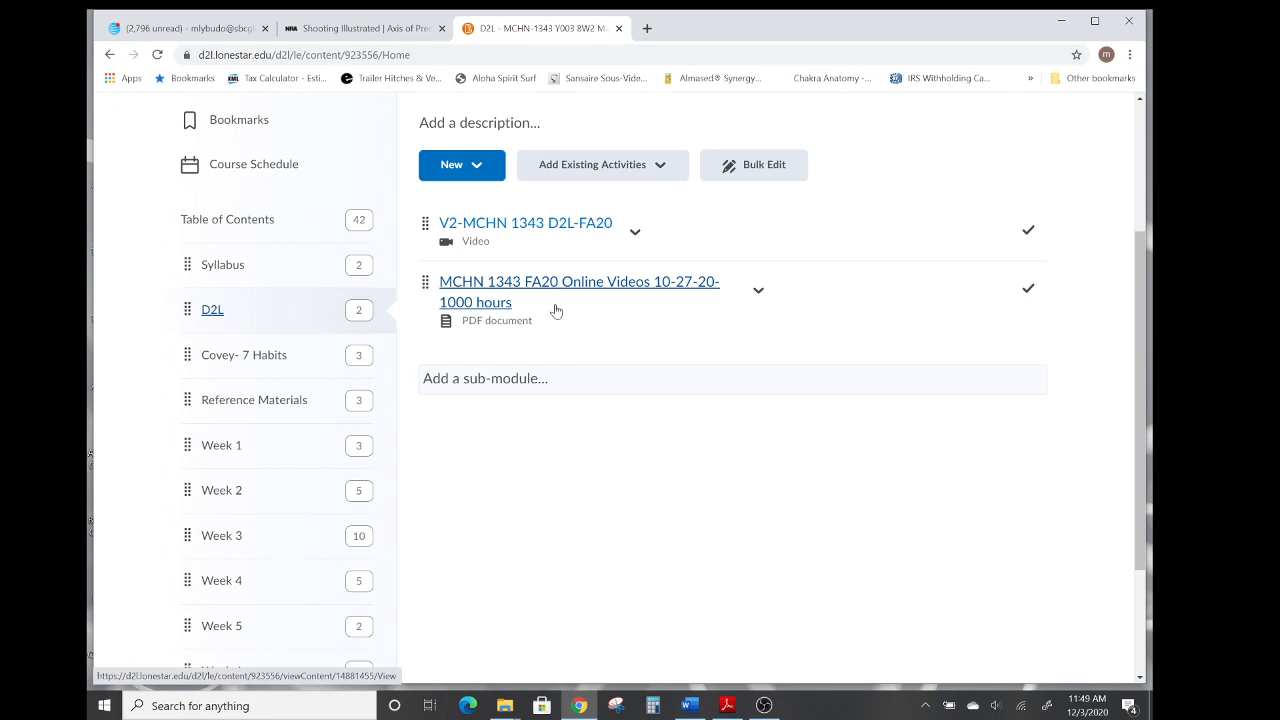
left_click(227, 358)
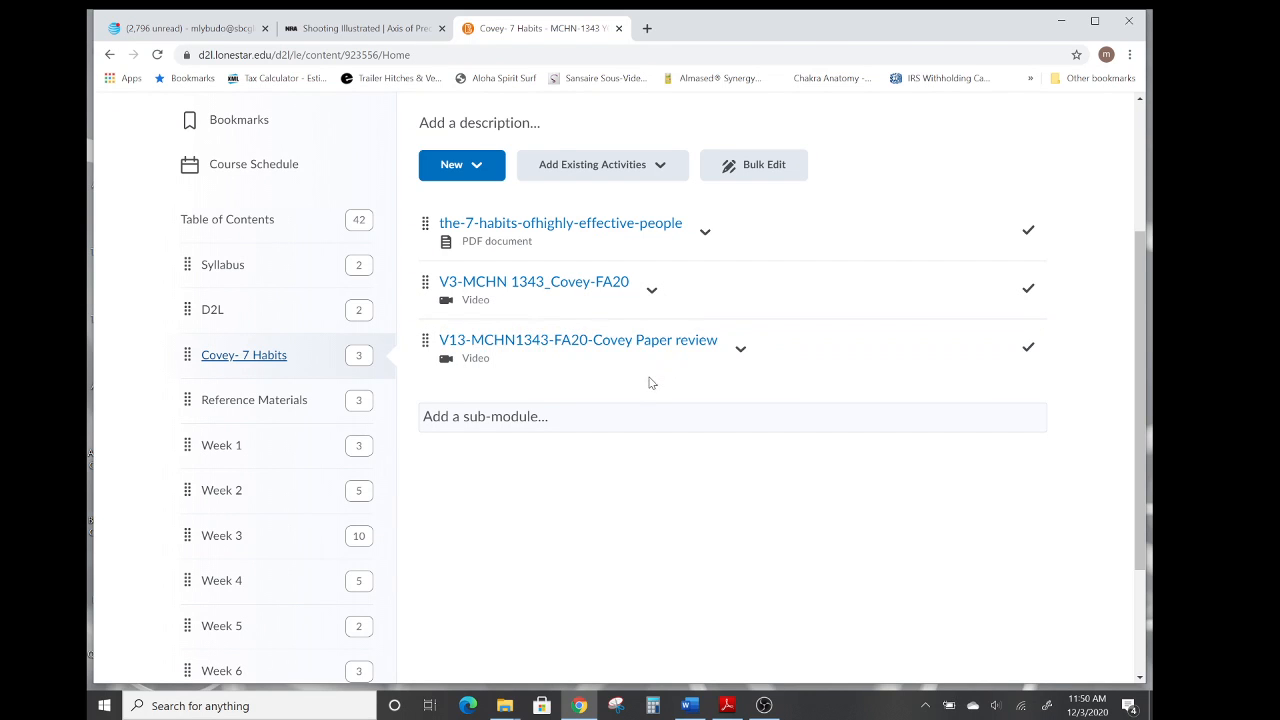
left_click(240, 408)
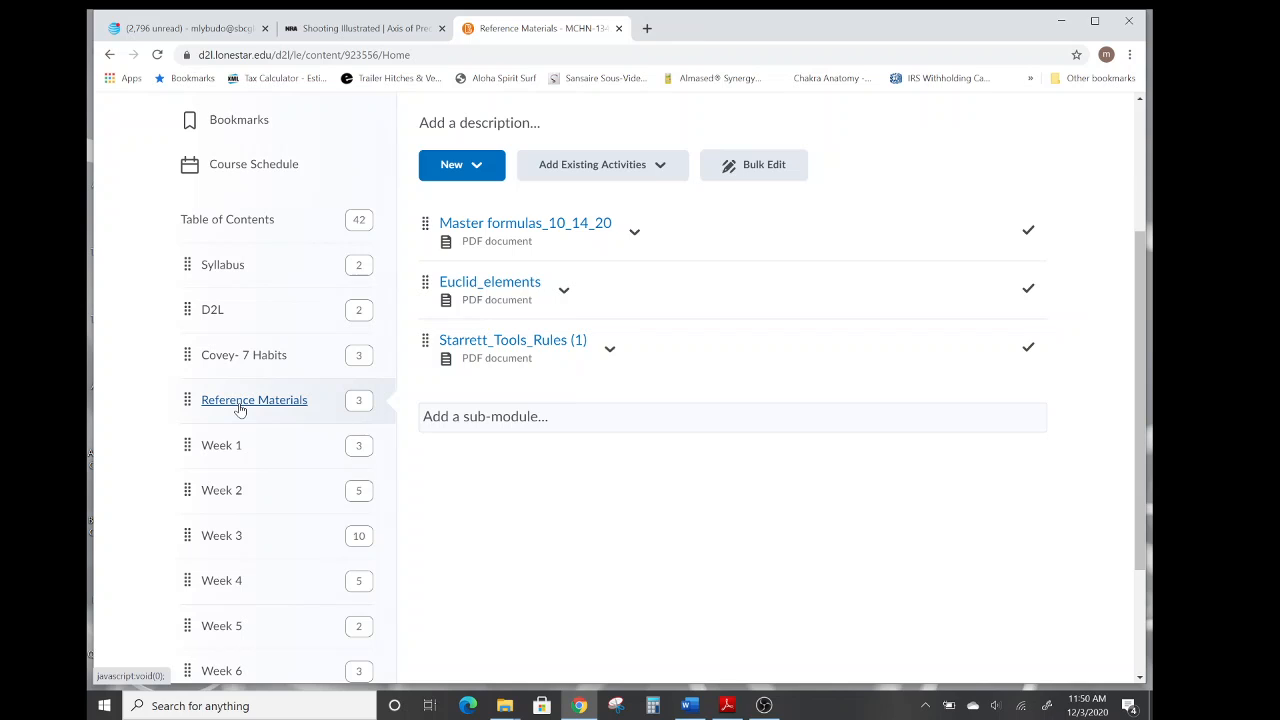
left_click(226, 456)
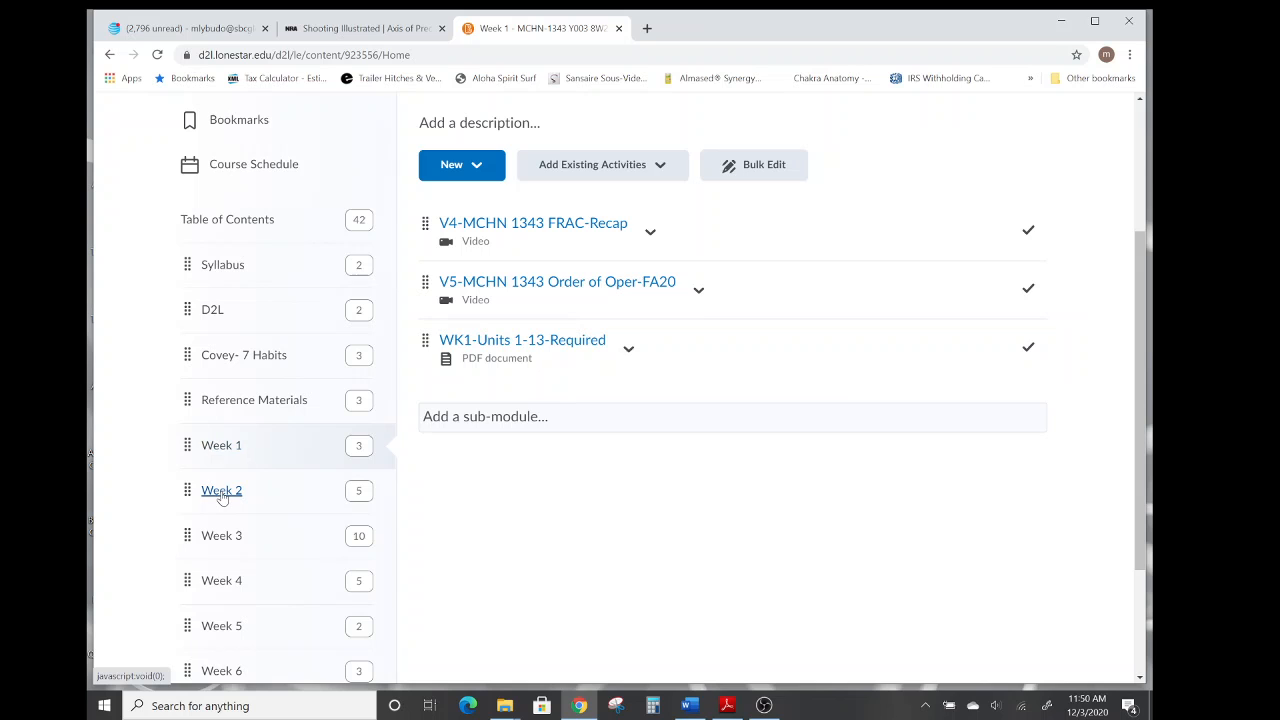
left_click(222, 495)
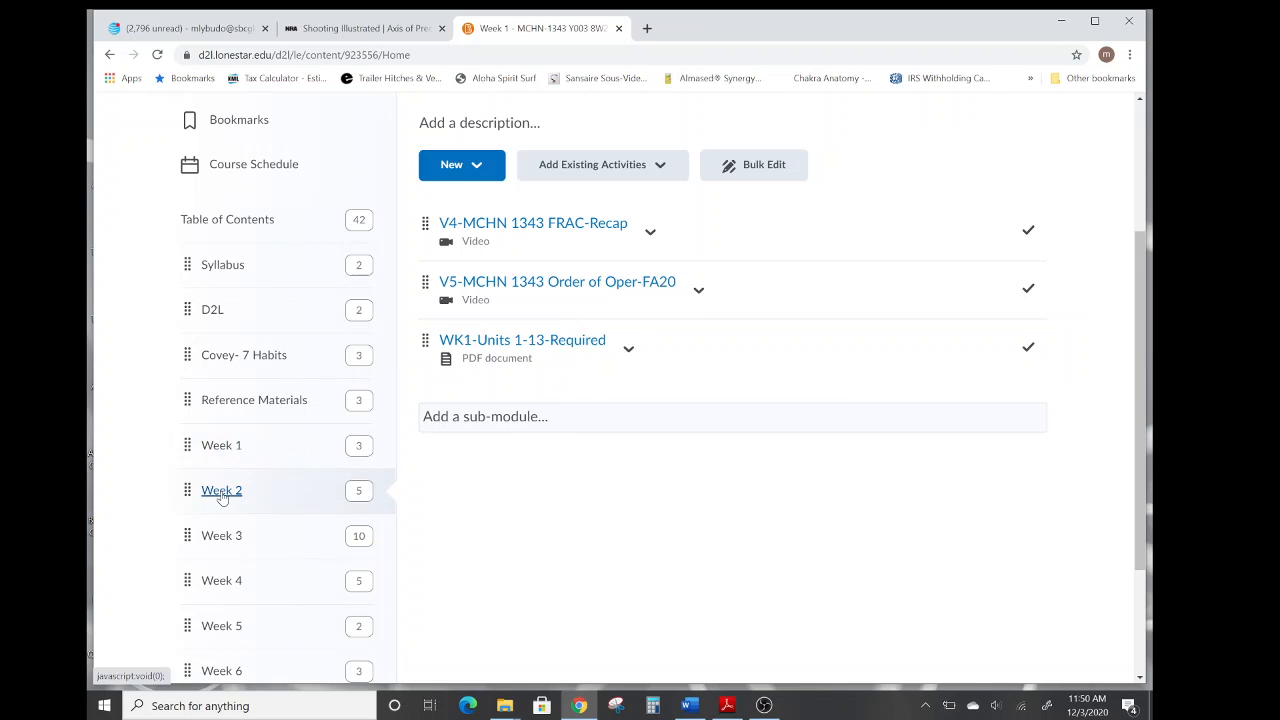
left_click(218, 541)
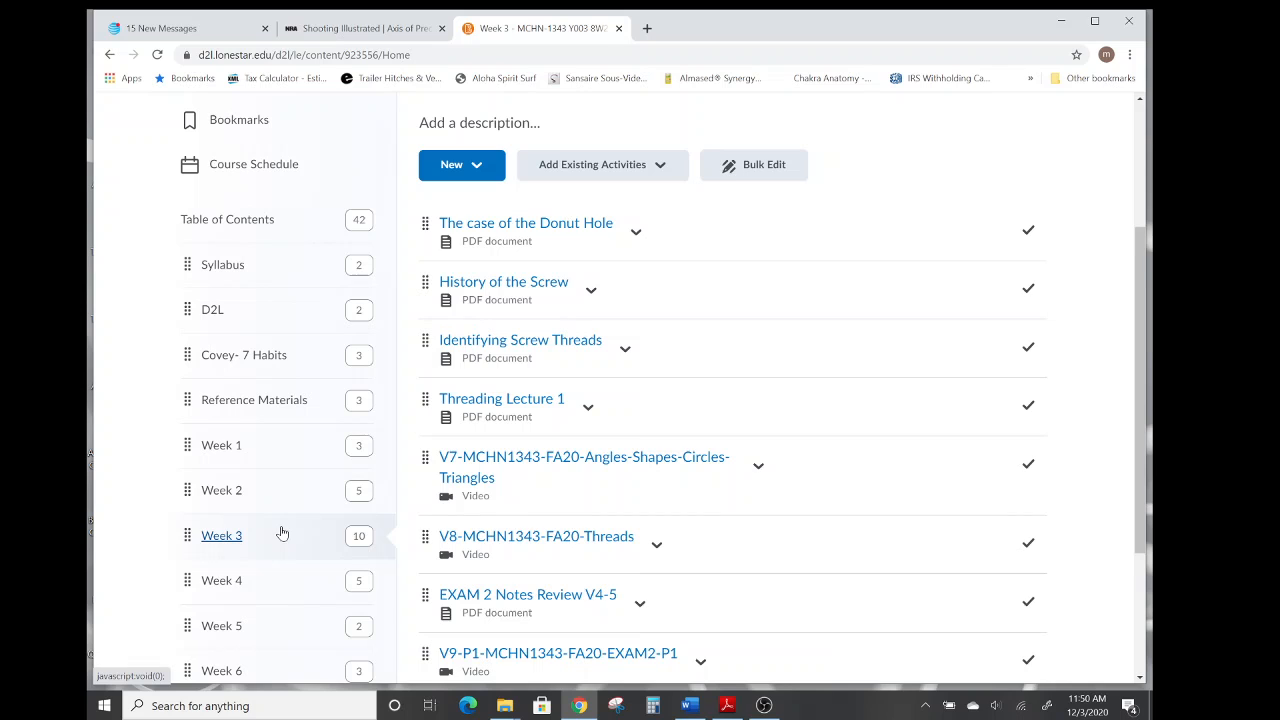
Revisit the Week 2 and Week 3 modules, then open Week 4 and scroll through its items.
left_click(217, 495)
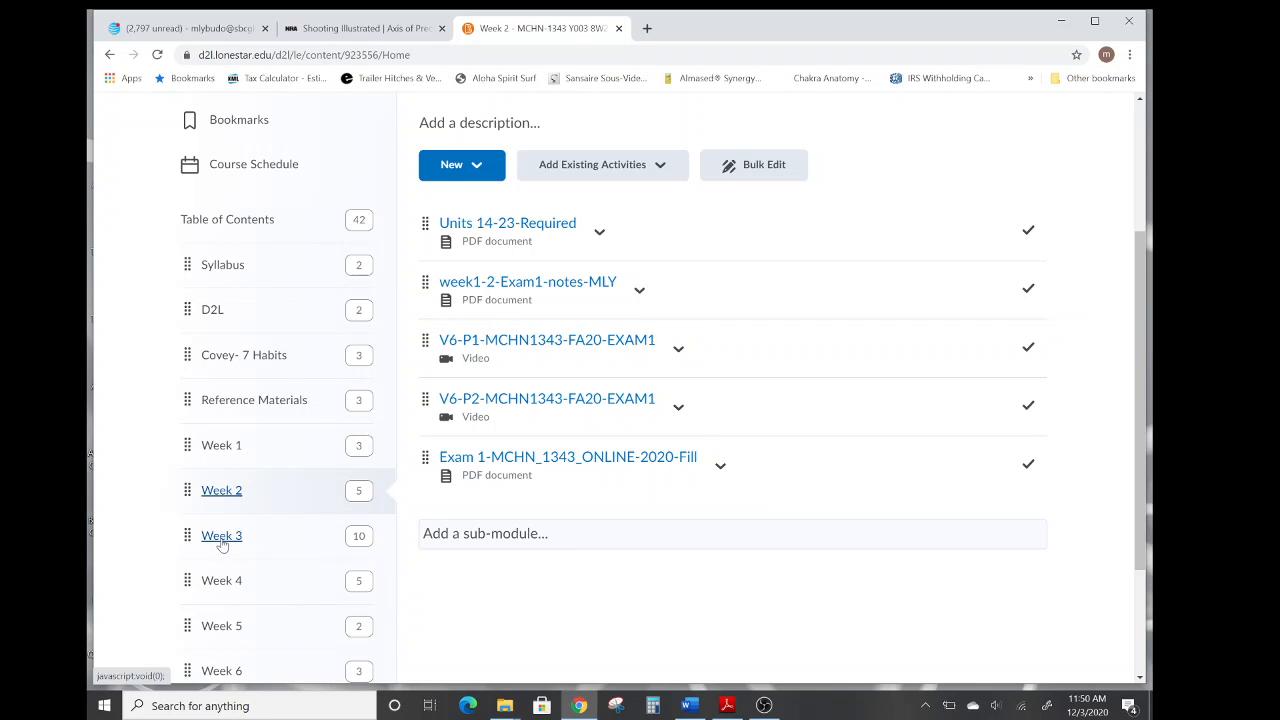
left_click(221, 540)
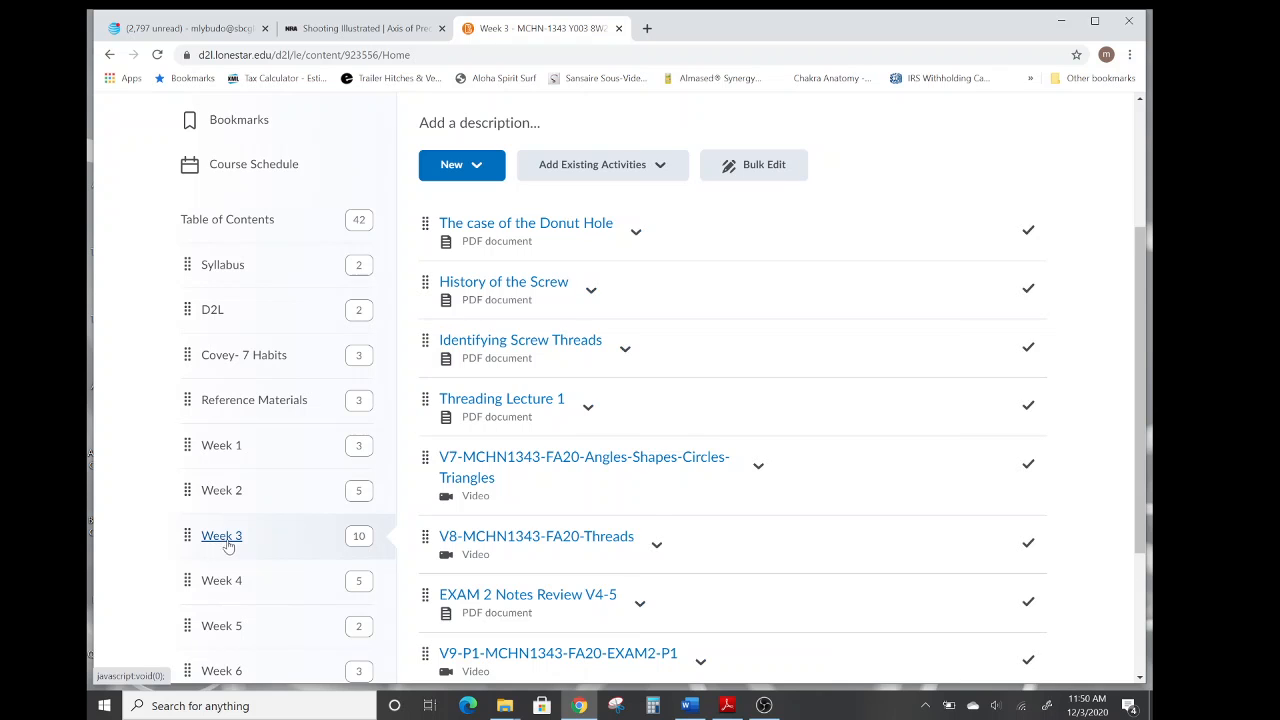
scroll(800, 506, "down", 2)
scroll(800, 506, "up", 2)
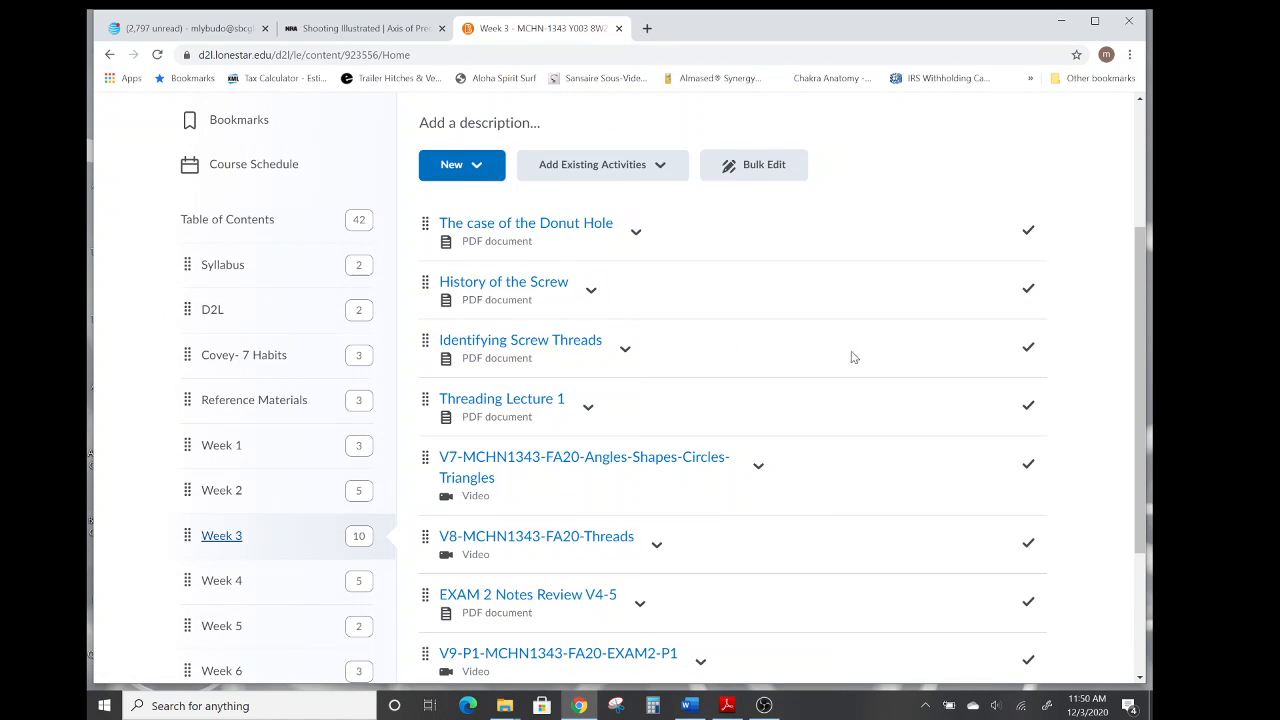
scroll(860, 354, "down", 3)
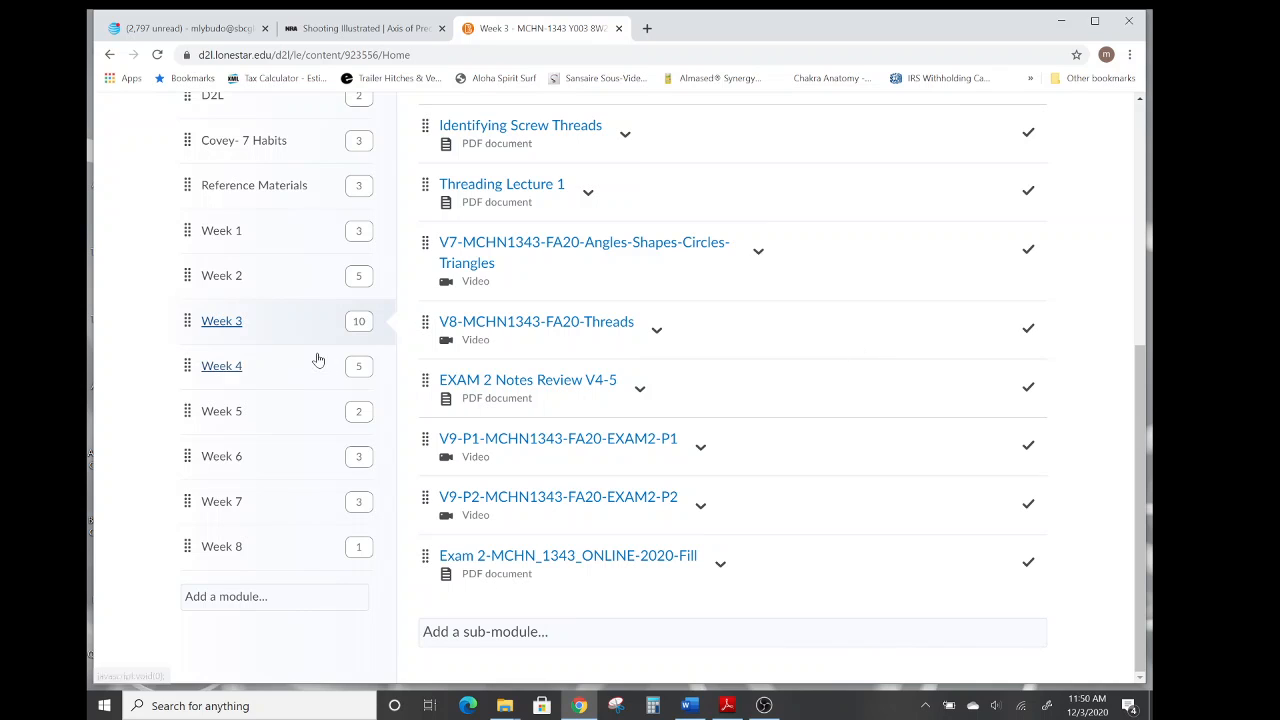
left_click(220, 368)
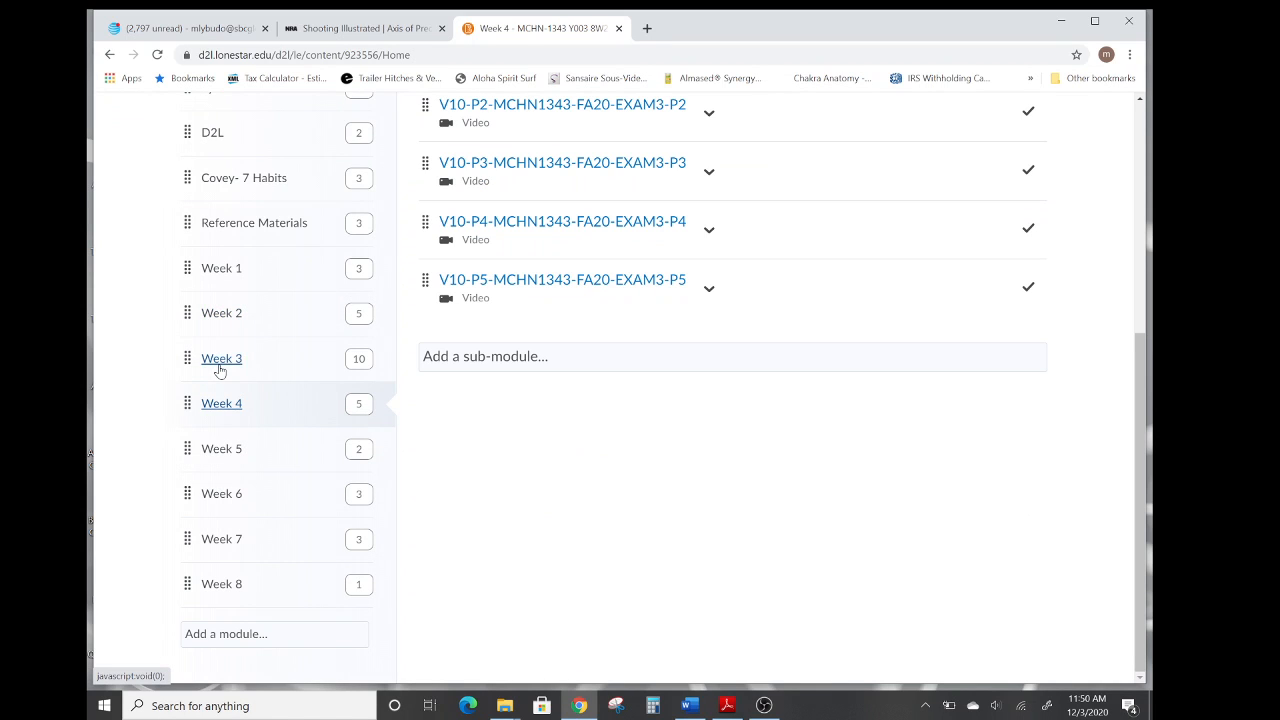
scroll(592, 486, "up", 3)
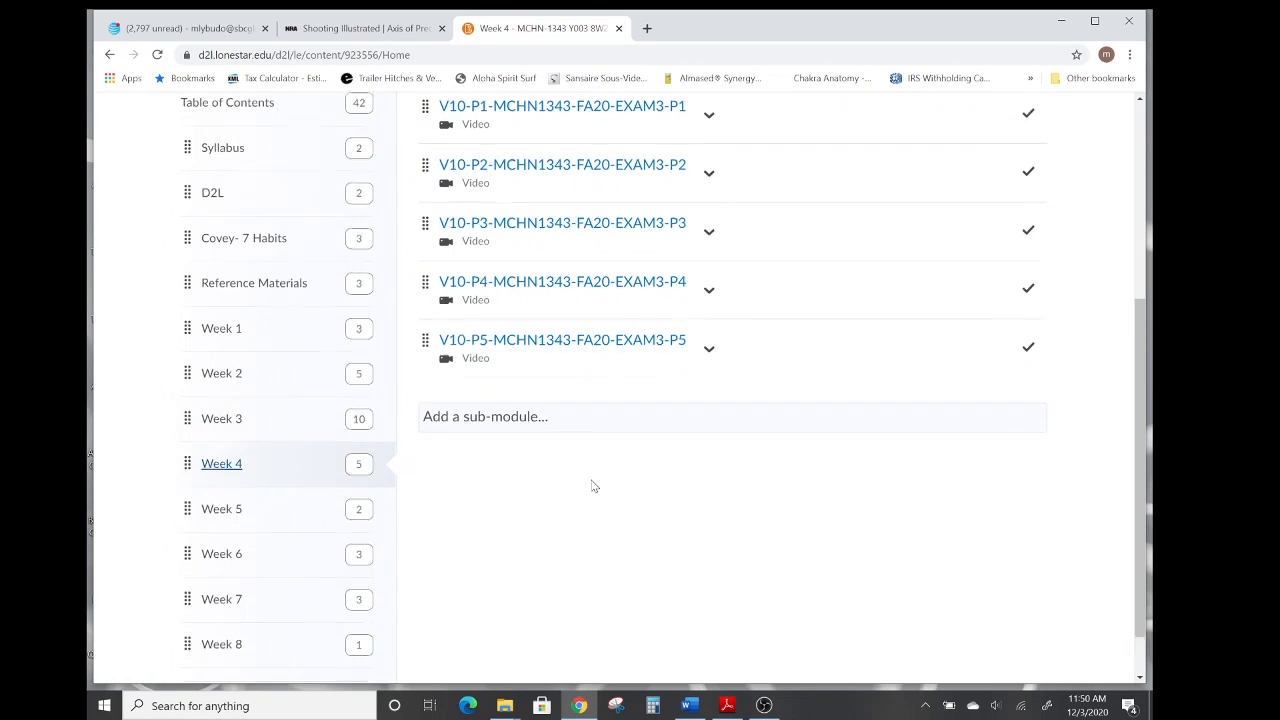
scroll(592, 486, "down", 1)
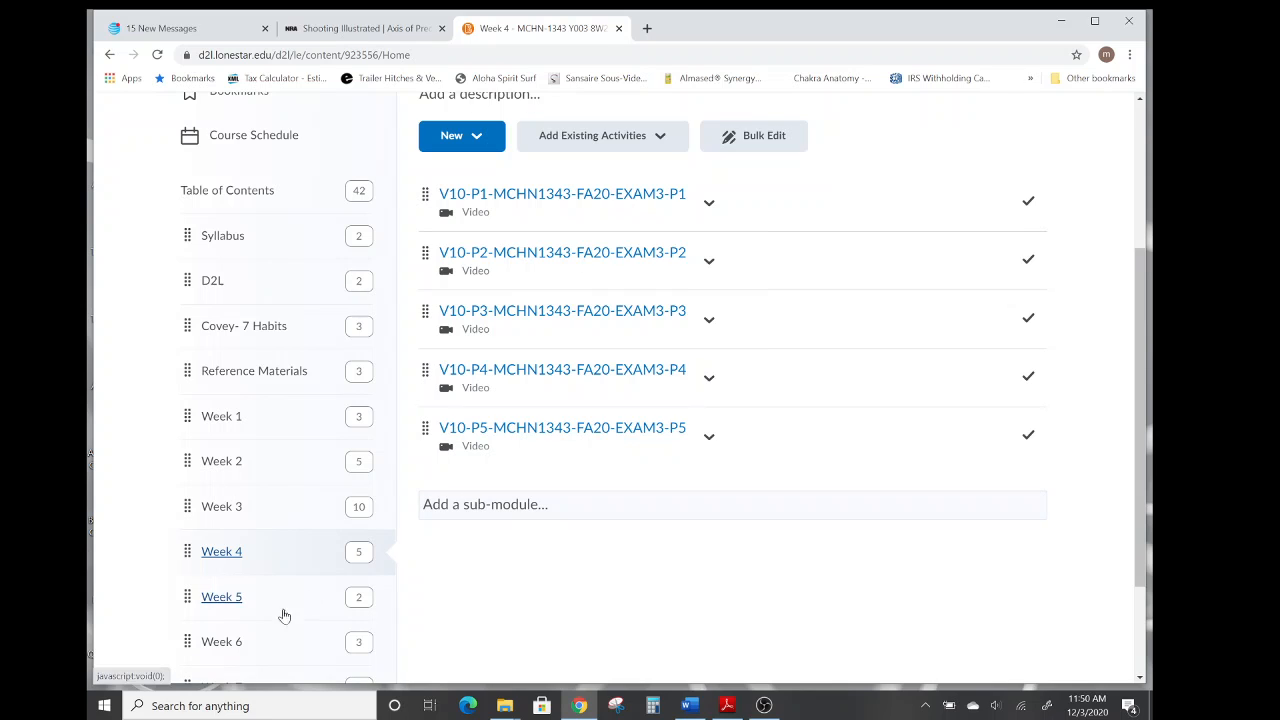
Open the Week 5, Week 6, Week 7 and Week 8 modules in turn, scrolling through each module's items.
left_click(219, 600)
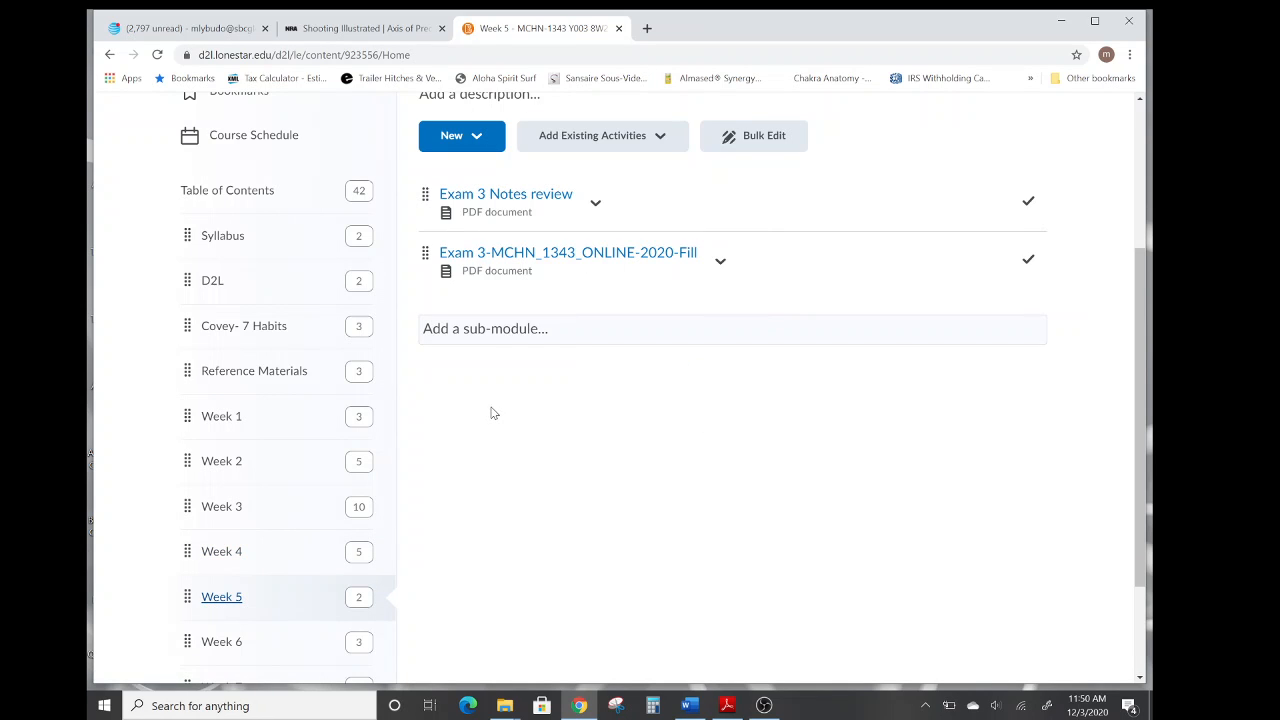
left_click(221, 643)
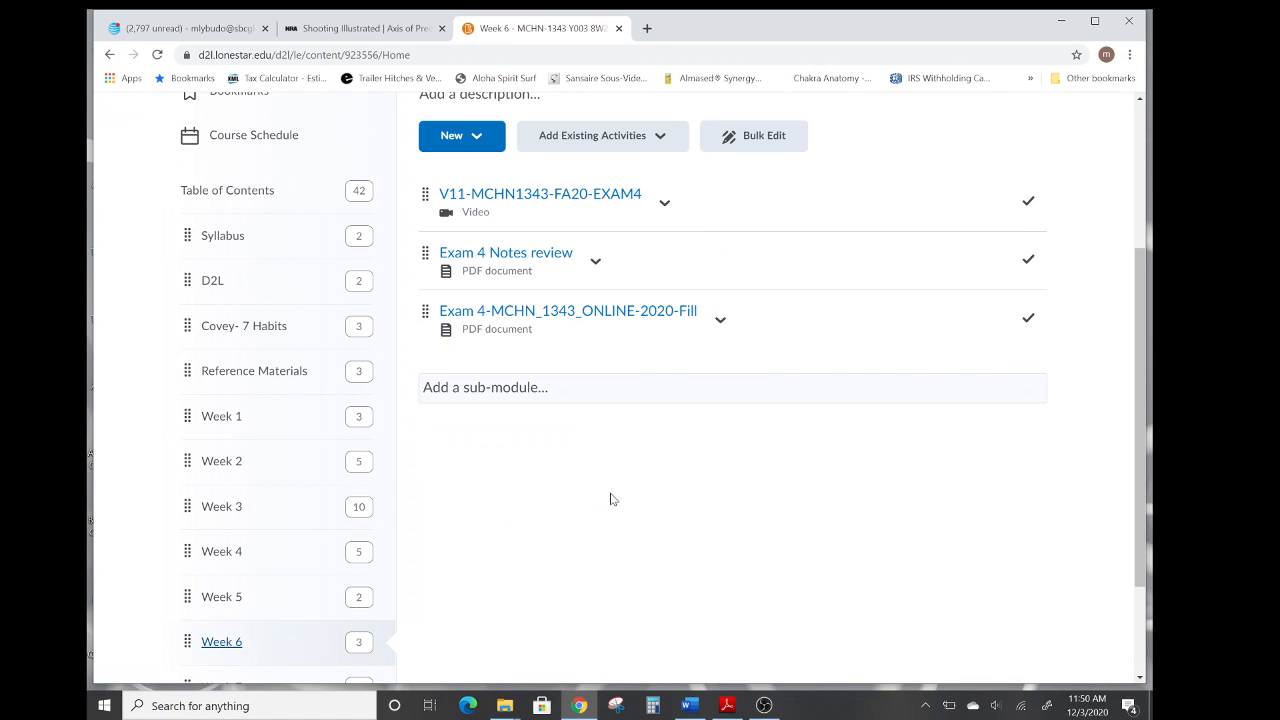
scroll(612, 498, "down", 1)
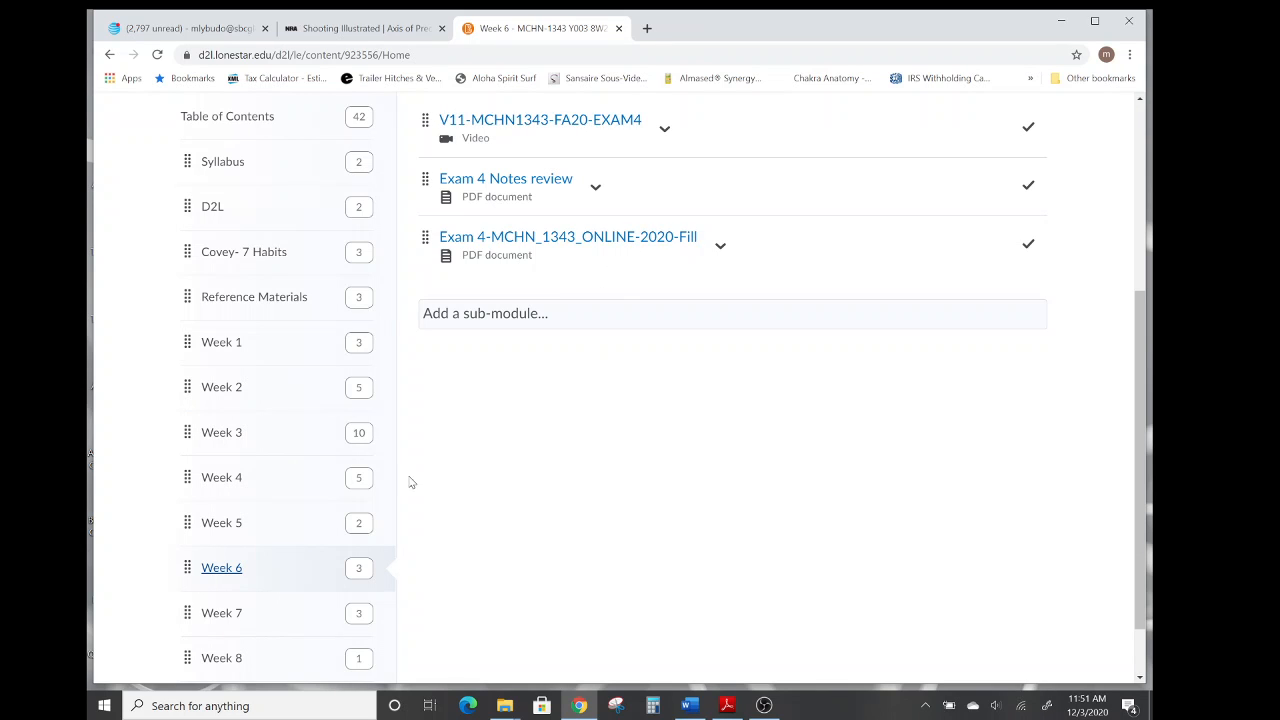
left_click(220, 620)
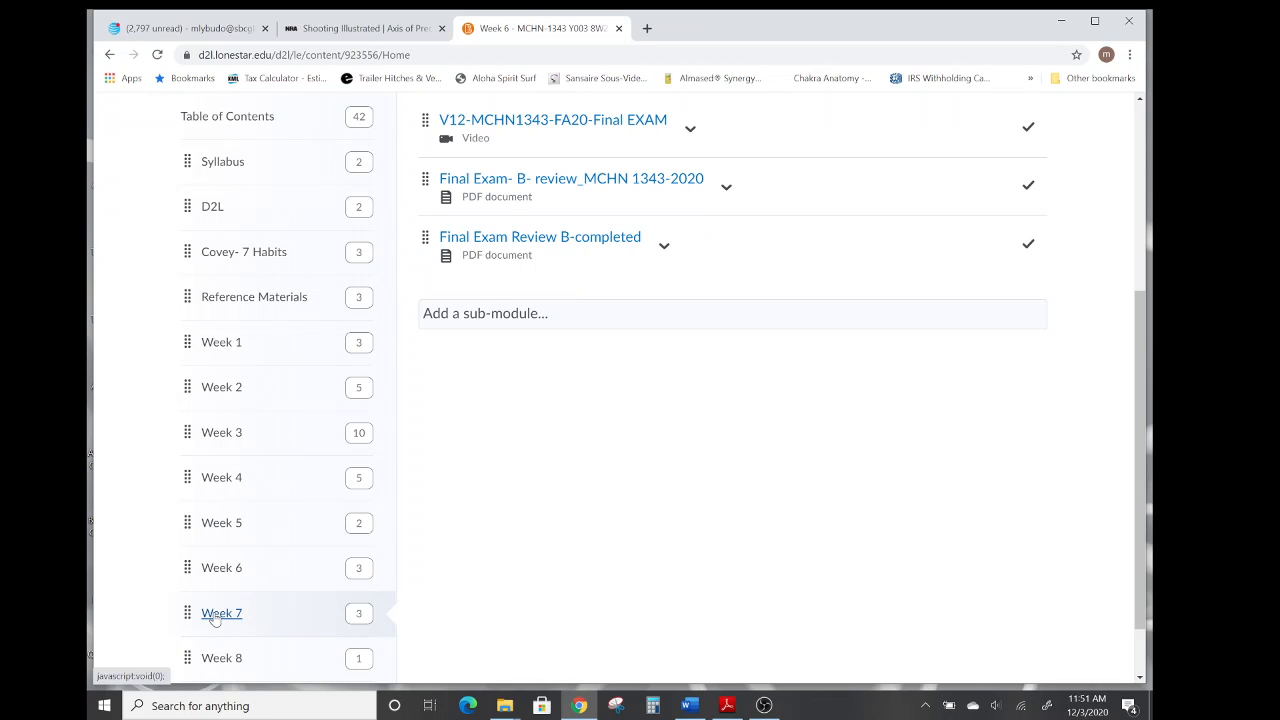
scroll(451, 571, "down", 1)
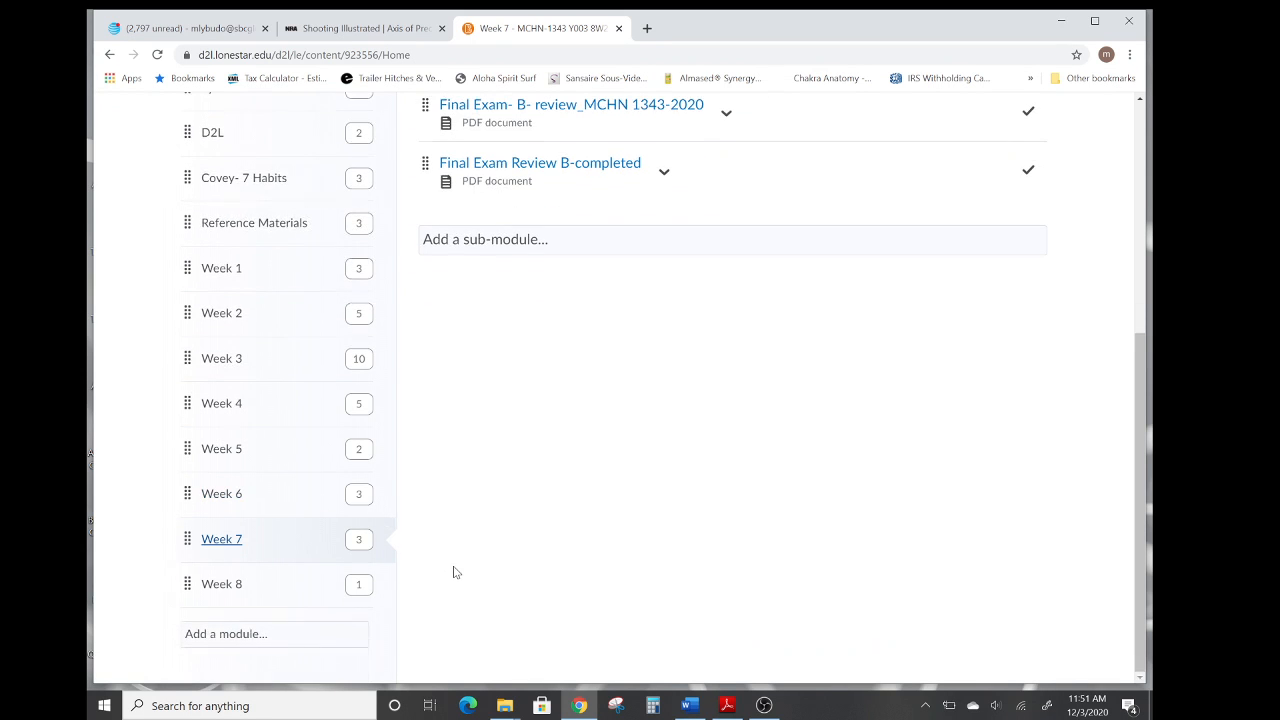
left_click(221, 586)
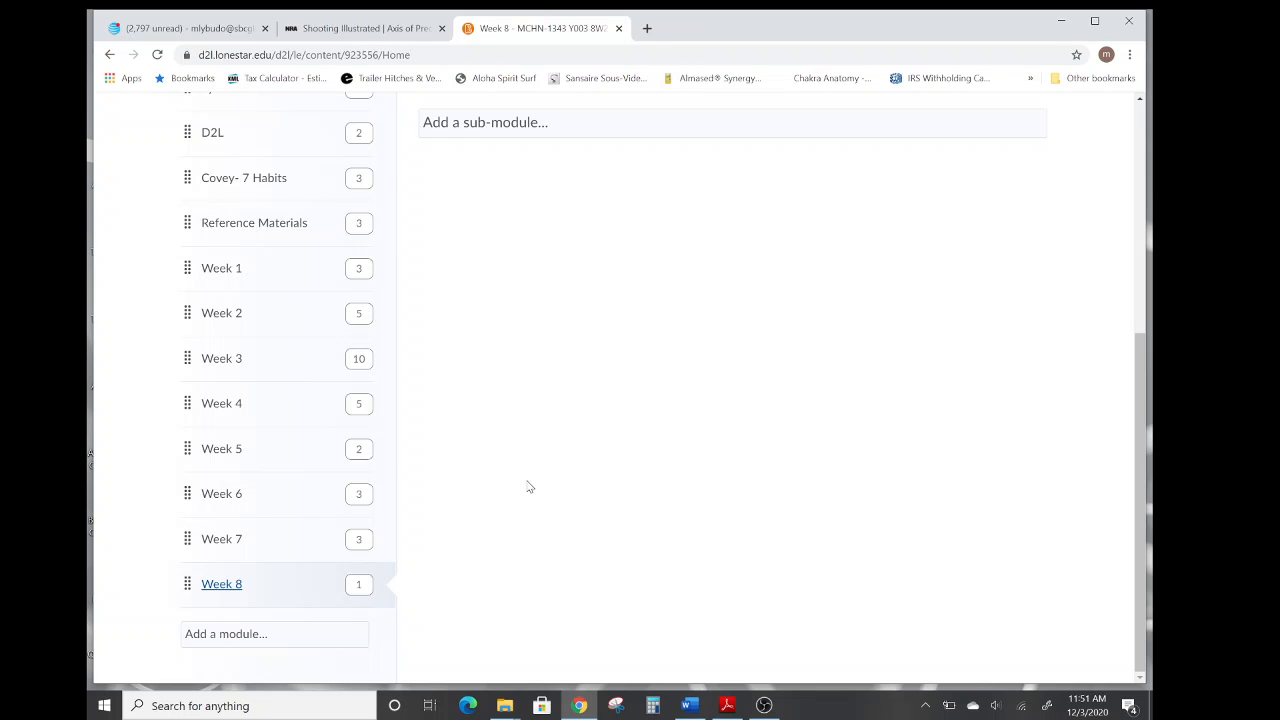
scroll(530, 487, "up", 2)
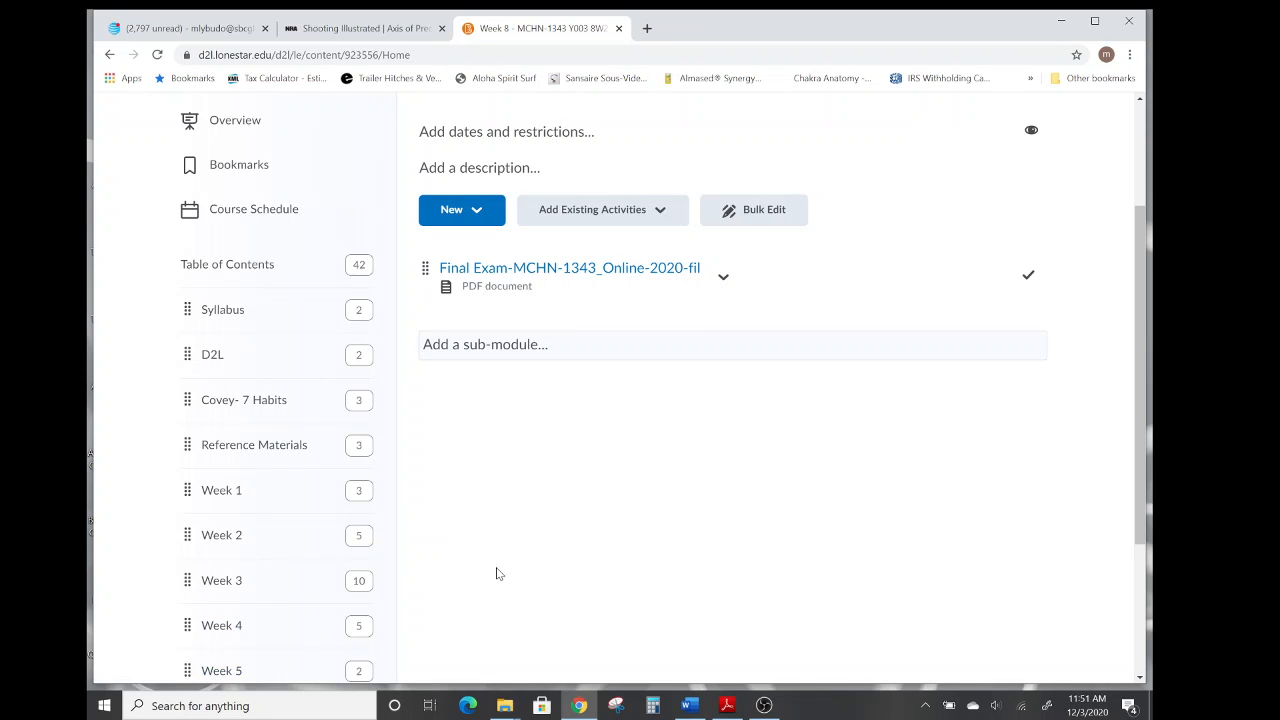
scroll(494, 571, "up", 3)
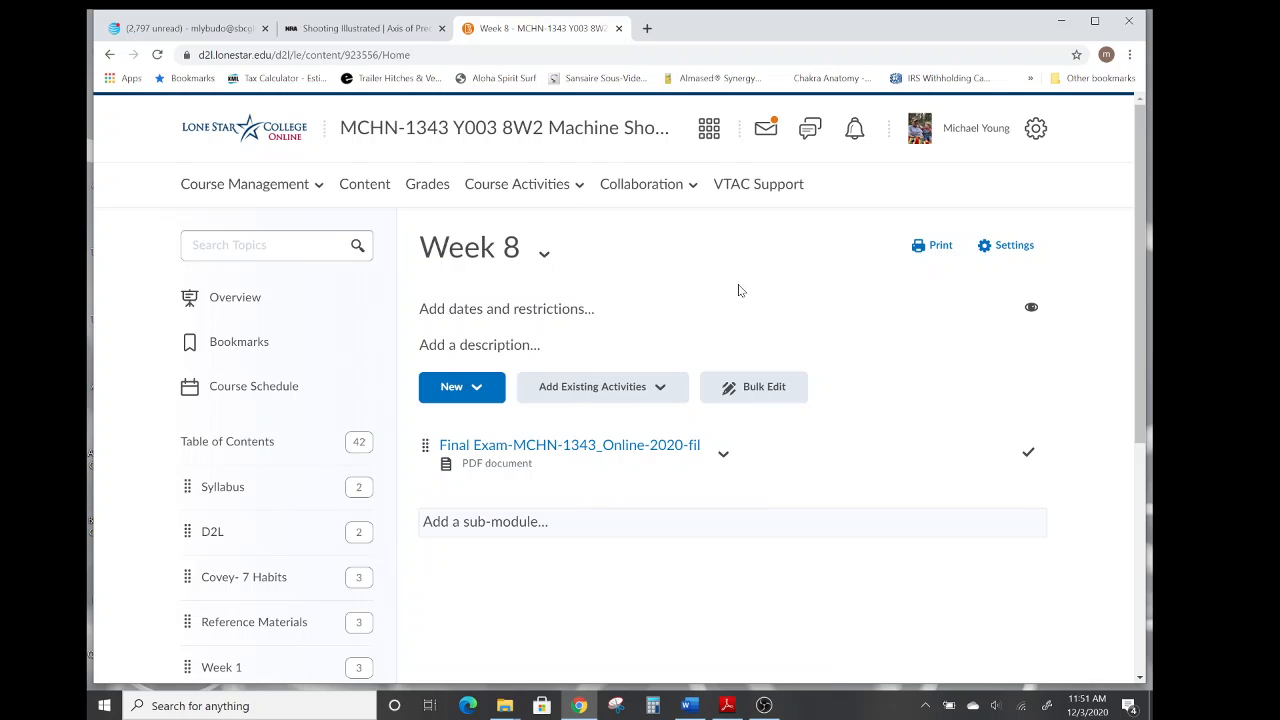